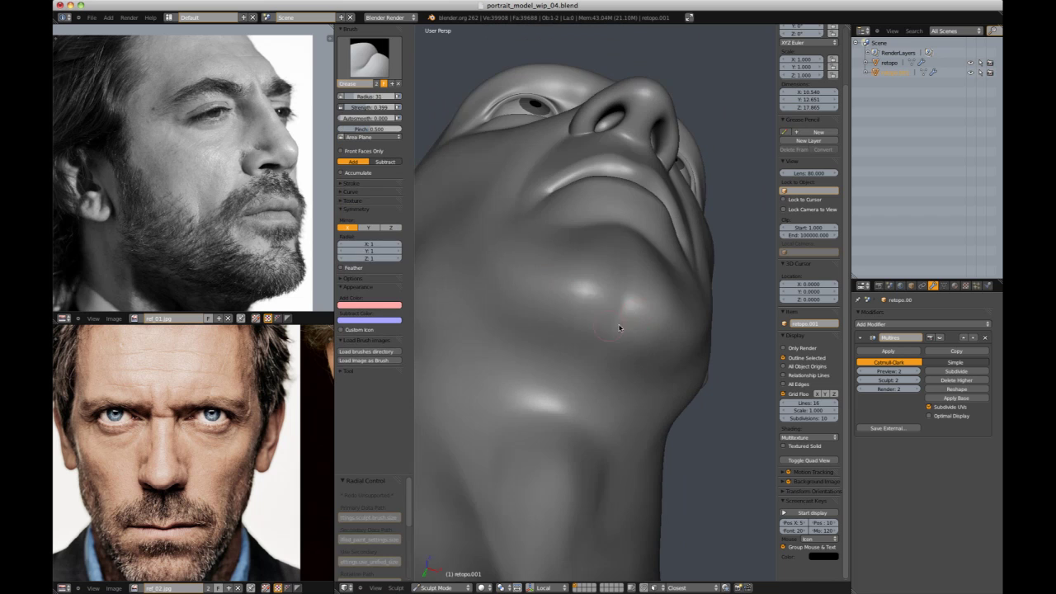
- Lower the Crease brush strength for the chin cleft, and inflate the chin with the brush radius set to 78
key("shift+f")
left_click(592, 327)
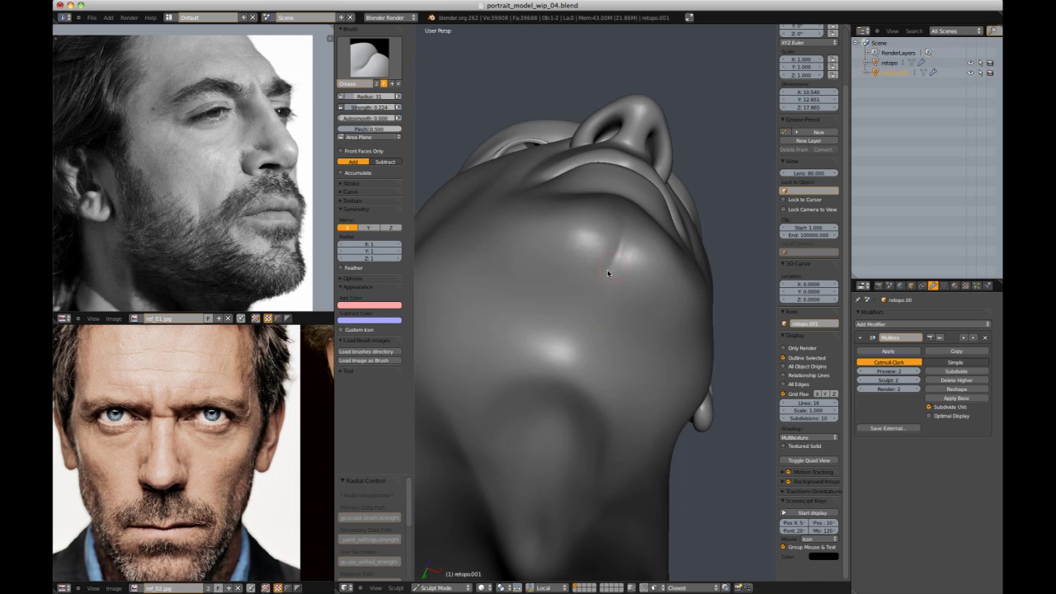
key("i")
key("f")
left_click(637, 335)
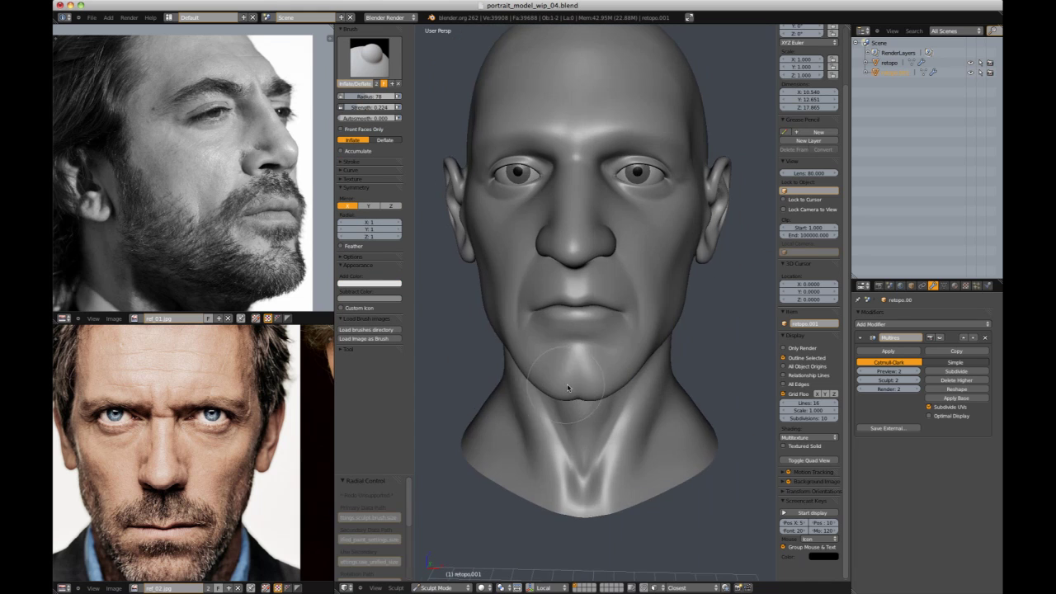
- Reshape the chin and underside of the jaw with the Grab brush, and add volume with the Inflate brush
key("g")
scroll(529, 416, "up", 1)
mouse_move(529, 415)
middle_mouse_down()
mouse_move(707, 342)
mouse_move(534, 370)
mouse_move(511, 253)
mouse_move(506, 292)
mouse_move(566, 247)
mouse_move(619, 230)
middle_mouse_up()
key("i")
key("f")
left_click(511, 252)
scroll(619, 231, "down", 3)
scroll(544, 330, "up", 2)
scroll(565, 351, "down", 2)
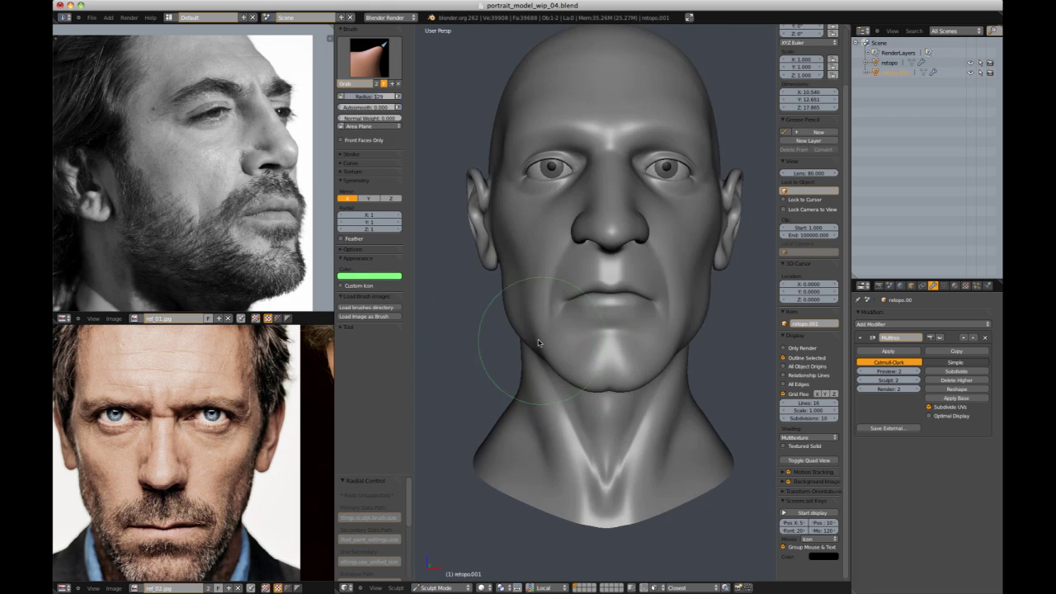
- Adjust the jawline's shape using the Grab brush with its radius set to 114
middle_click_drag(566, 352, 550, 352)
scroll(561, 345, "down", 1)
key("f")
left_click(551, 344)
scroll(634, 340, "down", 2)
middle_click_drag(634, 340, 671, 264)
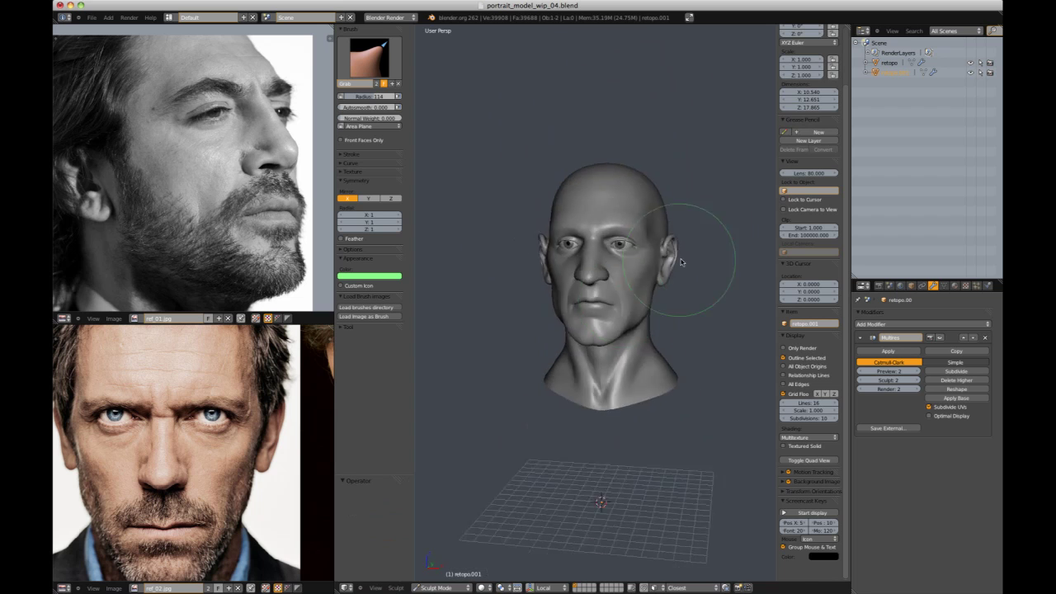
scroll(541, 351, "up", 2)
scroll(539, 352, "up", 1)
middle_click_drag(519, 278, 574, 272)
scroll(574, 272, "down", 1)
- Build up the cheek and cheekbone in front of the ear with the Inflate brush
key("i")
scroll(565, 266, "up", 2)
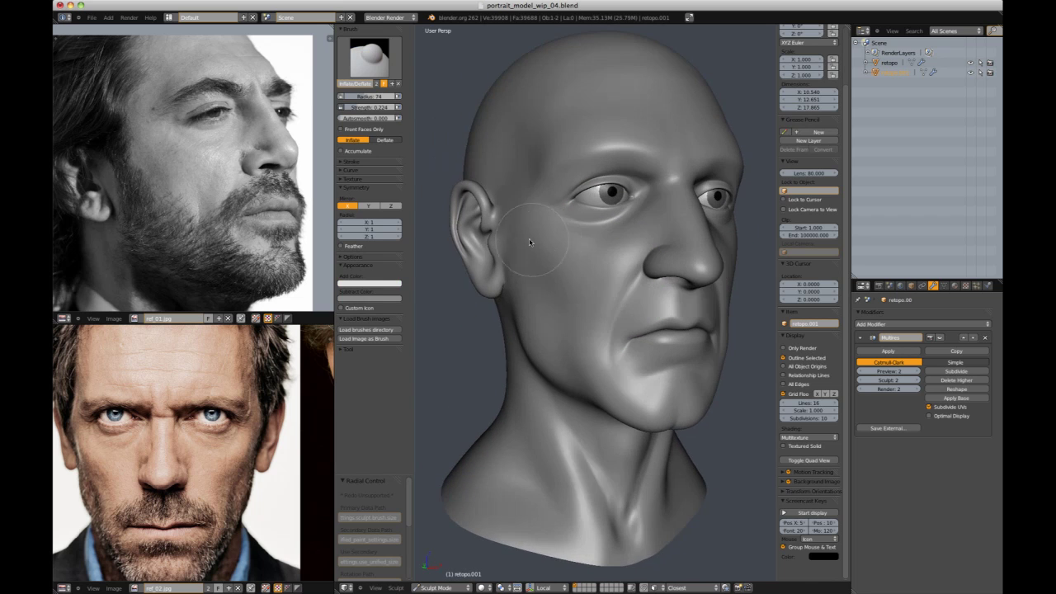
middle_click_drag(513, 245, 552, 245)
mouse_move(628, 257)
middle_mouse_down()
mouse_move(511, 243)
mouse_move(741, 279)
mouse_move(652, 229)
middle_mouse_up()
scroll(511, 241, "down", 3)
scroll(726, 272, "up", 1)
scroll(651, 229, "down", 2)
scroll(577, 289, "up", 2)
mouse_move(571, 296)
middle_mouse_down()
mouse_move(603, 303)
mouse_move(569, 346)
mouse_move(692, 325)
mouse_move(663, 353)
mouse_move(618, 346)
mouse_move(678, 289)
middle_mouse_up()
scroll(559, 388, "up", 2)
- Refine the lower face with the Grab brush, and inflate the area below the mouth corner
key("g")
key("i")
scroll(681, 273, "down", 4)
scroll(685, 342, "up", 2)
scroll(561, 330, "down", 2)
middle_click_drag(685, 341, 645, 351)
scroll(573, 368, "up", 3)
scroll(683, 224, "down", 3)
scroll(684, 224, "up", 4)
scroll(544, 330, "down", 4)
scroll(645, 350, "up", 4)
scroll(612, 319, "down", 4)
scroll(636, 335, "up", 4)
key("i")
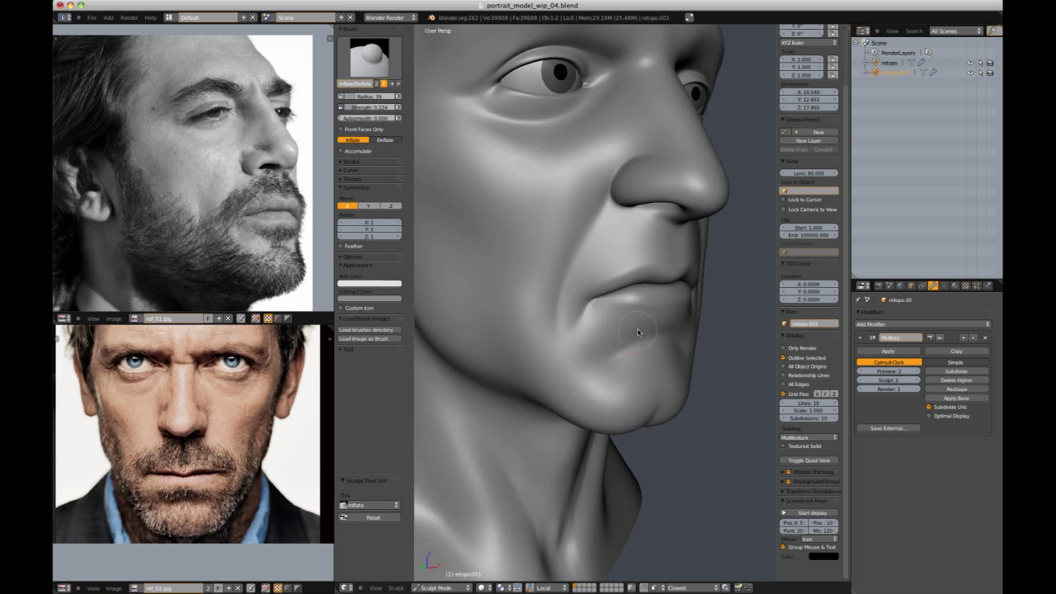
- Sharpen the folds around the mouth and chin with the Crease brush
scroll(686, 229, "down", 4)
mouse_move(620, 342)
middle_mouse_down()
mouse_move(686, 229)
mouse_move(633, 301)
mouse_move(579, 336)
mouse_move(583, 232)
mouse_move(582, 252)
mouse_move(721, 249)
mouse_move(606, 268)
mouse_move(662, 278)
mouse_move(631, 256)
mouse_move(621, 264)
mouse_move(597, 214)
mouse_move(636, 266)
mouse_move(632, 288)
mouse_move(674, 206)
mouse_move(580, 217)
middle_mouse_up()
scroll(660, 264, "up", 4)
key("shift+c")
scroll(583, 232, "down", 4)
scroll(583, 252, "up", 4)
scroll(614, 263, "up", 1)
- Resize the Inflate brush and add volume beside the facial folds
key("i")
scroll(642, 291, "down", 2)
key("f")
left_click(630, 266)
scroll(598, 215, "down", 2)
scroll(597, 215, "up", 2)
scroll(632, 287, "down", 3)
- Crease the skin between the side of the nose and the inner eye corner
scroll(580, 218, "down", 4)
scroll(580, 247, "up", 4)
middle_click_drag(532, 272, 580, 273)
scroll(580, 273, "up", 2)
key("shift+c")
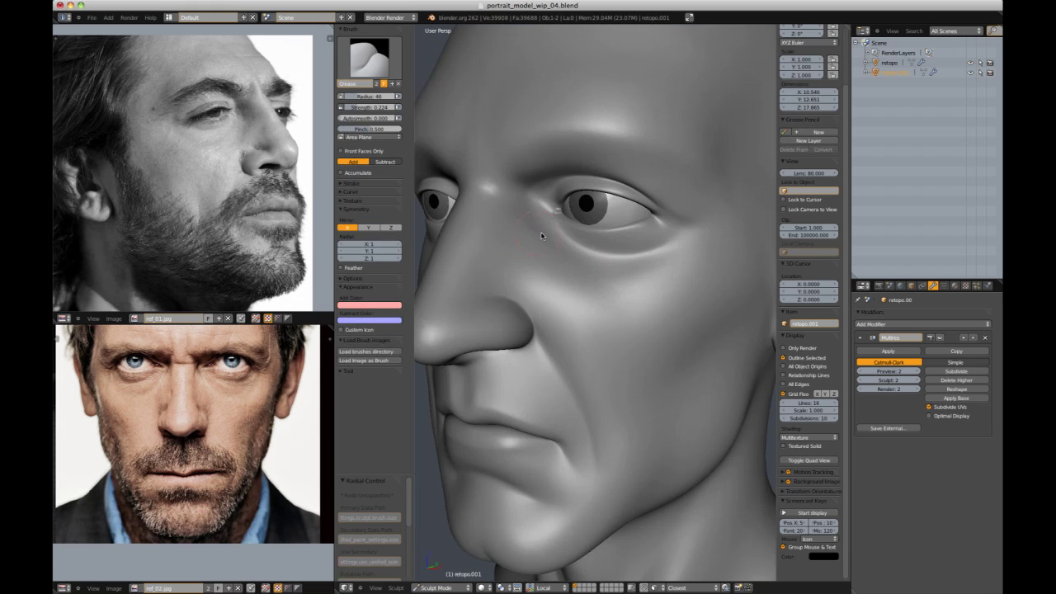
scroll(533, 205, "down", 3)
mouse_move(533, 205)
middle_mouse_down()
mouse_move(638, 184)
mouse_move(629, 248)
mouse_move(696, 269)
mouse_move(713, 258)
mouse_move(636, 300)
mouse_move(584, 310)
middle_mouse_up()
- Resize the sculpting brush and stroke along the skin folds around the eye
scroll(638, 184, "up", 2)
scroll(695, 269, "down", 2)
key("f")
scroll(636, 300, "up", 3)
key("f")
left_click(631, 301)
scroll(584, 310, "up", 2)
left_click_drag(551, 308, 582, 316)
- Form wrinkles at the outer eye corner with the Inflate brush and the Crease brush at radius 22
mouse_move(582, 316)
middle_mouse_down()
mouse_move(670, 306)
mouse_move(669, 214)
middle_mouse_up()
scroll(613, 296, "down", 5)
scroll(594, 292, "up", 5)
middle_click_drag(593, 292, 641, 320)
key("shift+c")
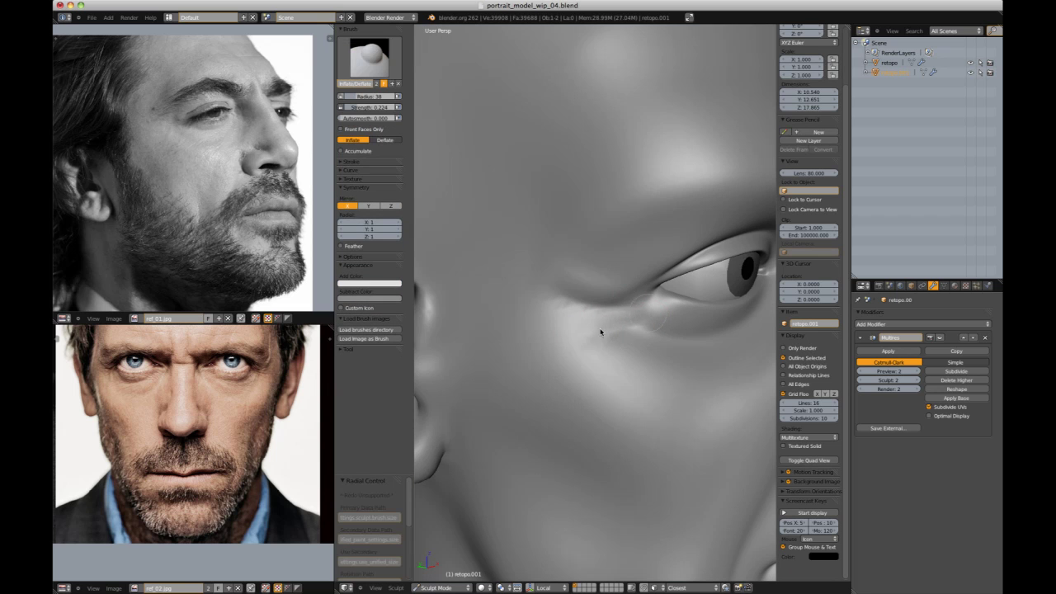
scroll(648, 313, "down", 5)
mouse_move(664, 179)
middle_mouse_down()
mouse_move(679, 285)
mouse_move(620, 332)
mouse_move(605, 250)
mouse_move(665, 196)
middle_mouse_up()
scroll(674, 259, "up", 3)
key("shift+c")
key("f")
left_click(616, 226)
- Reframe both reference portraits for comparison and add a Crease stroke on the cheek
scroll(606, 250, "down", 8)
scroll(665, 195, "up", 2)
middle_click_drag(183, 338, 215, 430)
middle_click_drag(198, 198, 193, 217)
middle_click_drag(544, 328, 625, 329)
scroll(625, 329, "up", 2)
left_click(529, 361)
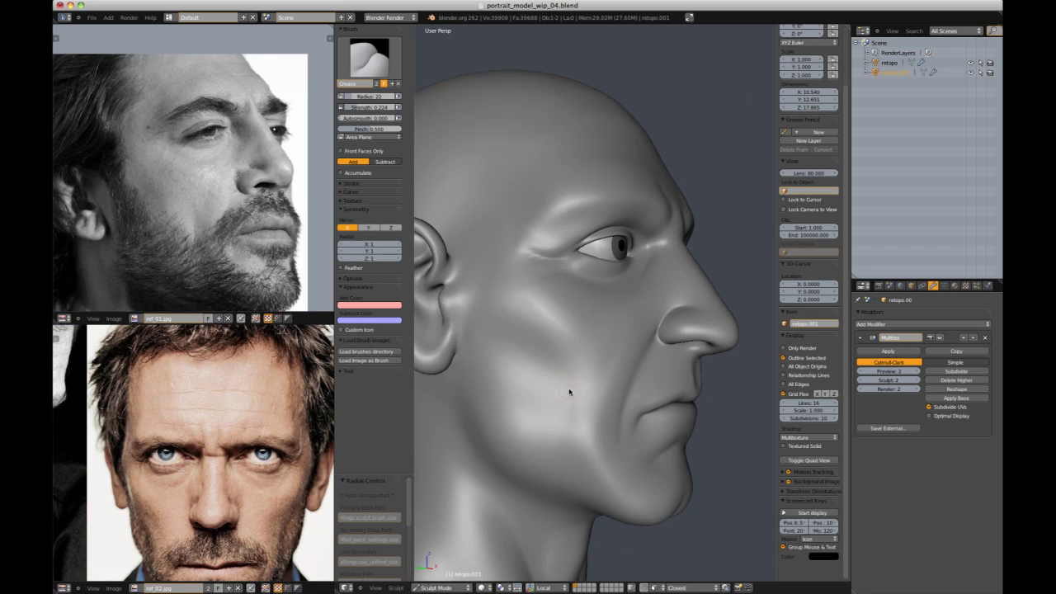
- Resize the Crease brush and stroke a fold upward along the cheek
scroll(570, 409, "down", 2)
middle_click_drag(569, 409, 618, 311)
scroll(618, 311, "up", 2)
key("f")
left_click(578, 404)
left_click_drag(570, 414, 572, 369)
- Inflate the skin around the outer eye corner and brow with the brush radius set to 60
scroll(570, 402, "down", 5)
middle_click_drag(697, 239, 629, 232)
mouse_move(678, 295)
middle_mouse_down("shift")
mouse_move(669, 247)
mouse_move(603, 302)
mouse_move(571, 301)
middle_mouse_up("shift")
scroll(639, 215, "up", 8)
scroll(603, 302, "up", 3)
key("i")
key("f")
left_click(593, 336)
scroll(601, 202, "down", 1)
left_click_drag(570, 232, 508, 266)
- Reshape the skin fold over the outer end of the upper eyelid with the Grab and Inflate brushes
mouse_move(561, 289)
middle_mouse_down()
mouse_move(594, 292)
mouse_move(577, 284)
mouse_move(568, 357)
mouse_move(688, 236)
middle_mouse_up()
scroll(545, 282, "up", 1)
scroll(569, 354, "down", 5)
scroll(610, 324, "up", 6)
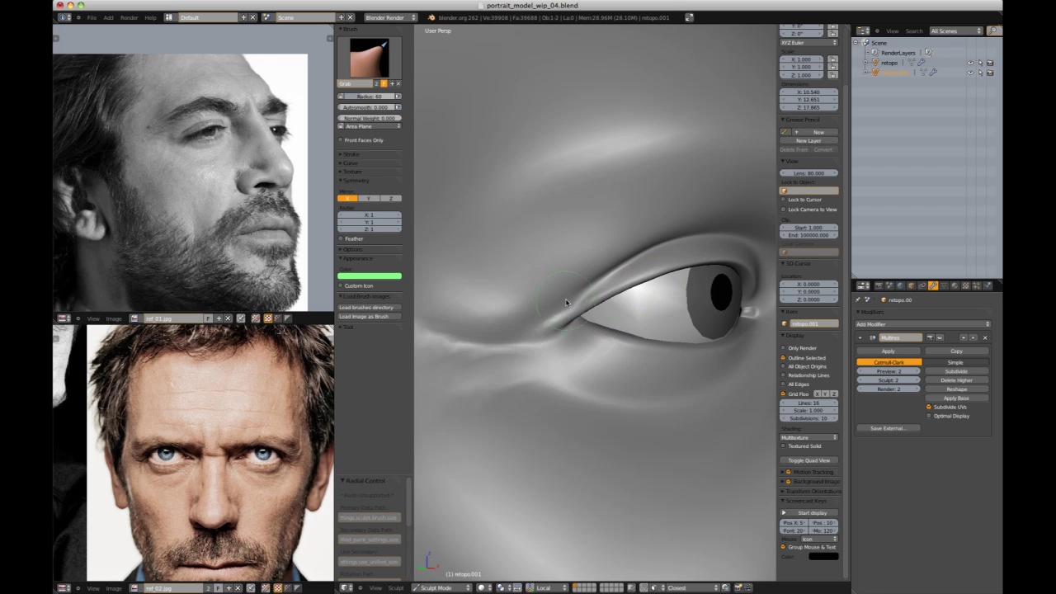
scroll(552, 308, "up", 2)
scroll(592, 284, "down", 2)
key("i")
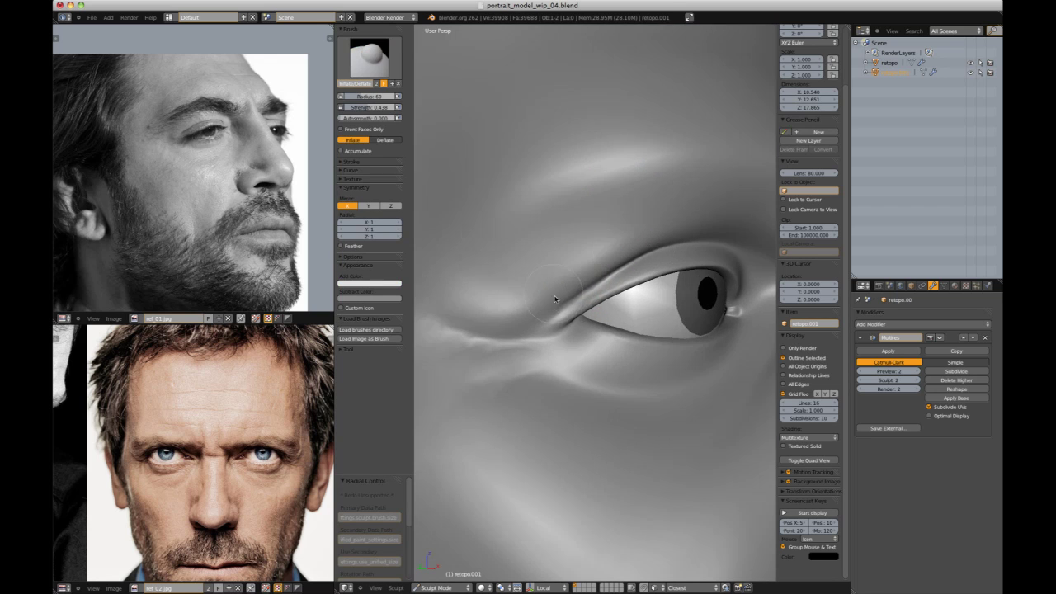
- Crease the fold running off the outer corner of the upper eyelid
middle_click_drag(500, 313, 567, 243)
mouse_move(621, 191)
middle_mouse_down()
mouse_move(536, 229)
mouse_move(470, 288)
mouse_move(669, 184)
mouse_move(569, 248)
middle_mouse_up()
scroll(469, 288, "down", 7)
scroll(569, 248, "up", 10)
middle_click_drag(441, 304, 569, 297, "shift")
key("shift+c")
left_click_drag(491, 299, 505, 306)
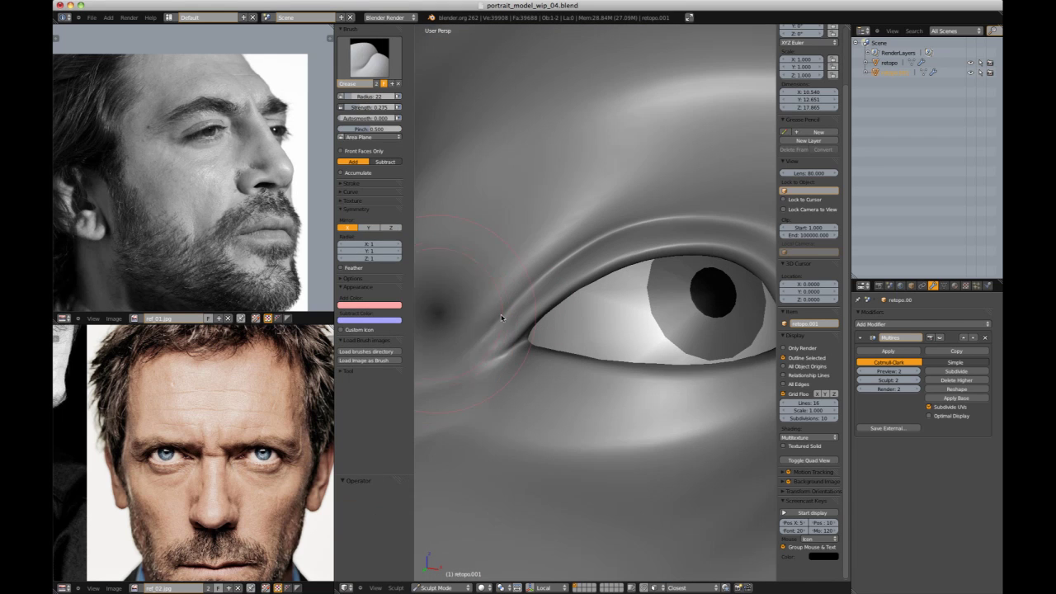
- Enter Edit Mode, switch to edge selection, and select a short path of edges along the upper eyelid fold
scroll(634, 198, "down", 10)
mouse_move(634, 198)
middle_mouse_down()
mouse_move(624, 170)
mouse_move(655, 243)
middle_mouse_up()
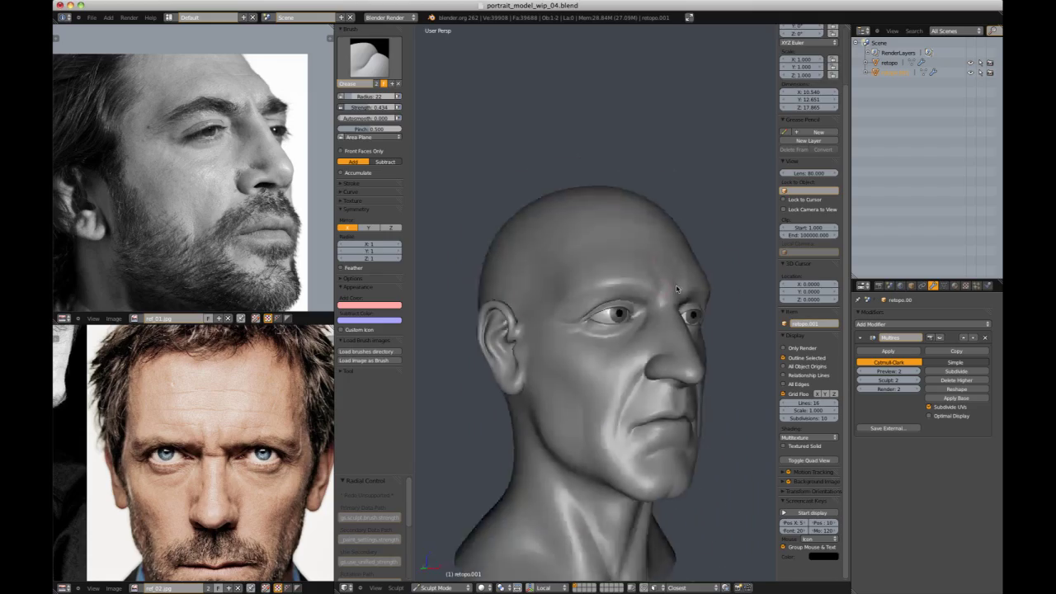
scroll(644, 258, "up", 6)
key("Tab")
scroll(630, 272, "up", 3)
key("Tab")
key("Tab")
scroll(564, 338, "up", 4)
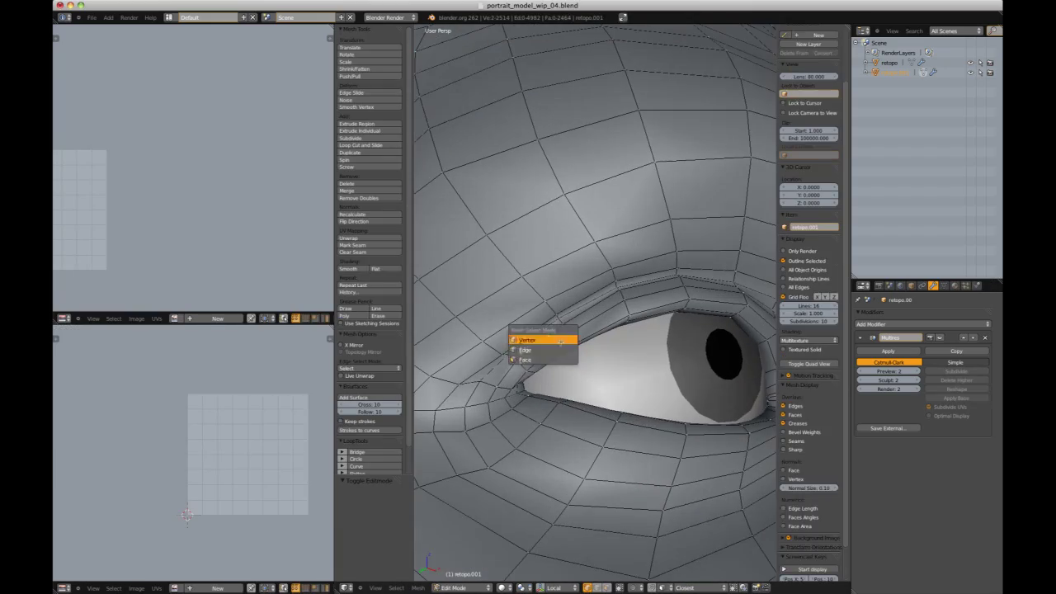
right_click(629, 286, "ctrl")
scroll(652, 273, "up", 2)
- Enable X Mirror for symmetrical mesh editing
scroll(644, 273, "down", 10)
key("z")
key("z")
scroll(649, 283, "up", 2)
middle_click_drag(648, 284, 553, 295)
scroll(688, 283, "up", 4)
left_click(340, 345)
- Move the selected eyelid edges by about X -0.026, Y 0.005, Z 0.013 in wireframe view, and restore solid shading
scroll(587, 264, "up", 5)
scroll(592, 262, "down", 5)
key("z")
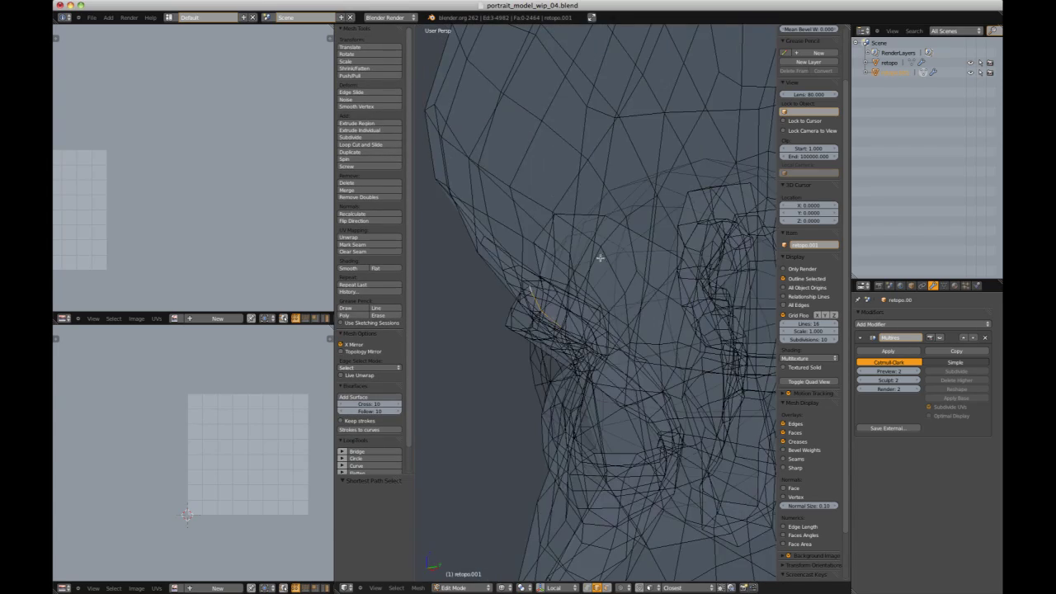
key("g")
left_click(604, 264)
scroll(605, 265, "up", 3)
key("z")
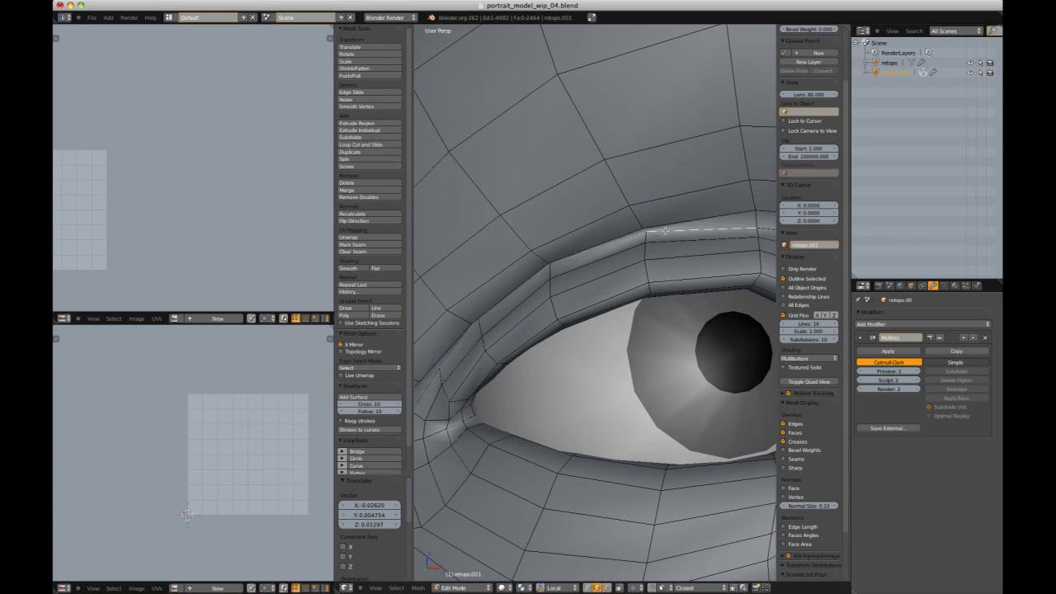
- Reposition the selected upper eyelid edges once more, checking them in wireframe, and return to Sculpt Mode
key("g")
left_click(663, 226)
scroll(580, 220, "down", 8)
key("z")
mouse_move(580, 219)
middle_mouse_down()
mouse_move(622, 238)
mouse_move(563, 328)
middle_mouse_up()
scroll(562, 328, "up", 6)
key("z")
key("z")
key("z")
key("Tab")
- Swell the fold above the outer half of the upper eyelid with the Inflate brush at radius 71
scroll(619, 202, "down", 5)
scroll(594, 247, "up", 5)
key("i")
key("f")
middle_click_drag(553, 275, 562, 262)
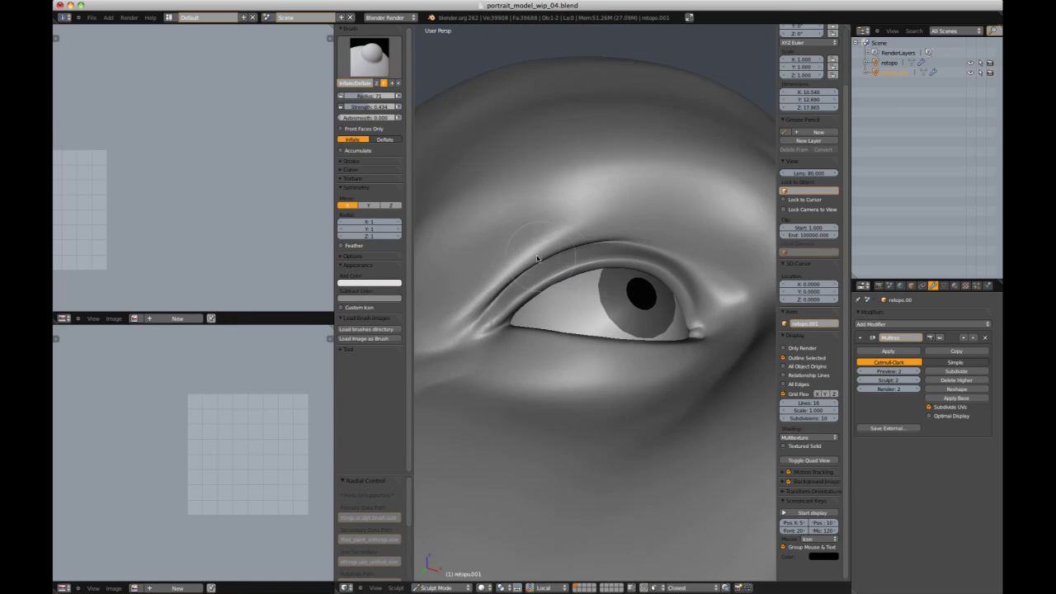
left_click_drag(528, 257, 475, 309)
scroll(507, 301, "down", 8)
- Lower the Inflate brush strength to 0.212 and lightly fill out the fold around the outer eye
middle_click_drag(506, 302, 653, 198)
scroll(578, 272, "up", 6)
key("shift+f")
left_click(537, 288)
scroll(610, 239, "down", 6)
mouse_move(545, 223)
middle_mouse_down()
mouse_move(631, 191)
mouse_move(678, 198)
middle_mouse_up()
scroll(630, 191, "down", 3)
scroll(599, 304, "up", 5)
- Show the reference photo ref_01.jpg in the lower image editor and frame the face
left_click(165, 532)
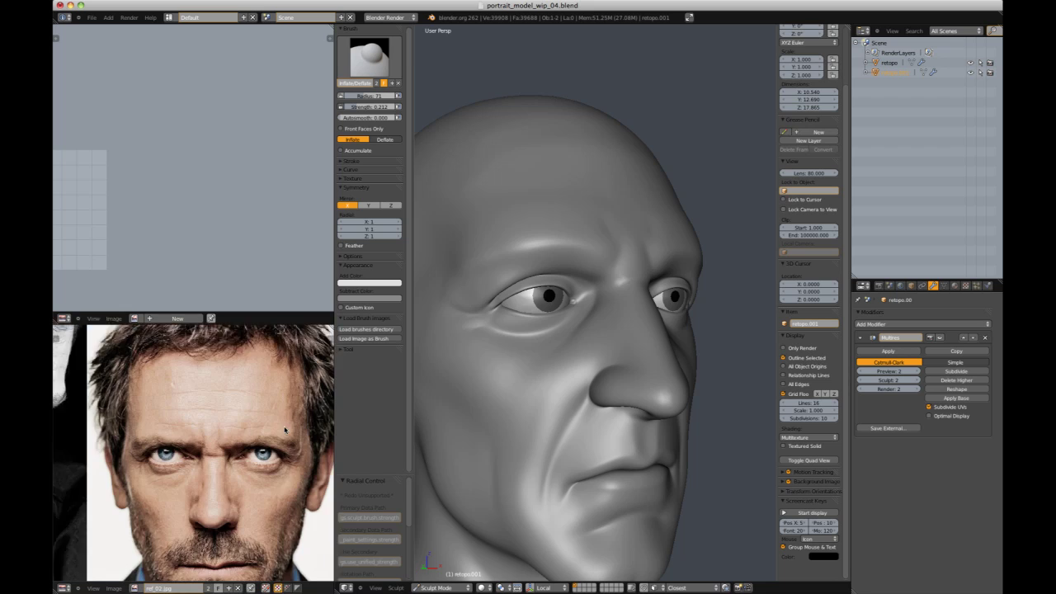
middle_click_drag(198, 462, 178, 436)
scroll(667, 204, "down", 4)
scroll(599, 330, "up", 5)
- Refine the nasolabial fold beside the nose wing with the Crease brush and the Inflate brush at radius 26
key("shift+c")
mouse_move(591, 452)
middle_mouse_down("shift")
mouse_move(532, 334)
mouse_move(556, 295)
middle_mouse_up("shift")
key("f")
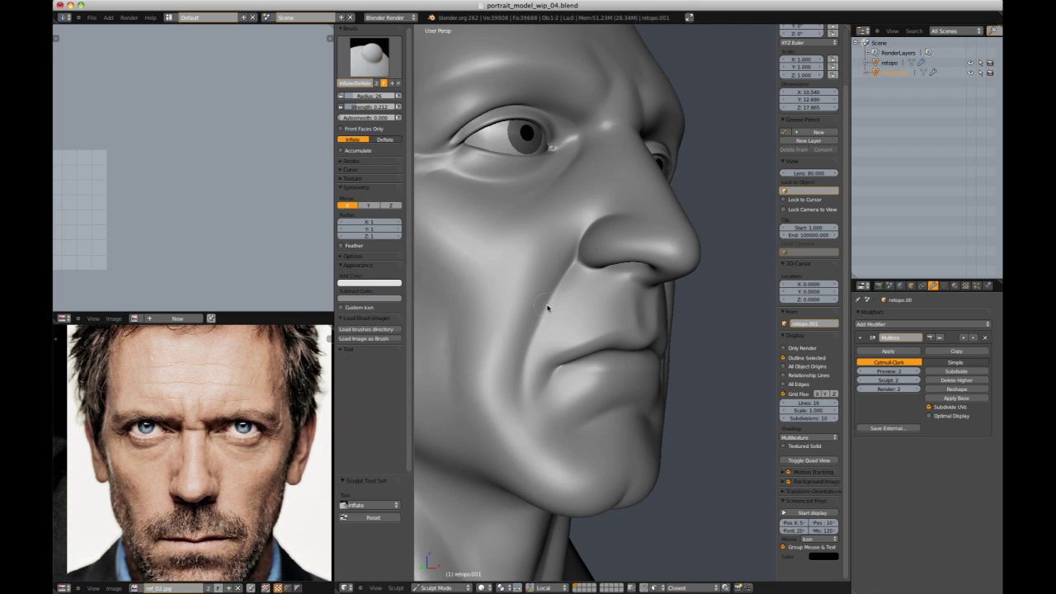
scroll(679, 273, "down", 5)
mouse_move(679, 273)
middle_mouse_down()
mouse_move(733, 233)
mouse_move(597, 278)
mouse_move(643, 268)
middle_mouse_up()
scroll(571, 249, "up", 5)
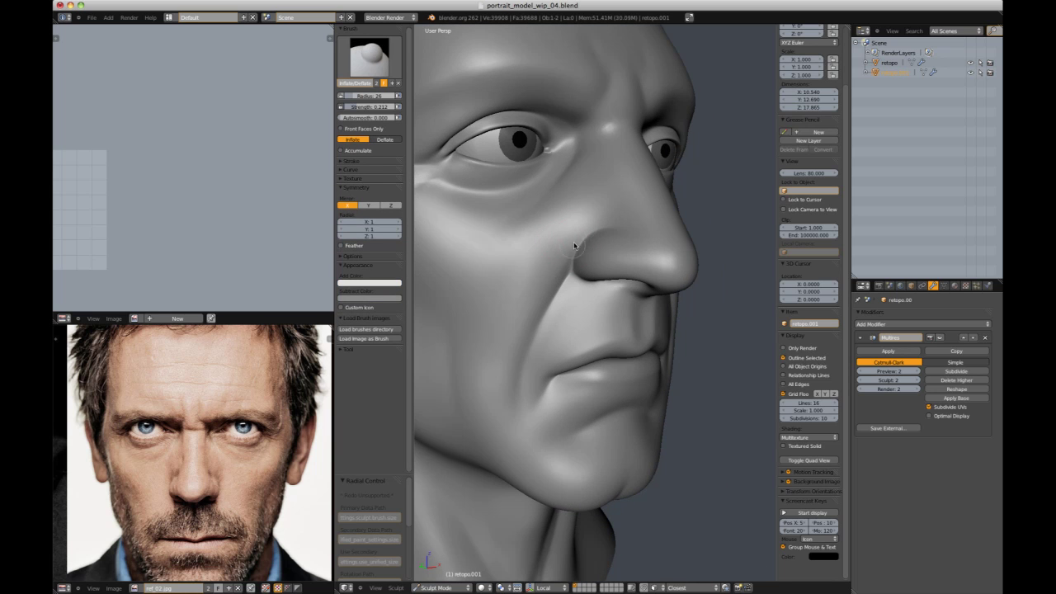
mouse_move(556, 241)
middle_mouse_down()
mouse_move(566, 246)
mouse_move(622, 155)
middle_mouse_up()
scroll(566, 246, "down", 5)
scroll(594, 215, "up", 6)
mouse_move(594, 215)
middle_mouse_down()
mouse_move(574, 274)
mouse_move(663, 205)
middle_mouse_up()
scroll(575, 274, "down", 6)
scroll(663, 205, "up", 5)
- Crease the skin on the upper cheek below the outer eye corner with the Crease brush at radius 72
key("shift+c")
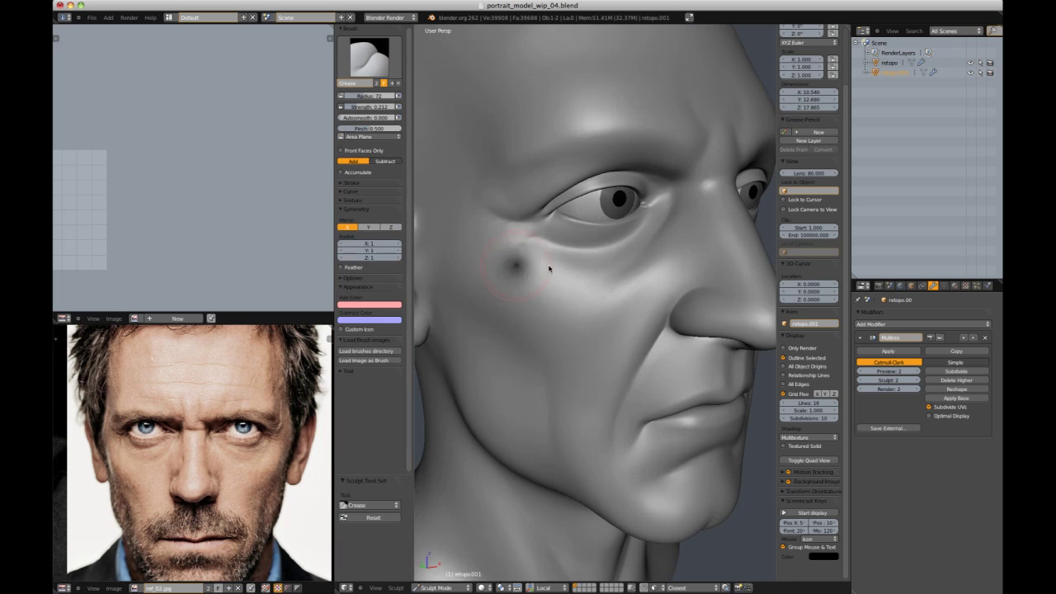
scroll(534, 244, "down", 3)
scroll(554, 251, "up", 4)
scroll(555, 251, "down", 5)
mouse_move(663, 179)
middle_mouse_down()
mouse_move(637, 239)
mouse_move(673, 278)
middle_mouse_up()
scroll(638, 239, "up", 3)
mouse_move(545, 269)
middle_mouse_down()
mouse_move(631, 256)
mouse_move(629, 273)
middle_mouse_up()
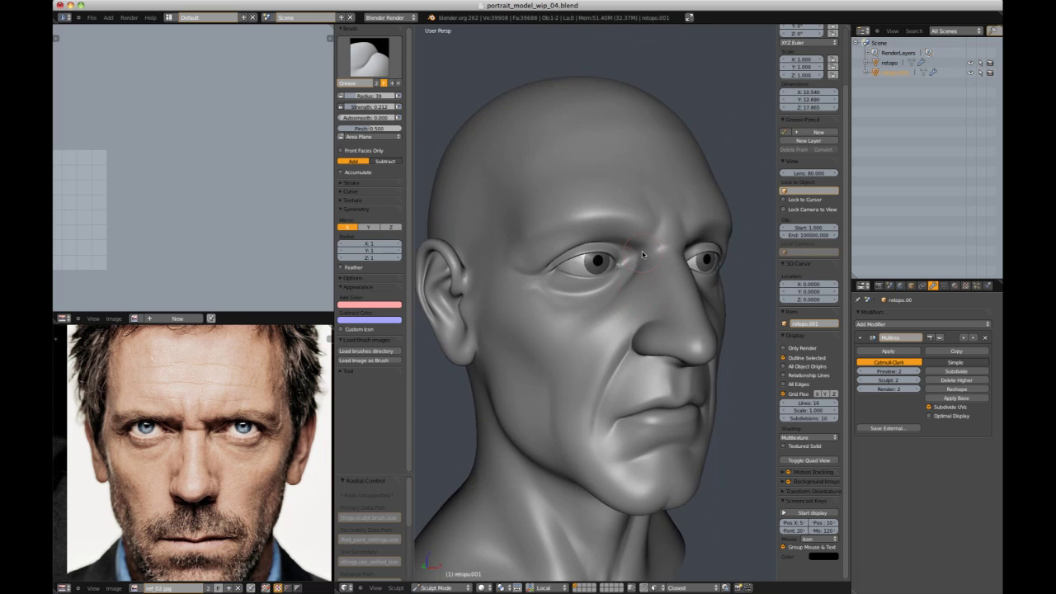
- Crease the area between the inner eye corner and nose bridge, and adjust its shape with the Grab brush
scroll(629, 243, "up", 4)
key("f")
left_click(634, 248)
scroll(633, 248, "up", 2)
key("g")
key("f")
left_click(562, 261)
mouse_move(603, 230)
middle_mouse_down()
mouse_move(562, 262)
mouse_move(587, 230)
mouse_move(566, 266)
mouse_move(652, 193)
middle_mouse_up()
- Fill out the area around the eye with a stroke of the Inflate brush at radius 60
key("f")
scroll(569, 265, "down", 5)
scroll(643, 202, "up", 3)
key("i")
middle_click_drag(561, 247, 474, 249)
left_click_drag(491, 250, 548, 246)
mouse_move(570, 246)
middle_mouse_down()
mouse_move(642, 239)
mouse_move(627, 223)
mouse_move(672, 207)
mouse_move(675, 251)
middle_mouse_up()
scroll(626, 223, "down", 4)
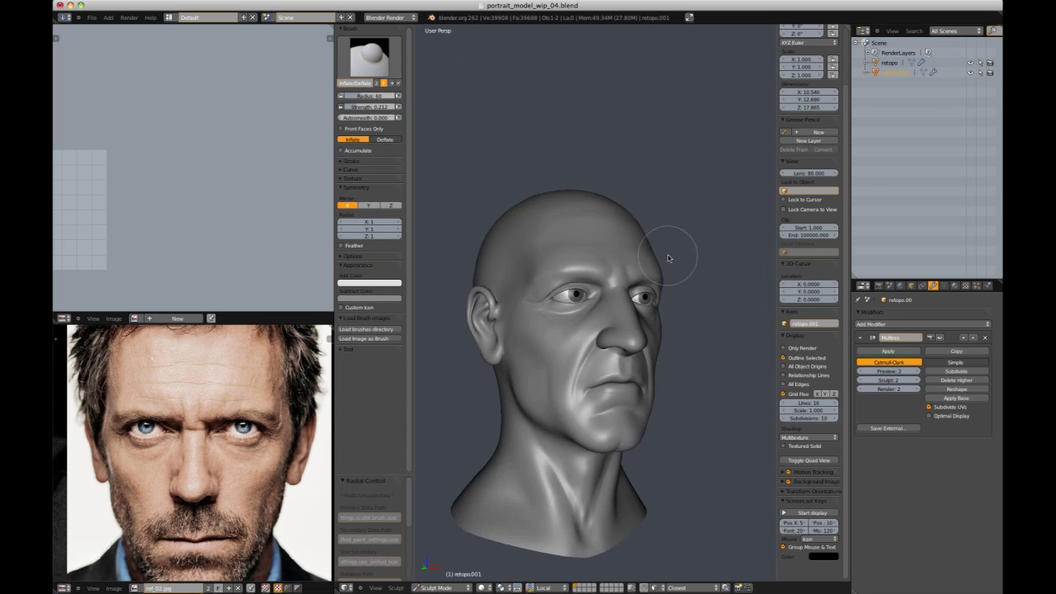
- Add a short stroke with the Crease brush around the eye and nose bridge
mouse_move(636, 332)
middle_mouse_down()
mouse_move(624, 308)
mouse_move(647, 300)
middle_mouse_up()
key("shift+c")
scroll(647, 300, "up", 5)
left_click_drag(565, 228, 615, 235)
mouse_move(615, 235)
middle_mouse_down()
mouse_move(657, 217)
mouse_move(686, 221)
mouse_move(639, 215)
mouse_move(688, 221)
mouse_move(520, 239)
mouse_move(561, 256)
mouse_move(527, 271)
middle_mouse_up()
scroll(659, 231, "down", 3)
scroll(688, 221, "down", 2)
scroll(687, 220, "down", 2)
- Set the Crease brush radius to 58 and sharpen the form along the side of the nose
scroll(561, 256, "up", 5)
key("f")
left_click(549, 274)
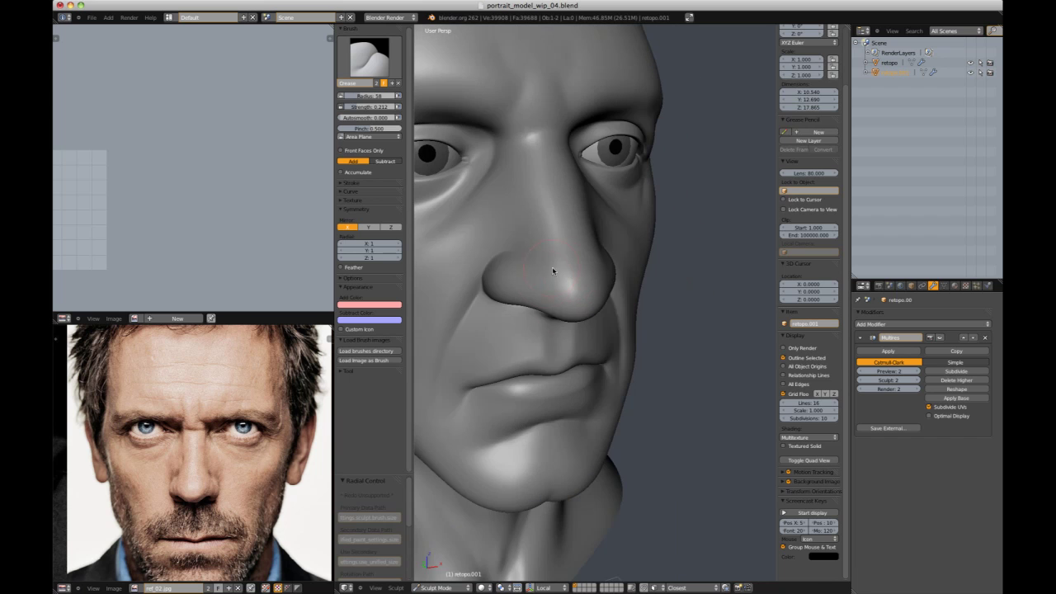
mouse_move(559, 236)
middle_mouse_down()
mouse_move(640, 224)
mouse_move(569, 215)
mouse_move(647, 175)
mouse_move(730, 196)
mouse_move(528, 252)
middle_mouse_up()
scroll(650, 254, "down", 6)
scroll(569, 214, "down", 3)
scroll(730, 196, "up", 2)
scroll(528, 252, "up", 3)
scroll(610, 183, "down", 5)
- Swell the inner eye corner with a resized Inflate brush
middle_click_drag(642, 239, 716, 244)
scroll(716, 245, "up", 5)
mouse_move(594, 256)
middle_mouse_down()
mouse_move(534, 271)
mouse_move(513, 262)
middle_mouse_up()
scroll(535, 270, "up", 5)
key("i")
key("f")
left_click(517, 254)
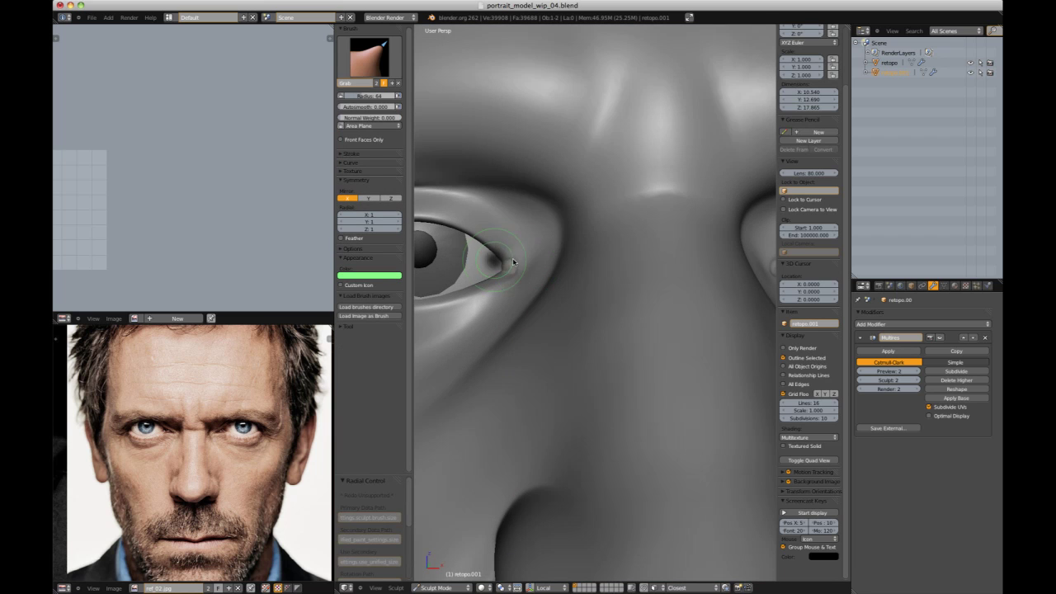
- Reshape the inner corner of the eye with the Grab brush at radius 64
left_click(534, 273)
scroll(528, 256, "down", 3)
scroll(528, 254, "up", 2)
scroll(533, 257, "down", 4)
mouse_move(533, 257)
middle_mouse_down()
mouse_move(665, 219)
mouse_move(528, 268)
mouse_move(536, 260)
middle_mouse_up()
scroll(515, 273, "up", 4)
left_click(489, 264)
- Crease the folds around the inner corner of the eye with the Crease brush
scroll(536, 260, "up", 3)
key("shift+c")
left_click_drag(534, 262, 520, 269)
scroll(551, 280, "down", 6)
- Crease the upper eyelid fold toward its inner end with the Crease brush at radius 30 and strength 0.465
mouse_move(551, 280)
middle_mouse_down()
mouse_move(665, 195)
mouse_move(528, 233)
mouse_move(512, 266)
middle_mouse_up()
scroll(528, 234, "up", 3)
scroll(512, 266, "up", 3)
left_click_drag(487, 247, 532, 276)
middle_click_drag(561, 279, 660, 235)
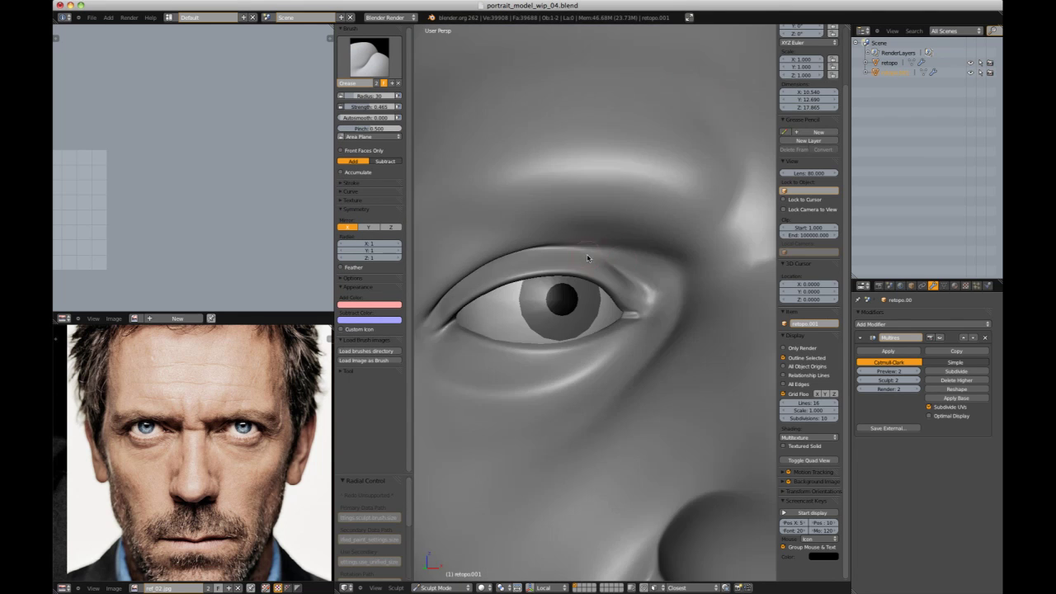
left_click_drag(573, 248, 605, 262)
scroll(669, 217, "down", 8)
- Fill out the area between the inner brow and the eye with the Inflate brush at radius 73
mouse_move(669, 217)
middle_mouse_down()
mouse_move(686, 189)
mouse_move(569, 272)
middle_mouse_up()
scroll(549, 297, "up", 6)
key("i")
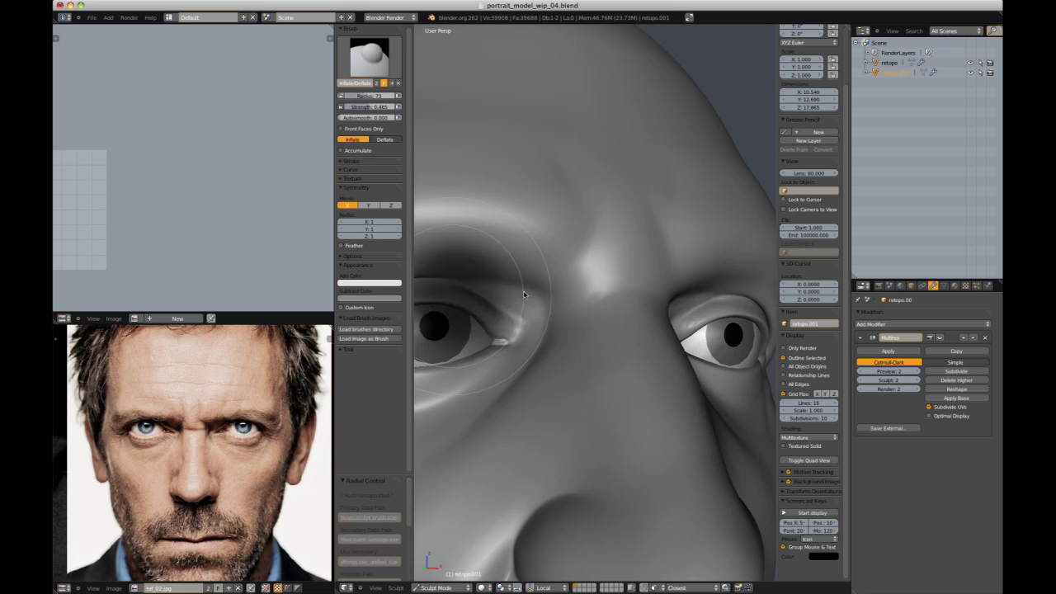
scroll(651, 212, "down", 7)
mouse_move(650, 212)
middle_mouse_down()
mouse_move(659, 243)
mouse_move(716, 234)
middle_mouse_up()
- Swell the lips with the Inflate brush at radius 51 and strength 0.284
scroll(700, 264, "up", 3)
scroll(674, 241, "down", 2)
scroll(716, 233, "up", 5)
middle_click_drag(627, 273, 556, 289)
scroll(556, 290, "up", 2)
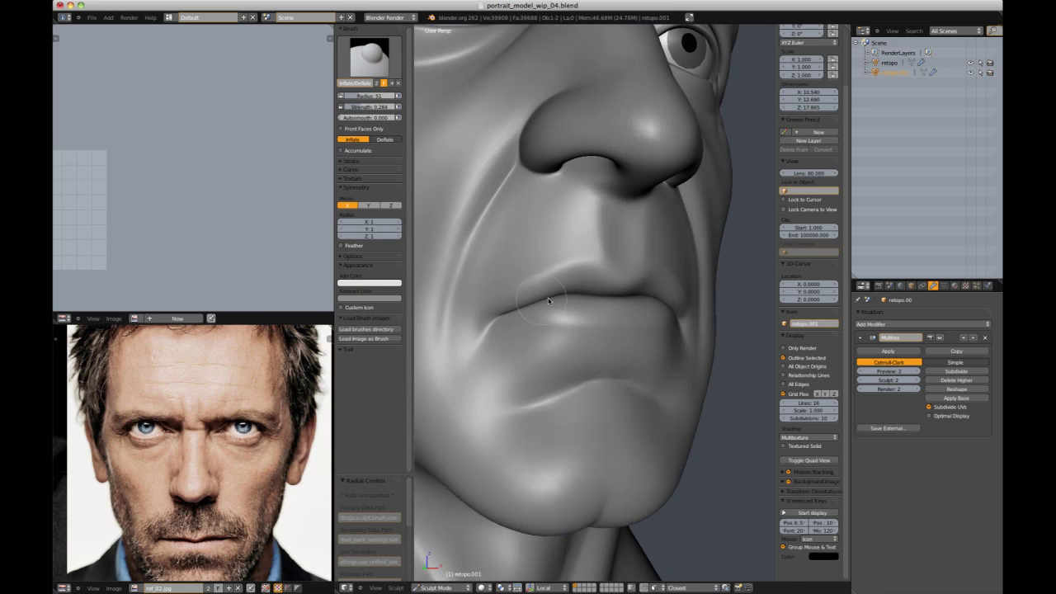
- Adjust the line between the lips with the Grab brush at radius 72
key("g")
scroll(634, 295, "up", 1)
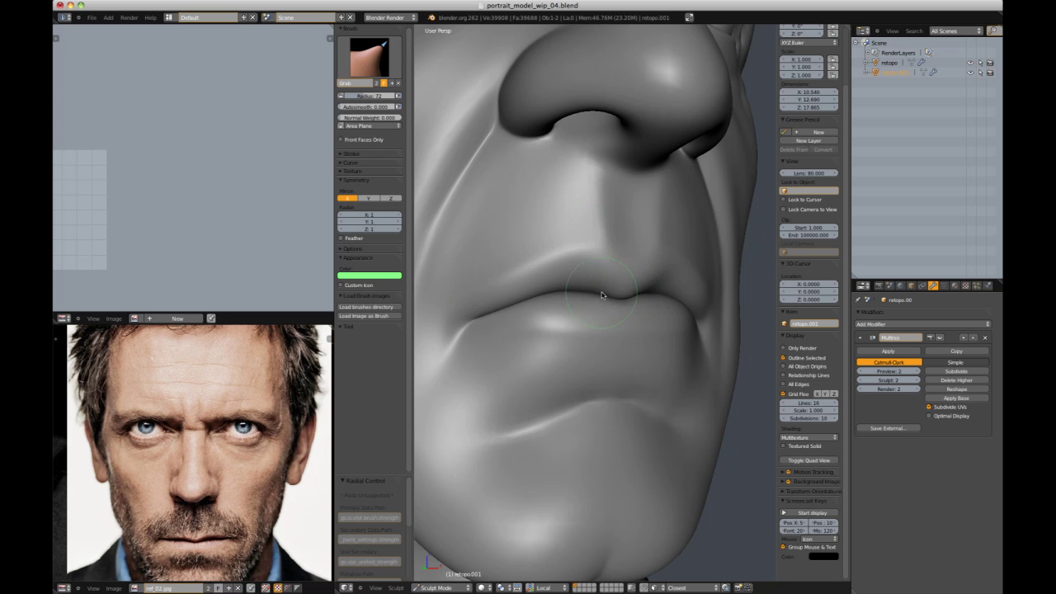
scroll(621, 308, "down", 6)
scroll(592, 316, "up", 6)
- Inflate the middle of the lower lip with a short brush stroke
key("i")
left_click_drag(584, 325, 591, 313)
scroll(590, 313, "down", 5)
mouse_move(590, 314)
middle_mouse_down()
mouse_move(723, 241)
mouse_move(669, 198)
mouse_move(681, 212)
middle_mouse_up()
scroll(723, 241, "down", 3)
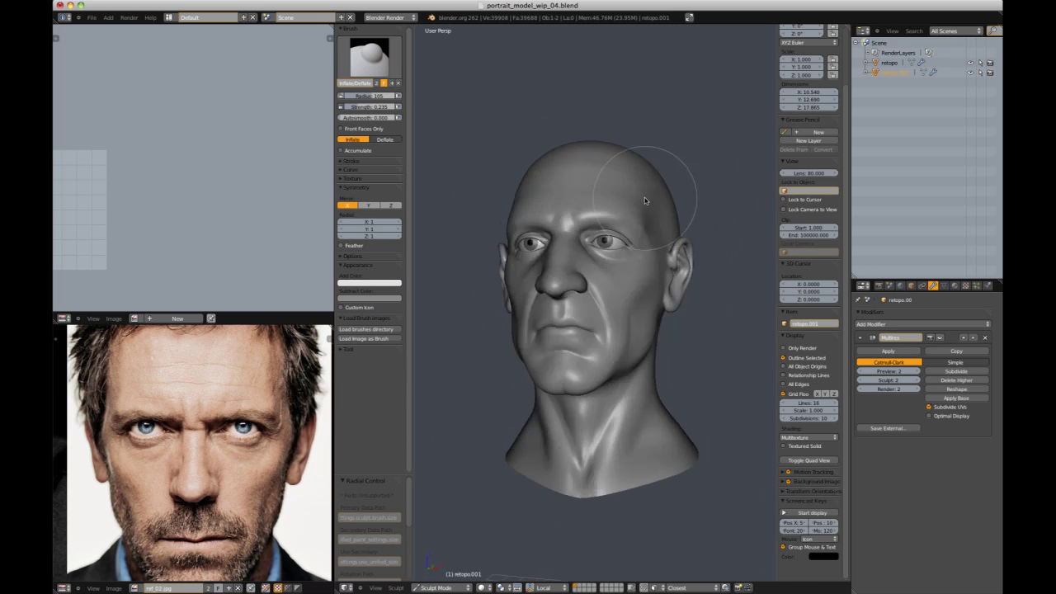
- Load the reference photo HL_pose_RGB.jpg into the upper image editor and frame the face
left_click(127, 298)
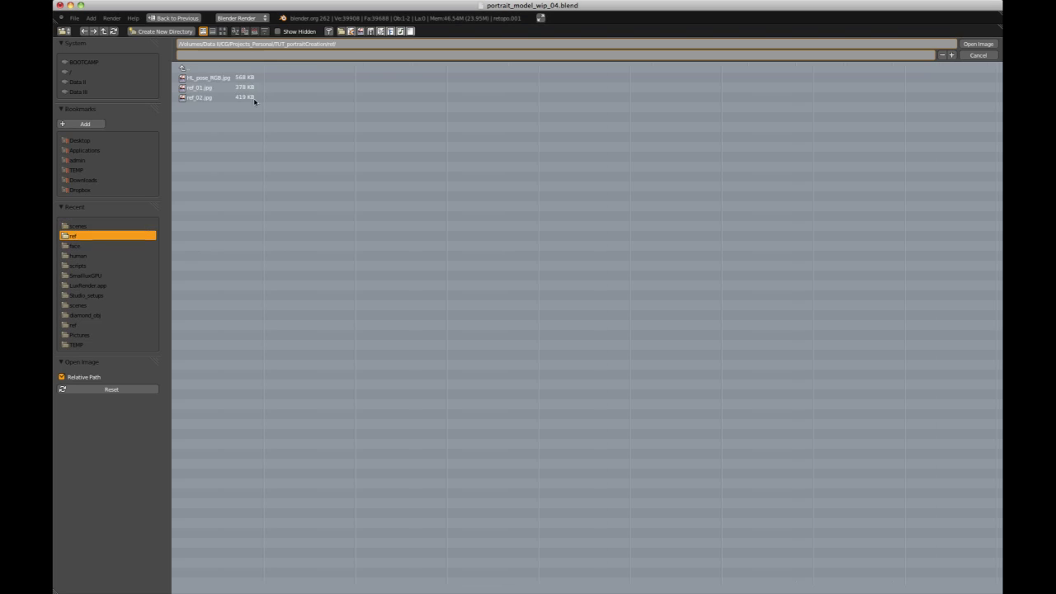
left_click(978, 44)
scroll(280, 214, "down", 5)
middle_click_drag(295, 228, 298, 206)
- Switch the head to Edit Mode with face selection and select a face on the inner edge of the upper lip
mouse_move(635, 213)
middle_mouse_down()
mouse_move(722, 222)
mouse_move(211, 24)
middle_mouse_up()
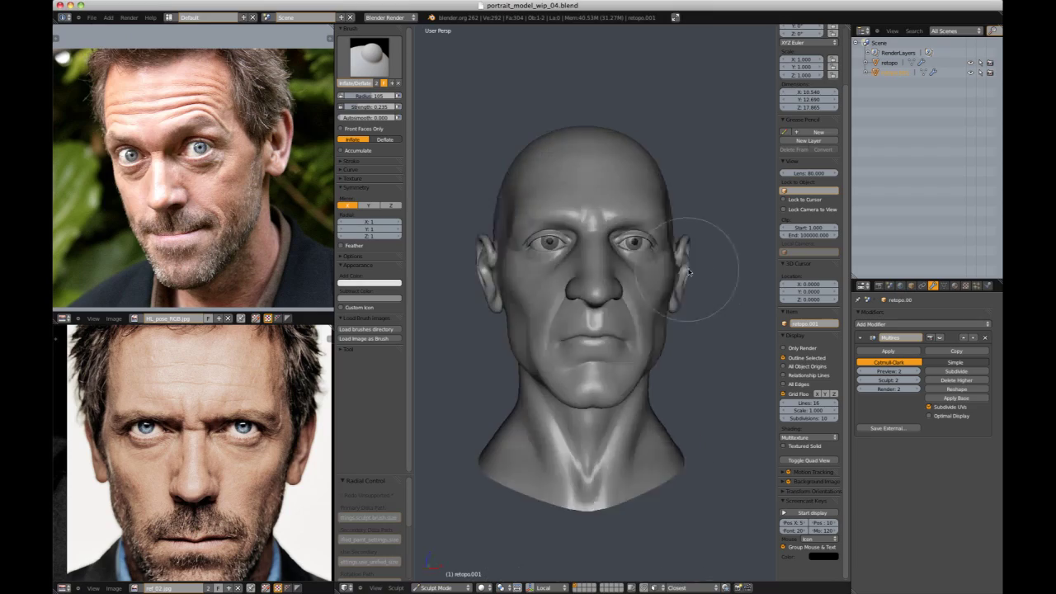
middle_click_drag(683, 236, 603, 294)
left_click(436, 587)
left_click(446, 528)
scroll(620, 296, "up", 3)
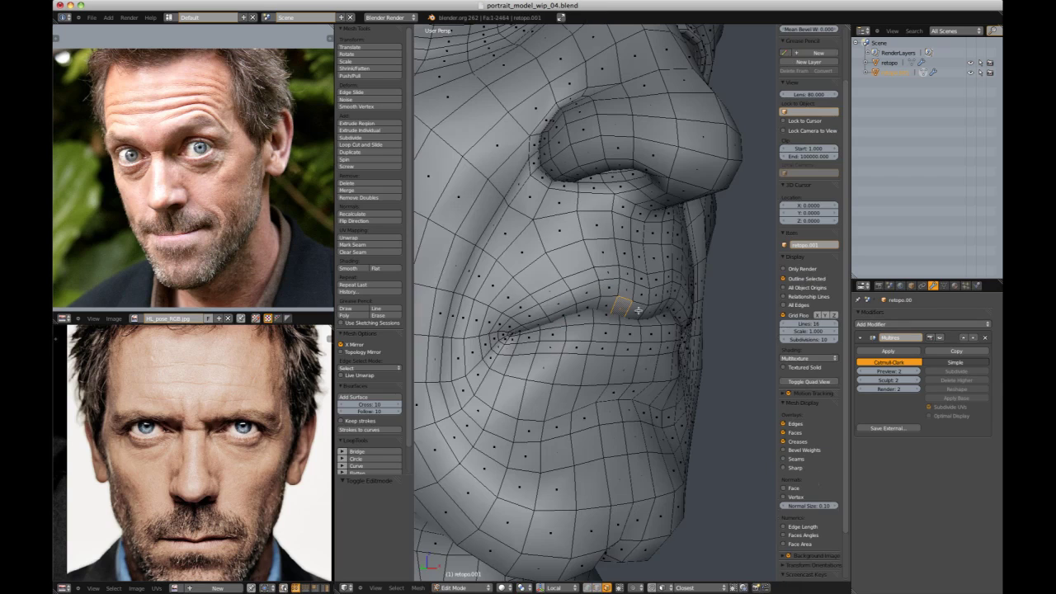
- Move four faces along the inner upper lip by Y 0.358 and rotate them -25.581° about X
middle_click_drag(638, 311, 721, 286)
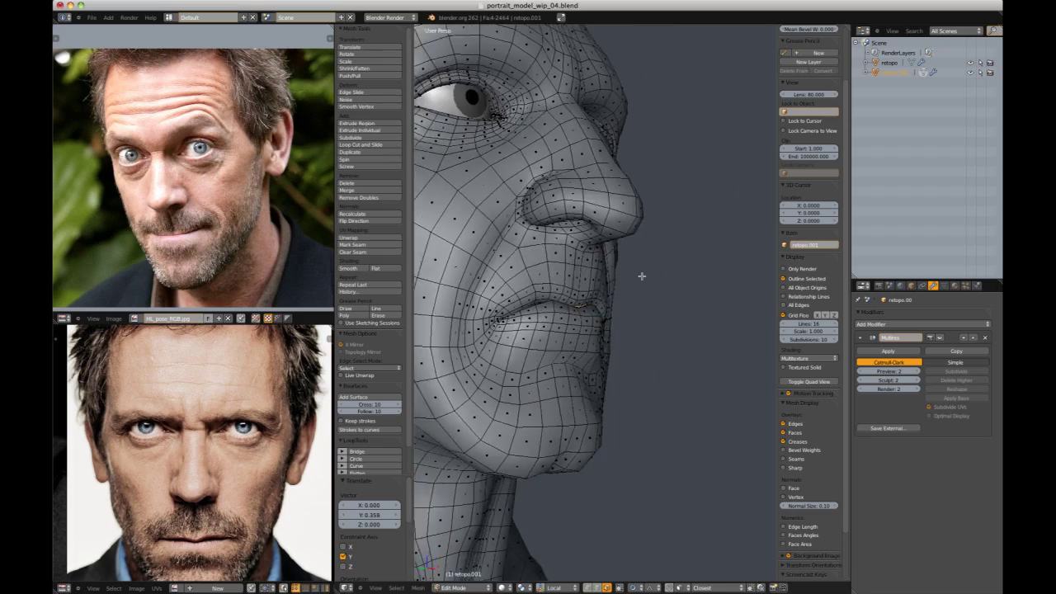
middle_click_drag(640, 276, 648, 266)
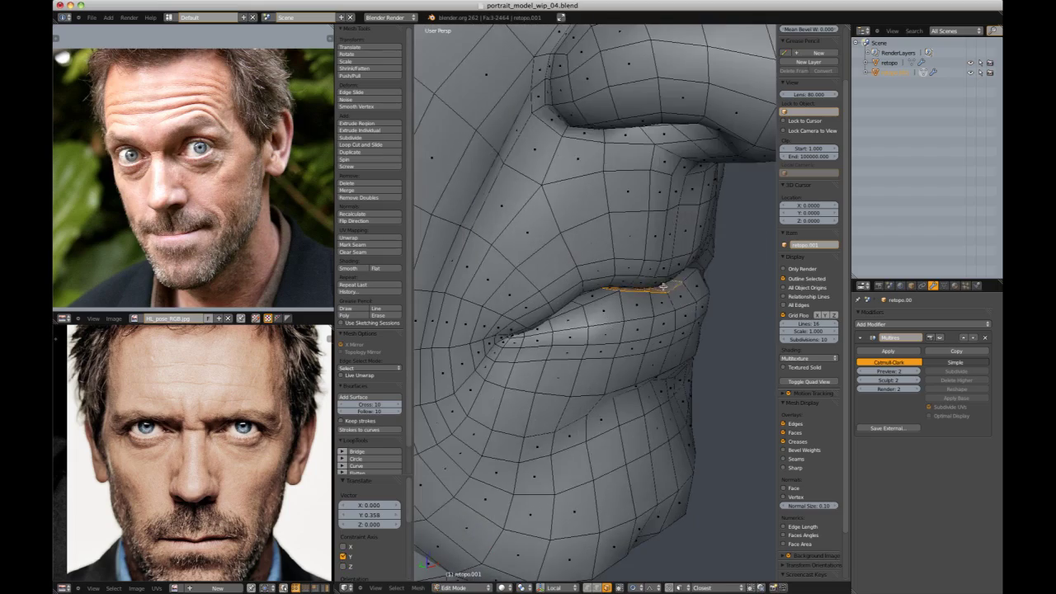
middle_click_drag(641, 256, 681, 285)
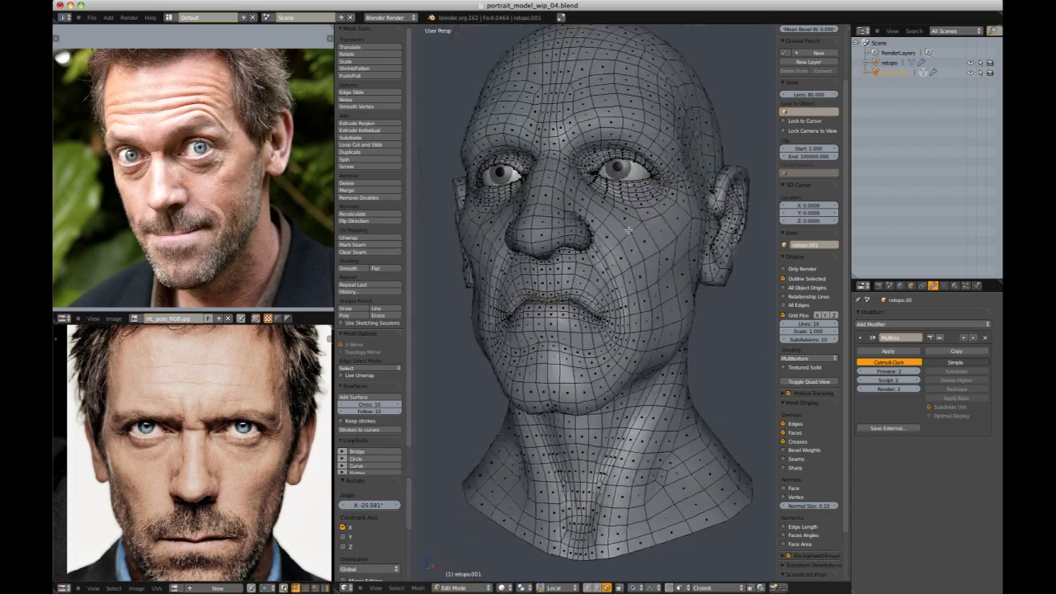
- Select the face at the corner of the mouth, and return the head to Sculpt Mode
middle_click_drag(660, 281, 627, 288)
scroll(657, 292, "up", 4)
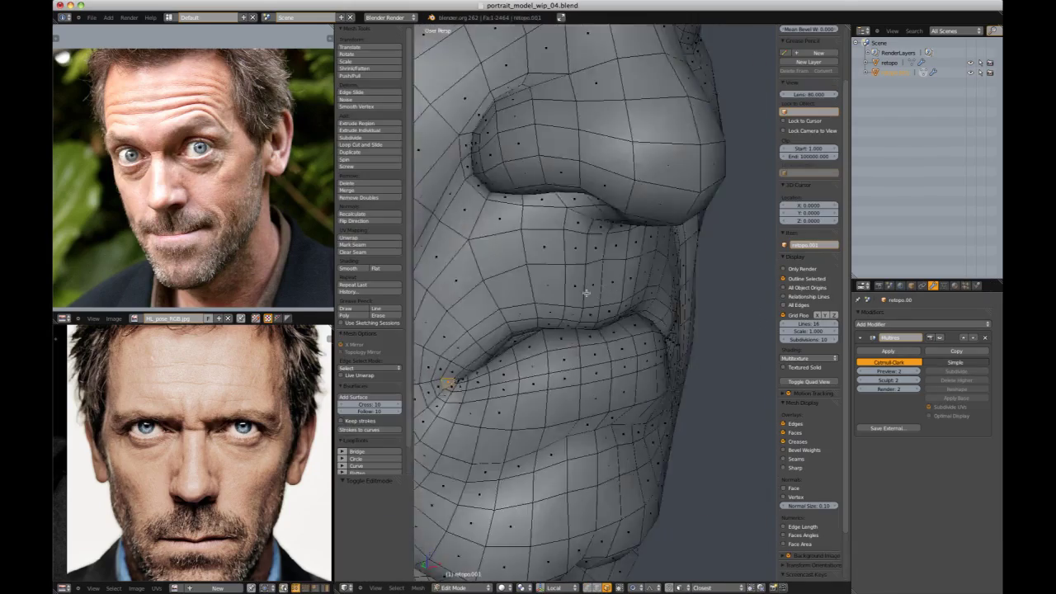
middle_click_drag(585, 293, 541, 229)
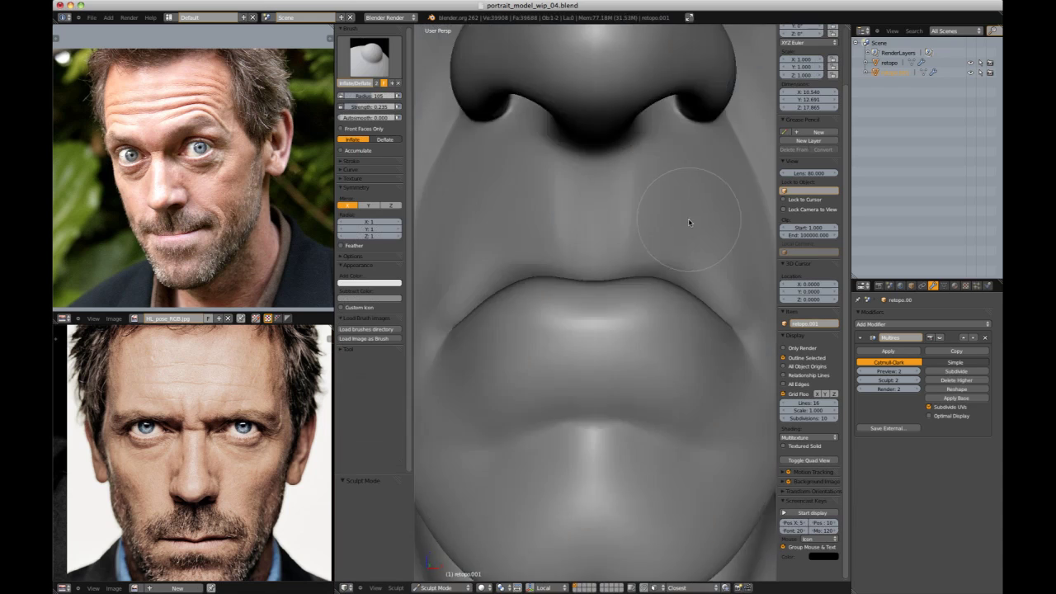
- Reshape the mouth corners and lips with the Grab brush, comparing them from several angles
middle_click_drag(683, 177, 522, 309)
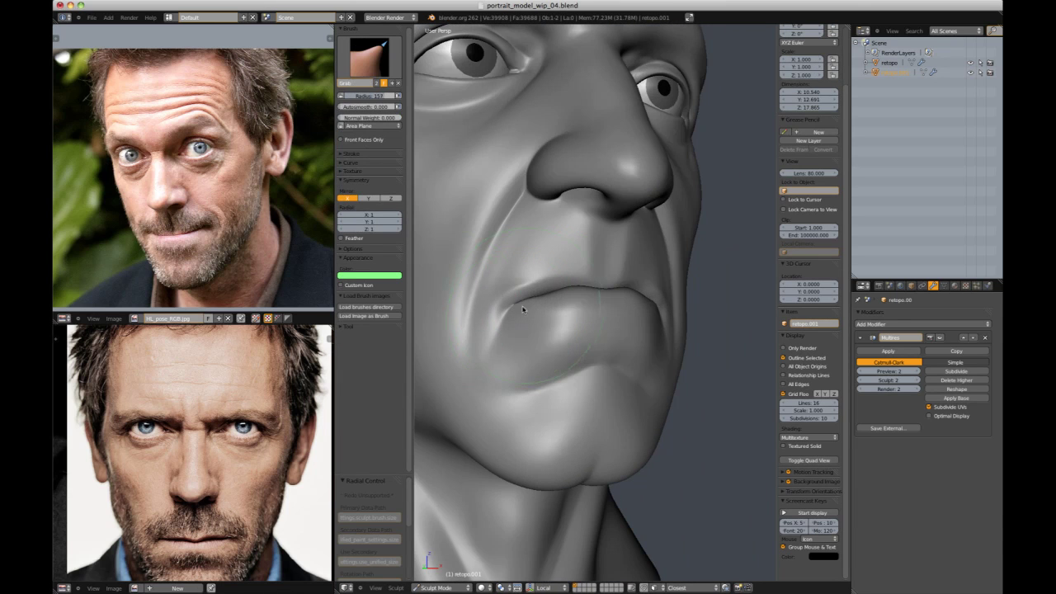
left_click(496, 324)
scroll(578, 247, "down", 3)
mouse_move(610, 248)
middle_mouse_down()
mouse_move(544, 289)
mouse_move(577, 272)
mouse_move(635, 330)
mouse_move(556, 343)
mouse_move(587, 356)
mouse_move(679, 275)
middle_mouse_up()
scroll(594, 203, "up", 3)
scroll(624, 342, "down", 2)
scroll(541, 352, "down", 3)
middle_click_drag(722, 253, 589, 309)
scroll(589, 308, "up", 5)
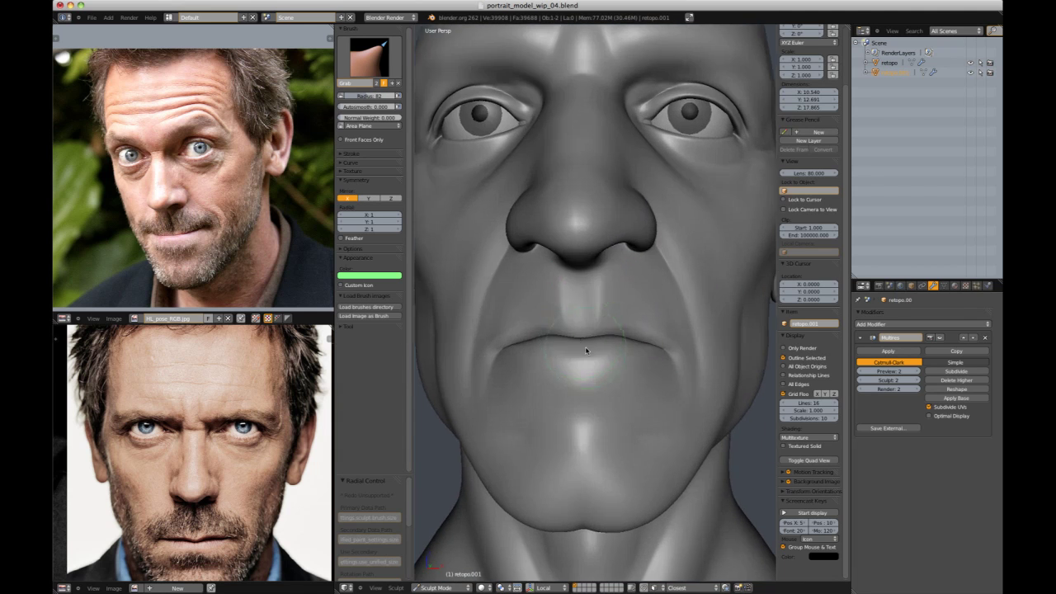
- Refine the middle of the lips with the Grab brush, adjusting the brush's strength and size
key("shift+f")
left_click(592, 333)
key("f")
scroll(585, 334, "down", 4)
middle_click_drag(709, 268, 759, 268)
scroll(509, 349, "up", 6)
mouse_move(576, 331)
middle_mouse_down()
mouse_move(618, 384)
mouse_move(528, 467)
mouse_move(704, 330)
mouse_move(518, 377)
mouse_move(552, 369)
mouse_move(735, 264)
mouse_move(558, 351)
middle_mouse_up()
scroll(572, 367, "down", 5)
scroll(565, 375, "up", 5)
- Adjust the lower lip with the Grab brush, checking its shape from a three-quarter view
key("f")
left_click(580, 382)
scroll(581, 391, "down", 6)
scroll(559, 351, "up", 4)
scroll(553, 371, "up", 2)
key("g")
key("f")
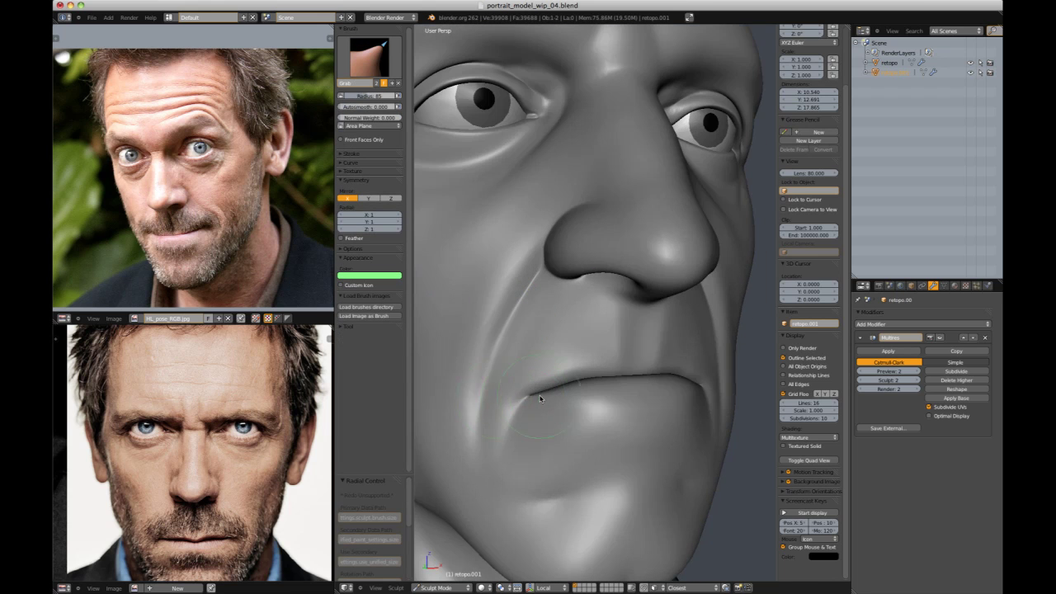
- Reshape the mouth corner with the Grab brush at radius 77 and compare the mouth from above
key("f")
left_click(556, 392)
mouse_move(557, 392)
middle_mouse_down()
mouse_move(654, 359)
mouse_move(671, 269)
middle_mouse_up()
scroll(541, 380, "down", 5)
scroll(582, 372, "up", 5)
scroll(654, 360, "down", 5)
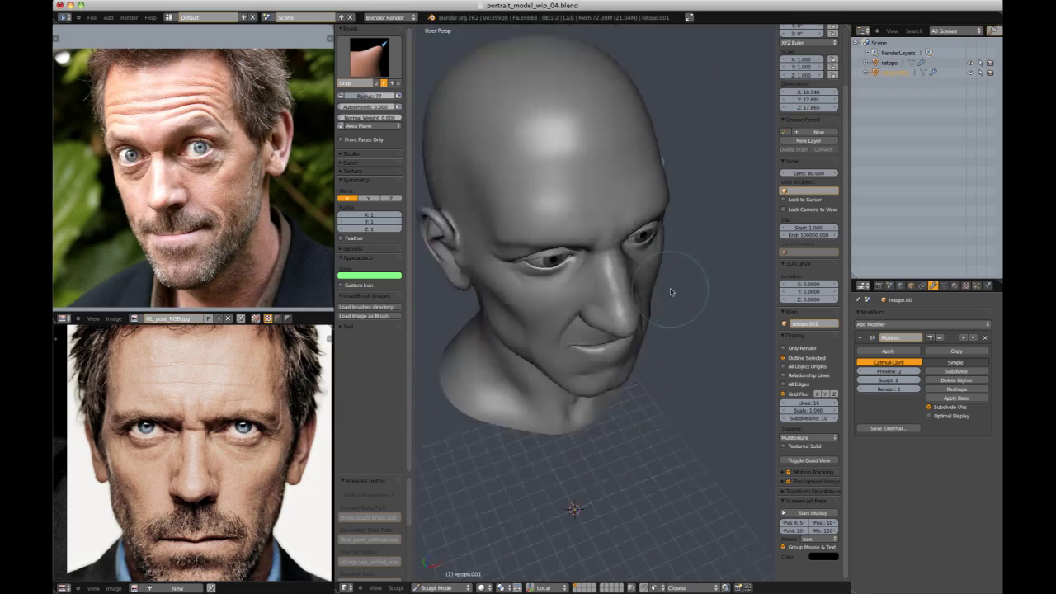
scroll(619, 429, "up", 6)
scroll(619, 431, "down", 6)
middle_click_drag(619, 431, 544, 363)
scroll(664, 291, "up", 3)
- Move the selected mouth faces in Edit Mode and return the head to Sculpt Mode
key("Tab")
scroll(664, 290, "up", 5)
mouse_move(578, 307)
middle_mouse_down()
mouse_move(653, 325)
mouse_move(626, 401)
mouse_move(745, 289)
mouse_move(671, 305)
middle_mouse_up()
scroll(625, 401, "down", 1)
key("g")
left_click(650, 372)
scroll(650, 372, "down", 5)
key("Tab")
- Pull the mouth corner into shape with the Grab brush
scroll(528, 363, "up", 5)
middle_click_drag(482, 376, 586, 382)
scroll(586, 382, "down", 5)
scroll(568, 313, "up", 4)
mouse_move(627, 318)
middle_mouse_down()
mouse_move(568, 313)
mouse_move(645, 297)
mouse_move(581, 379)
middle_mouse_up()
left_click_drag(523, 350, 529, 347)
scroll(544, 343, "down", 5)
- Resize the Grab brush and even out the line of the lips
mouse_move(577, 326)
middle_mouse_down()
mouse_move(689, 304)
mouse_move(712, 316)
mouse_move(581, 361)
mouse_move(669, 264)
mouse_move(653, 259)
mouse_move(660, 305)
middle_mouse_up()
scroll(647, 343, "up", 5)
key("f")
left_click(595, 369)
scroll(593, 368, "down", 6)
scroll(656, 285, "up", 5)
scroll(537, 403, "up", 4)
- Sharpen the mouth corner with the Crease brush and fill it out with the Inflate brush at radius 47
key("shift+c")
mouse_move(606, 382)
middle_mouse_down()
mouse_move(684, 325)
mouse_move(745, 253)
mouse_move(556, 319)
middle_mouse_up()
scroll(517, 321, "up", 2)
key("i")
key("shift+c")
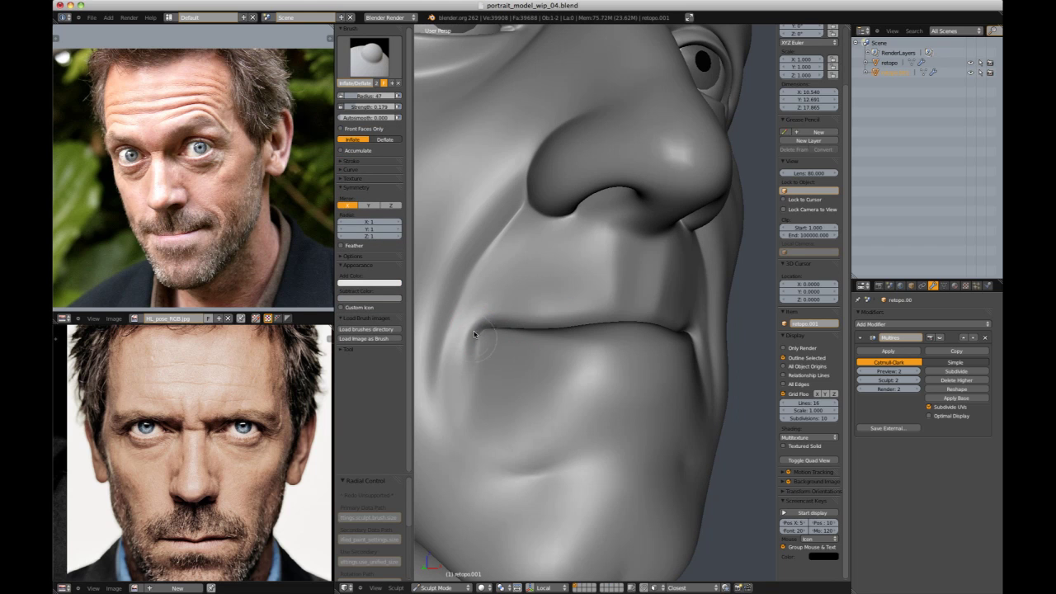
mouse_move(484, 345)
middle_mouse_down()
mouse_move(554, 324)
mouse_move(528, 330)
middle_mouse_up()
scroll(594, 334, "down", 5)
middle_click_drag(655, 233, 701, 185)
scroll(537, 306, "up", 4)
scroll(528, 302, "up", 4)
key("shift+c")
- Move the faces at the mouth corner by Y 0.118 in Edit Mode and return the head to Sculpt Mode
middle_click_drag(532, 308, 645, 246)
key("Tab")
key("Tab")
scroll(645, 248, "up", 1)
key("Tab")
scroll(563, 338, "up", 3)
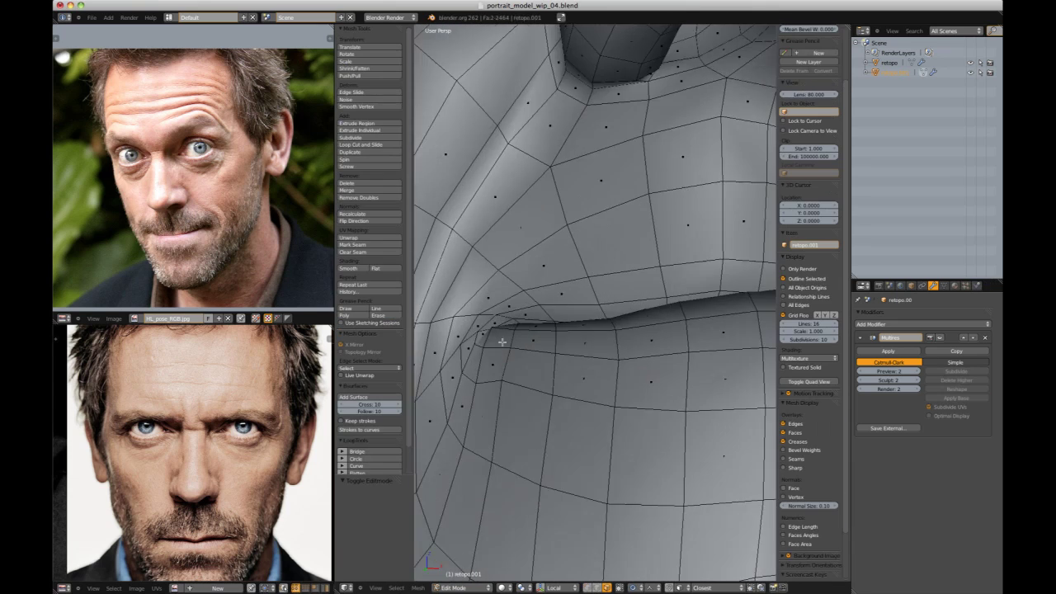
middle_click_drag(564, 337, 470, 330)
scroll(692, 313, "up", 1)
scroll(572, 316, "down", 4)
middle_click_drag(573, 315, 712, 242)
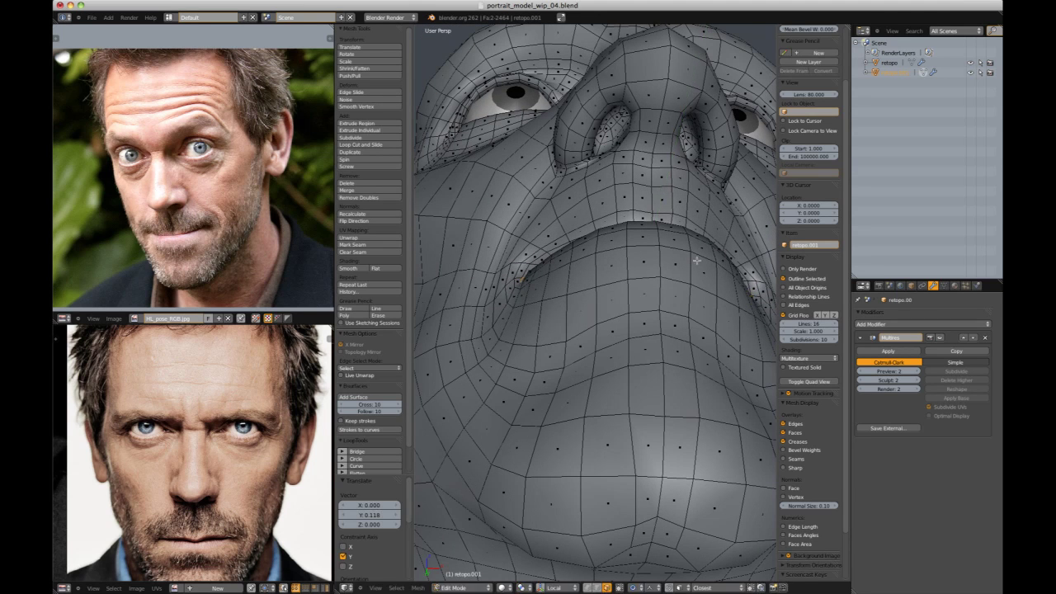
key("Tab")
- Define the mouth corner with the Crease brush at radius 51, and add volume around it with the Inflate brush
middle_click_drag(697, 260, 695, 191)
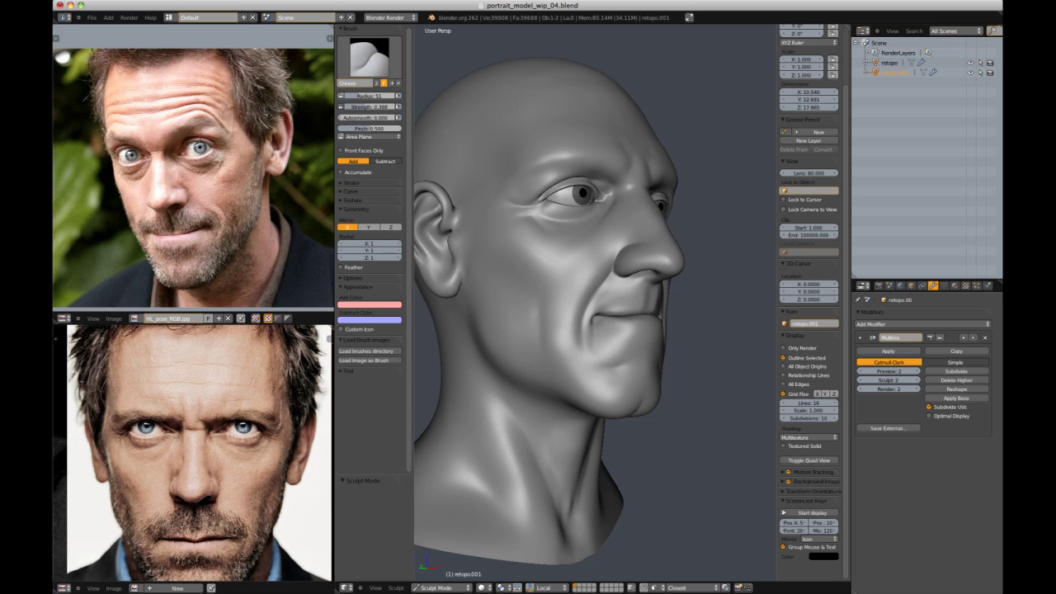
middle_click_drag(660, 367, 625, 354)
scroll(625, 354, "up", 4)
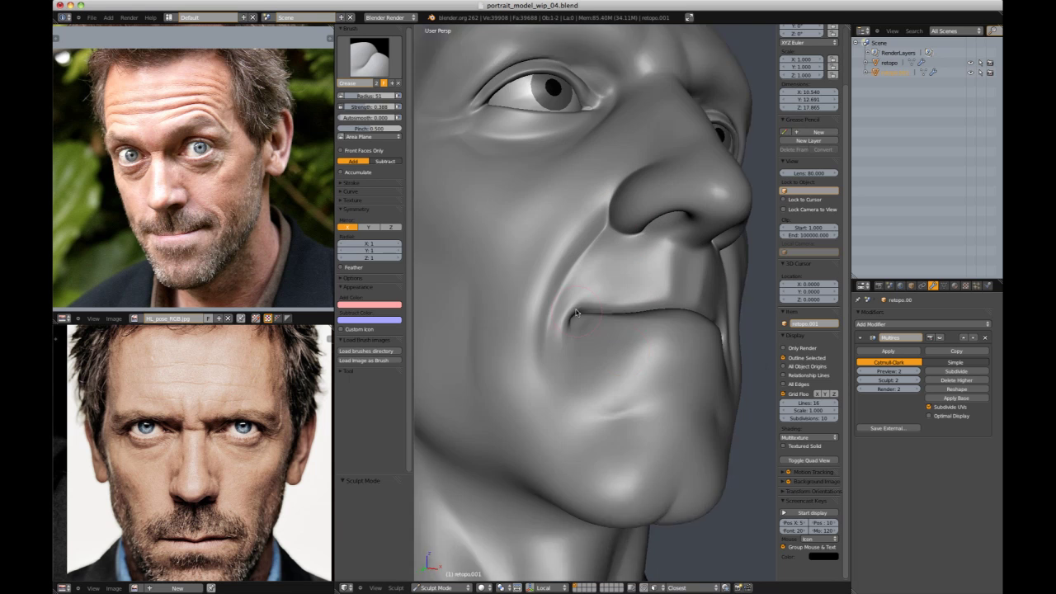
key("i")
key("f")
left_click(591, 317)
mouse_move(591, 317)
middle_mouse_down()
mouse_move(561, 302)
mouse_move(534, 321)
mouse_move(570, 276)
mouse_move(684, 241)
mouse_move(545, 273)
middle_mouse_up()
scroll(535, 321, "up", 4)
- Adjust the mouth corner with the Grab brush, checking it in profile and three-quarter views
key("g")
left_click(502, 301)
scroll(504, 301, "down", 8)
scroll(545, 272, "down", 3)
mouse_move(544, 318)
middle_mouse_down()
mouse_move(586, 288)
mouse_move(606, 256)
mouse_move(686, 207)
middle_mouse_up()
scroll(585, 289, "up", 4)
scroll(569, 297, "up", 3)
scroll(545, 286, "down", 8)
scroll(660, 264, "up", 6)
key("g")
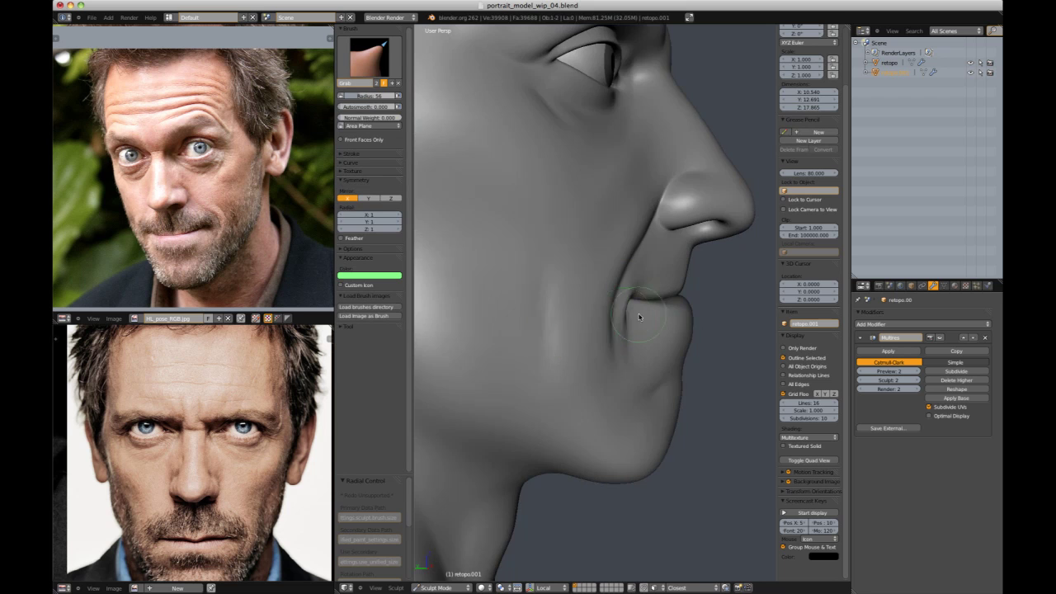
middle_click_drag(626, 317, 588, 298)
- Build up the fold beside the mouth corner, alternating the Inflate and Grab brushes
key("i")
scroll(583, 303, "up", 2)
key("g")
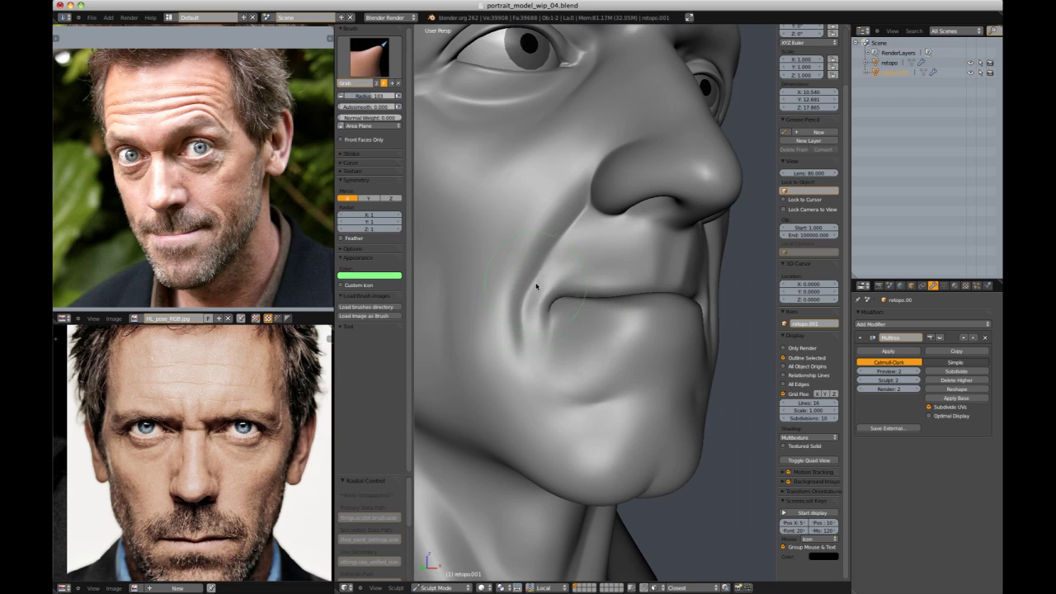
middle_click_drag(523, 300, 564, 316)
scroll(596, 243, "down", 5)
scroll(564, 316, "up", 4)
key("i")
middle_click_drag(517, 281, 525, 285)
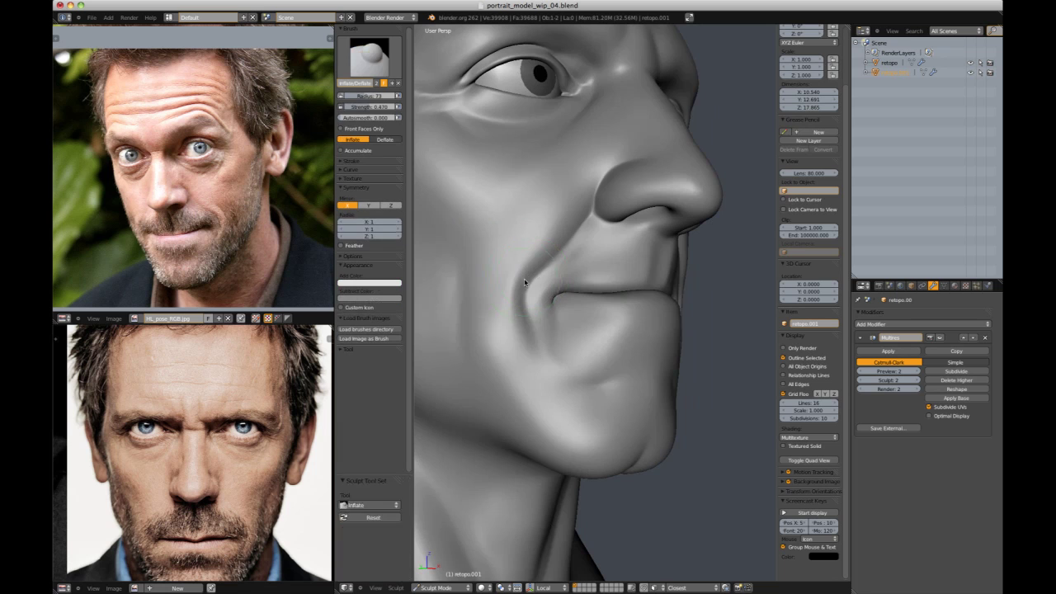
- Tighten the nasolabial fold and the crease beside the mouth with the Pinch brush, reducing its radius to 28
key("p")
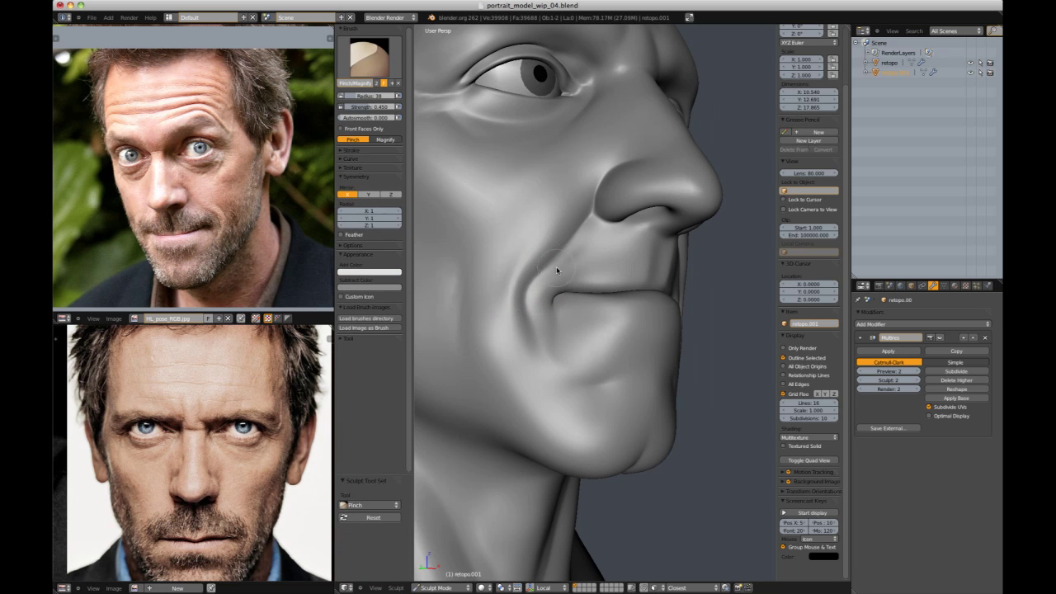
scroll(536, 283, "down", 6)
middle_click_drag(697, 241, 624, 239)
scroll(627, 274, "up", 7)
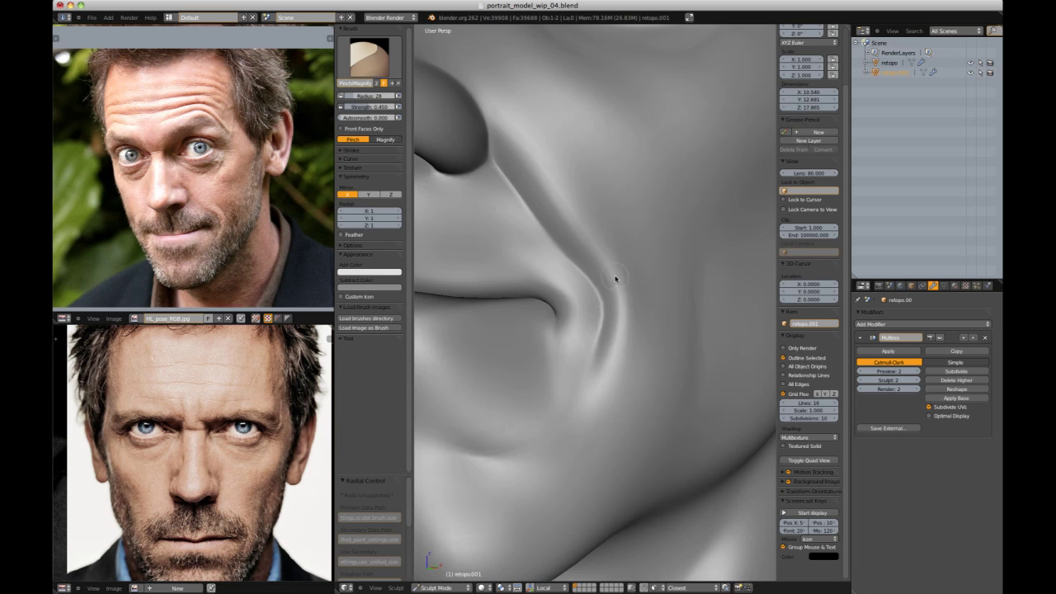
scroll(610, 281, "down", 7)
mouse_move(702, 240)
middle_mouse_down()
mouse_move(647, 263)
mouse_move(662, 264)
mouse_move(695, 224)
mouse_move(702, 250)
mouse_move(755, 261)
middle_mouse_up()
scroll(651, 223, "down", 2)
scroll(588, 279, "up", 7)
scroll(587, 283, "up", 2)
scroll(535, 296, "up", 5)
scroll(679, 283, "down", 7)
scroll(661, 258, "down", 2)
scroll(695, 227, "down", 1)
scroll(704, 253, "up", 1)
scroll(606, 317, "up", 5)
- Adjust the cheek and mouth shapes with the Grab brush at varying sizes
key("g")
key("f")
mouse_move(565, 324)
middle_mouse_down()
mouse_move(608, 314)
mouse_move(657, 198)
mouse_move(629, 246)
middle_mouse_up()
key("f")
scroll(596, 275, "down", 5)
scroll(629, 247, "up", 2)
- Crease the form of the nose tip with the Crease brush, resizing it from radius 28
key("shift+c")
scroll(597, 283, "up", 3)
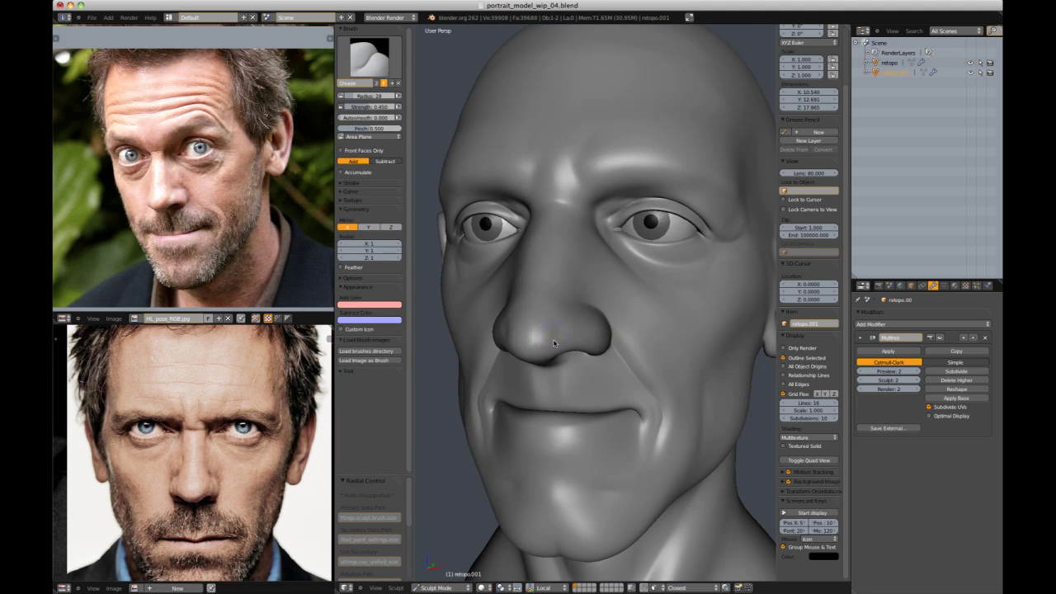
mouse_move(528, 344)
middle_mouse_down()
mouse_move(605, 308)
mouse_move(554, 309)
mouse_move(679, 236)
mouse_move(630, 223)
mouse_move(663, 308)
middle_mouse_up()
key("f")
left_click(620, 308)
scroll(554, 308, "down", 5)
scroll(679, 236, "down", 2)
scroll(663, 308, "up", 3)
scroll(662, 309, "up", 2)
- Refine the nose and mouth area with the Inflate brush at radius 73 and strength 0.329, comparing the whole head
mouse_move(627, 412)
middle_mouse_down("shift")
mouse_move(613, 349)
mouse_move(639, 346)
middle_mouse_up("shift")
key("f")
key("shift+f")
mouse_move(500, 346)
middle_mouse_down()
mouse_move(601, 353)
mouse_move(578, 307)
mouse_move(582, 335)
mouse_move(667, 217)
mouse_move(643, 321)
middle_mouse_up()
key("f")
left_click(567, 339)
key("shift+f")
left_click(577, 335)
scroll(577, 335, "down", 3)
scroll(583, 335, "up", 3)
scroll(583, 335, "down", 5)
scroll(642, 321, "up", 3)
scroll(642, 320, "down", 3)
scroll(627, 305, "up", 2)
middle_click_drag(570, 284, 617, 269)
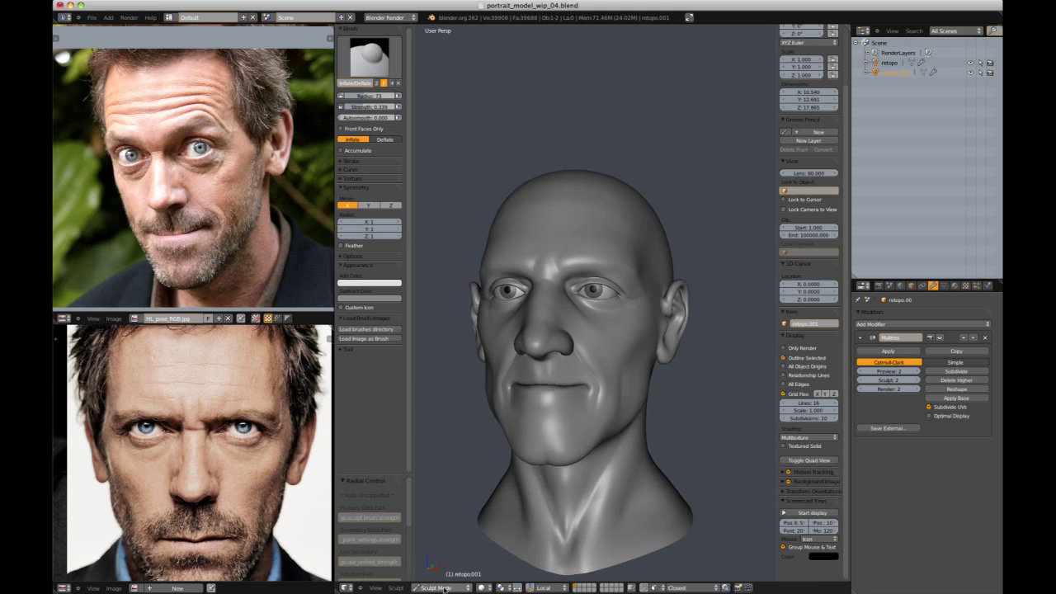
- Apply the Mirror modifier on the eyeballs in Object Mode, and rename the objects eyes and head
key("Tab")
scroll(618, 269, "up", 2)
scroll(618, 269, "down", 3)
scroll(643, 207, "up", 3)
key("a")
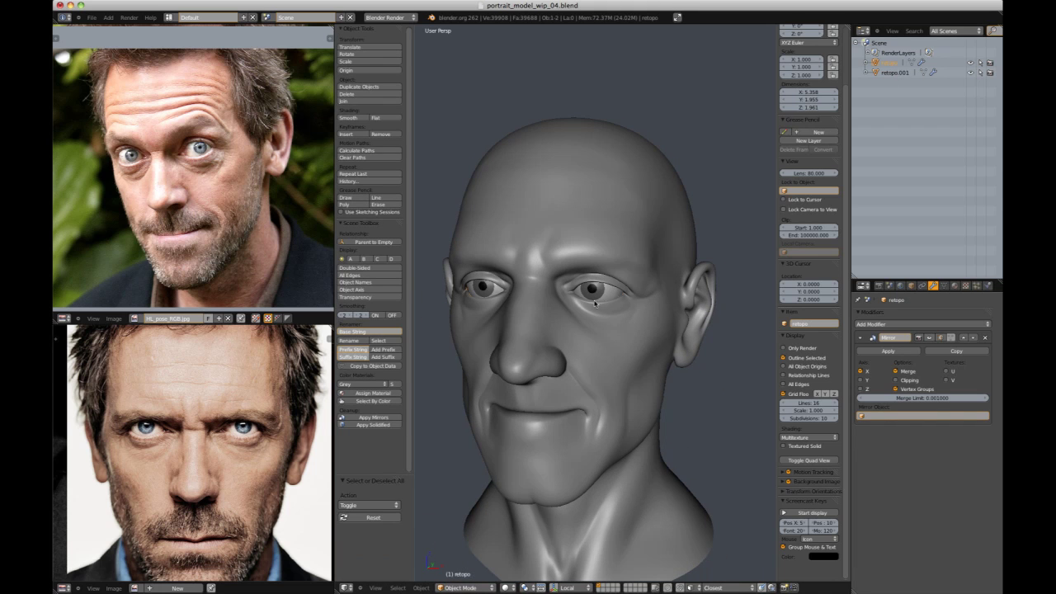
left_click(899, 73)
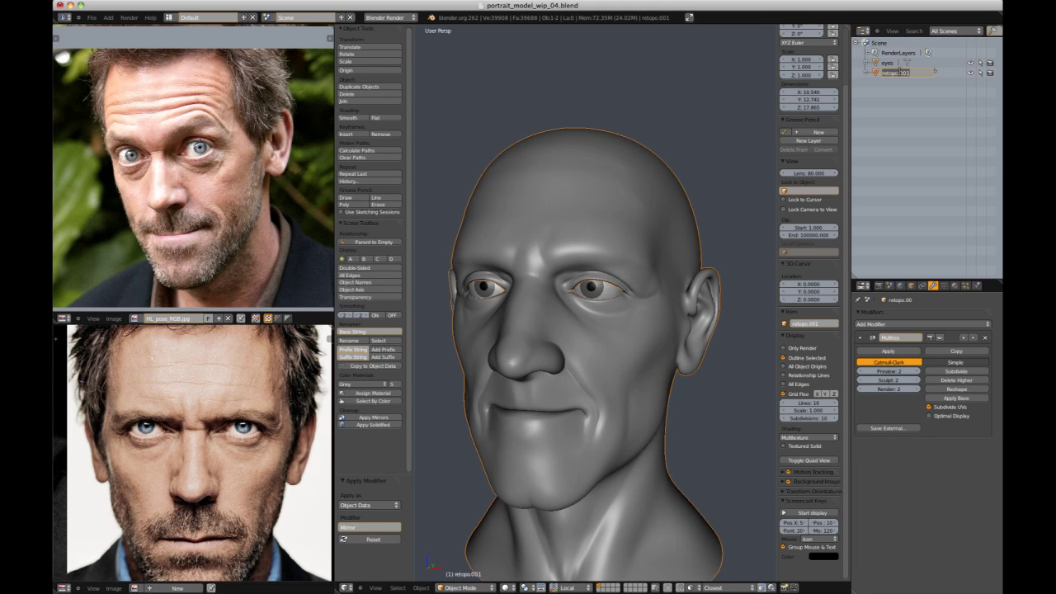
- Separate one eyeball of the eyes object into its own object in Edit Mode
left_click(887, 62)
key("Tab")
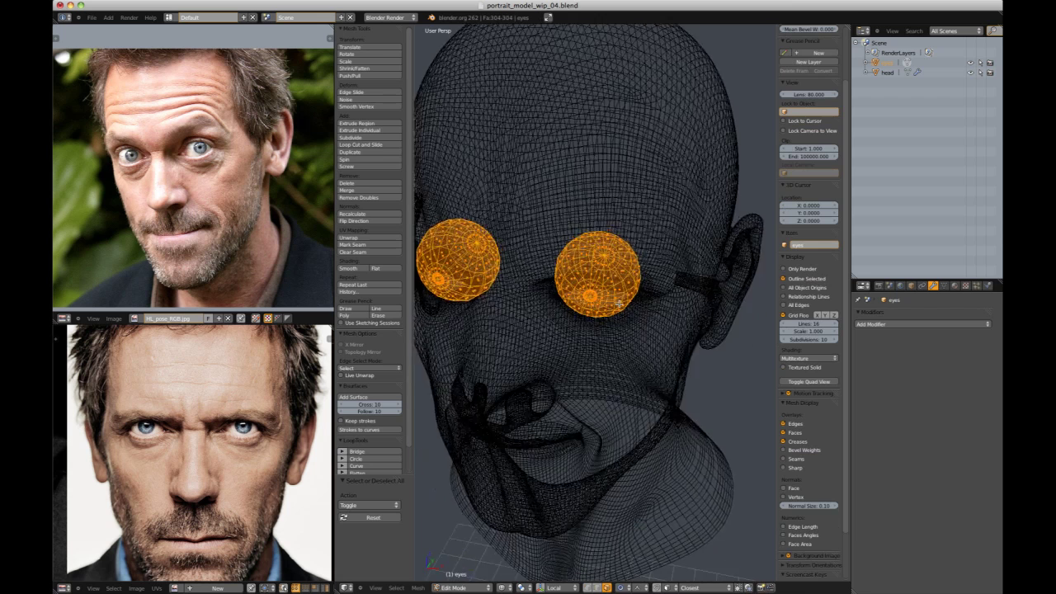
scroll(494, 499, "up", 1)
key("Tab")
middle_click_drag(494, 499, 599, 287)
key("Tab")
key("Tab")
- Rotate the separated eyeball eyes.001 about the Z axis in Edit Mode to aim its gaze
right_click(594, 297)
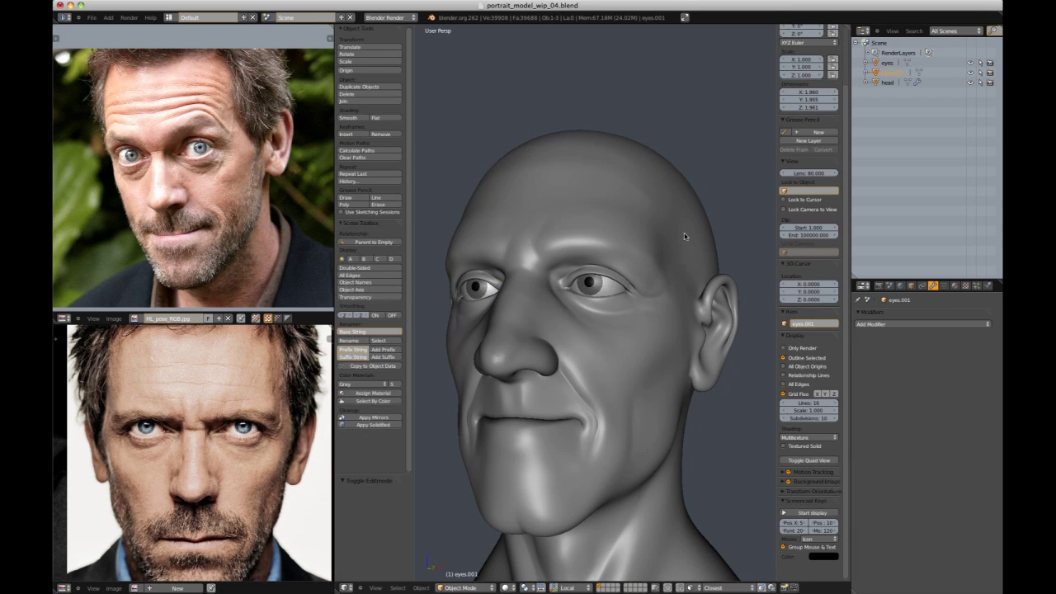
key("Tab")
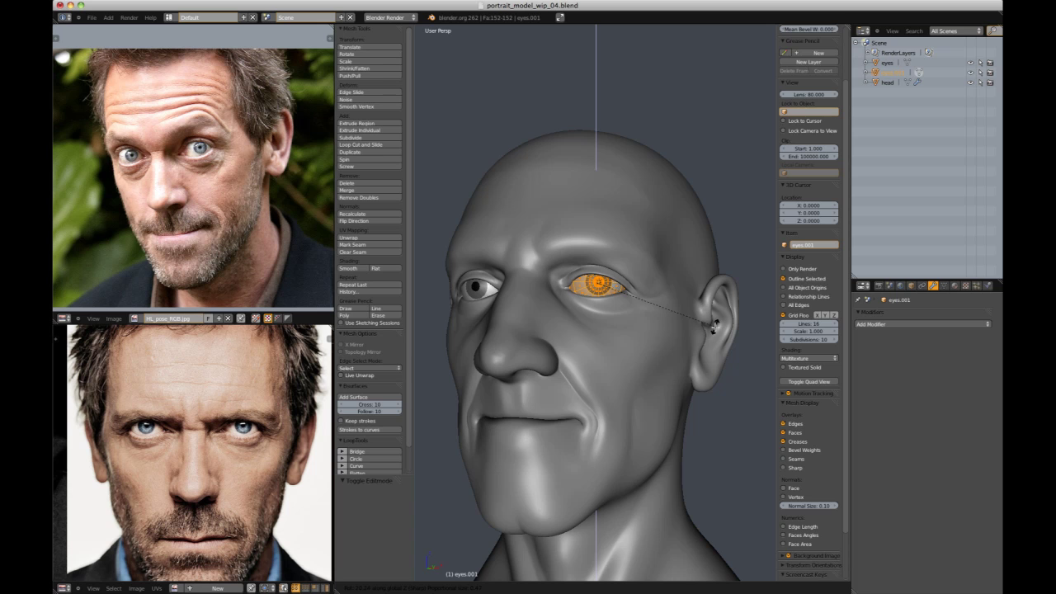
left_click(493, 289)
key("Tab")
key("a")
- Rotate the mesh of the remaining eyeball, eyes, about the Z axis in Edit Mode to match the other eye's gaze
scroll(544, 233, "down", 3)
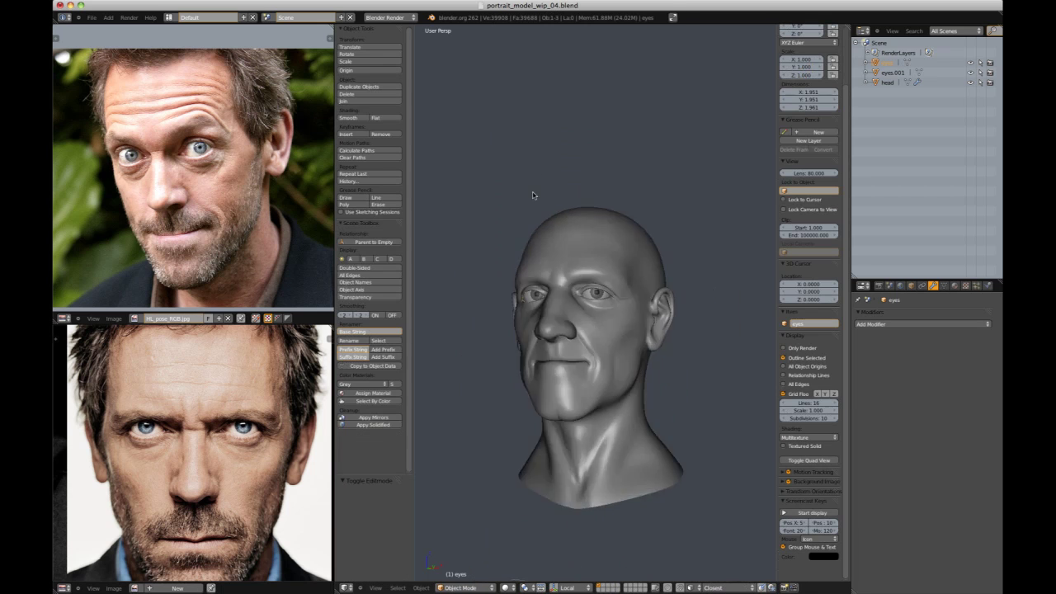
middle_click_drag(544, 233, 578, 218)
scroll(629, 250, "up", 2)
middle_click_drag(657, 246, 613, 248)
key("Tab")
key("r")
key("z")
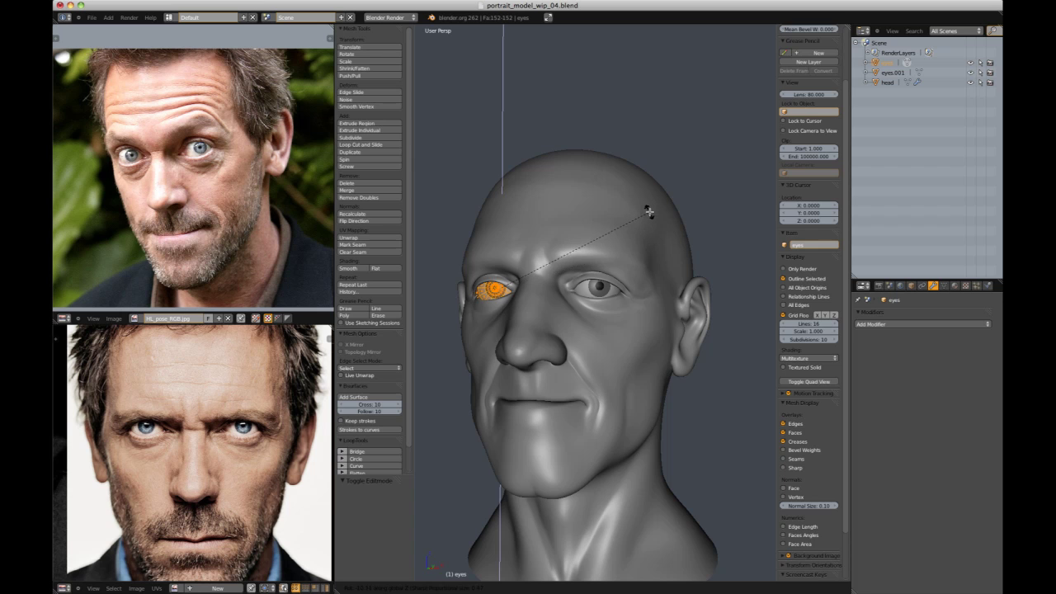
left_click(641, 212)
key("Tab")
key("a")
scroll(641, 212, "down", 3)
- Fine-tune the gaze of the eyes.001 eyeball in Edit Mode, checking it from a three-quarter view
middle_click_drag(641, 212, 666, 211)
key("Tab")
left_click(671, 228)
key("Tab")
scroll(660, 235, "up", 3)
middle_click_drag(646, 269, 657, 296)
key("Tab")
key("Tab")
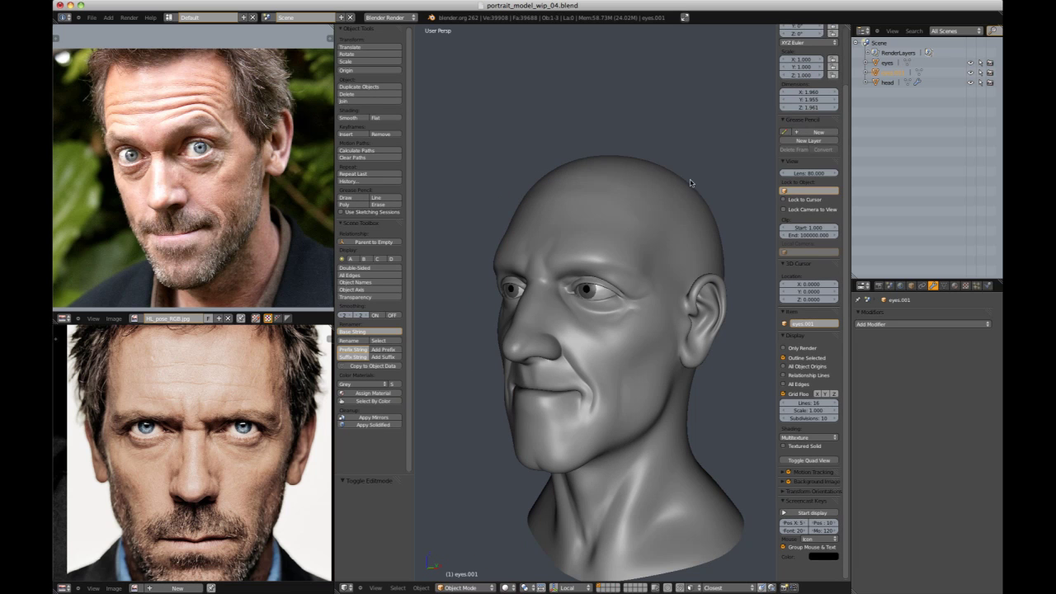
- Turn the eyes.001 eyeball about its local Z axis, checking its placement in wireframe
right_click(624, 232)
key("z")
middle_click_drag(624, 234, 742, 248)
scroll(619, 236, "up", 4)
key("Tab")
key("Tab")
left_click(654, 259)
key("z")
scroll(673, 230, "down", 3)
key("r")
key("z")
key("z")
- Set the origin of the eyes object at its eyeball and rotate the object about the Z axis in Object Mode
right_click(491, 268)
key("Tab")
middle_click_drag(493, 256, 576, 247)
scroll(565, 244, "up", 2)
key("Tab")
key("ctrl+alt+shift+c")
left_click(606, 245)
key("z")
key("r")
key("z")
left_click(653, 240)
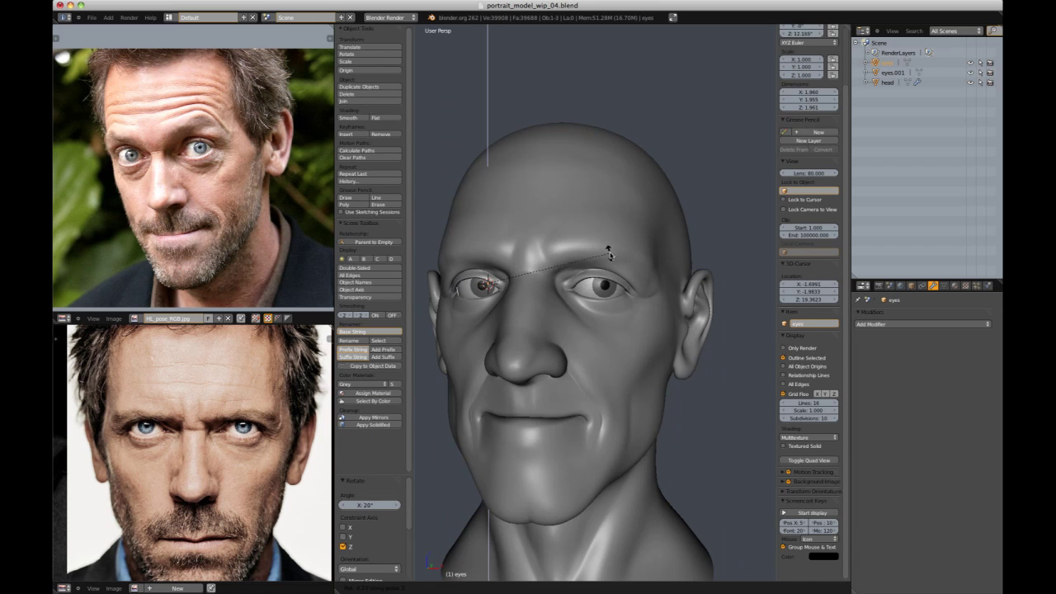
left_click(607, 263)
- Reset the 3D cursor to the scene origin and correct the rotation of the eyes object about its Z axis
scroll(648, 231, "down", 3)
key("a")
mouse_move(648, 231)
middle_mouse_down()
mouse_move(631, 286)
mouse_move(660, 248)
mouse_move(549, 255)
mouse_move(615, 246)
middle_mouse_up()
key("shift+c")
right_click(655, 236)
key("a")
scroll(550, 255, "up", 3)
scroll(615, 246, "up", 3)
key("r")
key("z")
key("z")
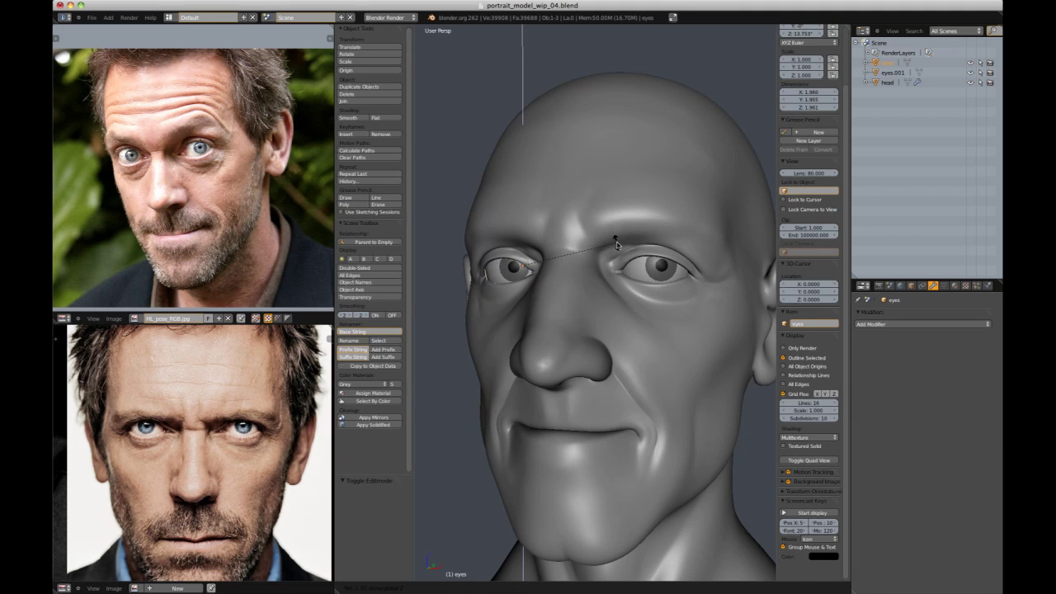
left_click(618, 246)
- Select the head object and switch it to Sculpt Mode
scroll(669, 222, "down", 6)
right_click(674, 314)
key("a")
mouse_move(669, 222)
middle_mouse_down()
mouse_move(674, 314)
mouse_move(625, 310)
mouse_move(635, 330)
middle_mouse_up()
scroll(624, 309, "up", 1)
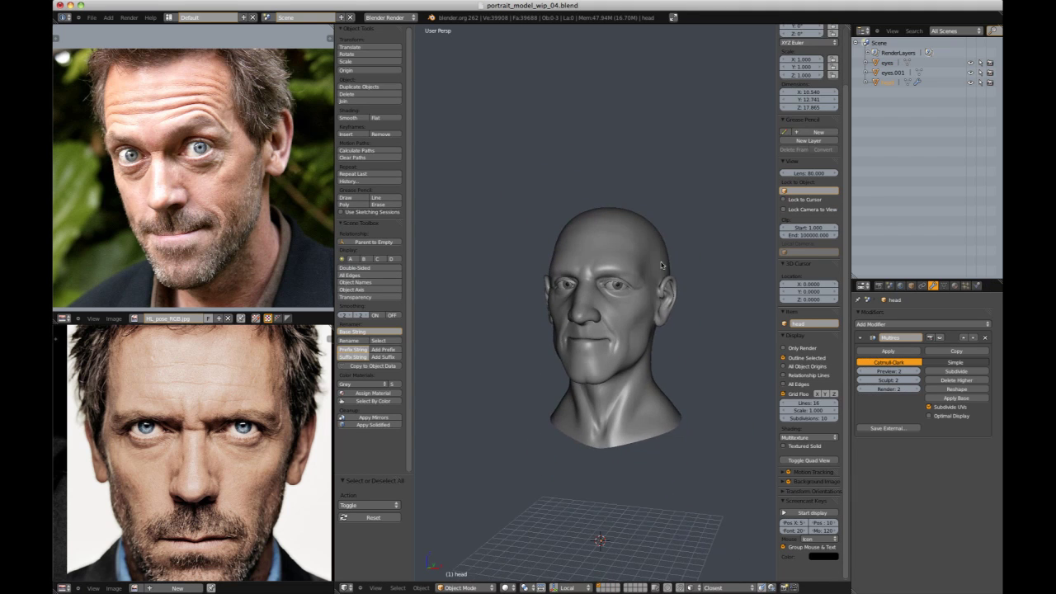
scroll(619, 305, "up", 2)
right_click(610, 305)
left_click(465, 587)
left_click(461, 556)
scroll(593, 252, "up", 1)
- Pull the eyelids and the area around the eyes into shape with the Grab brush, resizing it between strokes
key("g")
key("f")
mouse_move(592, 252)
middle_mouse_down()
mouse_move(569, 254)
mouse_move(632, 239)
mouse_move(609, 261)
mouse_move(627, 333)
mouse_move(635, 321)
mouse_move(593, 286)
middle_mouse_up()
left_click(634, 262)
scroll(613, 255, "up", 1)
scroll(613, 254, "down", 2)
scroll(608, 262, "up", 1)
scroll(617, 262, "up", 1)
scroll(617, 272, "up", 2)
scroll(617, 276, "down", 2)
scroll(627, 333, "up", 2)
scroll(630, 325, "up", 1)
key("g")
scroll(606, 317, "up", 1)
key("f")
left_click(563, 306)
left_click_drag(617, 279, 618, 281)
- Fit the eyelids closely around the eyeball with the Grab brush, working from above and close up at radius 56
middle_click_drag(654, 272, 649, 287)
key("f")
left_click(658, 287)
left_click_drag(659, 294, 659, 291)
scroll(672, 244, "down", 3)
mouse_move(674, 239)
middle_mouse_down()
mouse_move(632, 288)
mouse_move(688, 294)
mouse_move(619, 289)
mouse_move(640, 322)
mouse_move(466, 306)
mouse_move(561, 450)
mouse_move(512, 402)
mouse_move(511, 296)
mouse_move(565, 291)
mouse_move(486, 318)
mouse_move(489, 327)
mouse_move(450, 331)
mouse_move(516, 402)
mouse_move(466, 381)
middle_mouse_up()
scroll(632, 282, "up", 2)
scroll(573, 299, "up", 1)
key("f")
left_click(595, 297)
scroll(631, 288, "up", 1)
key("f")
left_click(657, 289)
scroll(527, 285, "up", 2)
key("f")
left_click(504, 320)
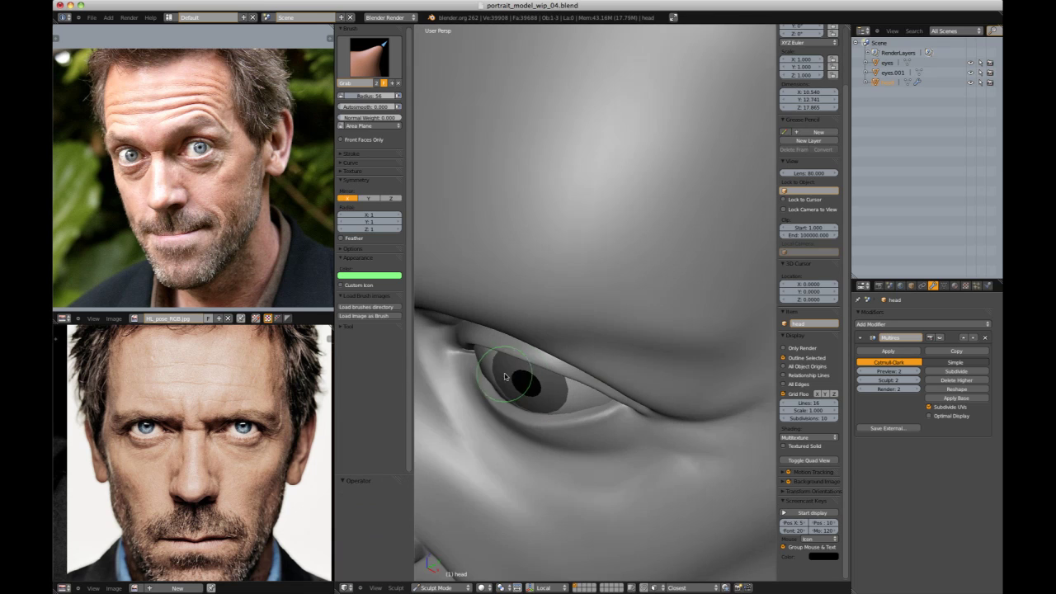
- Add a level 2 Subdivision Surface modifier to the eyeball objects
left_click(888, 63)
left_click(922, 324)
scroll(764, 310, "down", 4)
key("ctrl+2")
- Reselect the head and adjust the eye region with the Grab brush at radius 89, comparing the whole head
mouse_move(710, 204)
middle_mouse_down()
mouse_move(586, 245)
mouse_move(639, 300)
middle_mouse_up()
right_click(638, 300)
scroll(611, 330, "up", 3)
key("f")
mouse_move(561, 371)
middle_mouse_down()
mouse_move(551, 402)
mouse_move(565, 361)
mouse_move(622, 405)
mouse_move(606, 429)
mouse_move(650, 221)
mouse_move(634, 246)
mouse_move(553, 273)
mouse_move(688, 228)
mouse_move(669, 259)
middle_mouse_up()
scroll(606, 429, "down", 6)
scroll(634, 245, "up", 3)
scroll(688, 228, "down", 2)
scroll(670, 260, "down", 3)
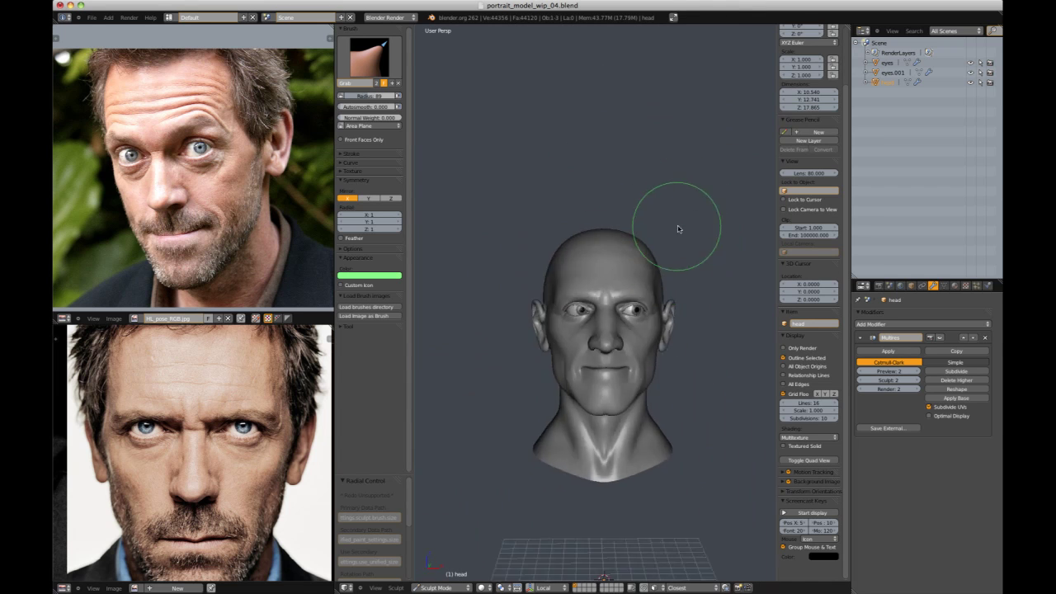
- Reshape the inner eye corner beside the nose bridge with the Grab brush at radius 101
scroll(669, 220, "up", 6)
mouse_move(474, 334)
middle_mouse_down()
mouse_move(501, 322)
mouse_move(577, 238)
mouse_move(539, 344)
mouse_move(534, 332)
middle_mouse_up()
scroll(474, 317, "down", 4)
scroll(539, 345, "up", 4)
key("f")
left_click(553, 332)
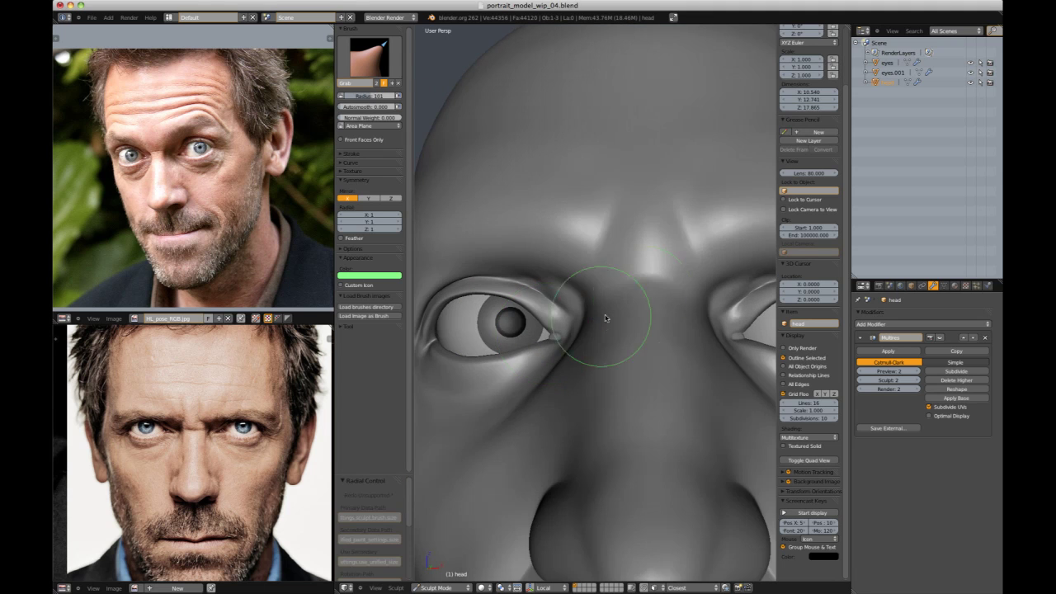
- Refine the volumes around the eyes with the Inflate brush, comparing the whole head from several angles
scroll(677, 275, "down", 4)
mouse_move(677, 276)
middle_mouse_down()
mouse_move(726, 269)
mouse_move(705, 179)
mouse_move(648, 281)
mouse_move(694, 229)
mouse_move(682, 220)
mouse_move(648, 347)
middle_mouse_up()
scroll(704, 179, "down", 4)
scroll(704, 179, "up", 3)
scroll(694, 229, "down", 3)
scroll(649, 346, "up", 2)
key("i")
scroll(655, 303, "down", 1)
mouse_move(655, 303)
middle_mouse_down()
mouse_move(688, 266)
mouse_move(611, 364)
mouse_move(645, 356)
middle_mouse_up()
scroll(612, 364, "up", 2)
scroll(625, 371, "down", 4)
mouse_move(624, 215)
middle_mouse_down()
mouse_move(674, 235)
mouse_move(660, 253)
mouse_move(678, 250)
middle_mouse_up()
scroll(660, 252, "up", 1)
- Adjust the broader forms of the brow and eye area with the Grab brush at radius 132
key("g")
key("f")
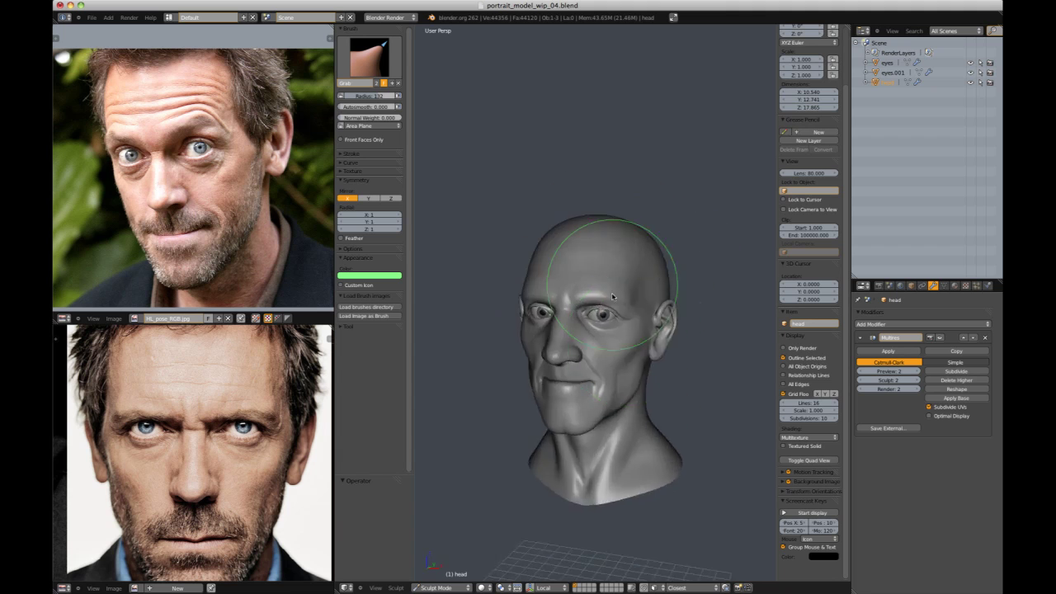
scroll(627, 323, "up", 3)
mouse_move(590, 277)
middle_mouse_down()
mouse_move(608, 289)
mouse_move(672, 250)
mouse_move(565, 301)
mouse_move(561, 346)
mouse_move(614, 323)
middle_mouse_up()
key("f")
scroll(671, 250, "down", 3)
- Reshape the brow and upper eyelid of one eye with the Grab brush at radius 104
scroll(566, 302, "up", 4)
scroll(606, 322, "up", 5)
key("f")
left_click(623, 323)
middle_click_drag(652, 327, 614, 331)
scroll(570, 302, "down", 3)
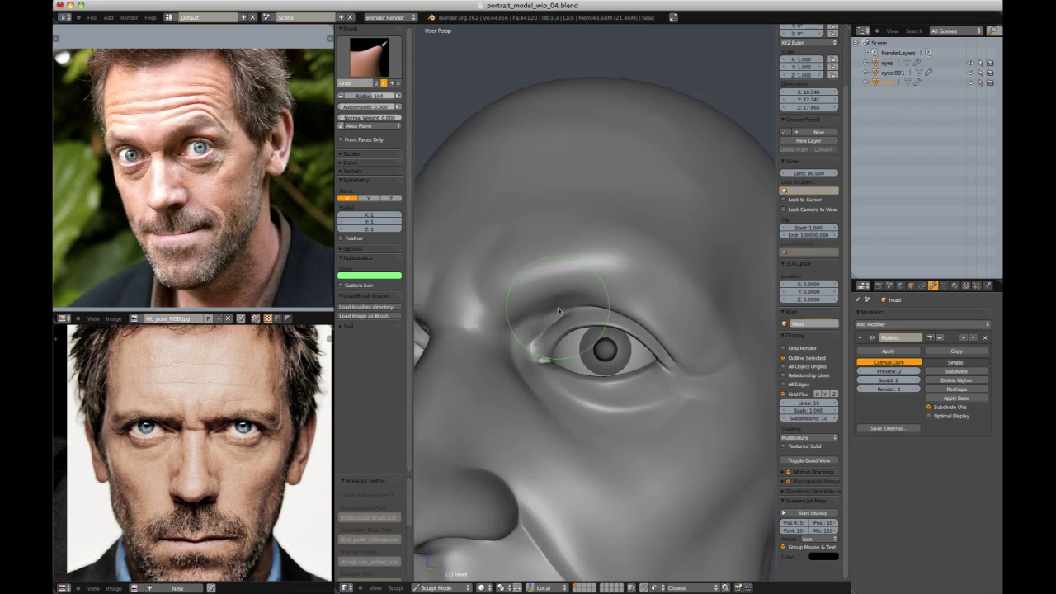
- Crease the fold above the inner end of the upper eyelid with the Crease brush, starting at radius 51
scroll(557, 301, "up", 3)
key("shift+c")
left_click_drag(554, 310, 579, 313)
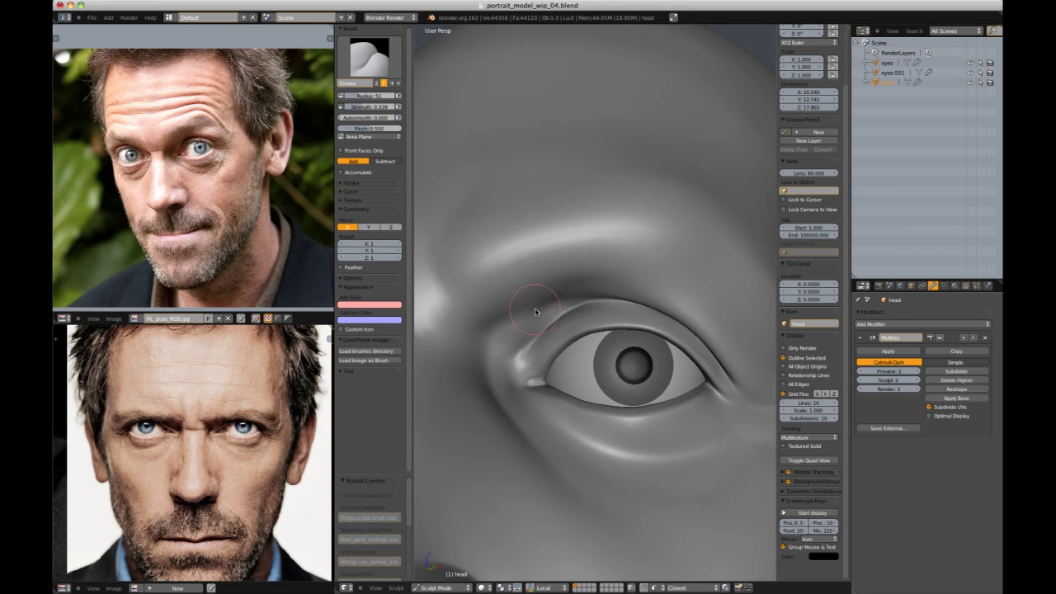
middle_click_drag(646, 278, 589, 308)
key("f")
scroll(706, 223, "down", 9)
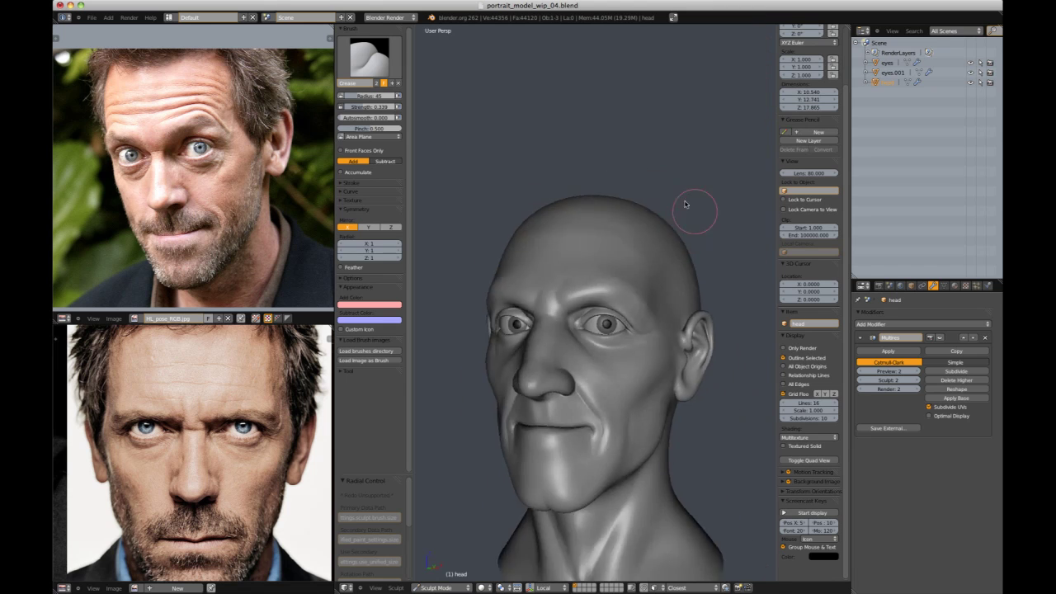
- Adjust the lower face and jaw from a low viewpoint with the Grab brush, resizing the brush to suit
scroll(665, 210, "up", 1)
middle_click_drag(665, 210, 669, 278)
scroll(566, 395, "up", 1)
scroll(588, 405, "up", 1)
key("g")
mouse_move(566, 396)
middle_mouse_down()
mouse_move(631, 402)
mouse_move(596, 401)
mouse_move(577, 373)
mouse_move(671, 308)
mouse_move(664, 245)
mouse_move(648, 280)
middle_mouse_up()
scroll(617, 377, "down", 4)
scroll(617, 377, "up", 3)
key("f")
left_click(644, 398)
scroll(633, 395, "down", 2)
scroll(671, 308, "down", 4)
scroll(648, 279, "up", 2)
scroll(649, 280, "up", 2)
- Round out the chin with the Inflate brush, and carve its central cleft with the Crease brush at radius 39
key("i")
key("f")
left_click(603, 361)
mouse_move(603, 361)
middle_mouse_down()
mouse_move(608, 368)
mouse_move(617, 343)
mouse_move(603, 319)
middle_mouse_up()
key("shift+c")
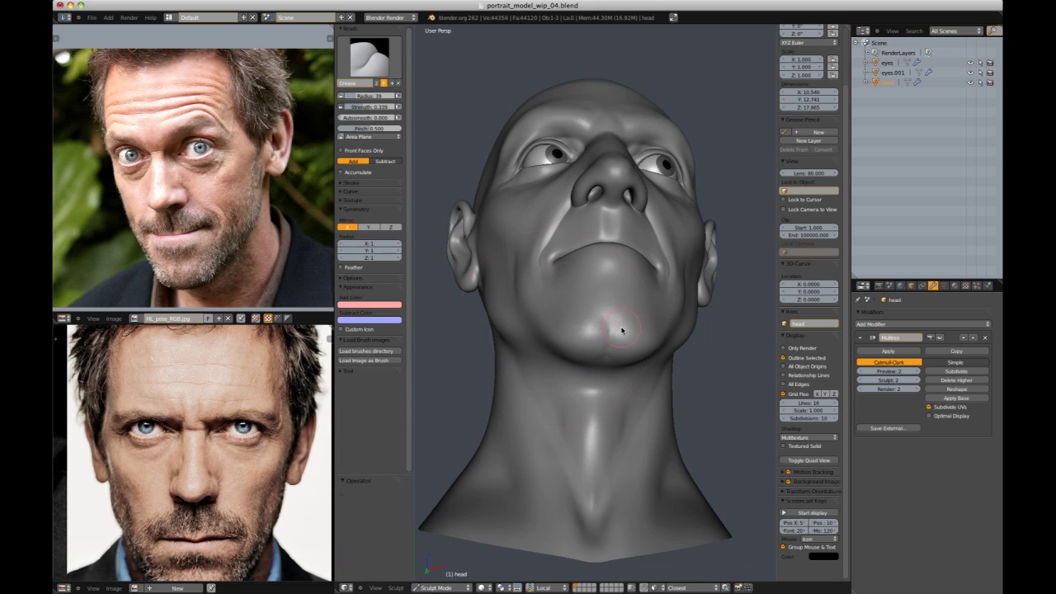
left_click_drag(605, 324, 610, 345)
mouse_move(611, 288)
middle_mouse_down()
mouse_move(624, 322)
mouse_move(652, 252)
mouse_move(688, 238)
mouse_move(667, 317)
mouse_move(624, 288)
middle_mouse_up()
- Refine the fine folds at the outer corner of the eye with the Crease brush at radius 18
scroll(624, 321, "down", 3)
scroll(667, 318, "up", 3)
scroll(666, 318, "up", 3)
scroll(623, 288, "up", 2)
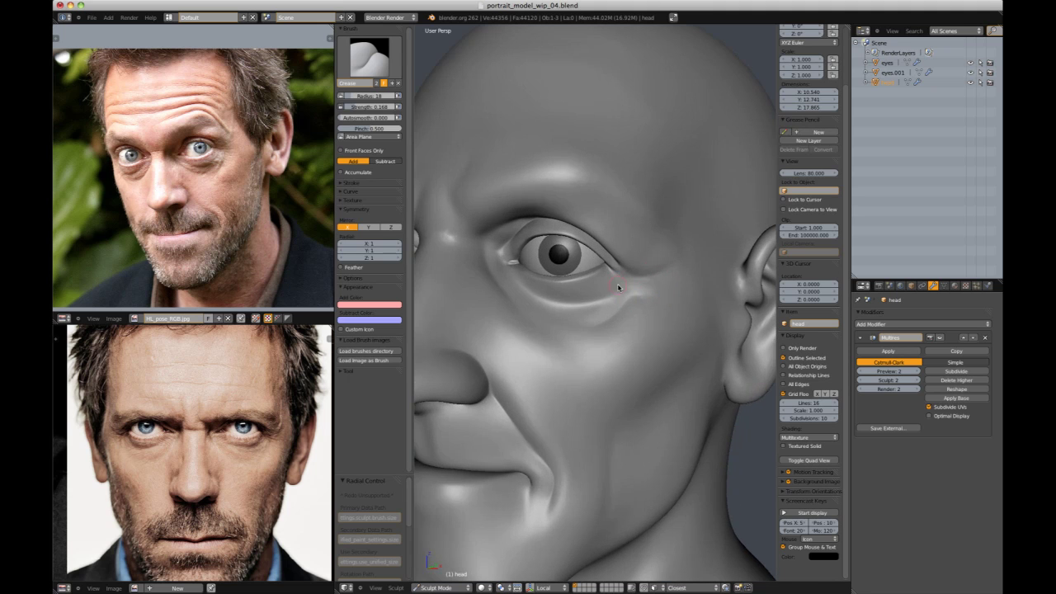
middle_click_drag(538, 290, 537, 308)
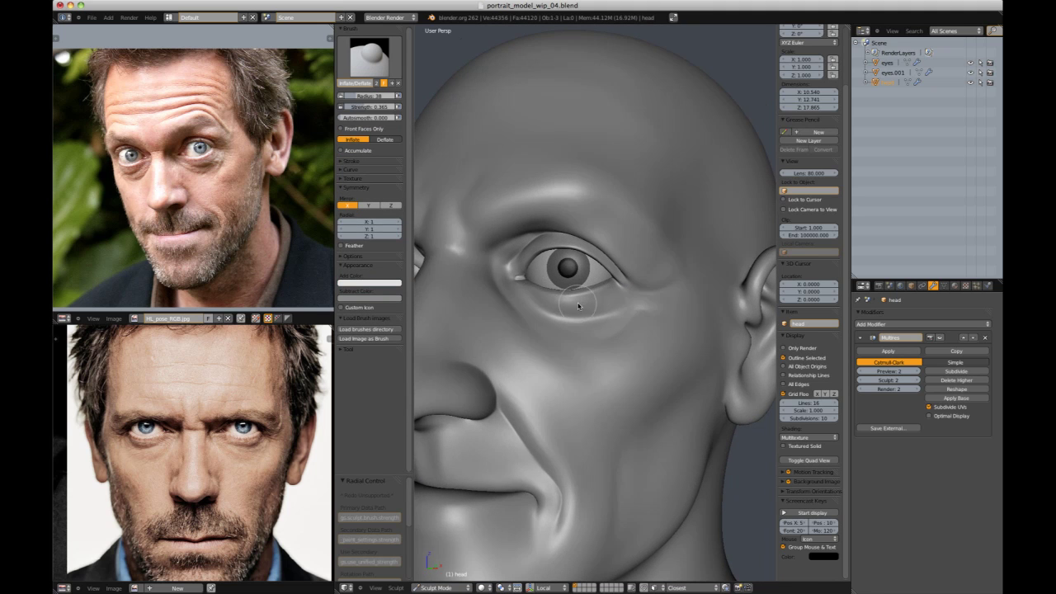
- Fill out the lower eyelid with the Inflate brush at radius 38, and tighten its folds with the Pinch brush at radius 36
scroll(567, 306, "up", 3)
middle_click_drag(490, 335, 513, 381)
scroll(601, 295, "down", 3)
scroll(600, 295, "up", 3)
key("p")
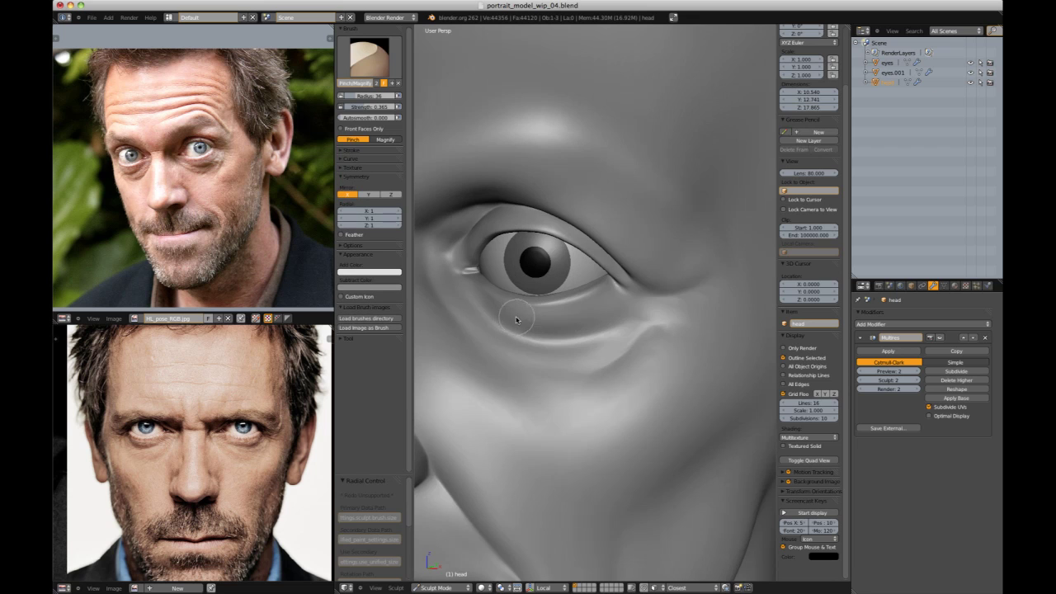
scroll(658, 328, "down", 1)
- Build up the outer brow and the area above the eyes with the Inflate brush at radius 57
key("i")
scroll(707, 207, "down", 6)
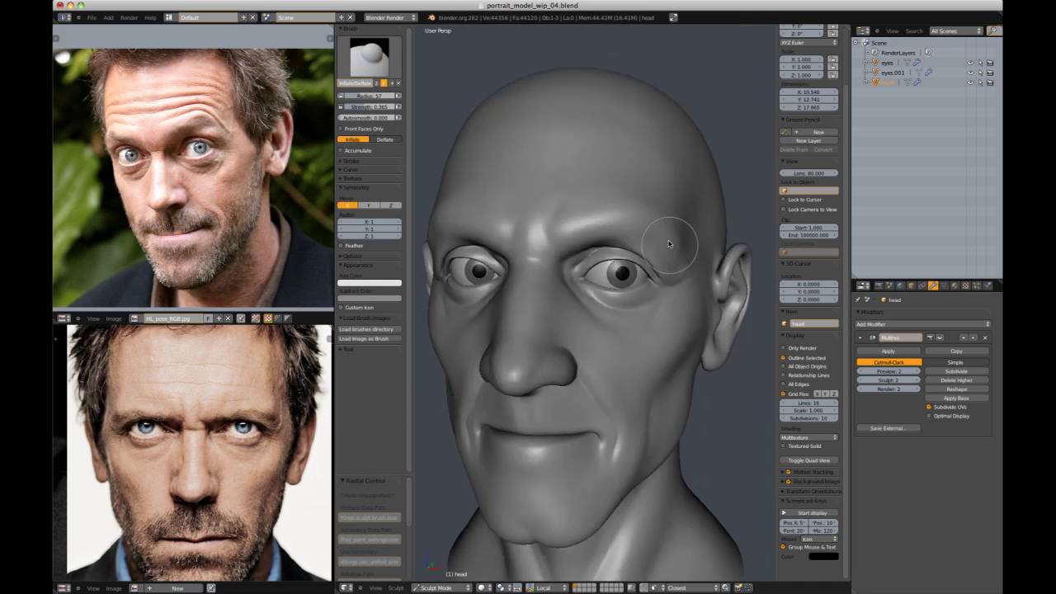
scroll(673, 226, "up", 2)
mouse_move(673, 225)
middle_mouse_down()
mouse_move(691, 236)
mouse_move(566, 279)
middle_mouse_up()
scroll(566, 279, "up", 2)
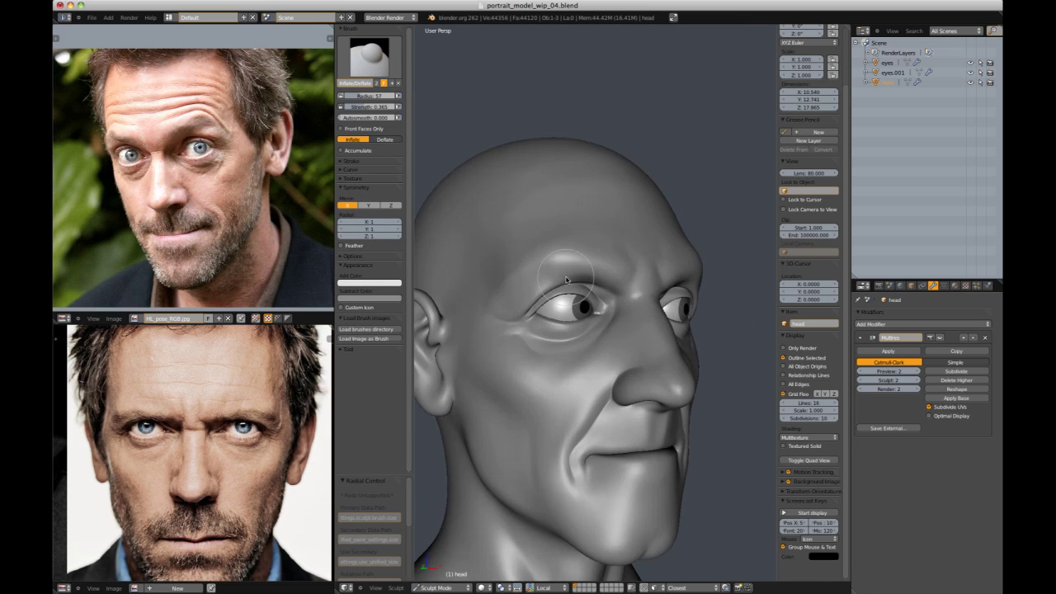
scroll(664, 198, "down", 3)
scroll(556, 306, "up", 3)
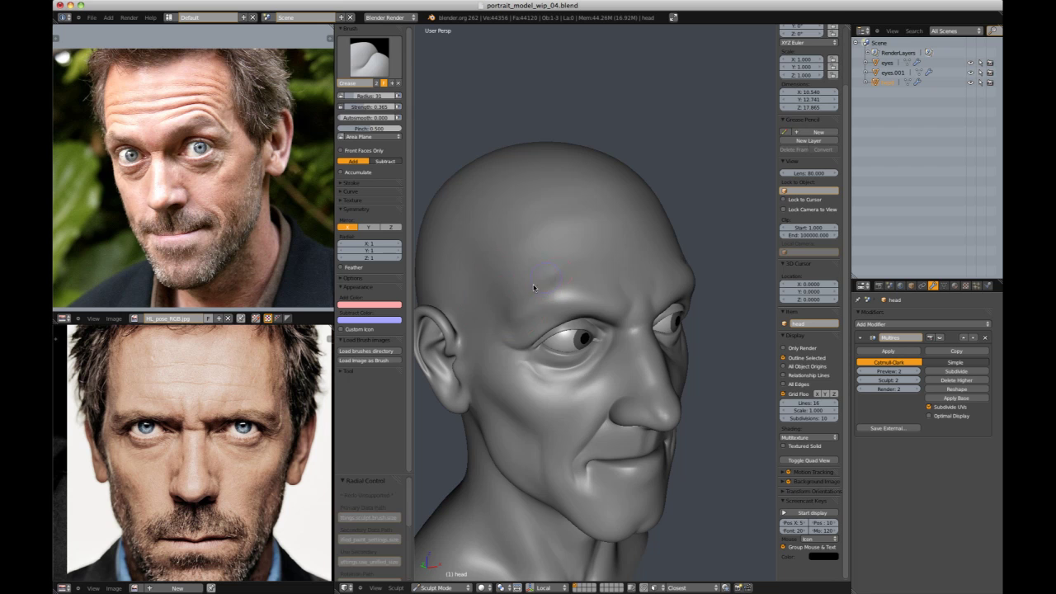
- Refine the brow and temple transitions above the eye with the Crease brush at radius 24, comparing several angles
middle_click_drag(542, 281, 528, 311)
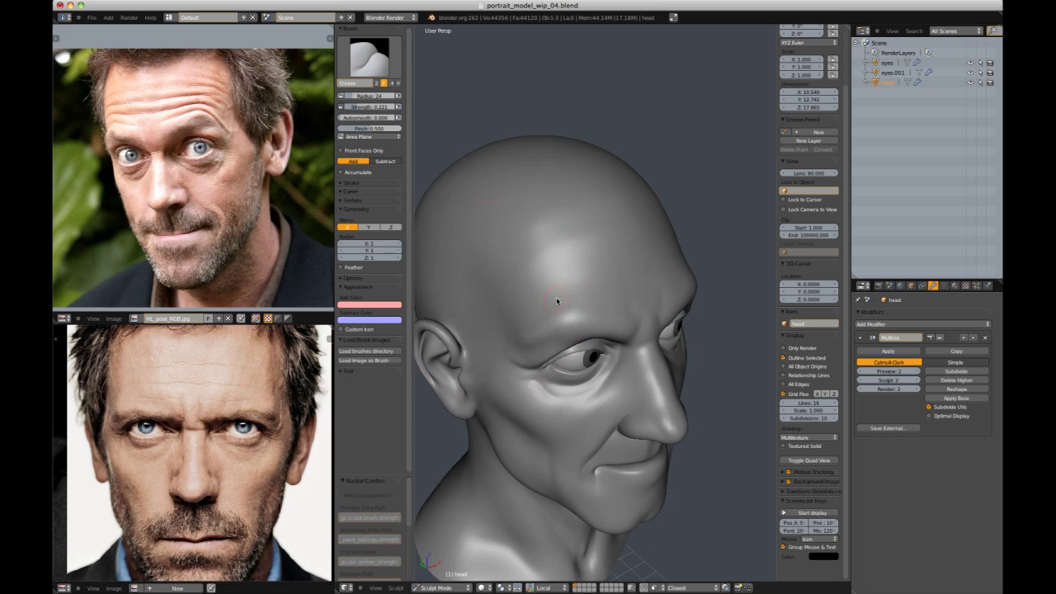
mouse_move(616, 290)
middle_mouse_down()
mouse_move(566, 271)
mouse_move(537, 321)
mouse_move(630, 299)
mouse_move(661, 194)
middle_mouse_up()
scroll(661, 194, "down", 4)
scroll(662, 194, "up", 3)
scroll(618, 256, "down", 2)
mouse_move(619, 256)
middle_mouse_down()
mouse_move(605, 229)
mouse_move(616, 253)
mouse_move(742, 297)
mouse_move(651, 287)
mouse_move(666, 243)
mouse_move(511, 176)
mouse_move(589, 215)
middle_mouse_up()
scroll(615, 252, "up", 2)
scroll(742, 297, "up", 3)
scroll(742, 297, "up", 4)
scroll(589, 215, "down", 4)
scroll(589, 215, "up", 4)
scroll(607, 266, "down", 5)
mouse_move(608, 266)
middle_mouse_down()
mouse_move(615, 207)
mouse_move(573, 314)
mouse_move(534, 301)
mouse_move(556, 358)
mouse_move(696, 240)
middle_mouse_up()
scroll(615, 207, "up", 6)
- Reshape the upper eyelid and the fold above it with the Grab brush, working at radius 82
key("g")
scroll(536, 298, "up", 2)
key("f")
left_click(505, 294)
key("f")
left_click(572, 355)
scroll(696, 240, "down", 11)
scroll(659, 281, "up", 9)
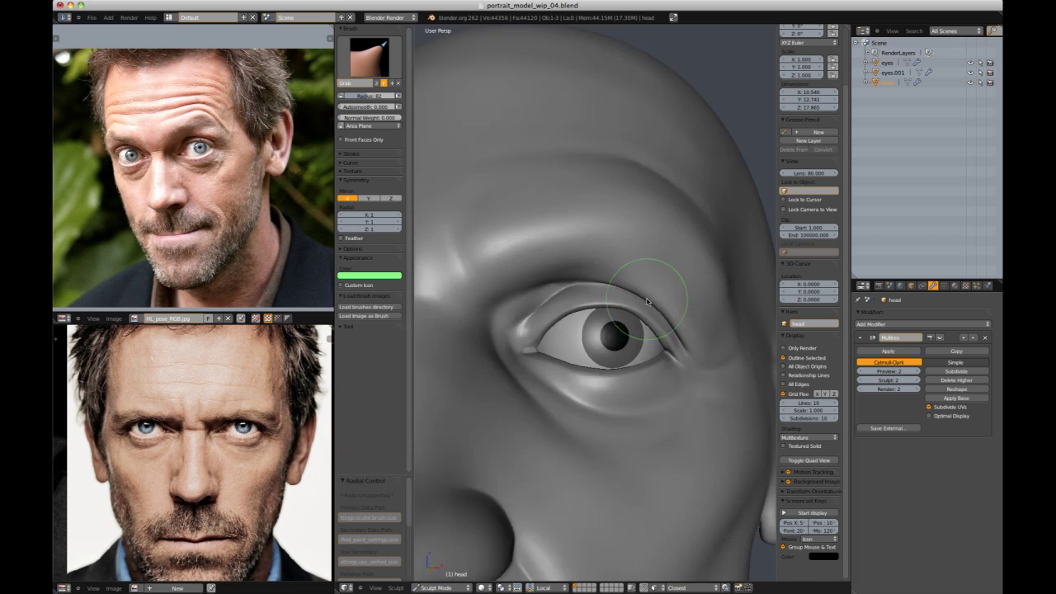
scroll(654, 303, "up", 2)
key("f")
left_click(657, 310)
mouse_move(657, 309)
middle_mouse_down()
mouse_move(542, 306)
mouse_move(545, 207)
mouse_move(582, 266)
middle_mouse_up()
scroll(582, 268, "down", 4)
- Fine-tune the forms around the eye from another angle with a resized Grab brush
middle_click_drag(578, 353, 560, 347)
scroll(561, 346, "up", 2)
key("f")
left_click(564, 349)
scroll(554, 348, "up", 2)
mouse_move(563, 350)
left_mouse_down()
mouse_move(559, 339)
mouse_move(536, 346)
left_mouse_up()
middle_click_drag(537, 347, 592, 292)
scroll(592, 292, "down", 2)
scroll(587, 294, "up", 1)
- Refine the volumes around the eye with the Inflate brush, checking them against the whole head
key("i")
key("f")
left_click(557, 305)
scroll(655, 241, "down", 2)
scroll(569, 291, "up", 2)
scroll(569, 291, "down", 4)
middle_click_drag(685, 241, 643, 280)
scroll(634, 241, "down", 2)
scroll(623, 338, "up", 5)
- Add volume with broader Inflate strokes using a resized brush, comparing the head from the side
key("f")
left_click(582, 369)
left_click_drag(513, 290, 565, 305)
middle_click_drag(510, 302, 500, 317)
left_click_drag(571, 386, 513, 313)
scroll(610, 248, "down", 6)
mouse_move(614, 239)
middle_mouse_down()
mouse_move(668, 223)
mouse_move(668, 234)
mouse_move(561, 264)
middle_mouse_up()
- Refine the volume of the ear and the area in front of its lobe with the Inflate brush, starting at radius 52
scroll(667, 233, "down", 2)
scroll(667, 233, "up", 4)
scroll(607, 288, "up", 2)
scroll(606, 289, "up", 3)
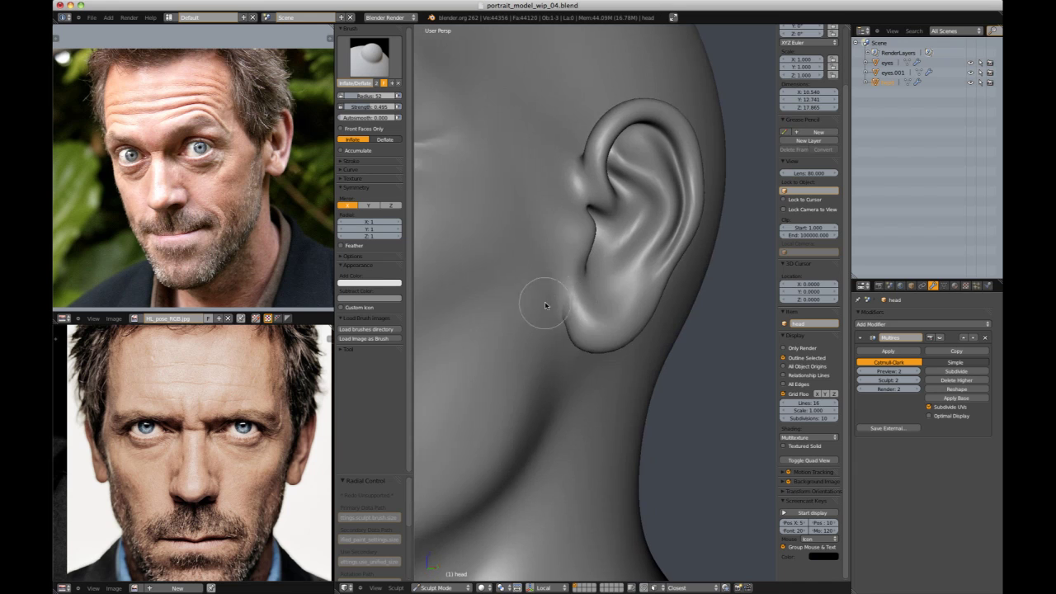
key("f")
left_click(542, 295)
middle_click_drag(555, 302, 541, 294)
scroll(674, 222, "down", 4)
mouse_move(674, 222)
middle_mouse_down()
mouse_move(662, 250)
mouse_move(673, 264)
middle_mouse_up()
scroll(672, 264, "up", 5)
left_click_drag(681, 285, 662, 308)
middle_click_drag(684, 299, 641, 306)
scroll(610, 288, "down", 3)
- Tighten the edges of the sculpted forms with a resized Pinch brush, checking the result at different distances
mouse_move(577, 268)
middle_mouse_down()
mouse_move(544, 263)
mouse_move(686, 315)
mouse_move(655, 184)
mouse_move(619, 272)
mouse_move(656, 268)
mouse_move(618, 330)
mouse_move(632, 288)
mouse_move(615, 341)
mouse_move(571, 361)
mouse_move(745, 207)
mouse_move(635, 305)
mouse_move(695, 219)
mouse_move(632, 242)
middle_mouse_up()
scroll(613, 286, "up", 3)
key("p")
key("f")
left_click(686, 316)
scroll(685, 316, "down", 5)
scroll(619, 271, "up", 3)
scroll(608, 349, "up", 3)
scroll(608, 349, "down", 3)
scroll(616, 342, "up", 3)
- Shape the folds of the cheek and mouth area with the SculptDraw brush, and sharpen them with the Crease brush
key("d")
scroll(571, 360, "down", 4)
scroll(635, 304, "up", 4)
key("shift+c")
scroll(636, 304, "up", 2)
scroll(600, 284, "down", 4)
scroll(695, 220, "up", 3)
scroll(632, 242, "up", 3)
scroll(593, 339, "down", 5)
mouse_move(593, 339)
middle_mouse_down()
mouse_move(639, 318)
mouse_move(618, 248)
mouse_move(627, 272)
middle_mouse_up()
scroll(639, 318, "up", 3)
scroll(629, 340, "down", 1)
scroll(618, 298, "up", 3)
key("f")
left_click(618, 299)
- Fill out the folds and corners of the mouth with the Inflate brush, working at radius 63 and 71
mouse_move(569, 298)
middle_mouse_down()
mouse_move(690, 299)
mouse_move(698, 286)
mouse_move(646, 275)
middle_mouse_up()
scroll(603, 295, "up", 2)
key("i")
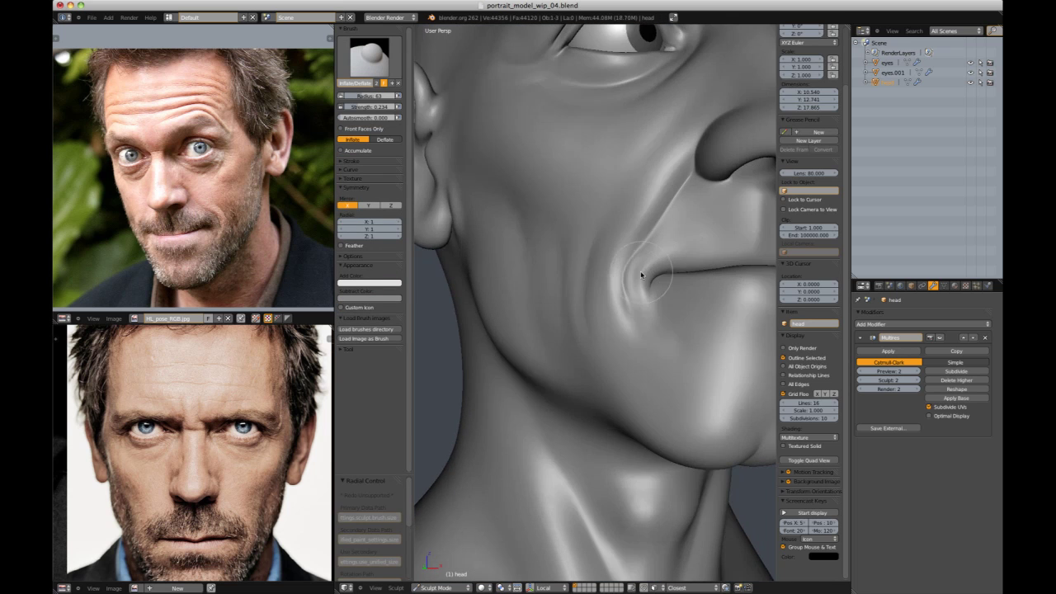
scroll(647, 275, "up", 2)
scroll(701, 221, "down", 4)
middle_click_drag(718, 193, 705, 252)
mouse_move(696, 212)
middle_mouse_down()
mouse_move(720, 214)
mouse_move(651, 218)
mouse_move(578, 272)
middle_mouse_up()
scroll(651, 219, "down", 6)
scroll(523, 299, "up", 6)
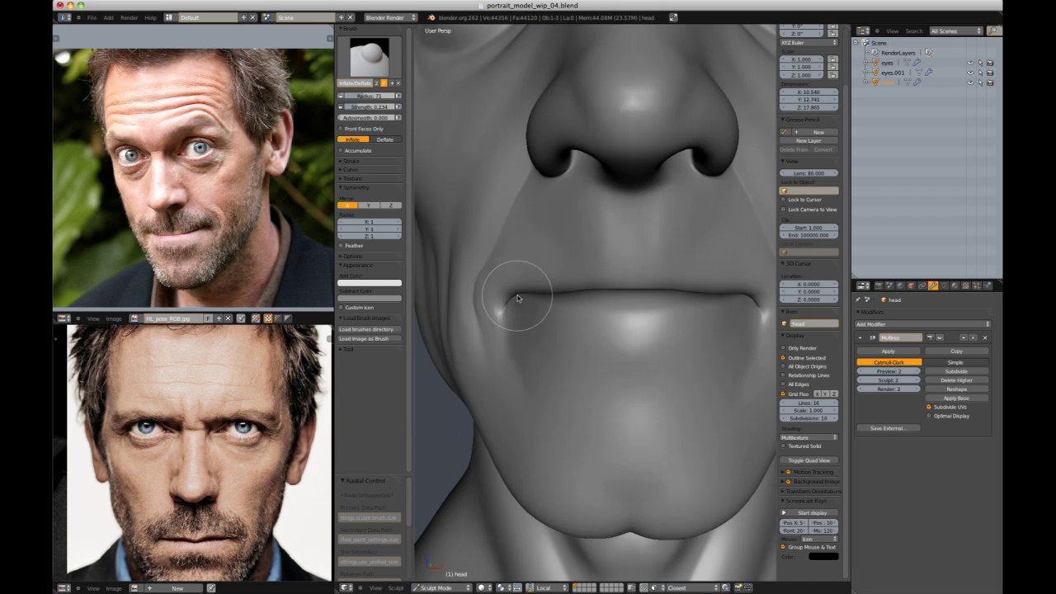
left_click_drag(576, 313, 584, 309)
- Build up the surface between the smile fold and the mouth corner with the SculptDraw brush at radius 77
scroll(617, 306, "down", 6)
mouse_move(618, 229)
middle_mouse_down()
mouse_move(586, 240)
mouse_move(632, 256)
mouse_move(575, 302)
mouse_move(593, 287)
middle_mouse_up()
scroll(631, 256, "up", 6)
scroll(593, 286, "up", 2)
key("d")
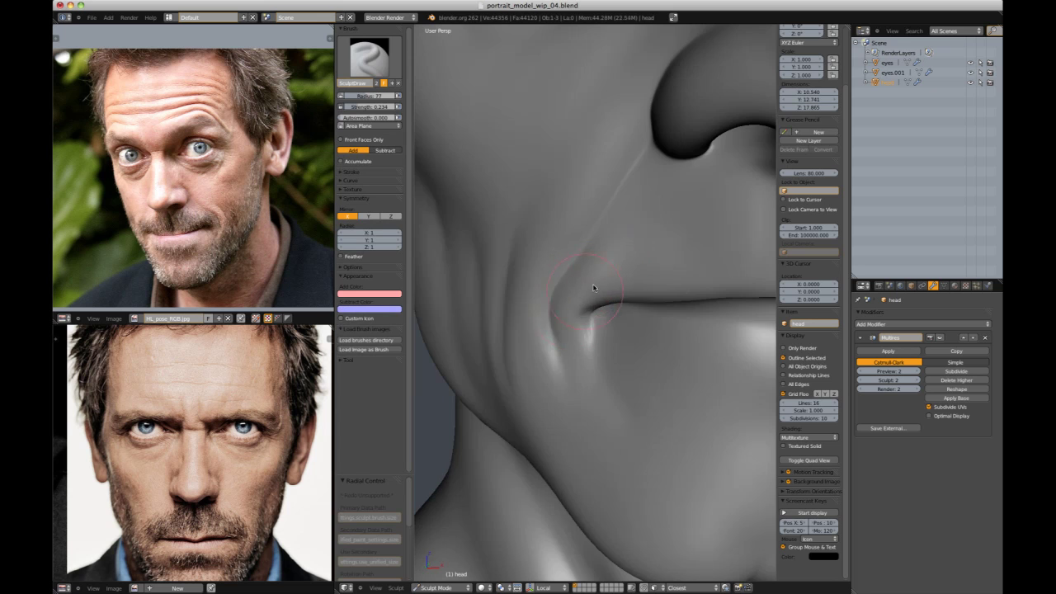
scroll(688, 233, "down", 3)
scroll(683, 267, "down", 3)
mouse_move(683, 267)
middle_mouse_down()
mouse_move(591, 238)
mouse_move(685, 212)
mouse_move(660, 267)
middle_mouse_up()
scroll(592, 238, "down", 2)
scroll(659, 267, "up", 4)
- Adjust the mid-face with the Grab brush, and add volume above the nostril wing with the Inflate brush at radius 97
key("g")
left_click(554, 255)
scroll(624, 241, "down", 1)
scroll(660, 240, "down", 3)
mouse_move(670, 231)
middle_mouse_down()
mouse_move(633, 170)
mouse_move(658, 189)
middle_mouse_up()
scroll(598, 278, "up", 5)
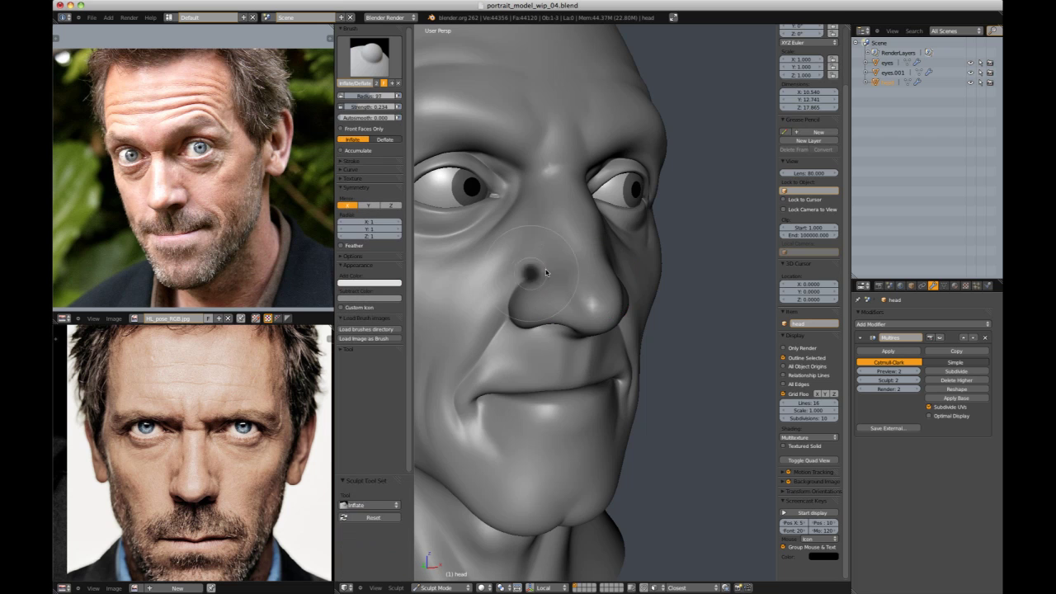
- Define the fold of the bag under the eye with the Crease brush at radius 46
scroll(563, 250, "down", 6)
middle_click_drag(682, 190, 671, 267)
scroll(671, 267, "up", 5)
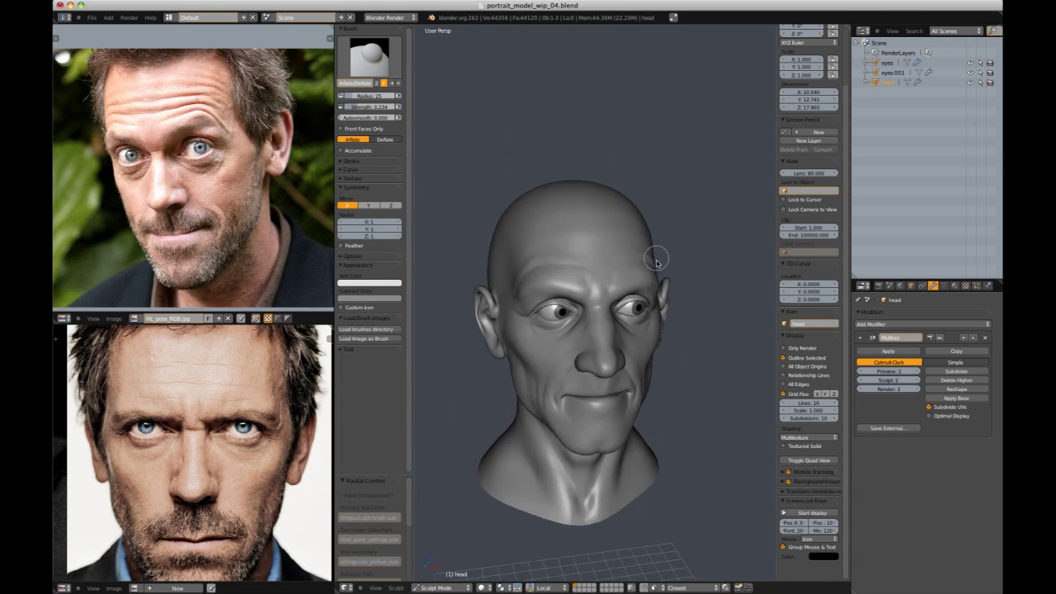
mouse_move(580, 269)
middle_mouse_down()
mouse_move(520, 264)
mouse_move(536, 195)
middle_mouse_up()
scroll(627, 190, "down", 5)
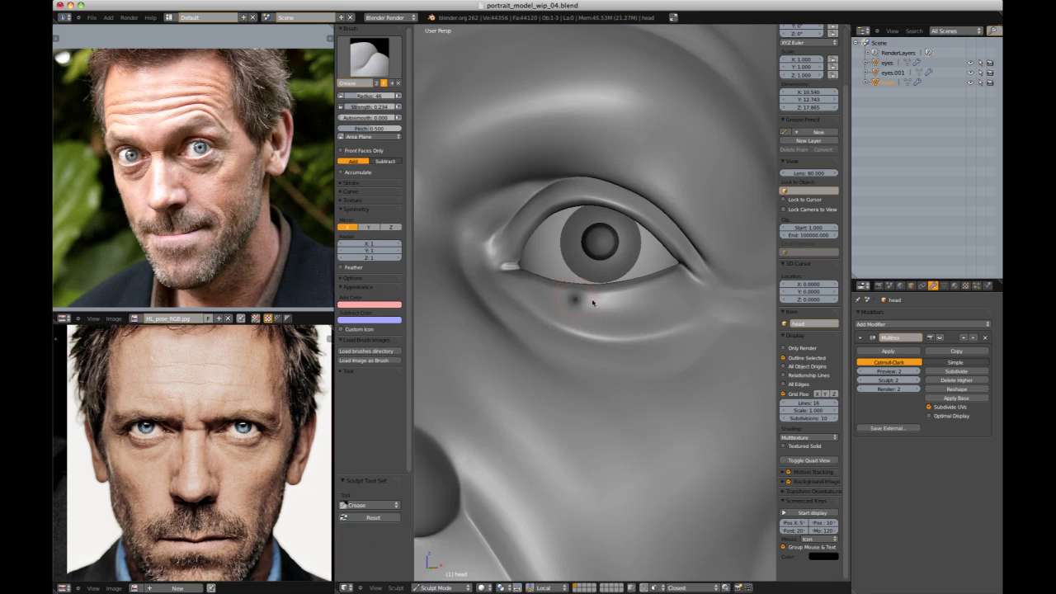
mouse_move(613, 305)
middle_mouse_down()
mouse_move(688, 252)
mouse_move(520, 303)
middle_mouse_up()
scroll(520, 303, "up", 2)
scroll(685, 287, "down", 6)
- Sharpen the upper end of the smile fold above the nostril wing with the Crease brush at radius 21
middle_click_drag(639, 198, 695, 231)
scroll(695, 247, "down", 3)
middle_click_drag(697, 274, 578, 297, "shift")
scroll(531, 322, "up", 4)
middle_click_drag(550, 334, 544, 294)
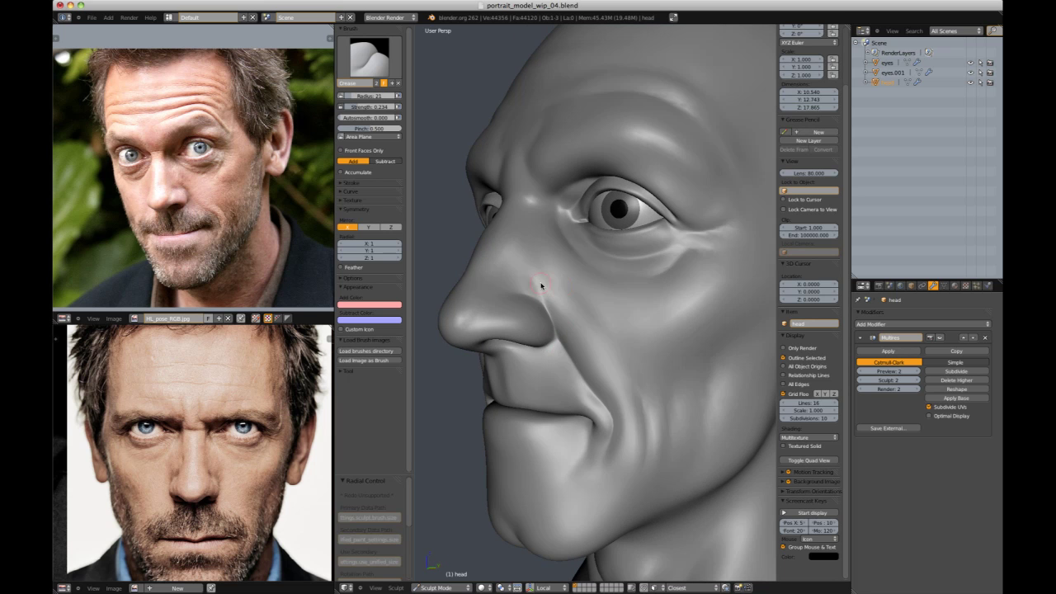
left_click(561, 292)
- Build up the facial forms with the Inflate brush, changing from radius 36 to radius 47 and strength 0.434
scroll(582, 241, "down", 6)
middle_click_drag(585, 238, 654, 206)
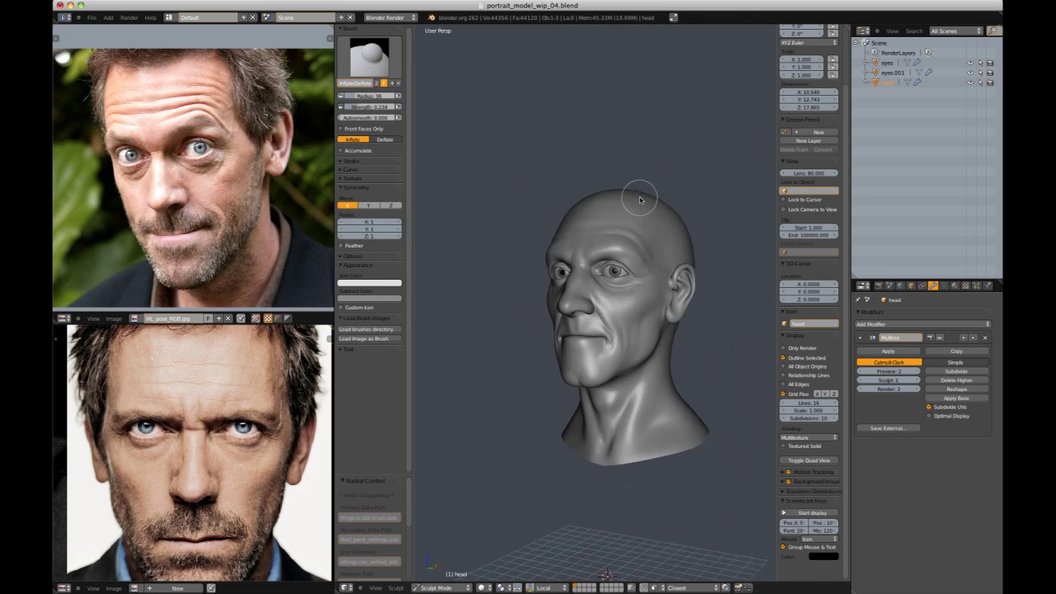
scroll(640, 215, "up", 4)
middle_click_drag(631, 318, 641, 231)
scroll(577, 246, "up", 3)
mouse_move(549, 250)
middle_mouse_down()
mouse_move(537, 236)
mouse_move(569, 277)
middle_mouse_up()
key("shift+f")
left_click(540, 248)
key("f")
left_click(536, 262)
key("shift+f")
left_click(523, 262)
left_click_drag(523, 263, 527, 246)
middle_click_drag(525, 256, 516, 214)
- Raise the head's Multires modifier to level 3 and refine the inner eye corner with the Crease brush at radius 13
middle_click_drag(565, 245, 627, 291)
scroll(643, 305, "down", 2)
scroll(607, 306, "down", 3)
mouse_move(664, 220)
middle_mouse_down()
mouse_move(682, 217)
mouse_move(664, 184)
mouse_move(726, 325)
middle_mouse_up()
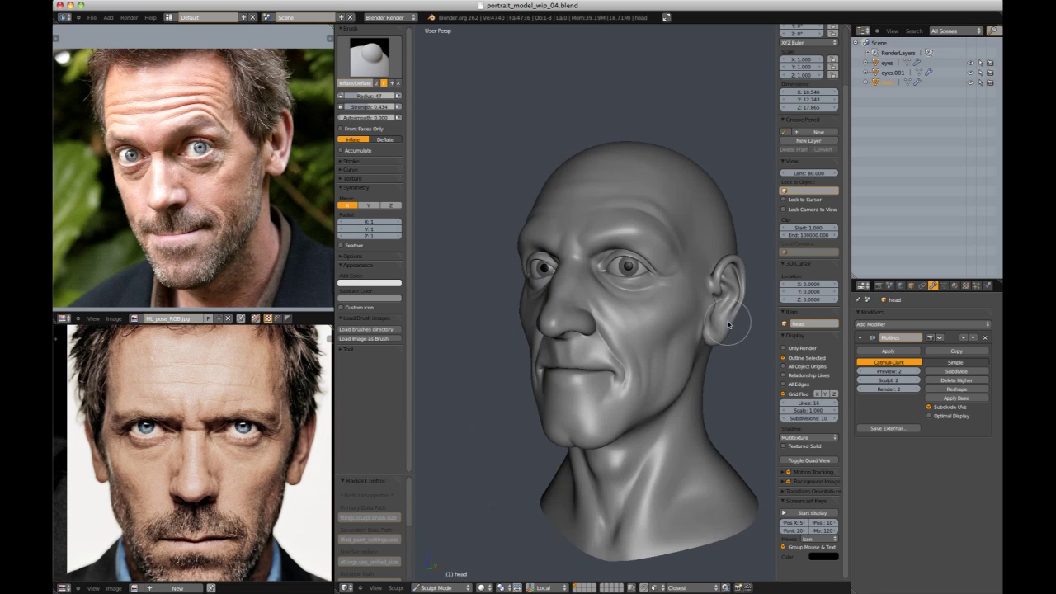
scroll(660, 297, "up", 5)
key("shift+c")
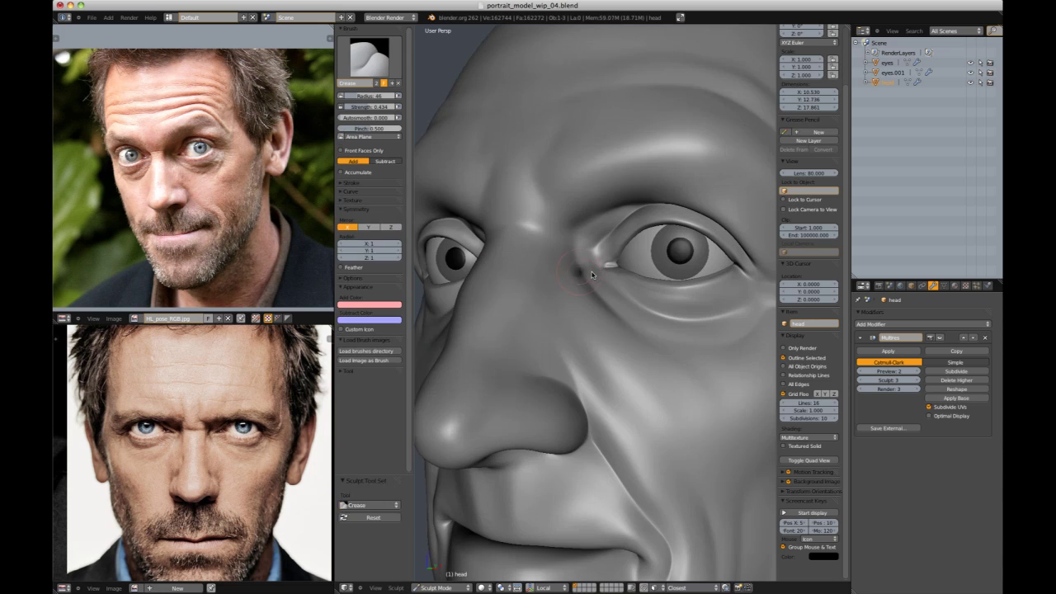
scroll(635, 313, "up", 2)
key("f")
left_click(620, 319)
middle_click_drag(620, 319, 610, 322)
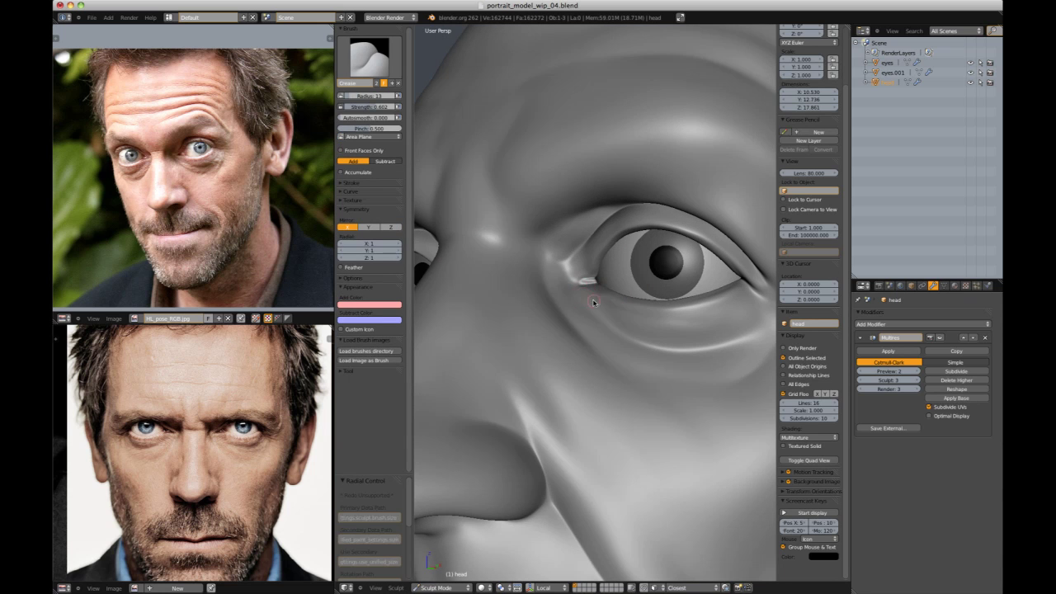
- Add volume around the inner eye corner with the Inflate brush at radius 53 and strength 0.354
scroll(660, 273, "down", 5)
middle_click_drag(672, 219, 685, 259)
scroll(685, 259, "up", 6)
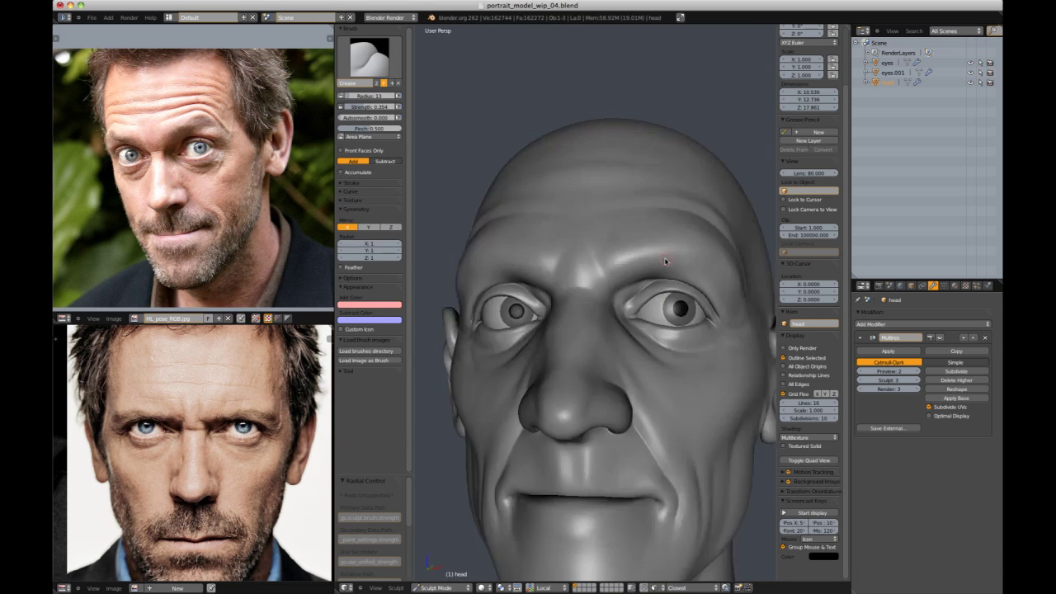
key("i")
scroll(581, 318, "up", 2)
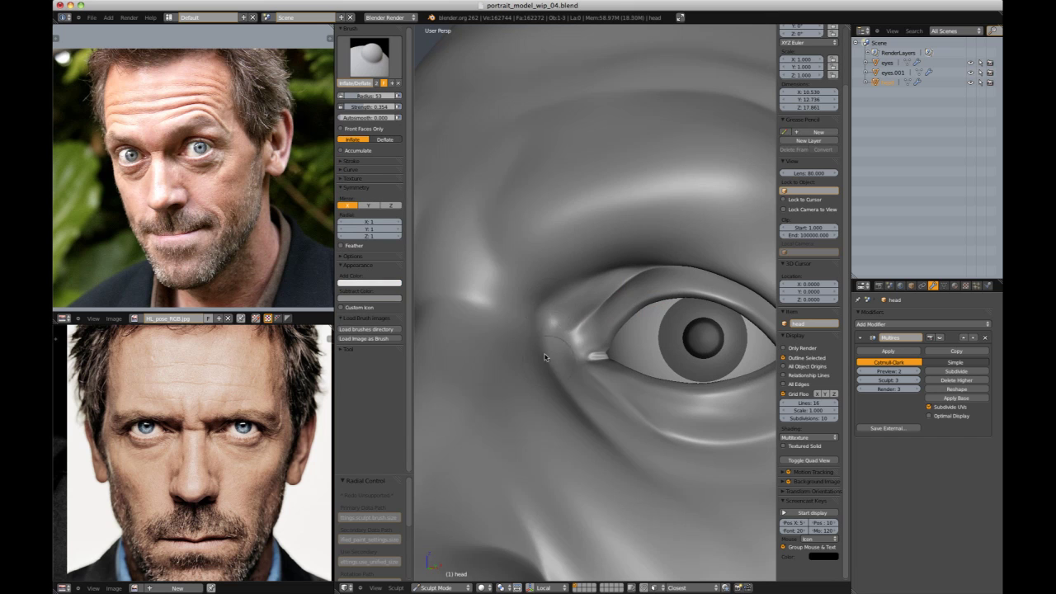
scroll(627, 285, "down", 6)
- Turn off X symmetry and sculpt asymmetrical frown folds between the brows with the Inflate brush and the Crease brush at radius 43
scroll(615, 300, "up", 4)
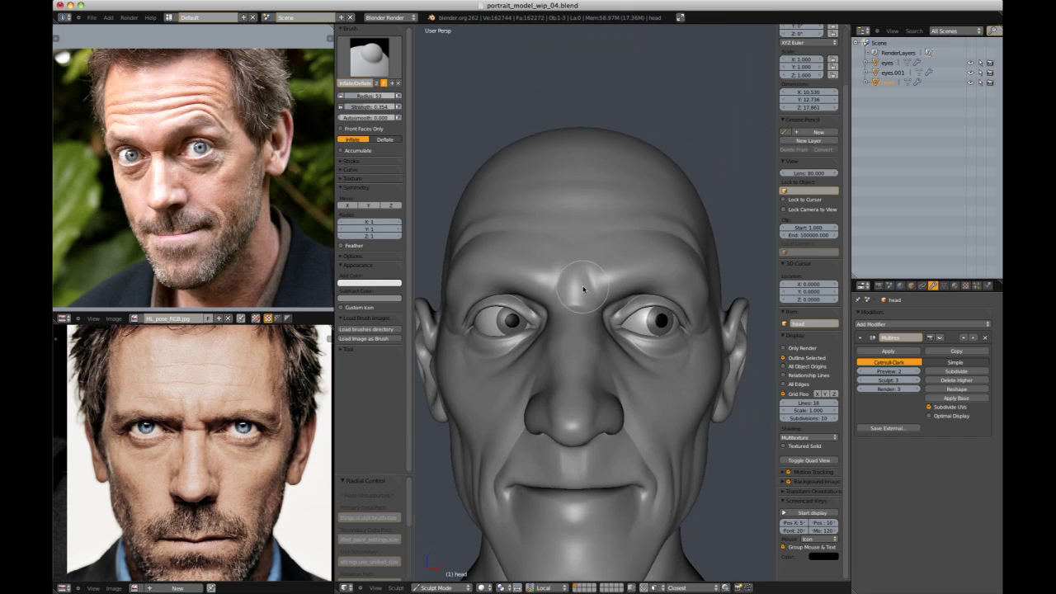
middle_click_drag(615, 300, 581, 288)
key("shift+c")
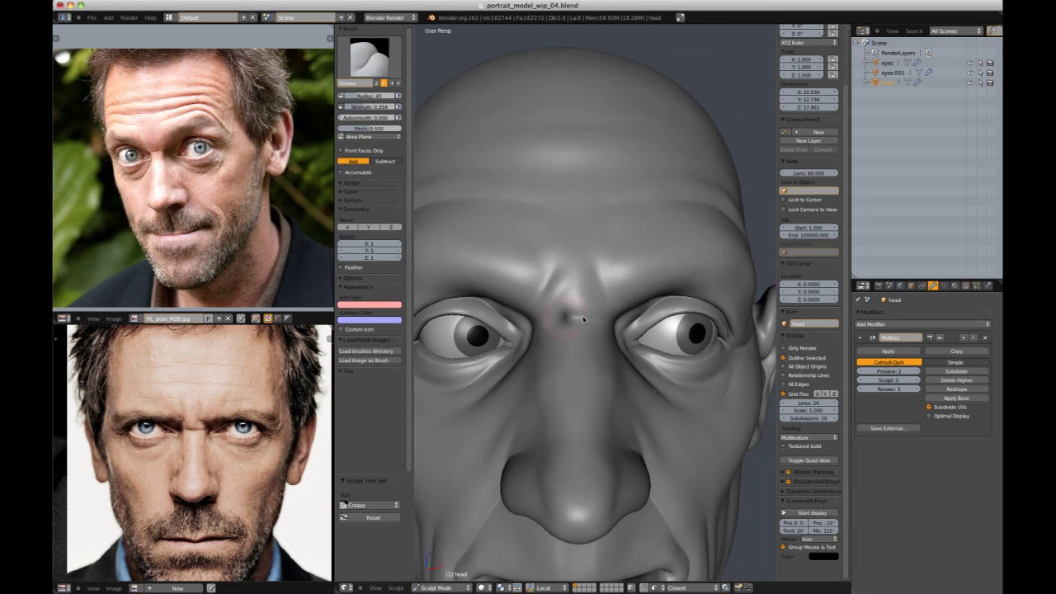
scroll(600, 306, "up", 3)
scroll(608, 308, "up", 2)
mouse_move(595, 328)
middle_mouse_down()
mouse_move(576, 290)
mouse_move(645, 290)
mouse_move(584, 228)
mouse_move(684, 212)
mouse_move(608, 336)
mouse_move(610, 320)
middle_mouse_up()
scroll(638, 267, "down", 6)
scroll(585, 228, "up", 6)
scroll(594, 231, "down", 8)
scroll(608, 335, "up", 7)
- Adjust the forms of the brow area with the Grab brush
key("g")
scroll(659, 231, "down", 4)
scroll(578, 313, "up", 3)
scroll(538, 334, "up", 2)
- Carve the forehead wrinkles above the brow with the Crease brush, adjusting its strength and radius
key("shift+c")
scroll(523, 332, "up", 1)
mouse_move(523, 332)
middle_mouse_down()
mouse_move(561, 334)
mouse_move(536, 330)
mouse_move(604, 272)
middle_mouse_up()
scroll(514, 338, "up", 1)
key("shift+f")
left_click(528, 323)
scroll(599, 280, "down", 4)
scroll(577, 296, "up", 4)
key("shift+f")
key("f")
- Tighten the forehead wrinkles with the Pinch brush, and fill them out symmetrically with the Inflate brush at radius 58
scroll(579, 255, "down", 4)
key("p")
scroll(569, 289, "up", 3)
key("f")
left_click(536, 337)
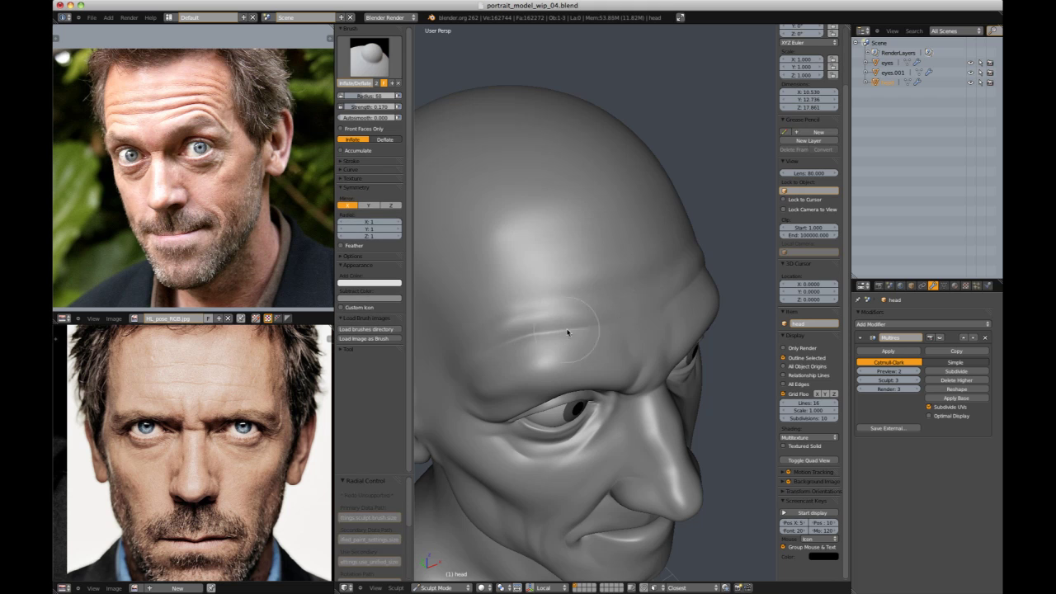
- Shape the smile fold beside the nostril with the SculptDraw and Crease brushes, and with the Inflate brush at radius 44 and strength 0.305
scroll(652, 322, "down", 5)
middle_click_drag(652, 322, 661, 202)
scroll(614, 330, "up", 4)
middle_click_drag(594, 271, 647, 277)
scroll(645, 281, "up", 3)
mouse_move(645, 320)
middle_mouse_down()
mouse_move(677, 300)
mouse_move(614, 336)
mouse_move(658, 353)
mouse_move(646, 291)
mouse_move(620, 318)
mouse_move(684, 217)
mouse_move(597, 249)
mouse_move(652, 247)
mouse_move(538, 284)
mouse_move(585, 346)
mouse_move(638, 283)
mouse_move(565, 350)
mouse_move(634, 333)
mouse_move(599, 371)
mouse_move(651, 311)
mouse_move(631, 341)
mouse_move(559, 342)
mouse_move(618, 266)
mouse_move(596, 300)
mouse_move(618, 280)
mouse_move(576, 299)
mouse_move(598, 293)
mouse_move(572, 319)
middle_mouse_up()
scroll(613, 337, "up", 2)
key("i")
scroll(648, 287, "up", 1)
scroll(610, 349, "up", 3)
scroll(538, 284, "up", 4)
key("d")
key("shift+c")
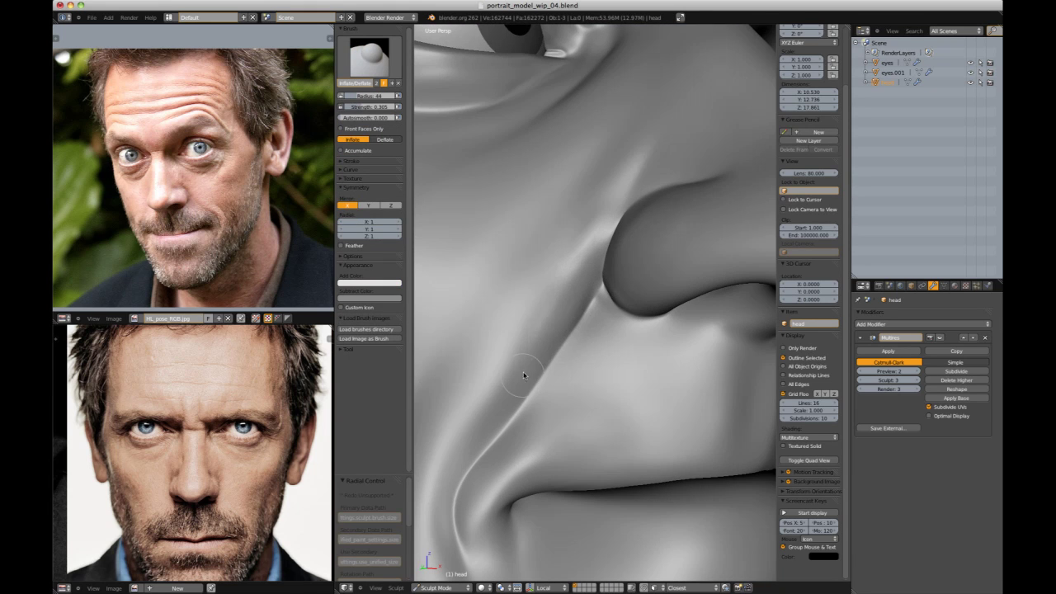
- Reposition the smile fold between the nostril wing and the mouth corner with the Grab brush at radius 68
scroll(571, 305, "down", 2)
mouse_move(672, 231)
middle_mouse_down()
mouse_move(608, 281)
mouse_move(597, 266)
mouse_move(600, 292)
middle_mouse_up()
key("g")
scroll(607, 281, "up", 4)
left_click_drag(600, 292, 544, 301)
left_click(602, 292)
middle_click_drag(545, 300, 590, 215)
scroll(590, 215, "down", 8)
scroll(583, 330, "up", 7)
- Tighten the smile fold beside the nose with the Pinch brush
key("p")
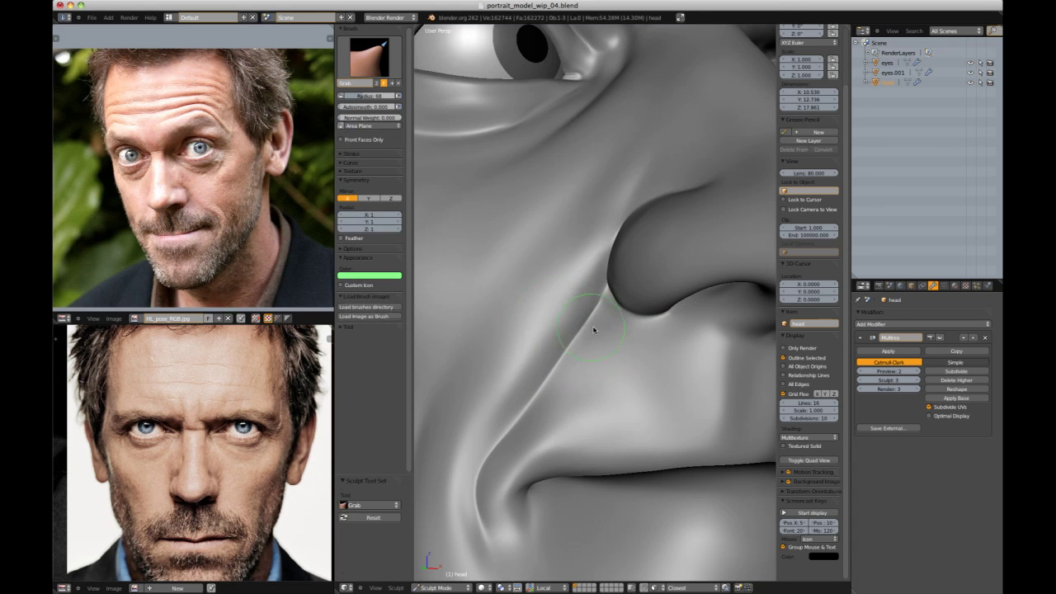
scroll(605, 308, "up", 3)
mouse_move(631, 306)
middle_mouse_down()
mouse_move(598, 363)
mouse_move(667, 217)
mouse_move(594, 253)
middle_mouse_up()
scroll(598, 363, "down", 8)
scroll(594, 253, "up", 4)
scroll(594, 252, "up", 3)
- Carve the groove between the nose and upper lip with the Crease brush at radius 23
key("shift+c")
middle_click_drag(520, 264, 538, 277)
key("f")
left_click(535, 277)
left_click_drag(536, 312, 529, 267)
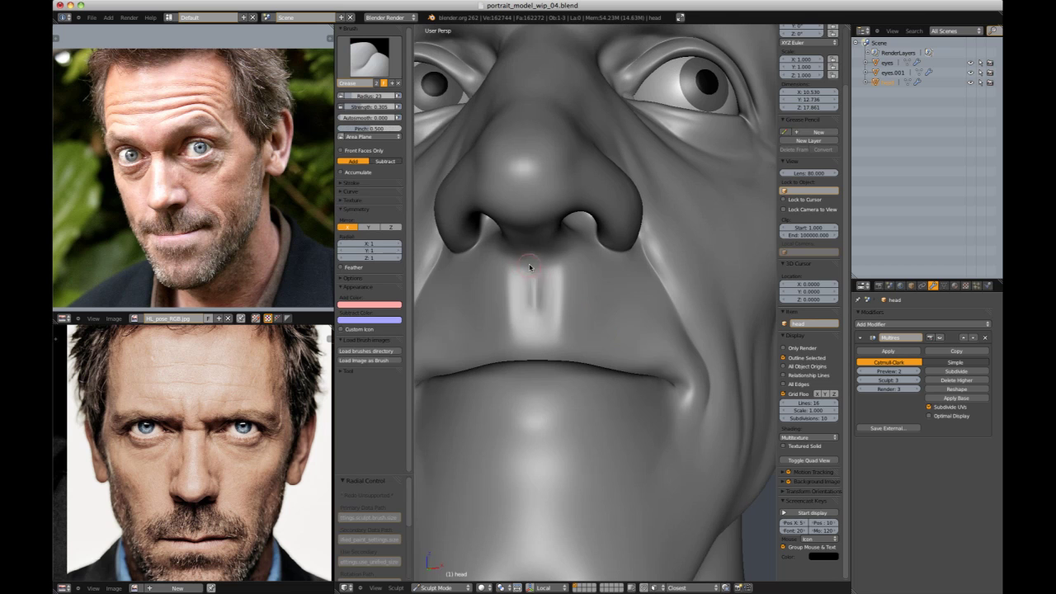
- Tighten the facial folds with the Pinch brush at radius 53, and fill them out with the Inflate brush
scroll(543, 292, "down", 8)
middle_click_drag(543, 292, 674, 200)
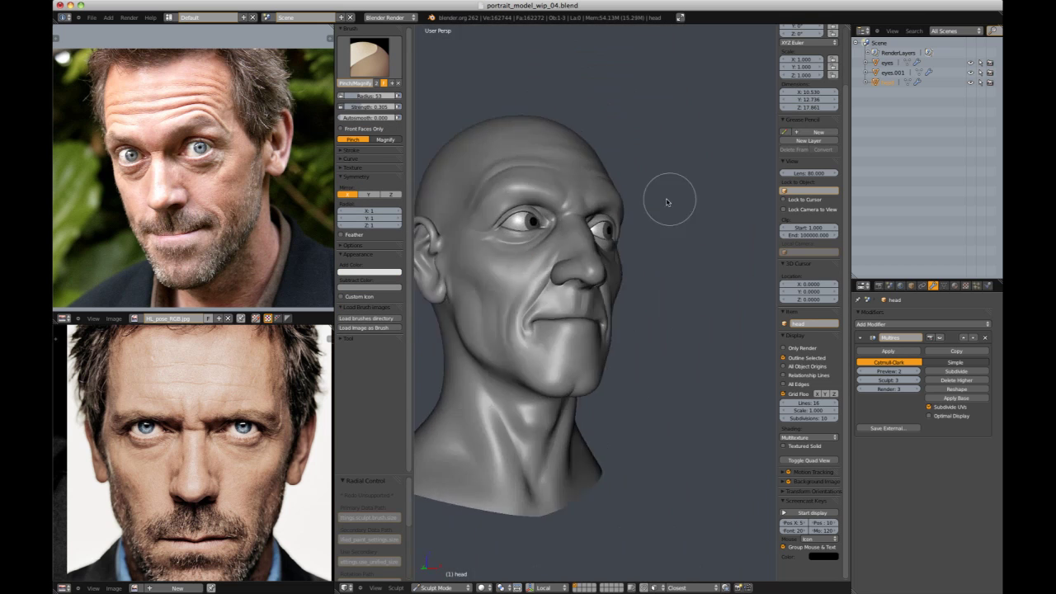
scroll(611, 239, "up", 8)
key("i")
scroll(528, 280, "down", 7)
mouse_move(528, 280)
middle_mouse_down()
mouse_move(697, 198)
mouse_move(581, 223)
mouse_move(580, 247)
mouse_move(684, 207)
mouse_move(636, 228)
middle_mouse_up()
scroll(581, 223, "down", 2)
- Build up the surface around the eye and upper cheek with the Inflate brush
scroll(582, 222, "up", 6)
scroll(580, 248, "up", 3)
scroll(591, 267, "down", 8)
scroll(629, 272, "up", 3)
scroll(630, 272, "up", 4)
left_click(634, 290)
scroll(628, 288, "down", 2)
scroll(630, 302, "down", 5)
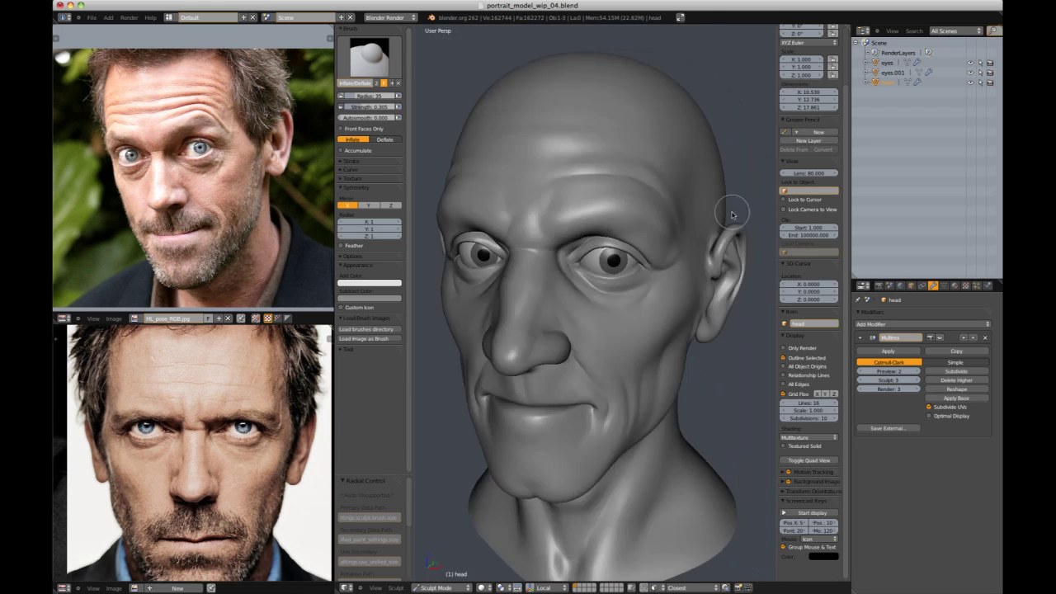
- Sharpen the bag under the eye with the Pinch brush, and fill it out with the Inflate brush at radius 52
scroll(714, 212, "up", 5)
key("p")
key("f")
left_click(652, 298)
scroll(651, 298, "down", 6)
mouse_move(651, 248)
middle_mouse_down()
mouse_move(718, 201)
mouse_move(686, 212)
middle_mouse_up()
scroll(685, 212, "up", 7)
key("g")
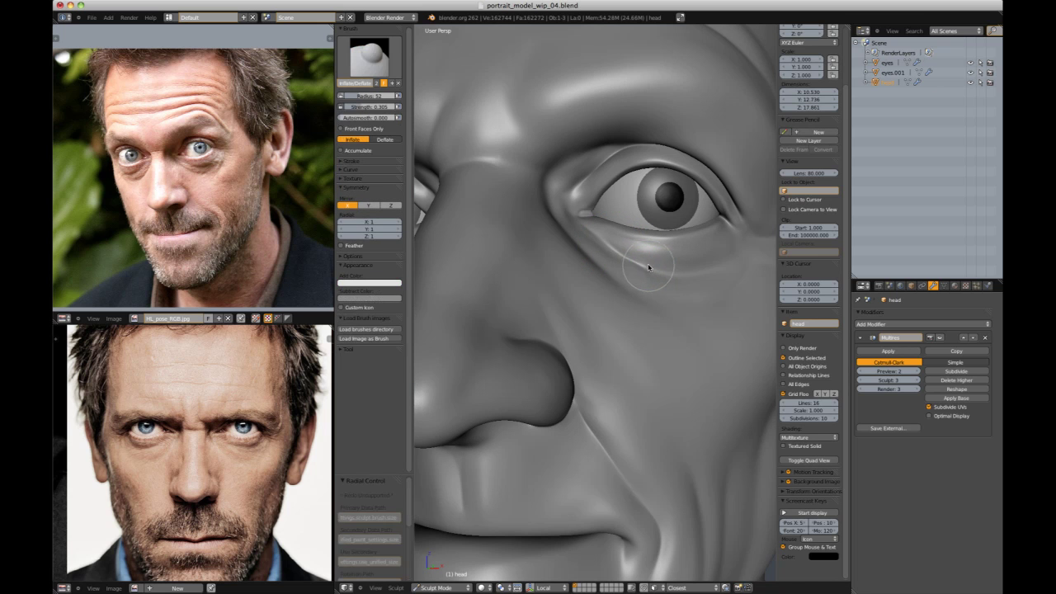
- Tighten the creases around the eye with the Pinch brush at radius 25
scroll(667, 285, "down", 6)
middle_click_drag(716, 196, 653, 182)
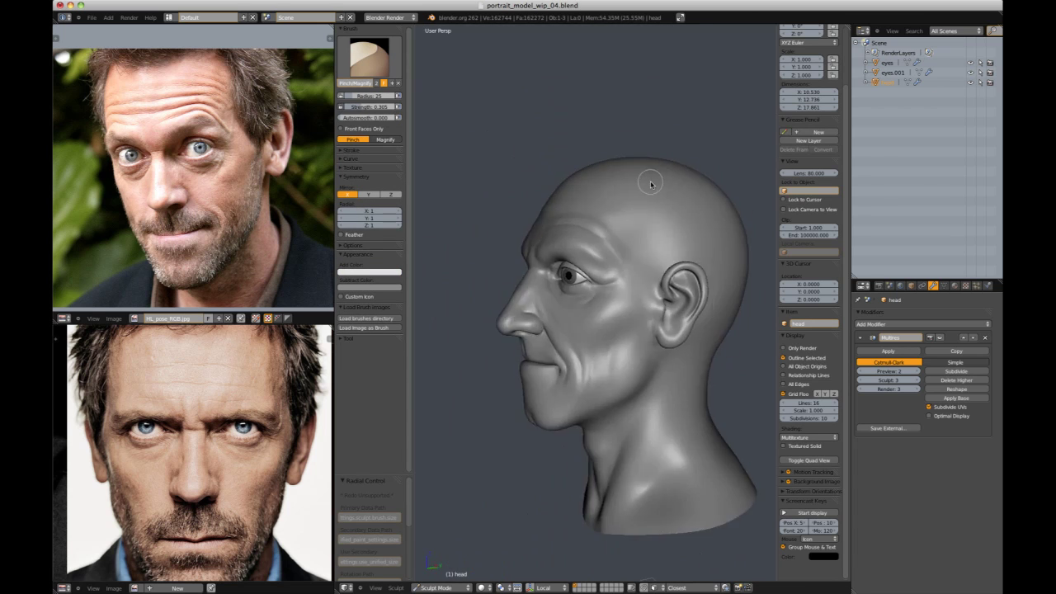
scroll(586, 277, "up", 9)
scroll(478, 310, "down", 7)
- Adjust the shape of the bag under the eye with the Grab brush at radius 66
middle_click_drag(606, 240, 698, 216)
scroll(624, 284, "up", 6)
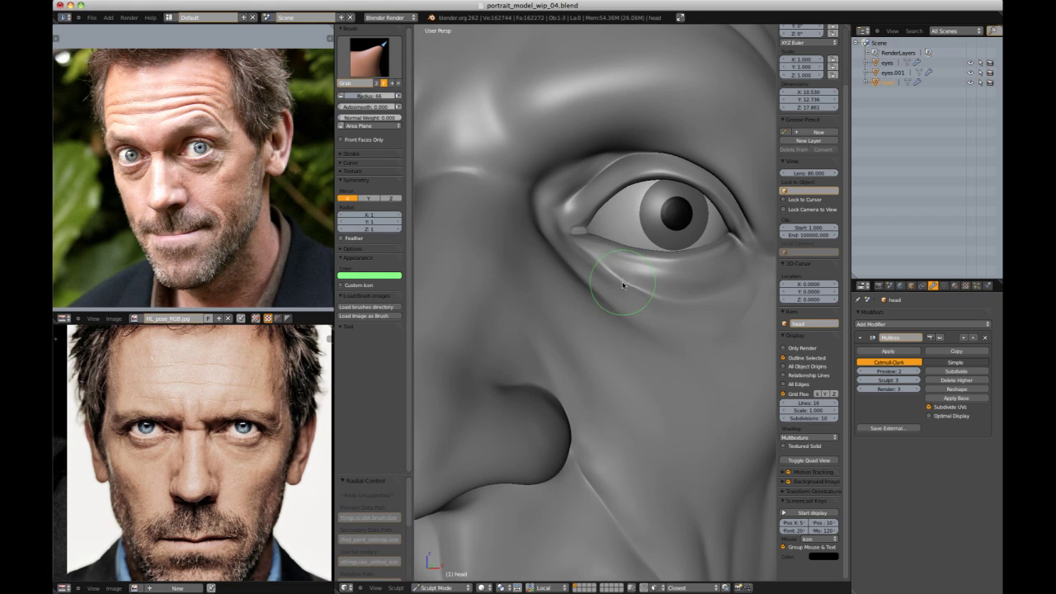
scroll(606, 272, "down", 7)
middle_click_drag(607, 272, 695, 220)
scroll(709, 219, "down", 3)
scroll(644, 297, "up", 8)
scroll(654, 290, "down", 7)
mouse_move(654, 290)
middle_mouse_down()
mouse_move(679, 224)
mouse_move(726, 267)
mouse_move(576, 343)
mouse_move(650, 240)
mouse_move(681, 250)
middle_mouse_up()
scroll(726, 266, "up", 6)
- Define the neck folds and tendons below the jaw with the Crease brush at radius 37 and strength 0.810
key("f")
scroll(567, 349, "down", 6)
scroll(681, 250, "up", 4)
key("shift+c")
key("f")
left_click(593, 324)
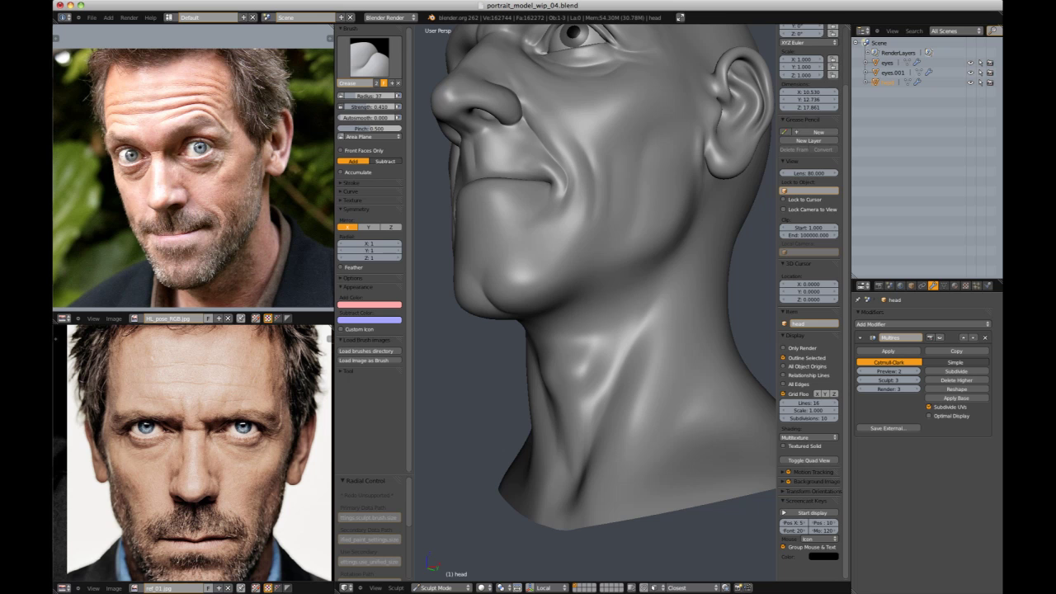
- Fill out the neck forms below the jaw with the Inflate brush at radius 50
scroll(593, 324, "down", 6)
mouse_move(594, 324)
middle_mouse_down()
mouse_move(624, 174)
mouse_move(608, 211)
middle_mouse_up()
scroll(595, 250, "up", 3)
scroll(596, 252, "down", 3)
mouse_move(595, 253)
middle_mouse_down()
mouse_move(644, 229)
mouse_move(665, 184)
mouse_move(696, 184)
mouse_move(651, 207)
mouse_move(605, 276)
middle_mouse_up()
scroll(664, 184, "down", 2)
scroll(695, 184, "up", 4)
key("i")
key("f")
left_click(594, 290)
- Define the tendons at the front of the neck with the Crease brush
scroll(594, 315, "down", 2)
middle_click_drag(594, 315, 669, 231)
scroll(669, 231, "up", 3)
mouse_move(541, 255)
middle_mouse_down()
mouse_move(589, 259)
mouse_move(574, 286)
mouse_move(606, 281)
middle_mouse_up()
key("shift+c")
scroll(574, 286, "down", 3)
scroll(606, 281, "up", 4)
- Move the bottom edge loop of the neck along the Z axis in Edit Mode, and return to Sculpt Mode
key("Tab")
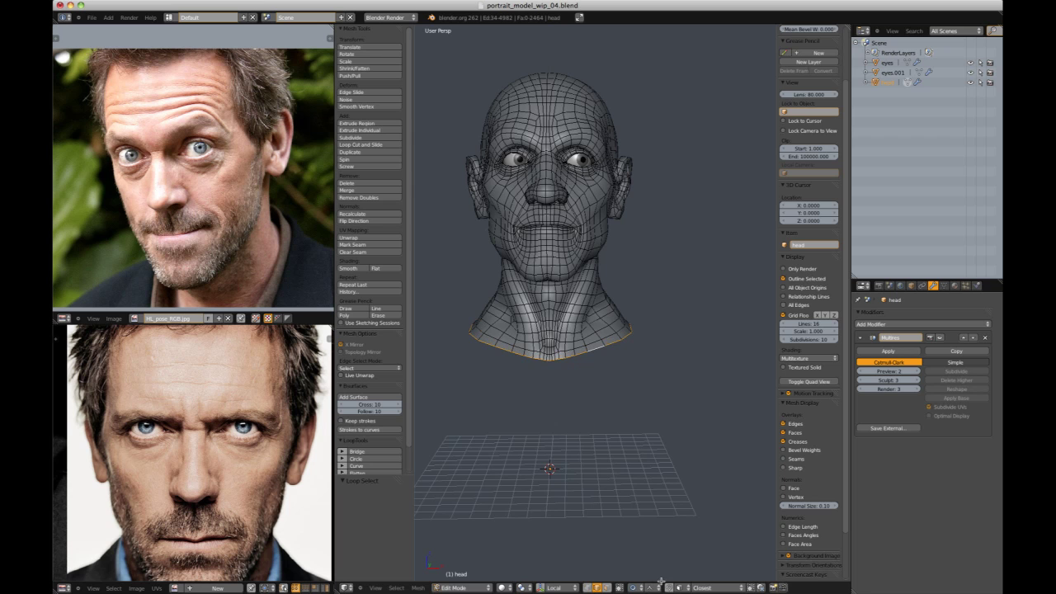
left_click(671, 538)
key("g")
key("z")
mouse_move(658, 355)
middle_mouse_down()
mouse_move(632, 330)
mouse_move(695, 297)
mouse_move(616, 285)
mouse_move(616, 295)
middle_mouse_up()
left_click(644, 314)
scroll(692, 287, "down", 1)
key("Tab")
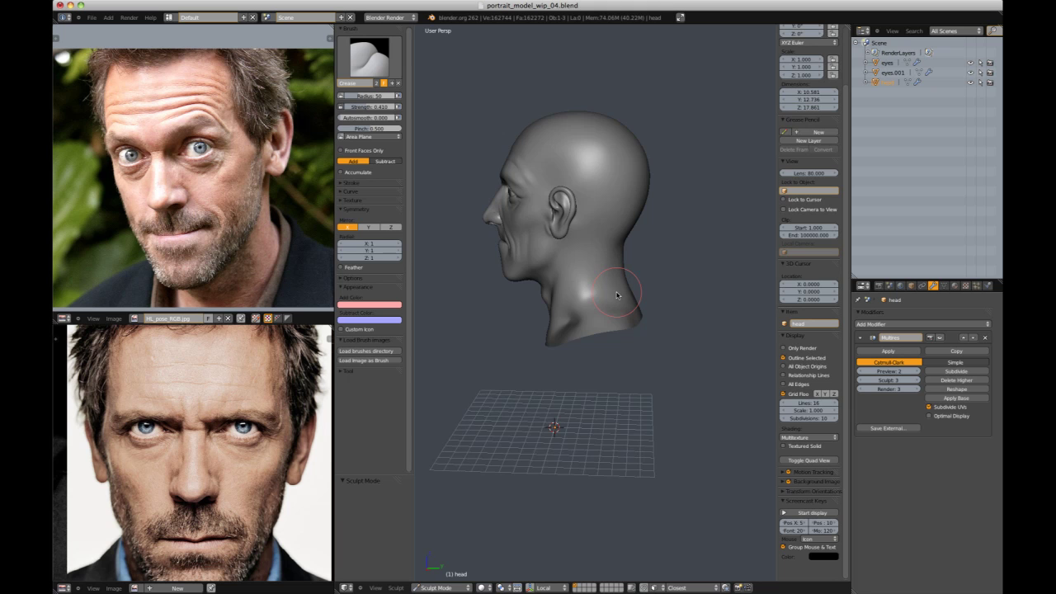
- Crease the neck muscle just below the earlobe with the Crease brush at radius 40 and strength 0.216
scroll(616, 295, "up", 6)
key("shift+f")
left_click(526, 256)
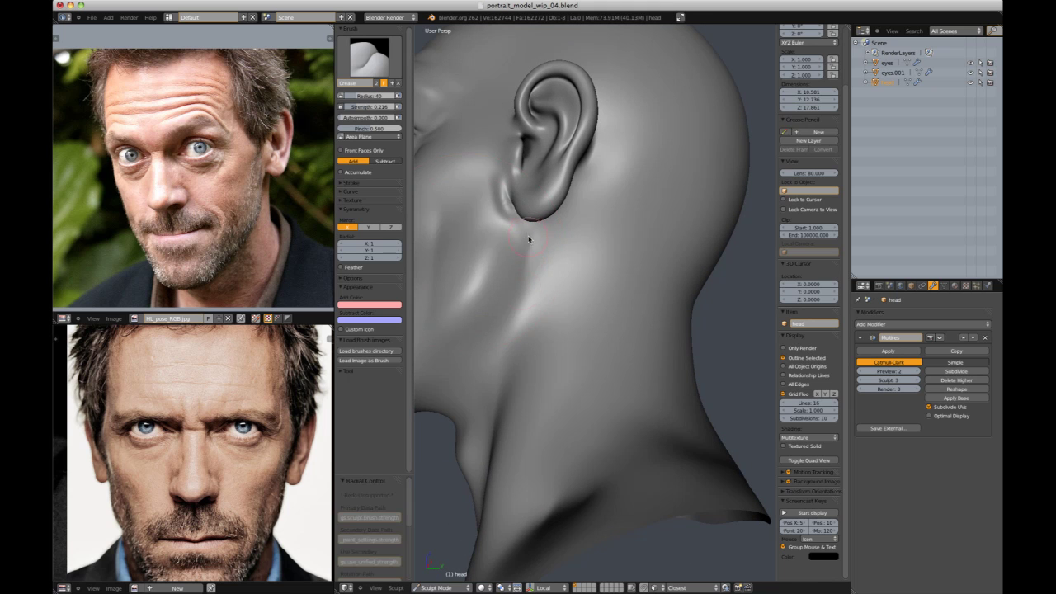
left_click_drag(523, 276, 510, 318)
scroll(632, 275, "down", 6)
scroll(601, 183, "up", 7)
- Refine the long tendon running down the side of the neck with the Crease brush
mouse_move(600, 268)
middle_mouse_down()
mouse_move(589, 189)
mouse_move(540, 284)
mouse_move(624, 269)
mouse_move(525, 289)
mouse_move(641, 233)
mouse_move(648, 260)
mouse_move(549, 298)
middle_mouse_up()
key("shift+c")
scroll(535, 289, "down", 3)
key("f")
left_click(541, 281)
scroll(526, 290, "up", 3)
scroll(528, 289, "down", 5)
scroll(641, 232, "up", 4)
- Build up the side and base of the neck with the Draw brush at radius 54 and strength 0.216
key("d")
left_click_drag(551, 346, 532, 383)
mouse_move(532, 383)
middle_mouse_down()
mouse_move(578, 351)
mouse_move(552, 314)
middle_mouse_up()
scroll(566, 347, "down", 1)
key("f")
left_click_drag(554, 375, 580, 332)
scroll(603, 302, "down", 6)
mouse_move(603, 302)
middle_mouse_down()
mouse_move(629, 223)
mouse_move(660, 307)
mouse_move(634, 226)
mouse_move(540, 247)
mouse_move(561, 235)
middle_mouse_up()
scroll(658, 308, "up", 5)
scroll(634, 226, "down", 5)
scroll(634, 226, "up", 6)
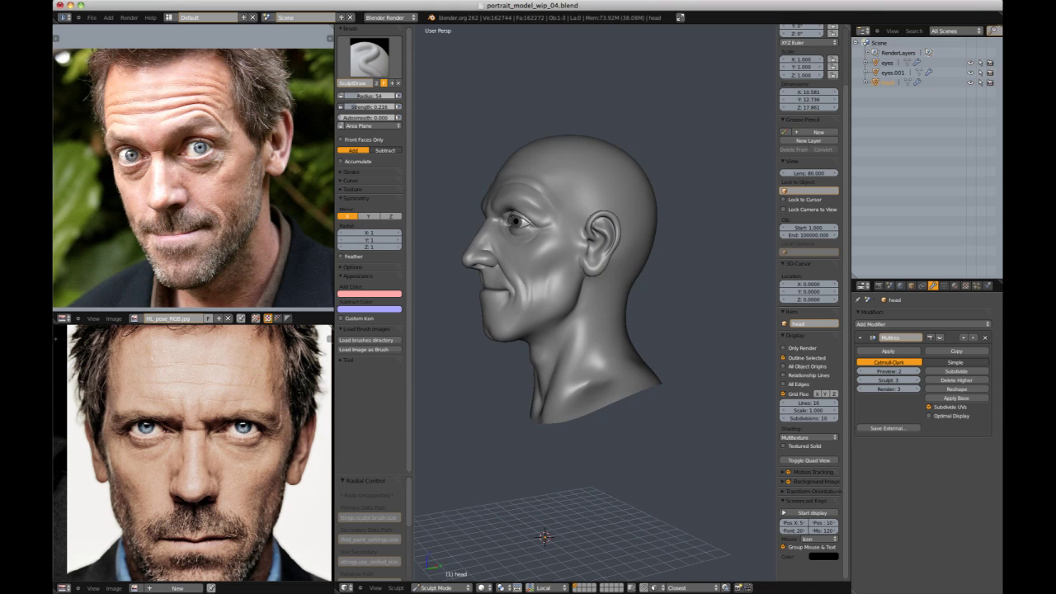
- Crease the hollow beside the neck tendon with the Crease brush at strength 0.216
middle_click_drag(526, 224, 538, 226)
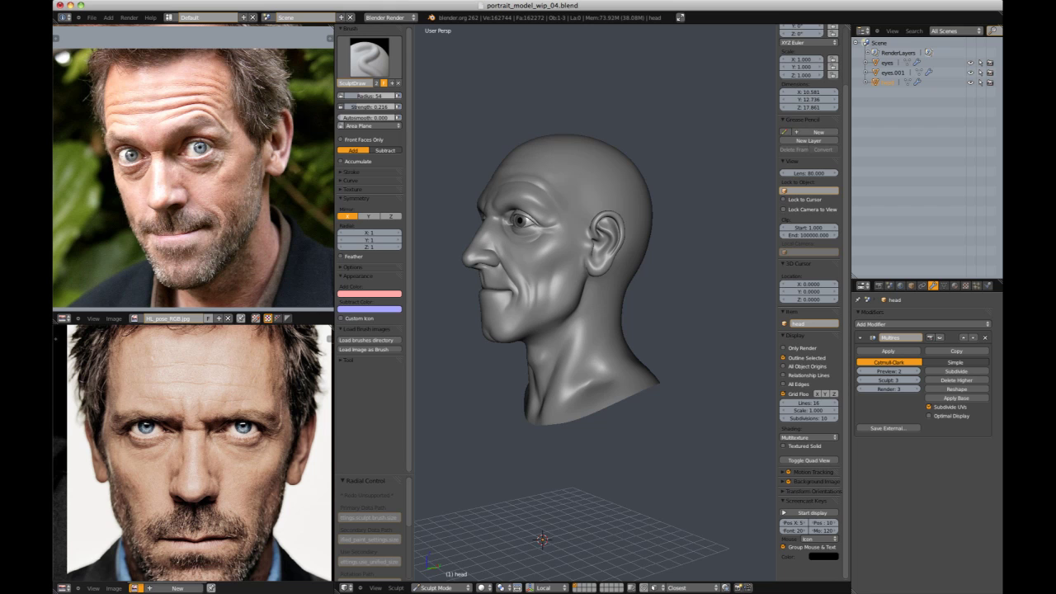
middle_click_drag(634, 304, 603, 300)
scroll(603, 299, "up", 3)
mouse_move(503, 371)
middle_mouse_down()
mouse_move(552, 319)
mouse_move(571, 313)
middle_mouse_up()
key("shift+c")
left_click_drag(608, 310, 545, 325)
mouse_move(544, 325)
middle_mouse_down()
mouse_move(572, 338)
mouse_move(615, 309)
mouse_move(578, 289)
mouse_move(553, 335)
mouse_move(625, 236)
mouse_move(600, 299)
middle_mouse_up()
- Add volume to the neck tendon and the surrounding muscle with the Inflate brush
key("f")
scroll(554, 335, "up", 3)
key("i")
scroll(553, 335, "down", 7)
scroll(624, 236, "up", 5)
scroll(594, 295, "up", 2)
left_click_drag(600, 299, 519, 315)
scroll(624, 295, "down", 5)
- Refine the neck tendons and the hollow above the collarbone with the Crease and Inflate brushes
middle_click_drag(624, 295, 698, 223)
scroll(639, 267, "up", 5)
scroll(552, 337, "down", 2)
scroll(618, 268, "down", 4)
scroll(699, 222, "up", 1)
mouse_move(697, 336)
middle_mouse_down()
mouse_move(688, 314)
mouse_move(594, 334)
middle_mouse_up()
scroll(594, 334, "up", 2)
key("shift+c")
key("i")
key("shift+c")
key("f")
key("f")
left_click(548, 321)
- Fill out the side of the neck under the jaw with the Inflate brush at radius 43 and strength 0.216
scroll(551, 322, "down", 2)
mouse_move(551, 322)
middle_mouse_down()
mouse_move(578, 330)
mouse_move(608, 286)
middle_mouse_up()
scroll(610, 363, "up", 3)
scroll(611, 370, "down", 3)
mouse_move(610, 370)
middle_mouse_down()
mouse_move(736, 293)
mouse_move(653, 354)
mouse_move(695, 333)
middle_mouse_up()
scroll(652, 354, "up", 3)
scroll(688, 283, "down", 3)
scroll(632, 354, "up", 3)
key("i")
scroll(646, 330, "down", 2)
scroll(645, 331, "up", 2)
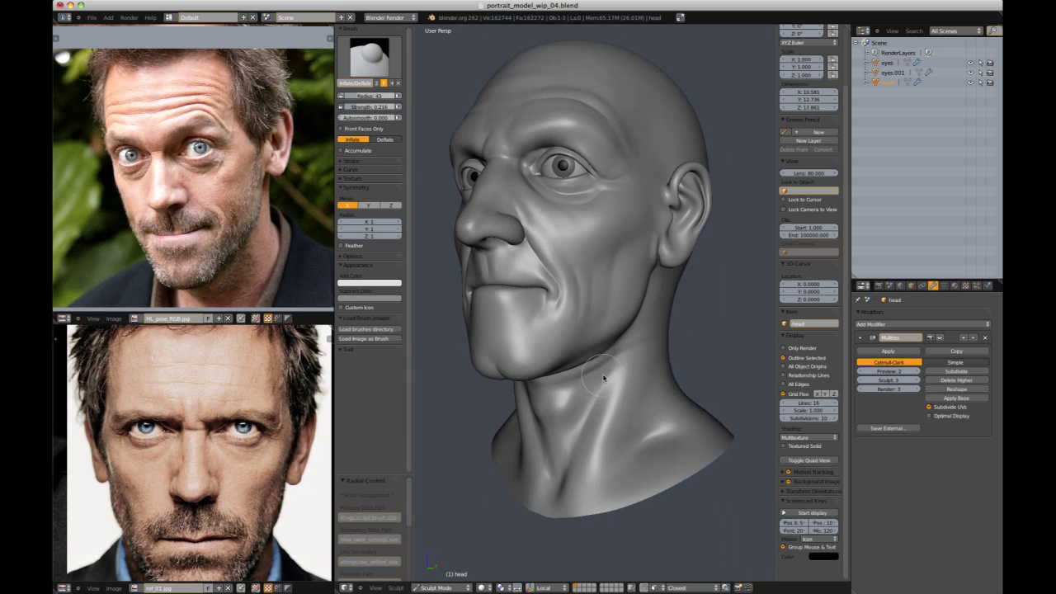
key("f")
left_click(612, 376)
- Define the neck muscle between the ear and the jaw with the Crease brush at radius 34 and strength 0.216
scroll(627, 363, "down", 4)
middle_click_drag(734, 297, 681, 285)
middle_click_drag(573, 278, 625, 273)
scroll(623, 289, "up", 2)
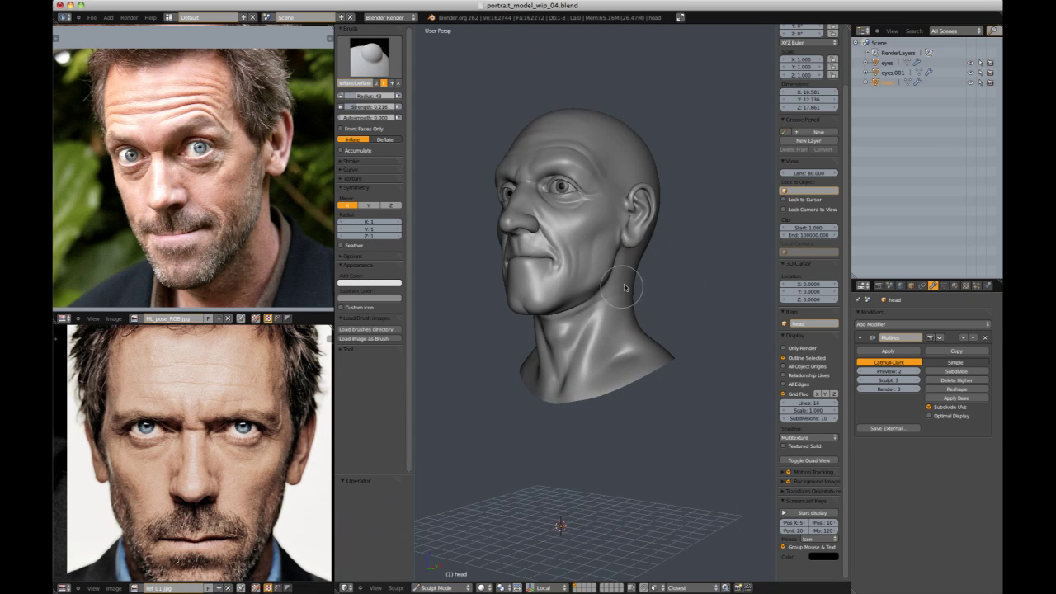
middle_click_drag(652, 307, 589, 302)
scroll(589, 302, "up", 3)
key("shift+c")
key("f")
left_click(594, 272)
scroll(596, 255, "up", 2)
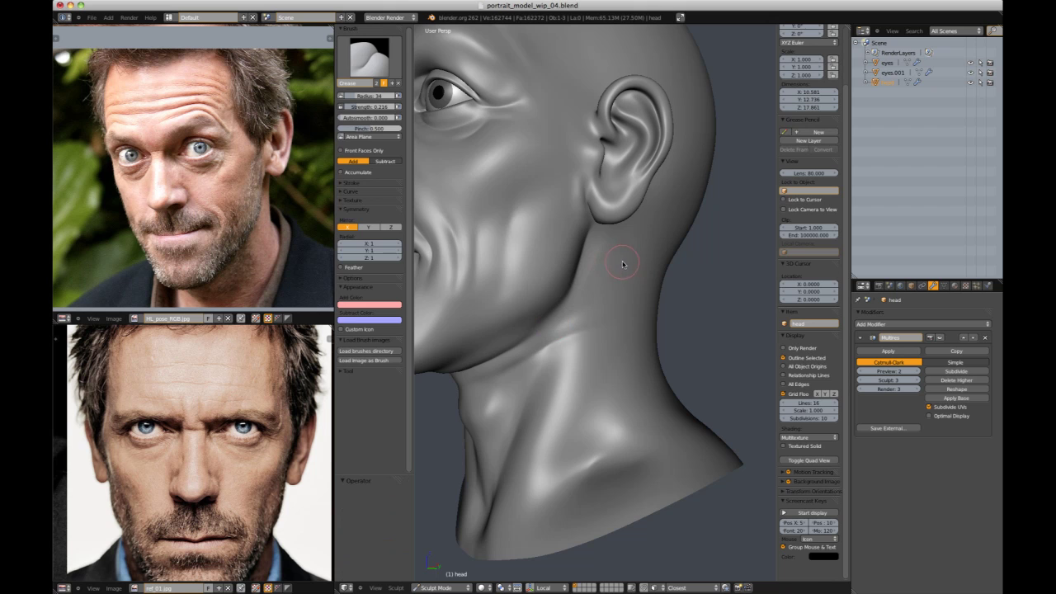
- Sharpen the groove behind the jaw corner with the Inflate brush and the Crease brush at radius 29
key("i")
key("shift+c")
mouse_move(597, 270)
middle_mouse_down()
mouse_move(677, 250)
mouse_move(658, 240)
mouse_move(684, 224)
middle_mouse_up()
scroll(602, 283, "down", 3)
scroll(657, 240, "up", 3)
scroll(657, 240, "down", 3)
scroll(657, 240, "down", 3)
scroll(608, 311, "up", 4)
scroll(608, 310, "up", 3)
key("i")
key("shift+c")
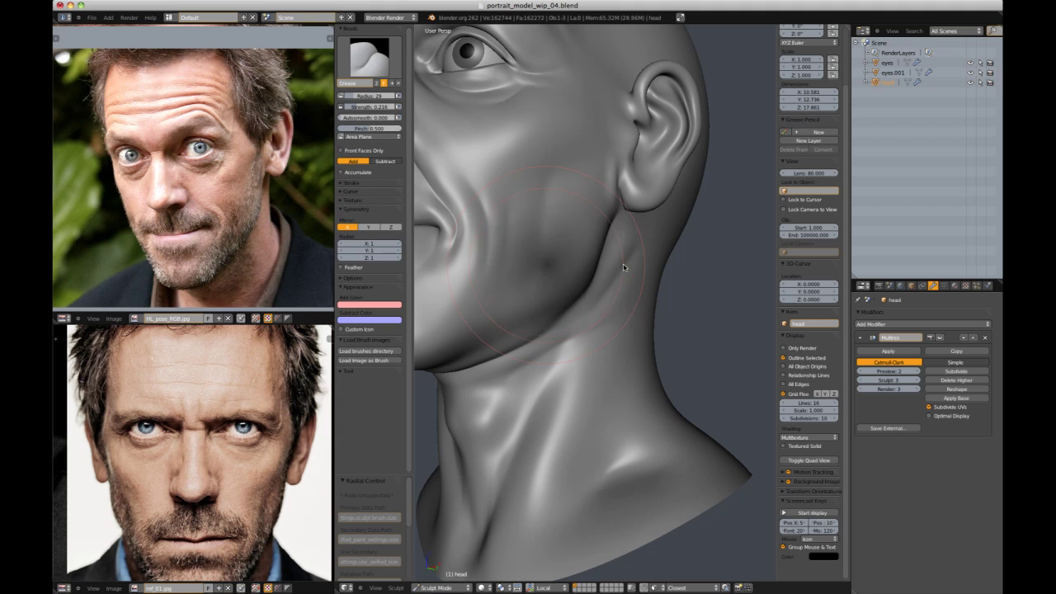
- Carve narrow creases into the neck skin below the ear with the Crease brush at radius 17
scroll(663, 229, "down", 5)
mouse_move(623, 272)
middle_mouse_down()
mouse_move(662, 228)
mouse_move(594, 276)
mouse_move(634, 254)
middle_mouse_up()
scroll(594, 276, "up", 5)
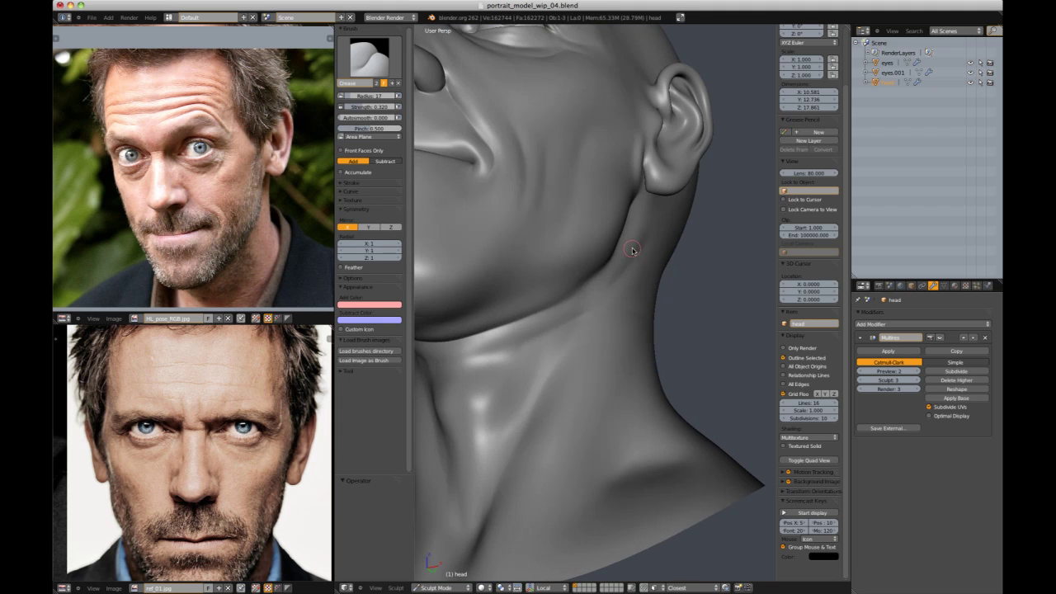
scroll(635, 283, "down", 5)
scroll(690, 236, "up", 5)
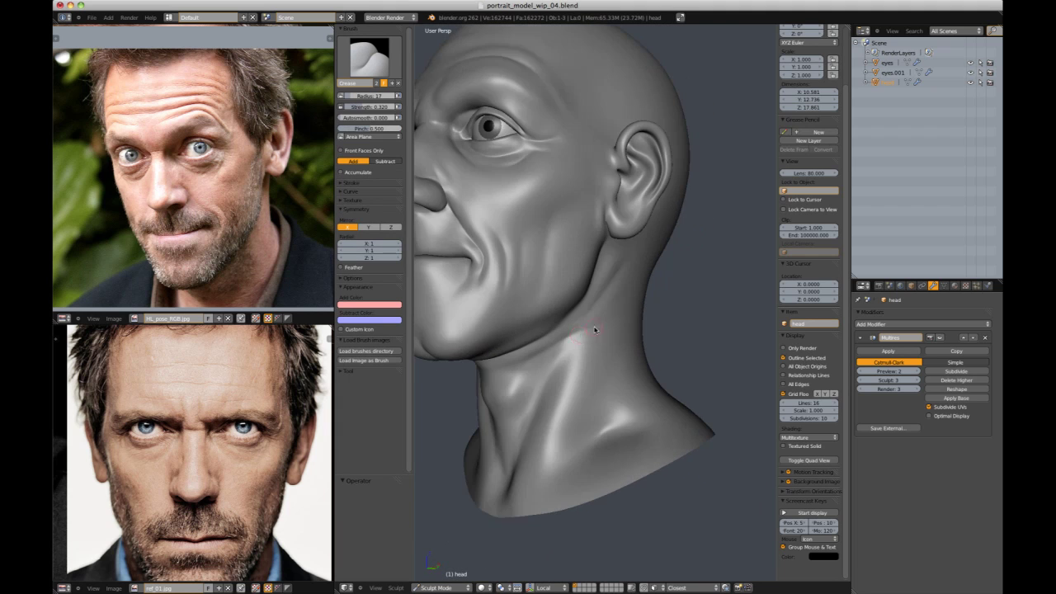
- Add fine wrinkles across the side of the neck with the Crease brush at radius 10
middle_click_drag(612, 312, 574, 330)
scroll(690, 207, "down", 7)
middle_click_drag(690, 207, 649, 212)
scroll(648, 212, "up", 5)
key("shift+c")
key("shift+f")
left_click(597, 323)
key("f")
left_click(595, 323)
middle_click_drag(596, 324, 558, 368)
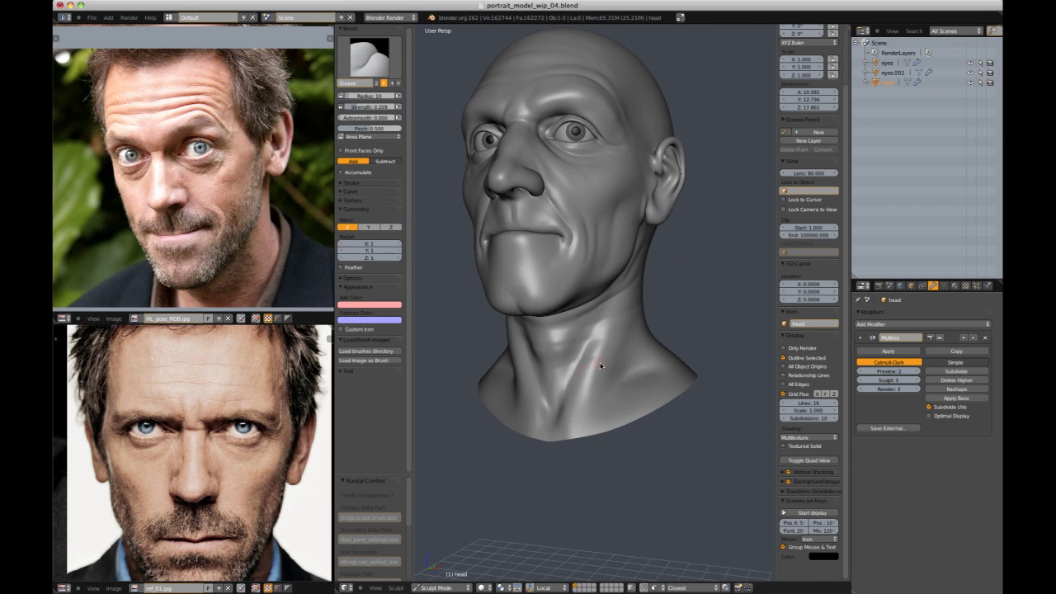
- Refine the lower front of the neck around the tendons with the Inflate brush at radius 57 and strength 0.384
middle_click_drag(642, 334, 569, 330)
scroll(569, 330, "down", 5)
middle_click_drag(569, 255, 714, 239)
scroll(714, 238, "up", 5)
key("f")
scroll(690, 198, "down", 6)
mouse_move(742, 206)
middle_mouse_down()
mouse_move(690, 189)
mouse_move(653, 330)
middle_mouse_up()
scroll(679, 236, "up", 6)
key("i")
key("f")
left_click(528, 396)
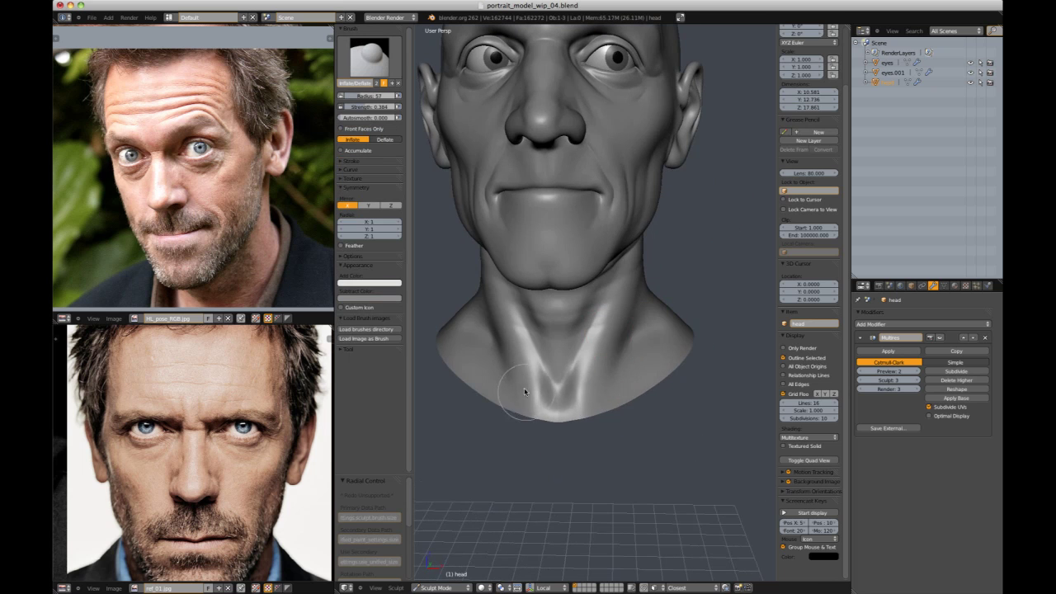
- Build up the collarbone along the base of the neck with the Inflate brush
mouse_move(559, 391)
middle_mouse_down()
mouse_move(631, 320)
mouse_move(619, 351)
mouse_move(633, 384)
mouse_move(587, 394)
middle_mouse_up()
scroll(610, 346, "down", 5)
middle_click_drag(666, 281, 650, 264)
scroll(636, 276, "down", 3)
scroll(594, 322, "up", 3)
mouse_move(510, 359)
middle_mouse_down()
mouse_move(552, 366)
mouse_move(495, 371)
middle_mouse_up()
scroll(549, 365, "up", 2)
key("f")
left_click(538, 369)
- Define the collarbone's edge with the Crease brush at radius 25 and strength 0.384
mouse_move(680, 340)
middle_mouse_down()
mouse_move(649, 327)
mouse_move(694, 331)
mouse_move(648, 331)
middle_mouse_up()
scroll(698, 324, "down", 1)
scroll(644, 342, "up", 2)
key("shift+c")
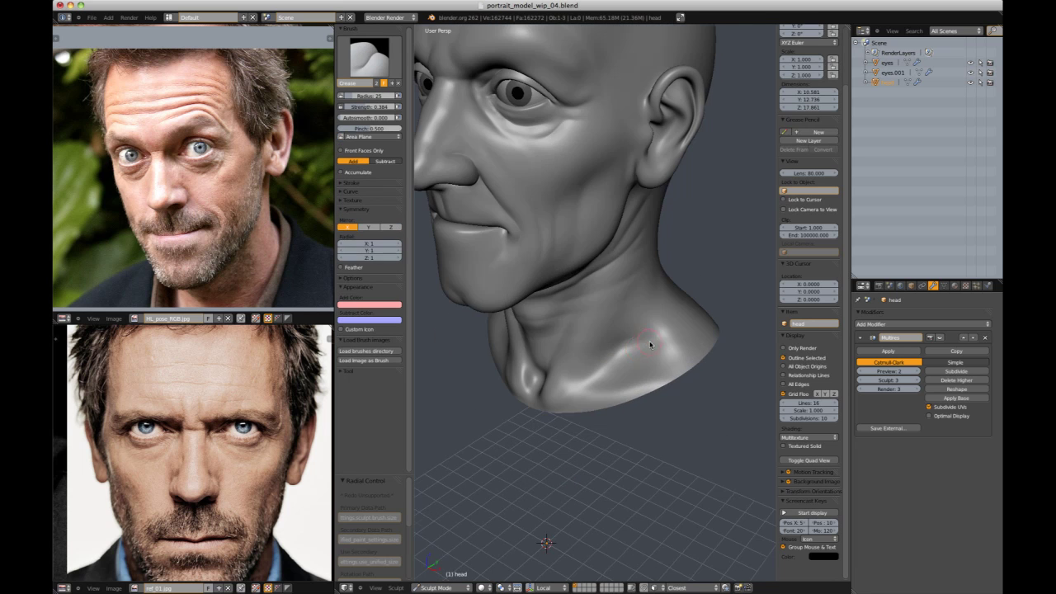
left_click_drag(639, 349, 653, 344)
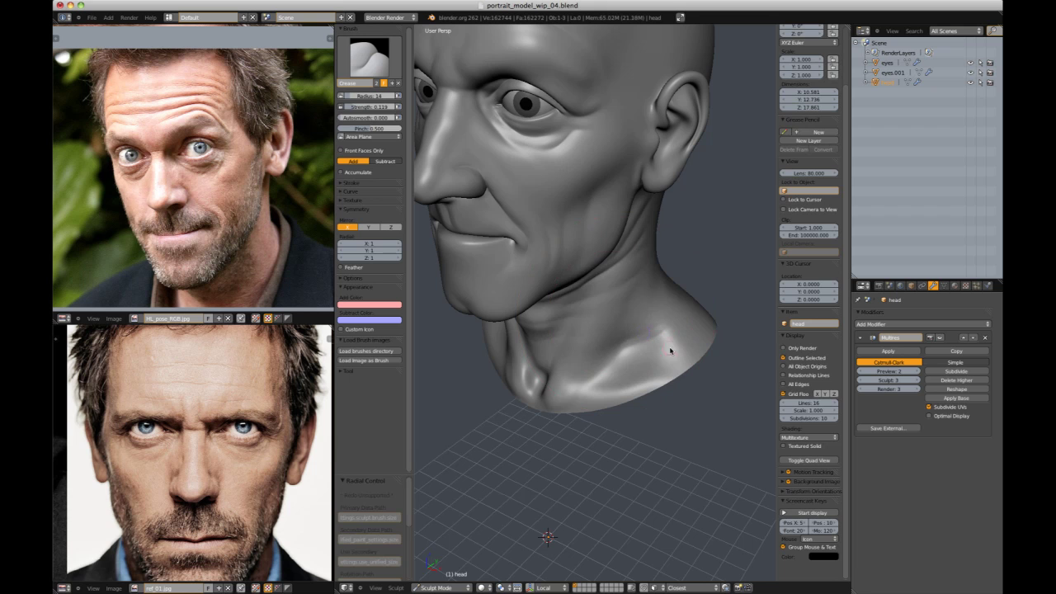
- Adjust the head's form around the upper ear with the Grab brush
scroll(704, 289, "down", 5)
scroll(636, 267, "up", 2)
mouse_move(700, 226)
middle_mouse_down()
mouse_move(603, 299)
mouse_move(532, 258)
mouse_move(652, 297)
mouse_move(581, 387)
mouse_move(637, 365)
middle_mouse_up()
scroll(603, 299, "up", 2)
scroll(619, 361, "down", 3)
mouse_move(676, 267)
middle_mouse_down()
mouse_move(572, 207)
mouse_move(657, 266)
mouse_move(498, 373)
mouse_move(500, 319)
mouse_move(507, 377)
mouse_move(619, 306)
mouse_move(711, 316)
mouse_move(674, 250)
mouse_move(610, 305)
mouse_move(669, 333)
middle_mouse_up()
scroll(657, 265, "up", 4)
scroll(657, 266, "up", 2)
key("g")
scroll(674, 249, "down", 7)
scroll(611, 305, "up", 5)
scroll(586, 330, "up", 3)
- Shape the skin fold in front of the upper ear with the Inflate, Crease and Pinch brushes
key("i")
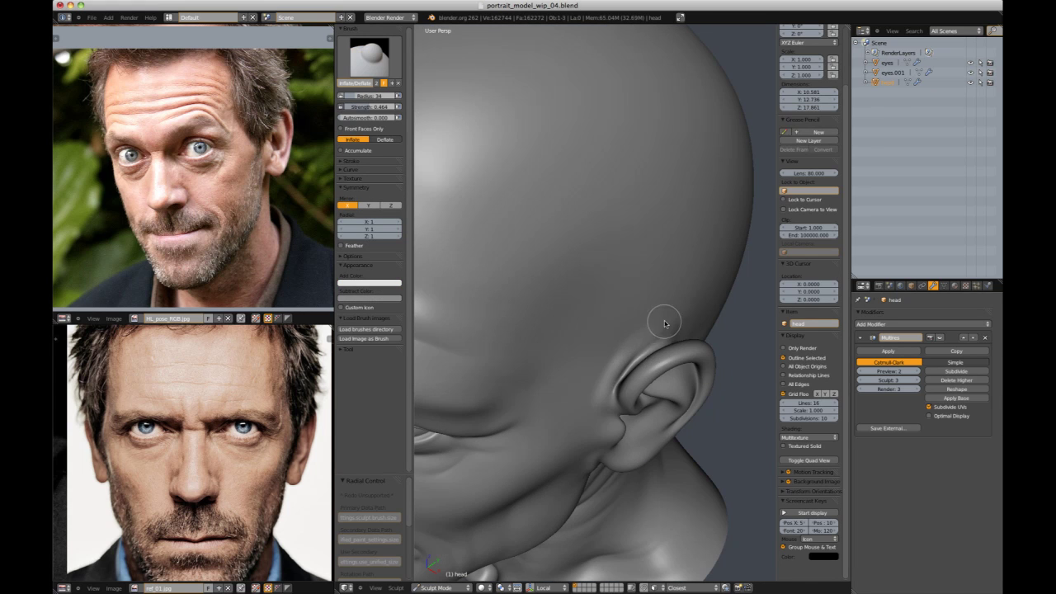
middle_click_drag(598, 370, 608, 306)
key("shift+c")
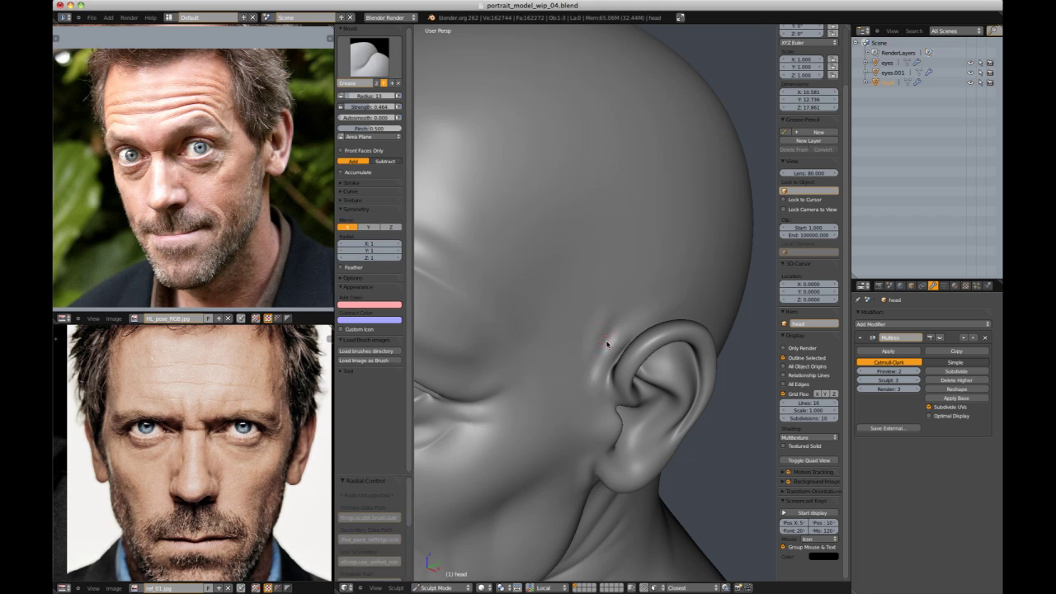
key("p")
mouse_move(611, 342)
middle_mouse_down()
mouse_move(711, 236)
mouse_move(690, 325)
mouse_move(681, 259)
mouse_move(684, 300)
middle_mouse_up()
scroll(629, 345, "up", 3)
- Add volume where the front of the ear meets the cheek with the Inflate brush at radius 37
key("i")
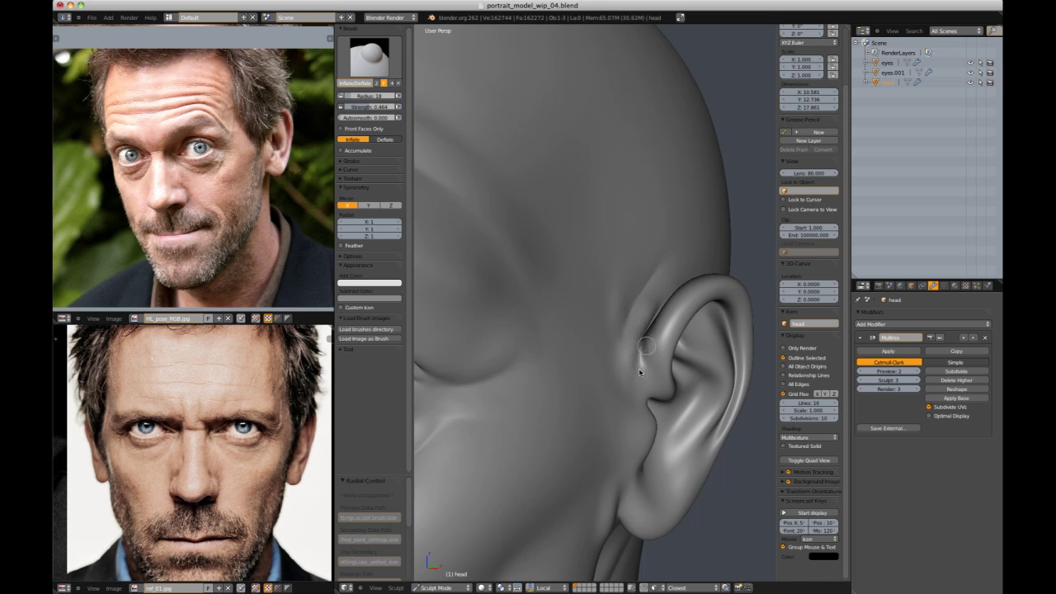
key("f")
left_click(668, 345)
scroll(674, 329, "down", 4)
mouse_move(674, 329)
middle_mouse_down()
mouse_move(674, 231)
mouse_move(674, 262)
mouse_move(635, 330)
middle_mouse_up()
scroll(665, 276, "up", 6)
middle_click_drag(587, 378, 669, 361)
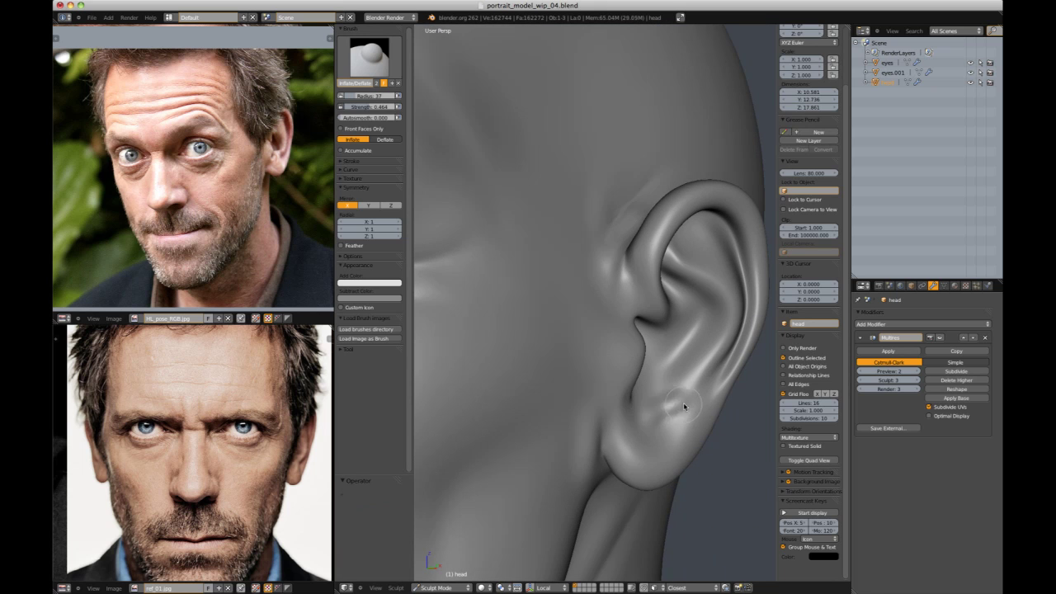
- Sculpt the cartilage above the earlobe with the Draw brush at radius 37, undoing the last stroke
key("d")
mouse_move(659, 417)
middle_mouse_down()
mouse_move(617, 406)
mouse_move(598, 436)
middle_mouse_up()
left_click_drag(599, 435, 594, 447)
middle_click_drag(595, 447, 667, 360)
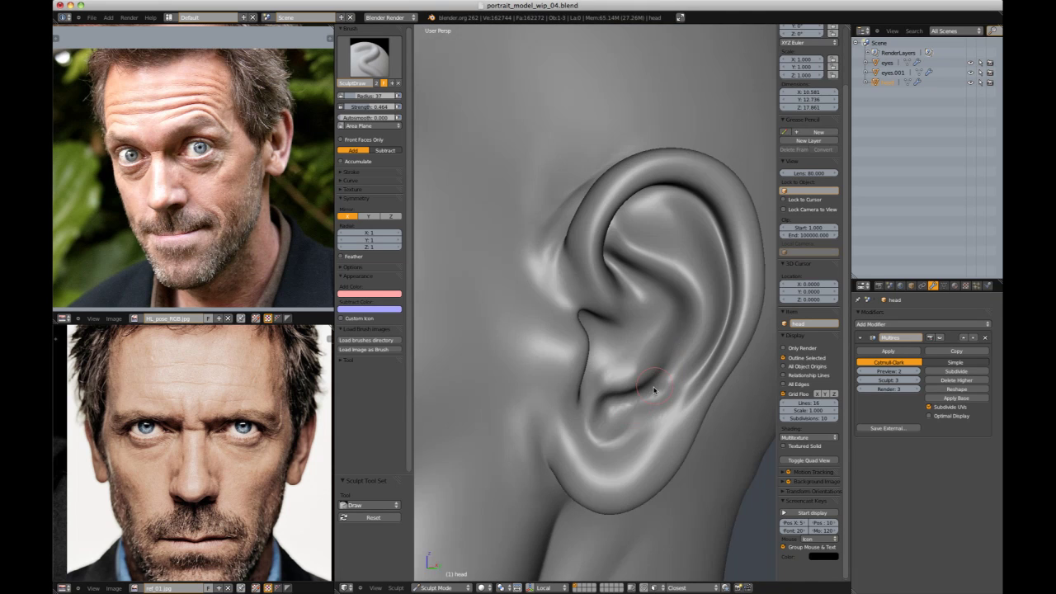
mouse_move(630, 416)
middle_mouse_down()
mouse_move(572, 442)
mouse_move(686, 239)
mouse_move(618, 393)
mouse_move(528, 412)
mouse_move(539, 432)
mouse_move(652, 426)
mouse_move(700, 262)
mouse_move(561, 424)
mouse_move(582, 363)
middle_mouse_up()
scroll(566, 457, "down", 8)
scroll(618, 393, "up", 7)
key("ctrl+z")
- Resize the Draw brush and rework the transition between the inner ear and the earlobe
key("f")
left_click(671, 426)
scroll(701, 262, "down", 7)
scroll(574, 417, "up", 8)
scroll(605, 410, "down", 7)
mouse_move(604, 410)
middle_mouse_down()
mouse_move(695, 267)
mouse_move(684, 349)
mouse_move(634, 376)
mouse_move(643, 383)
middle_mouse_up()
scroll(684, 349, "up", 4)
- Refine the lower ear rim with the Crease and Inflate brushes at strength 0.337, using radius 18 for Inflate
key("shift+c")
key("shift+f")
left_click(644, 367)
key("i")
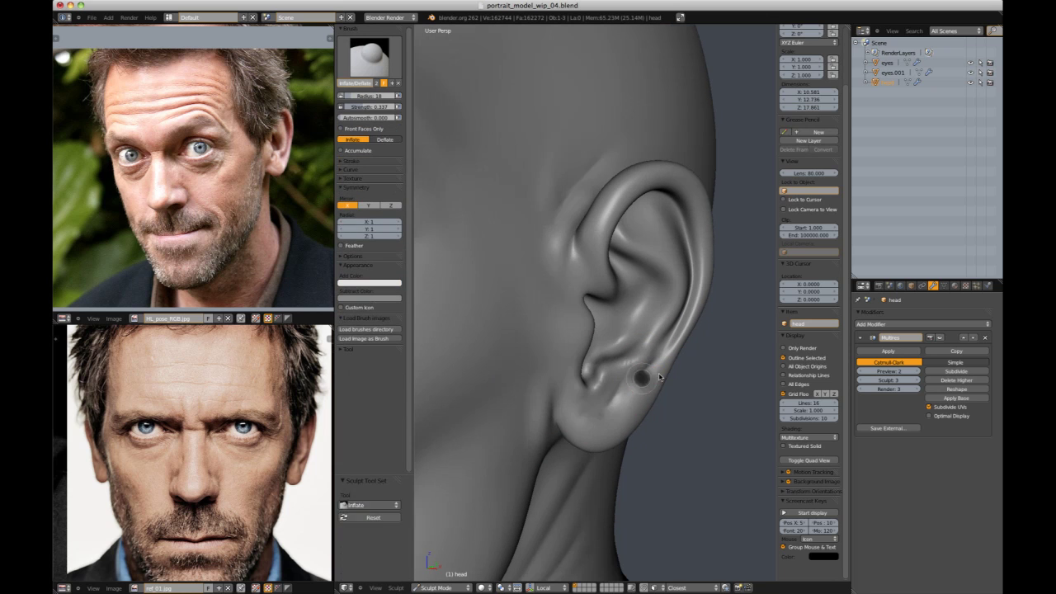
scroll(593, 410, "down", 5)
mouse_move(592, 410)
middle_mouse_down()
mouse_move(653, 311)
mouse_move(567, 288)
mouse_move(610, 314)
mouse_move(560, 304)
mouse_move(599, 283)
mouse_move(615, 382)
mouse_move(570, 350)
mouse_move(707, 229)
mouse_move(660, 339)
middle_mouse_up()
scroll(653, 311, "up", 7)
- Shape the ear's inner folds with the Draw brush, adjusting its radius between strokes
key("d")
scroll(707, 228, "down", 8)
scroll(660, 339, "up", 7)
mouse_move(646, 302)
middle_mouse_down()
mouse_move(700, 316)
mouse_move(685, 323)
mouse_move(714, 292)
middle_mouse_up()
key("f")
left_click(721, 325)
mouse_move(679, 328)
middle_mouse_down()
mouse_move(684, 417)
mouse_move(690, 380)
mouse_move(674, 304)
mouse_move(702, 370)
mouse_move(615, 397)
mouse_move(631, 354)
middle_mouse_up()
key("f")
left_click(707, 373)
- Strengthen the ridges around the ear opening and earlobe with the Inflate and Crease brushes
key("i")
mouse_move(631, 355)
middle_mouse_down("ctrl")
mouse_move(648, 316)
mouse_move(606, 285)
middle_mouse_up("ctrl")
key("shift+c")
mouse_move(559, 422)
middle_mouse_down()
mouse_move(632, 349)
mouse_move(613, 382)
mouse_move(584, 369)
middle_mouse_up()
key("i")
mouse_move(640, 351)
middle_mouse_down()
mouse_move(730, 196)
mouse_move(665, 239)
middle_mouse_up()
mouse_move(664, 239)
middle_mouse_down("ctrl")
mouse_move(641, 330)
mouse_move(544, 313)
middle_mouse_up("ctrl")
- Reposition the fold in the upper inner ear with the Grab brush
key("g")
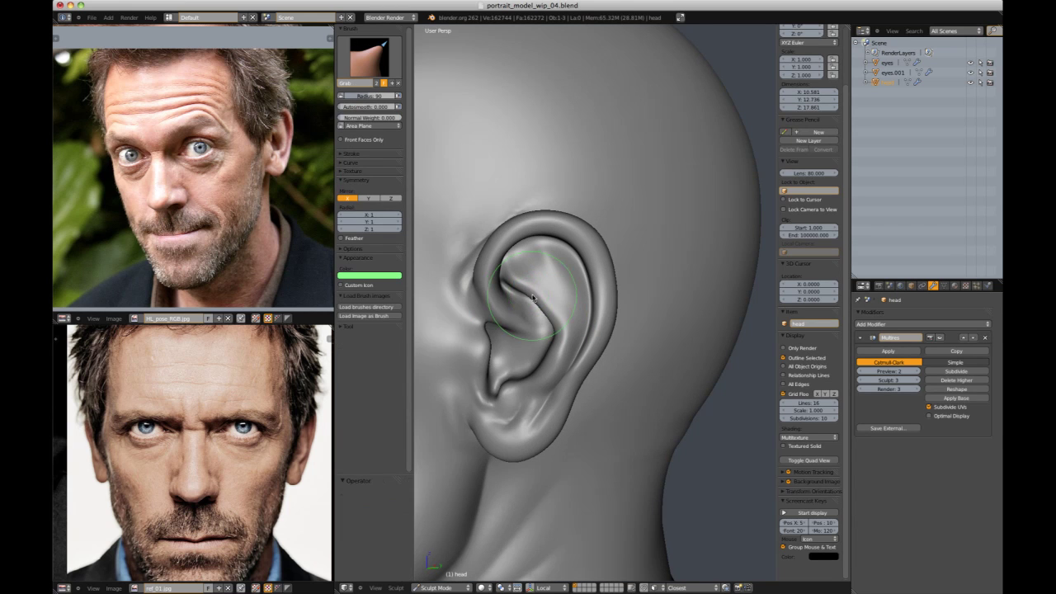
left_click_drag(532, 301, 538, 302)
mouse_move(537, 302)
middle_mouse_down()
mouse_move(554, 323)
mouse_move(570, 311)
mouse_move(575, 330)
middle_mouse_up()
middle_click_drag(575, 330, 577, 311, "ctrl")
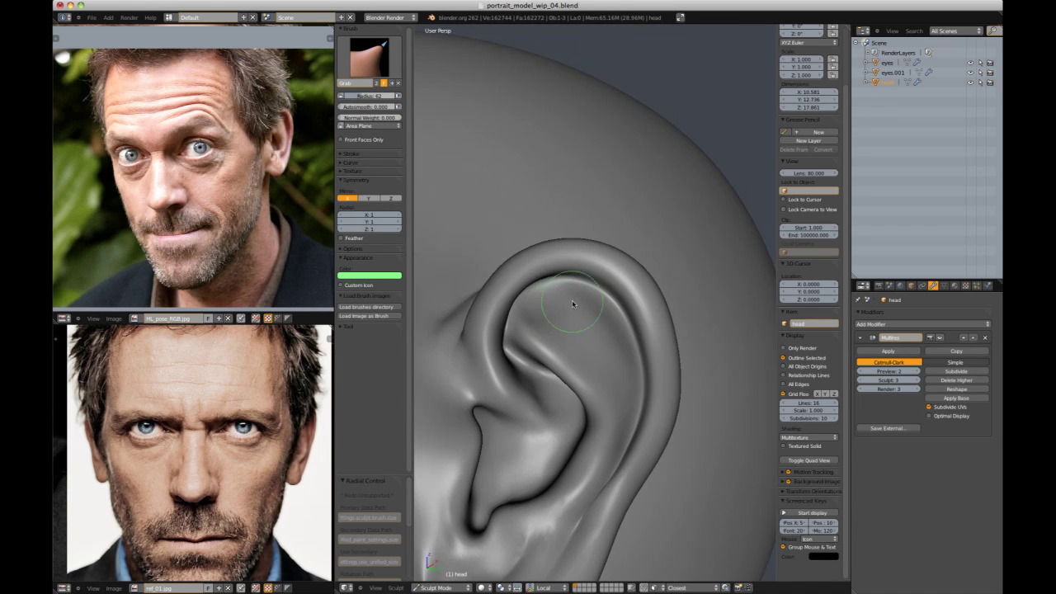
- Sculpt the hollow below the ear's upper rim with the Draw brush at radius 47 and strength 0.337
key("d")
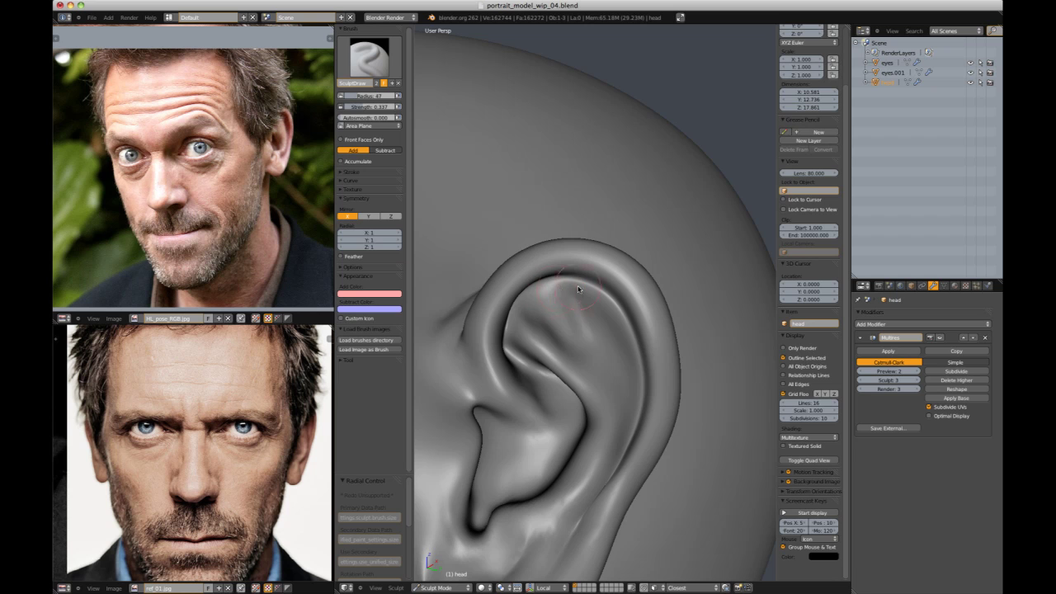
middle_click_drag(545, 316, 578, 252, "ctrl")
middle_click_drag(577, 252, 714, 244)
mouse_move(714, 244)
middle_mouse_down("ctrl")
mouse_move(688, 222)
mouse_move(681, 306)
mouse_move(594, 351)
middle_mouse_up("ctrl")
- Adjust the ear's shape with the Grab brush and add volume with the Inflate brush at strength 0.559
key("g")
mouse_move(594, 351)
middle_mouse_down()
mouse_move(647, 345)
mouse_move(652, 297)
mouse_move(572, 337)
mouse_move(539, 340)
mouse_move(641, 264)
middle_mouse_up()
scroll(572, 337, "up", 3)
key("i")
key("shift+f")
left_click(508, 341)
scroll(544, 350, "down", 6)
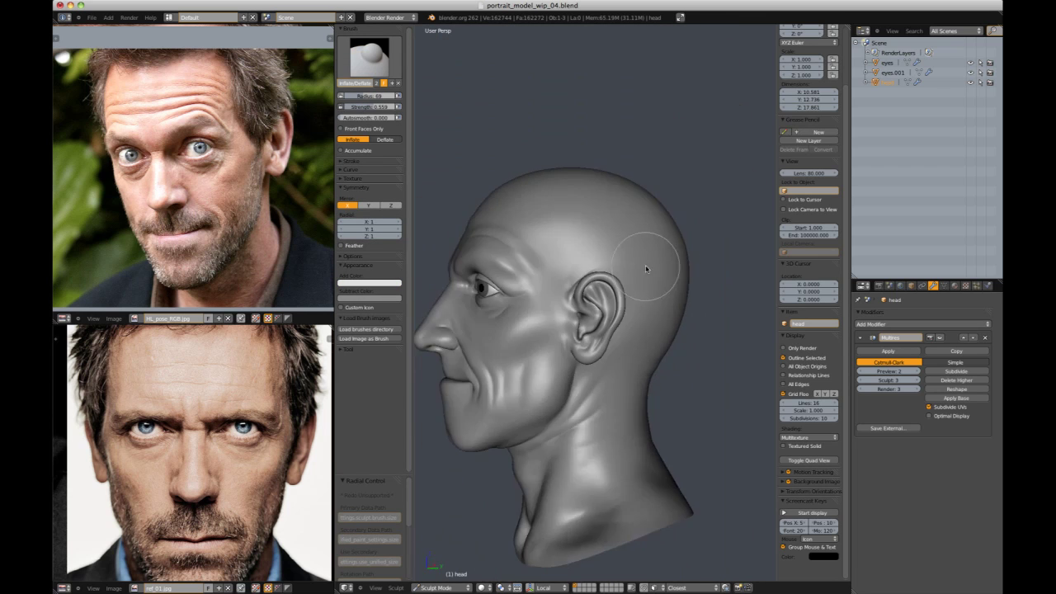
- Thicken the inner edge of the ear's rear rim with a stronger Inflate brush at radius 46
scroll(574, 354, "up", 5)
scroll(574, 353, "up", 2)
scroll(585, 347, "down", 8)
mouse_move(585, 346)
middle_mouse_down()
mouse_move(701, 224)
mouse_move(566, 283)
middle_mouse_up()
scroll(605, 264, "up", 8)
scroll(566, 283, "up", 4)
key("shift+f")
left_click(549, 274)
key("f")
left_click(523, 231)
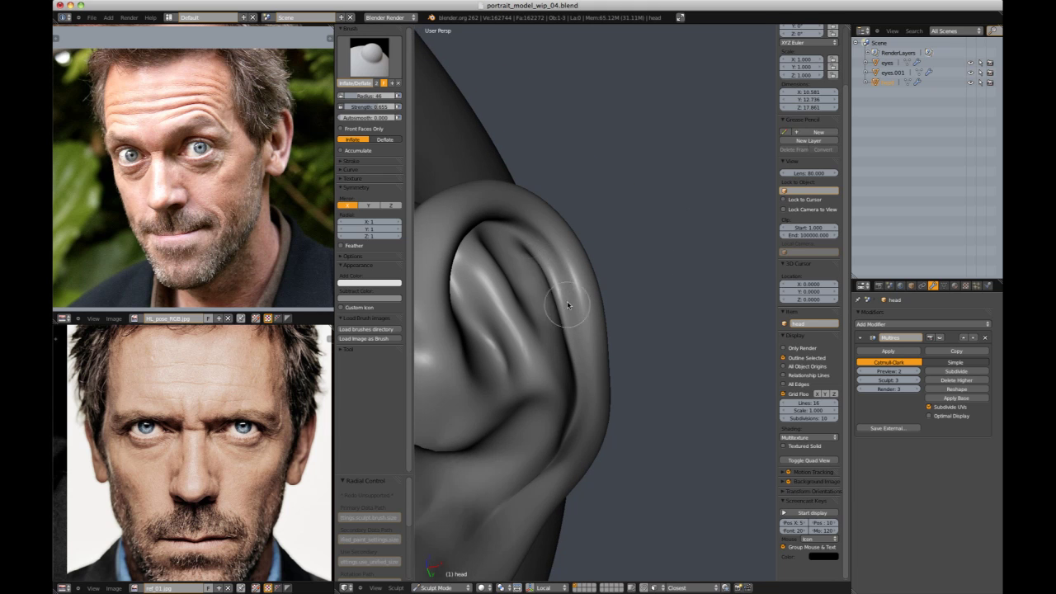
scroll(569, 347, "up", 3)
left_click_drag(542, 266, 572, 371)
- Continue inflating along the ear's upper rim and its inner edge
scroll(573, 320, "down", 4)
middle_click_drag(574, 320, 554, 207)
scroll(554, 207, "up", 3)
left_click_drag(557, 217, 587, 319)
middle_click_drag(587, 318, 553, 238)
left_click_drag(554, 239, 581, 261)
scroll(540, 215, "down", 3)
mouse_move(540, 215)
middle_mouse_down()
mouse_move(487, 243)
mouse_move(540, 245)
mouse_move(504, 238)
middle_mouse_up()
scroll(539, 245, "up", 3)
- Build up the ridges in the upper inner ear with the Inflate brush, enlarging its radius to 68
scroll(707, 142, "down", 7)
mouse_move(707, 143)
middle_mouse_down()
mouse_move(653, 173)
mouse_move(639, 245)
mouse_move(612, 228)
middle_mouse_up()
scroll(653, 172, "up", 5)
key("f")
left_click(613, 230)
left_click_drag(639, 260, 640, 285)
middle_click_drag(640, 285, 677, 312)
scroll(660, 264, "down", 5)
scroll(567, 312, "up", 4)
mouse_move(638, 230)
middle_mouse_down()
mouse_move(567, 312)
mouse_move(528, 304)
middle_mouse_up()
key("f")
left_click(521, 299)
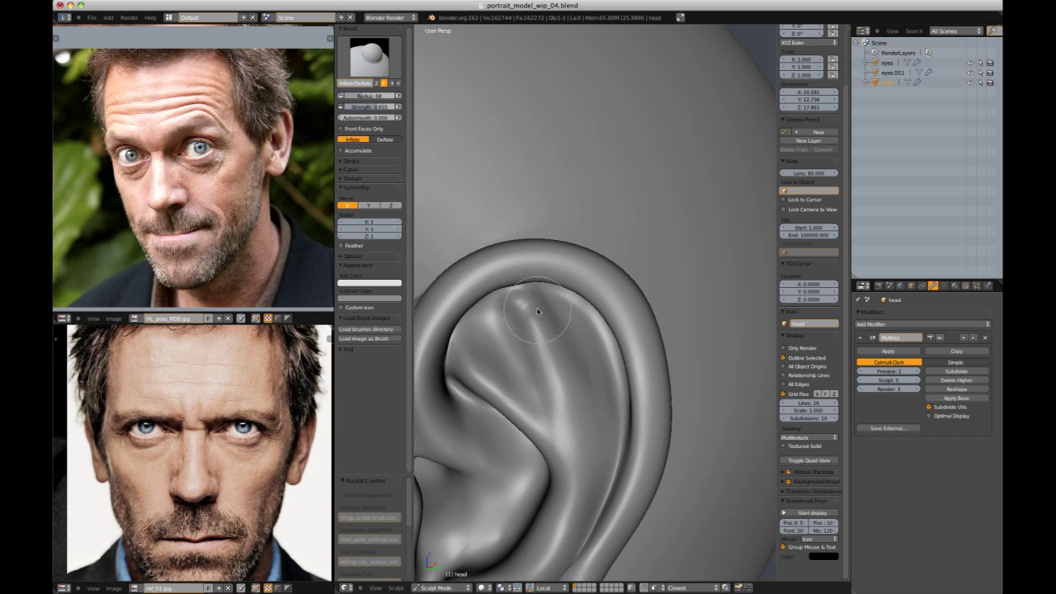
- Adjust the upper ear with the Grab brush and deepen the hollow behind its inner ridge with the Draw brush
middle_click_drag(583, 392, 559, 264)
scroll(649, 258, "down", 7)
scroll(569, 314, "up", 5)
mouse_move(649, 258)
middle_mouse_down()
mouse_move(569, 314)
mouse_move(608, 321)
mouse_move(594, 301)
middle_mouse_up()
key("g")
middle_click_drag(649, 281, 701, 284)
key("shift+c")
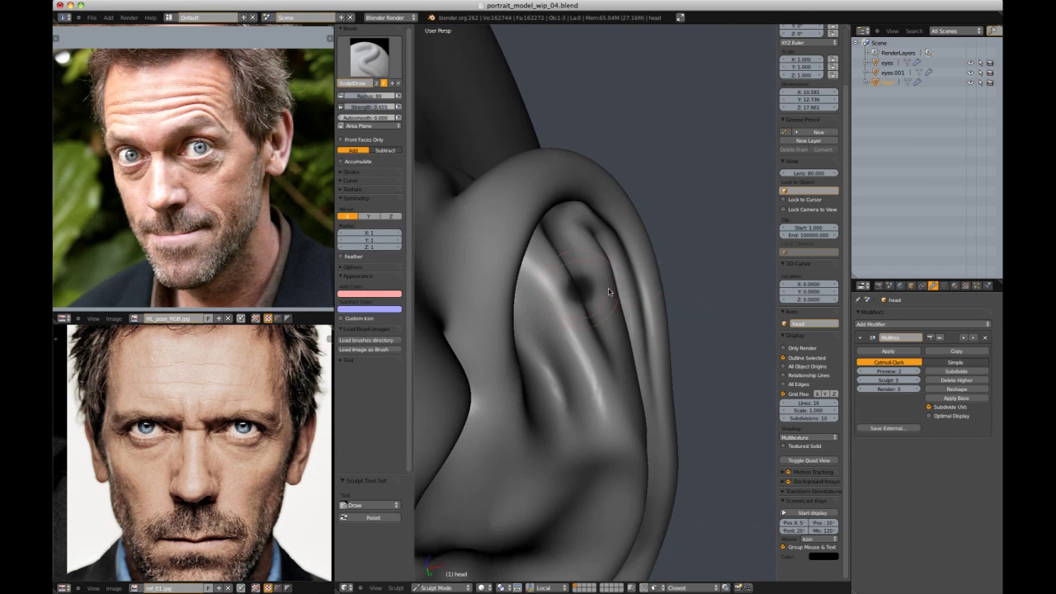
middle_click_drag(581, 289, 611, 264)
- Even out the volume of the ear's inner folds with the Inflate brush
key("i")
middle_click_drag(646, 358, 656, 314)
mouse_move(706, 237)
middle_mouse_down()
mouse_move(464, 189)
mouse_move(543, 217)
mouse_move(615, 177)
mouse_move(669, 240)
mouse_move(759, 239)
middle_mouse_up()
scroll(669, 240, "down", 10)
scroll(655, 236, "up", 8)
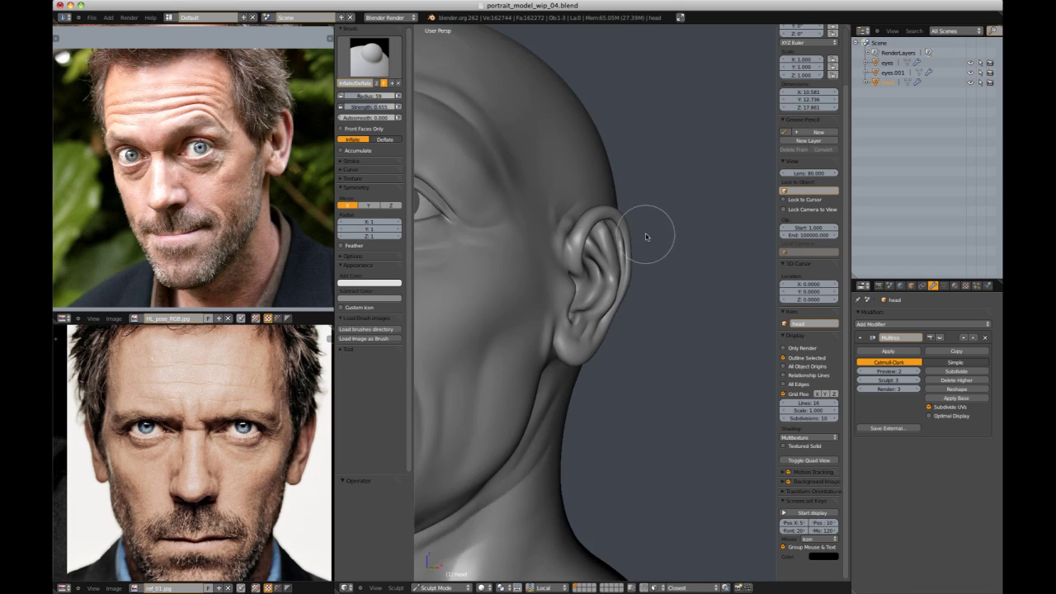
- Adjust the ear's outline against the head with the Grab brush and touch up its volume with Inflate
key("g")
middle_click_drag(569, 270, 536, 306)
key("i")
scroll(684, 240, "down", 10)
scroll(683, 240, "down", 3)
mouse_move(684, 240)
middle_mouse_down()
mouse_move(684, 203)
mouse_move(659, 202)
middle_mouse_up()
scroll(659, 201, "up", 2)
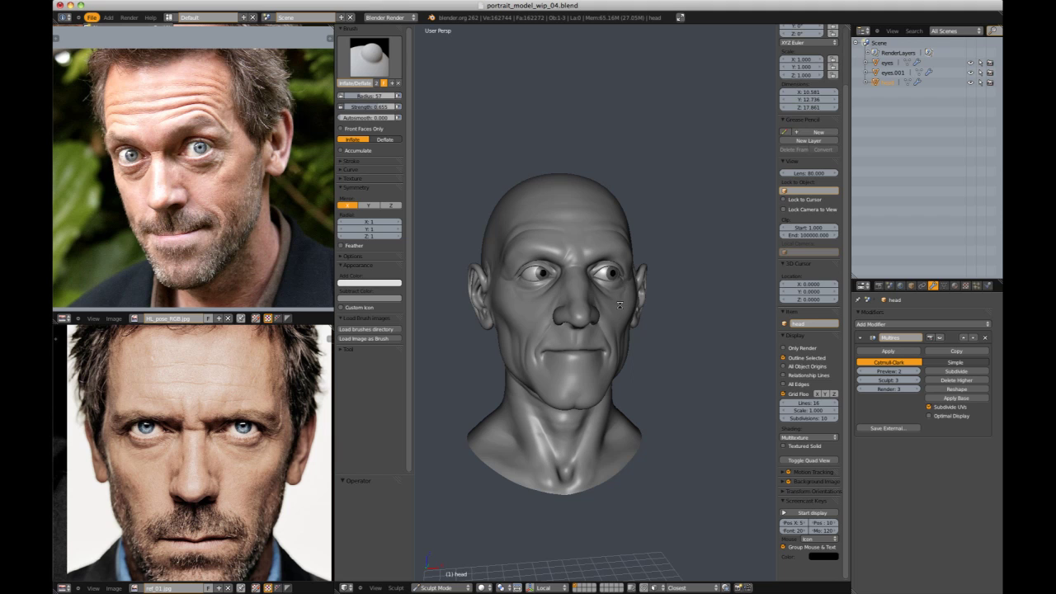
- Reshape the inner part of the upper eyelid with the Grab brush at radius 67
middle_click_drag(635, 304, 577, 247)
scroll(577, 247, "up", 8)
key("g")
scroll(640, 181, "down", 8)
scroll(640, 181, "up", 8)
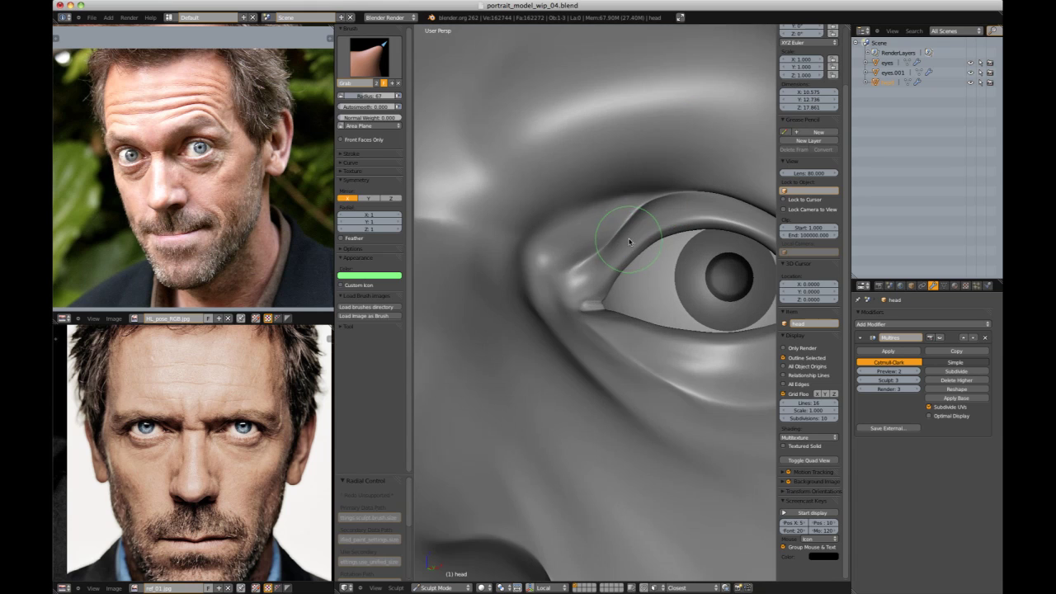
- Sharpen the upper eyelid fold toward the inner eye corner with the Crease brush and Pinch at radius 29, strength 0.301
key("shift+c")
key("p")
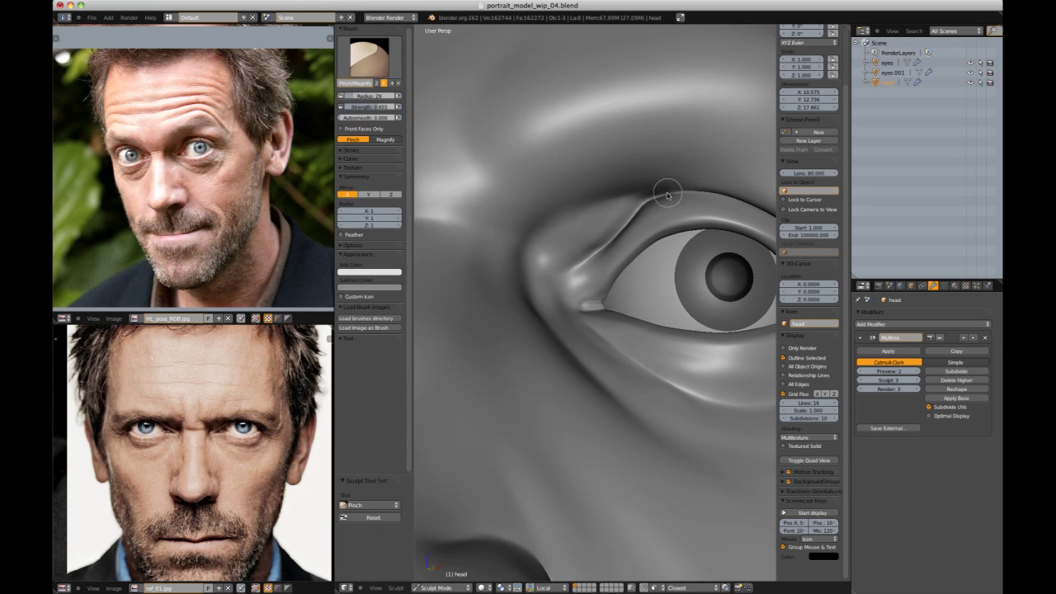
key("shift+f")
left_click(682, 197)
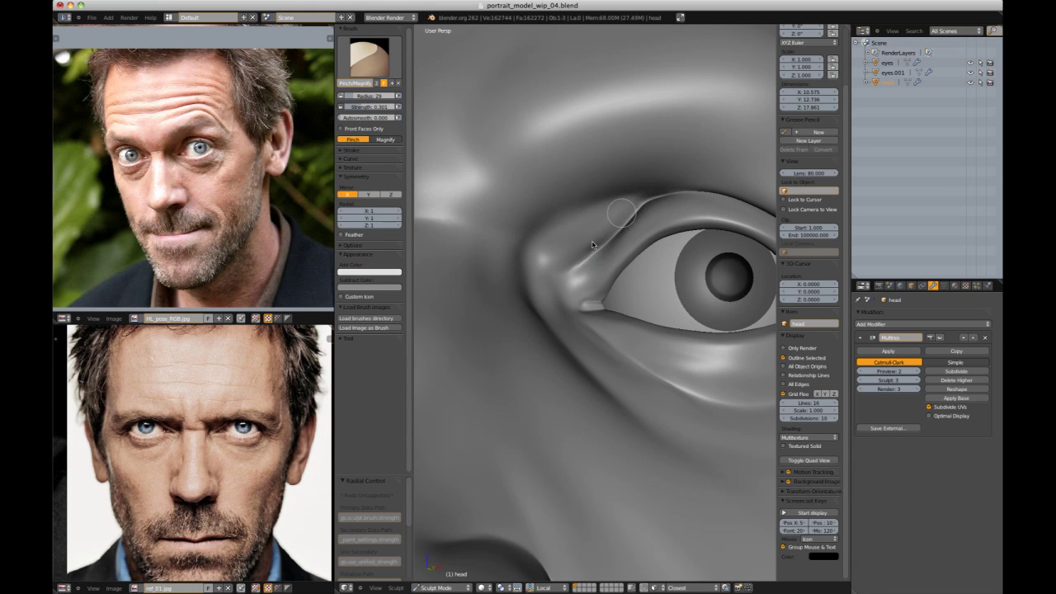
middle_click_drag(625, 213, 622, 224)
mouse_move(571, 284)
middle_mouse_down()
mouse_move(663, 223)
mouse_move(683, 164)
mouse_move(700, 207)
mouse_move(631, 209)
mouse_move(589, 271)
middle_mouse_up()
- Carve folds into the under-eye bag with the Draw brush at radius 32 and strength 0.178
scroll(690, 241, "up", 2)
key("shift+f")
left_click(617, 276)
scroll(664, 236, "down", 10)
scroll(589, 271, "up", 9)
key("d")
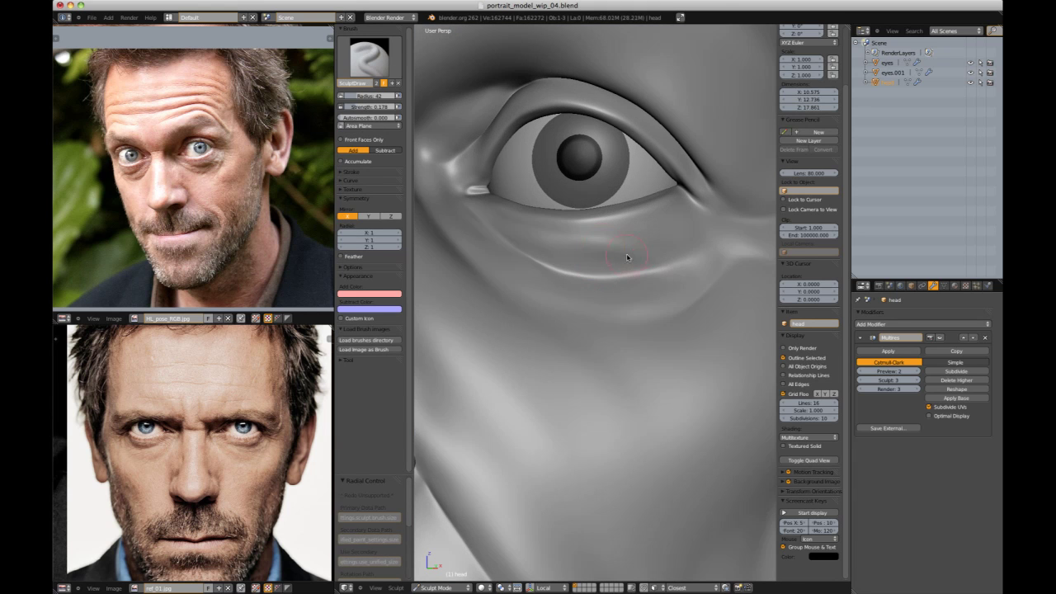
middle_click_drag(668, 270, 588, 275)
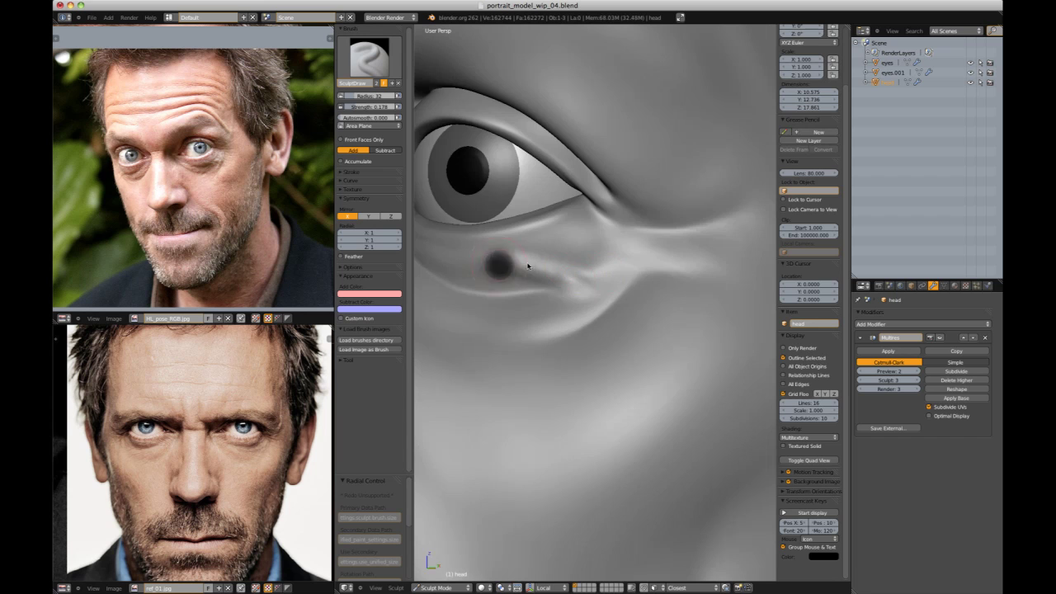
middle_click_drag(522, 266, 590, 236)
- Refine the wrinkles at the outer eye corner with the Pinch and Draw brushes at strength 0.178
key("p")
scroll(644, 281, "down", 8)
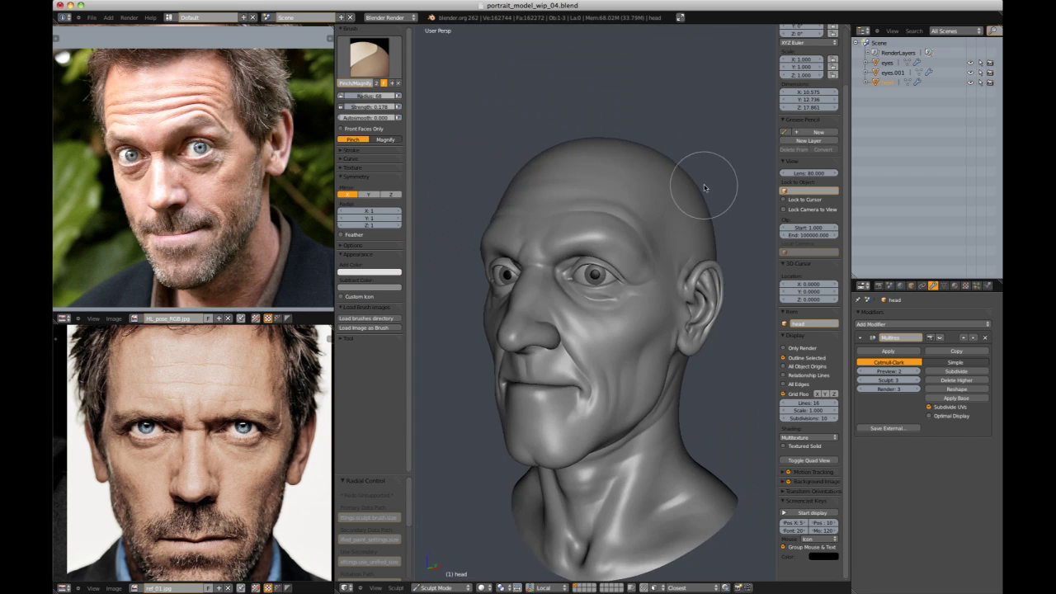
scroll(712, 188, "up", 7)
key("d")
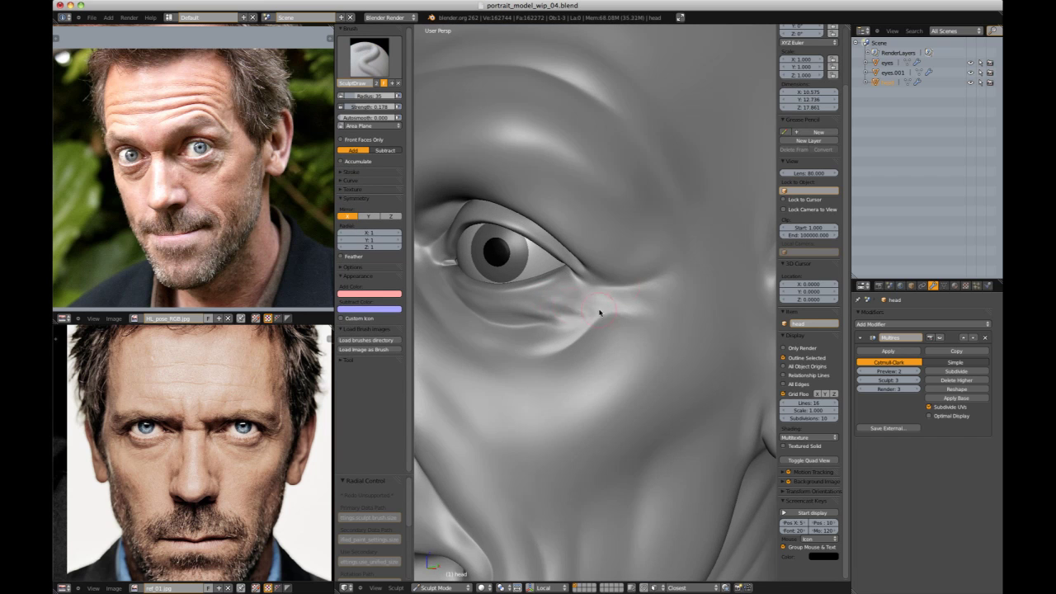
scroll(726, 207, "down", 8)
middle_click_drag(761, 291, 606, 331)
scroll(598, 335, "up", 5)
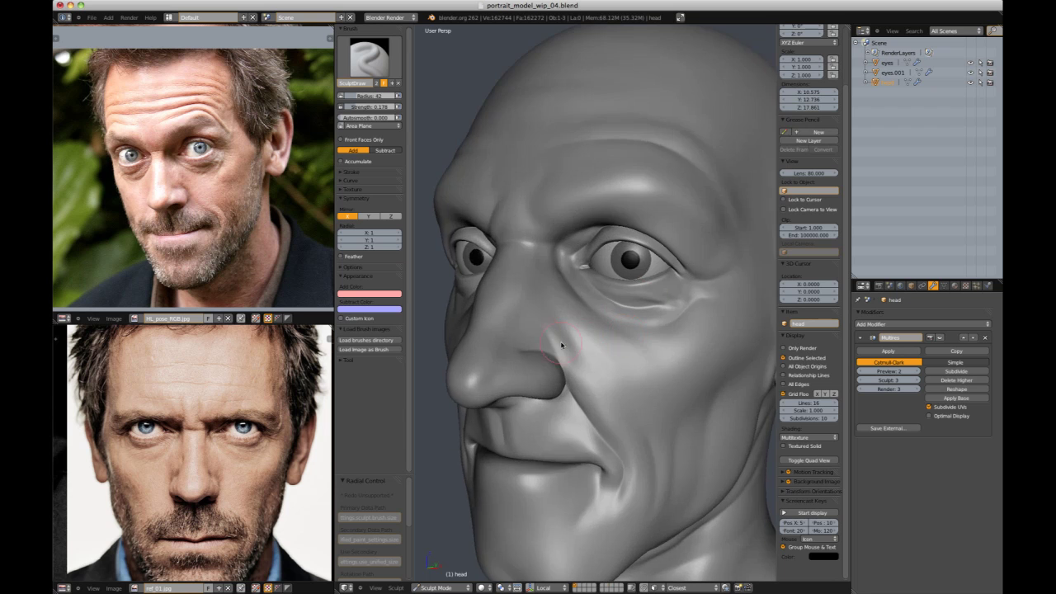
- Deepen the crease above the nostril wing with the Crease brush at radius 52 and strength 0.178
key("bracketright")
key("bracketright")
scroll(569, 328, "up", 3)
key("shift+c")
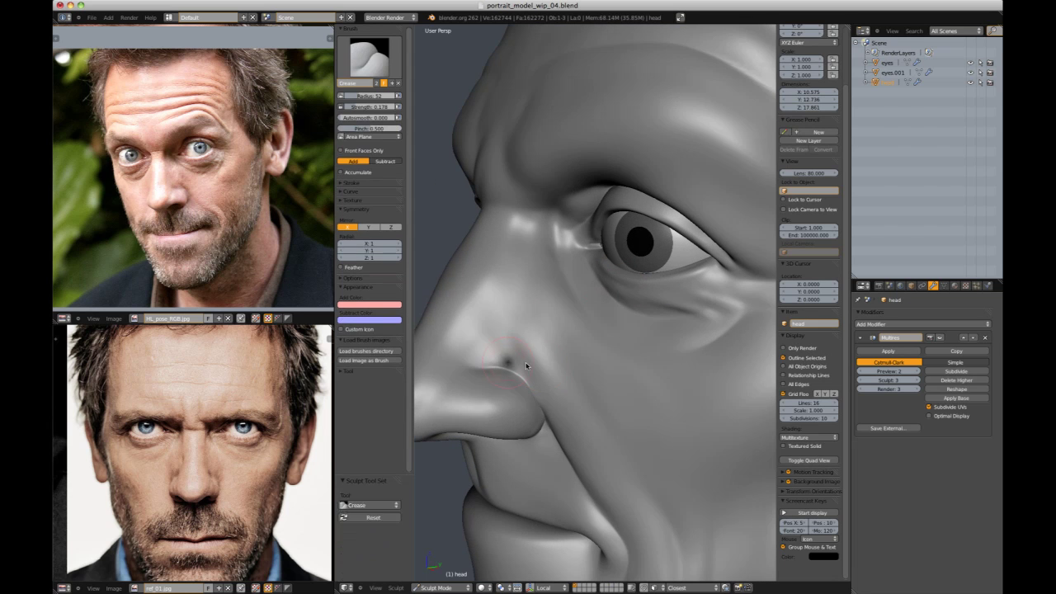
- Pull the nostril wing's rear and lower contour into shape with the Grab brush, up to radius 62
key("g")
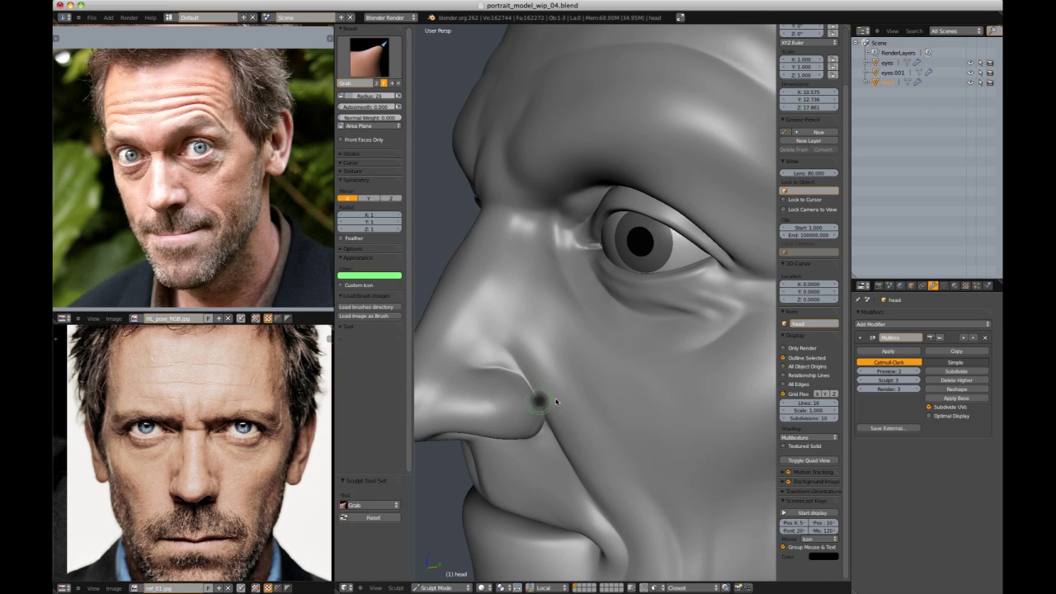
scroll(524, 395, "down", 6)
middle_click_drag(525, 341, 731, 259)
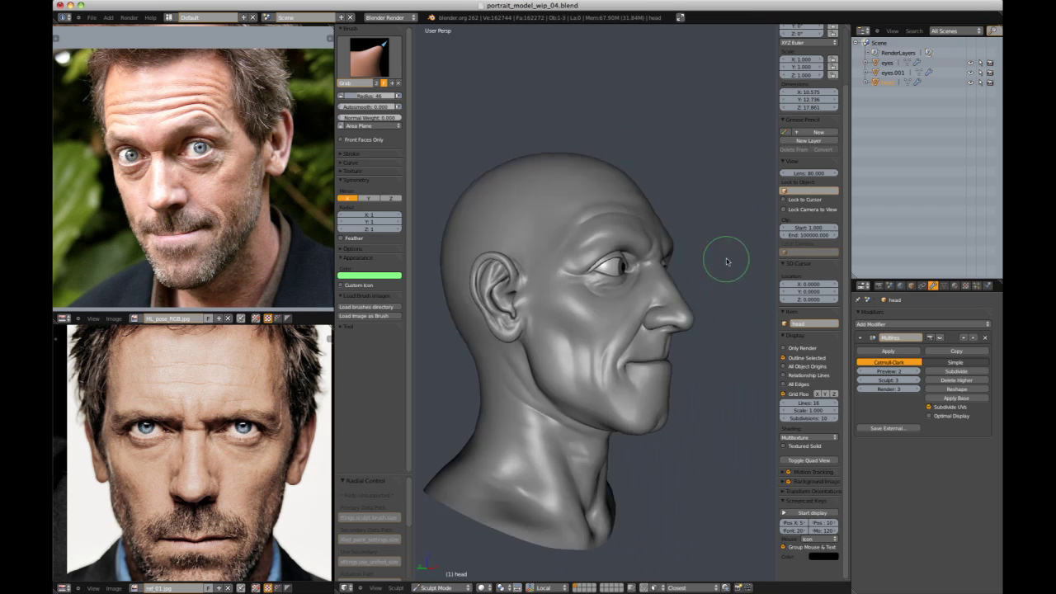
scroll(591, 336, "up", 6)
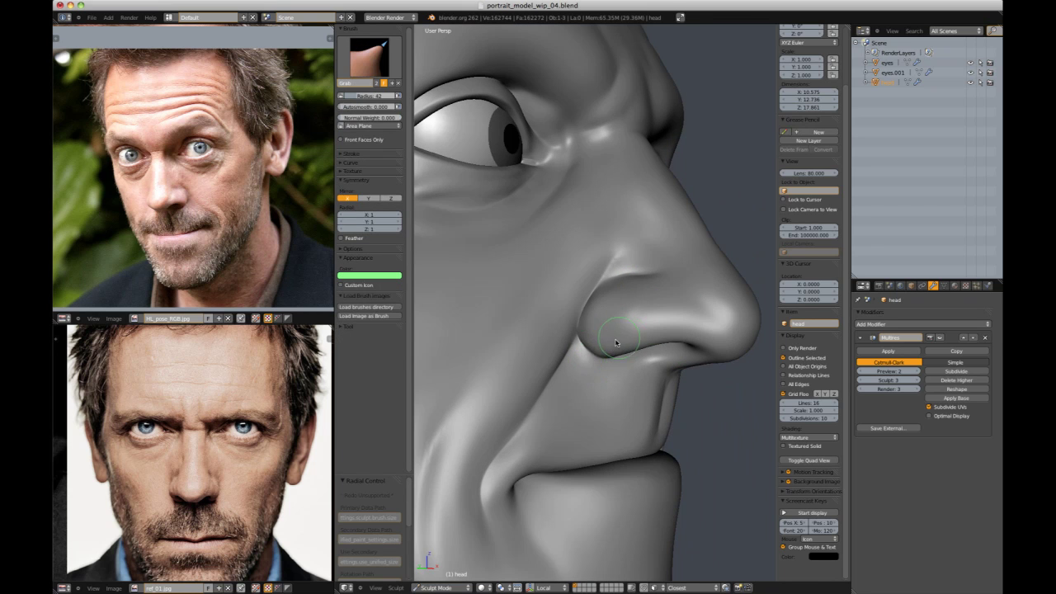
scroll(643, 333, "down", 1)
- Build up the nostril wing with the Draw brush and adjust its upper contour with the Grab brush
key("d")
scroll(625, 344, "up", 2)
mouse_move(618, 307)
middle_mouse_down()
mouse_move(672, 358)
mouse_move(676, 281)
mouse_move(566, 275)
mouse_move(737, 235)
middle_mouse_up()
scroll(566, 275, "down", 5)
key("g")
scroll(610, 301, "up", 5)
scroll(596, 301, "up", 4)
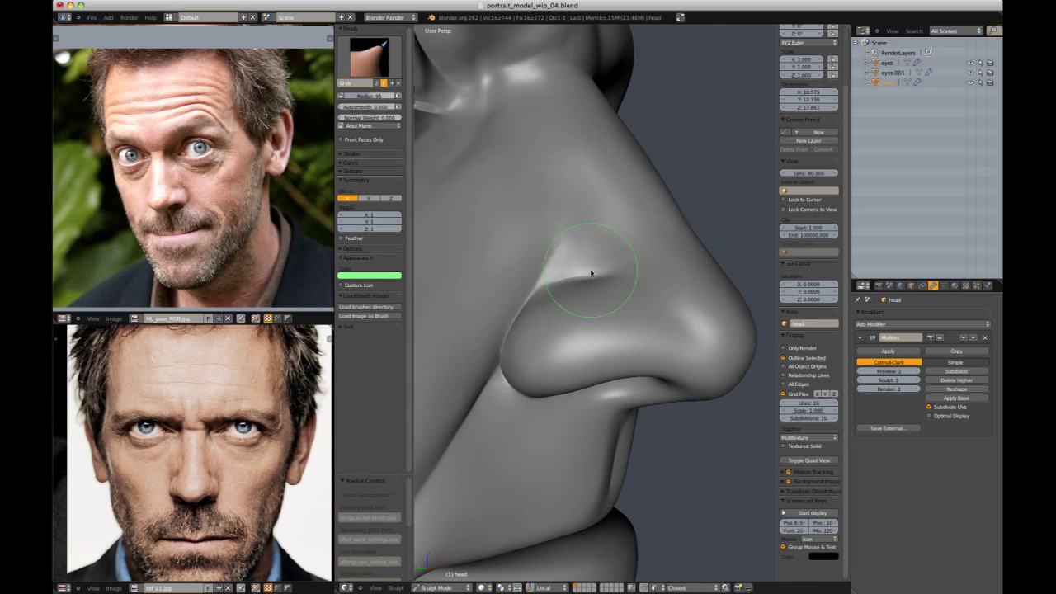
middle_click_drag(575, 280, 627, 328)
- Carve horizontal wrinkles into the forehead with the Crease brush at radius 31
scroll(587, 326, "down", 5)
mouse_move(686, 189)
middle_mouse_down()
mouse_move(715, 205)
mouse_move(693, 229)
mouse_move(562, 258)
middle_mouse_up()
scroll(707, 219, "up", 4)
scroll(595, 248, "up", 2)
key("shift+c")
scroll(562, 273, "up", 1)
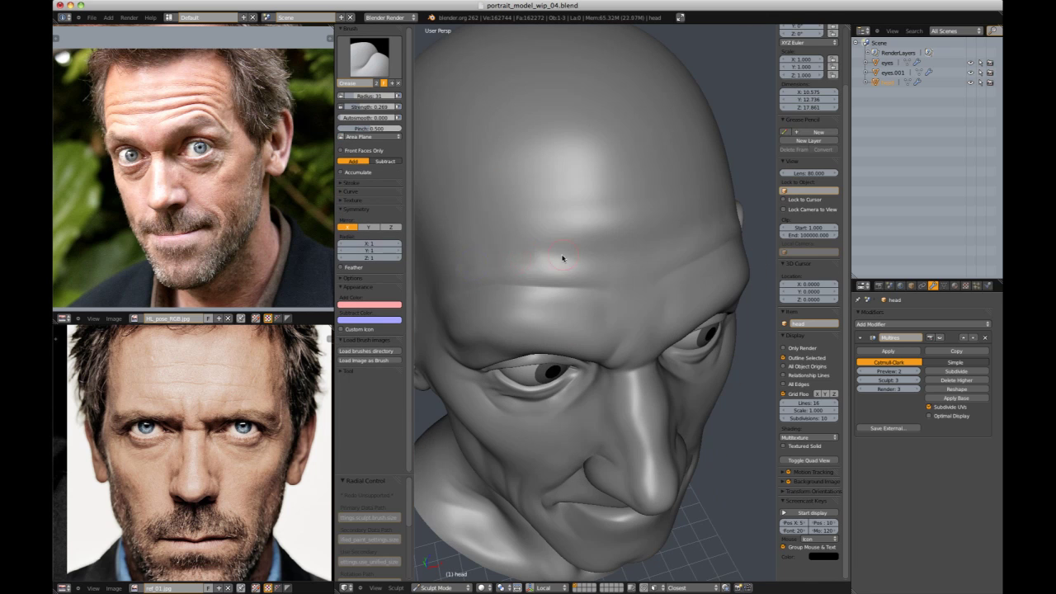
key("shift+f")
left_click(506, 269)
- Sharpen the forehead wrinkles with the Pinch brush
scroll(717, 210, "down", 5)
middle_click_drag(728, 223, 663, 136)
scroll(586, 236, "up", 4)
key("p")
key("f")
mouse_move(528, 177)
middle_mouse_down()
mouse_move(587, 236)
mouse_move(624, 254)
middle_mouse_up()
- Turn off X mirroring and shift the forehead wrinkles asymmetrically with the Grab brush at radius 73
mouse_move(536, 276)
middle_mouse_down()
mouse_move(609, 252)
mouse_move(655, 160)
mouse_move(594, 219)
middle_mouse_up()
scroll(611, 252, "down", 4)
scroll(594, 220, "up", 5)
key("g")
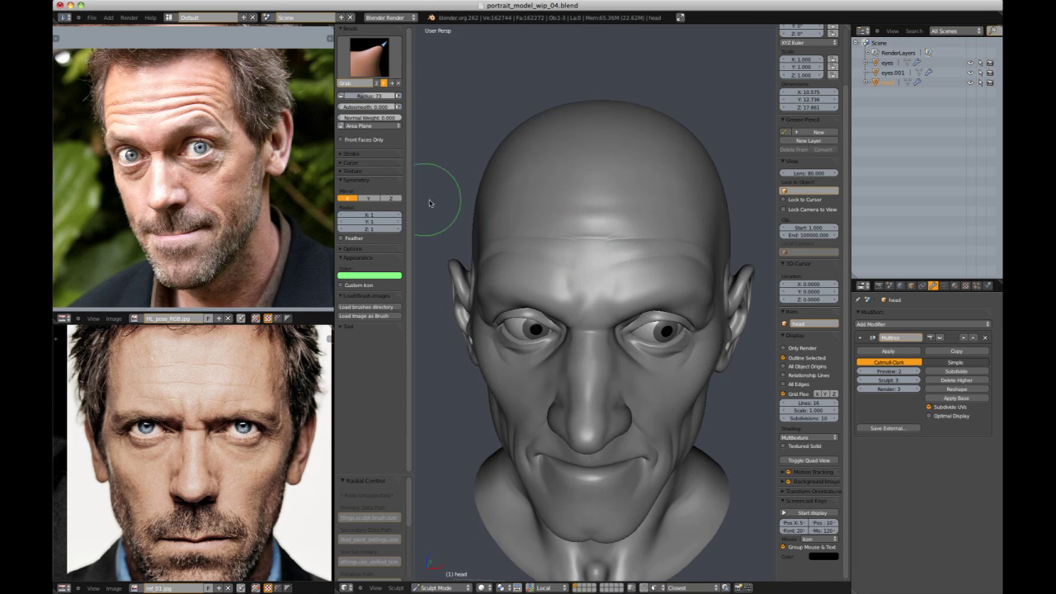
left_click(351, 199)
scroll(561, 230, "up", 1)
scroll(587, 257, "up", 1)
scroll(586, 256, "down", 4)
mouse_move(587, 257)
middle_mouse_down()
mouse_move(650, 179)
mouse_move(607, 231)
mouse_move(619, 244)
mouse_move(557, 239)
middle_mouse_up()
- Carve additional asymmetrical wrinkles across the forehead with the Crease brush
key("shift+c")
key("f")
left_click(594, 237)
key("f")
scroll(586, 256, "up", 2)
mouse_move(740, 232)
middle_mouse_down()
mouse_move(651, 217)
mouse_move(566, 255)
middle_mouse_up()
- Tighten the asymmetrical forehead wrinkles from both sides with the Pinch brush
key("p")
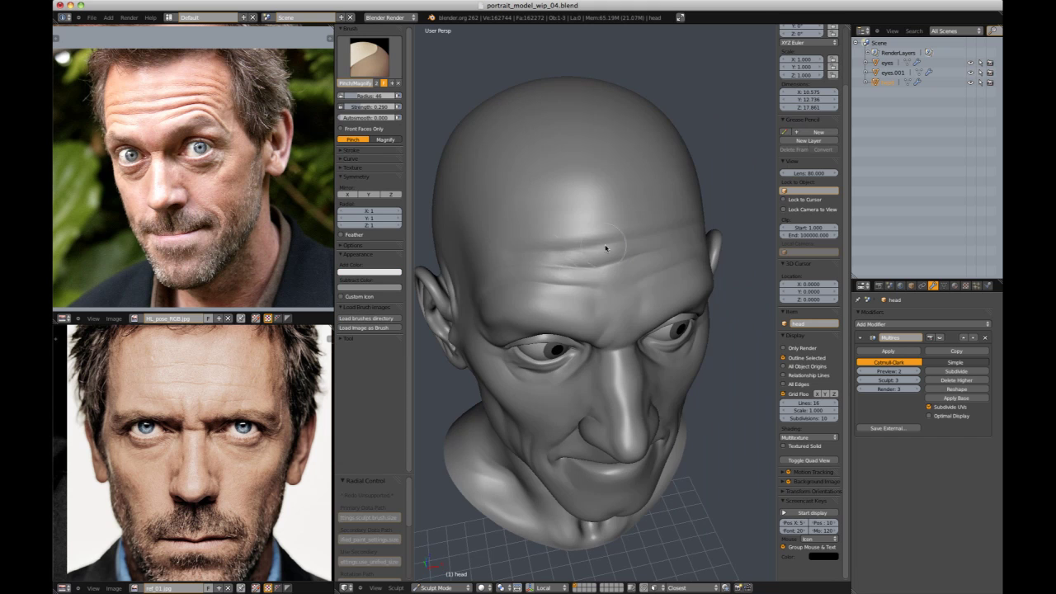
middle_click_drag(634, 237, 592, 252)
middle_click_drag(505, 248, 552, 243)
middle_click_drag(709, 248, 655, 177)
scroll(655, 176, "down", 3)
scroll(655, 176, "up", 2)
mouse_move(590, 206)
middle_mouse_down()
mouse_move(636, 230)
mouse_move(585, 247)
mouse_move(651, 234)
mouse_move(578, 248)
mouse_move(695, 217)
mouse_move(575, 259)
mouse_move(665, 148)
middle_mouse_up()
- Puff up the skin between the forehead wrinkles with the Inflate brush
key("i")
scroll(695, 217, "down", 2)
scroll(575, 259, "up", 2)
scroll(664, 149, "down", 2)
scroll(664, 148, "up", 4)
- Soften the side of the forehead with the Flatten brush at radius 45
left_click(370, 57)
left_click(355, 138)
middle_click_drag(575, 203, 551, 261)
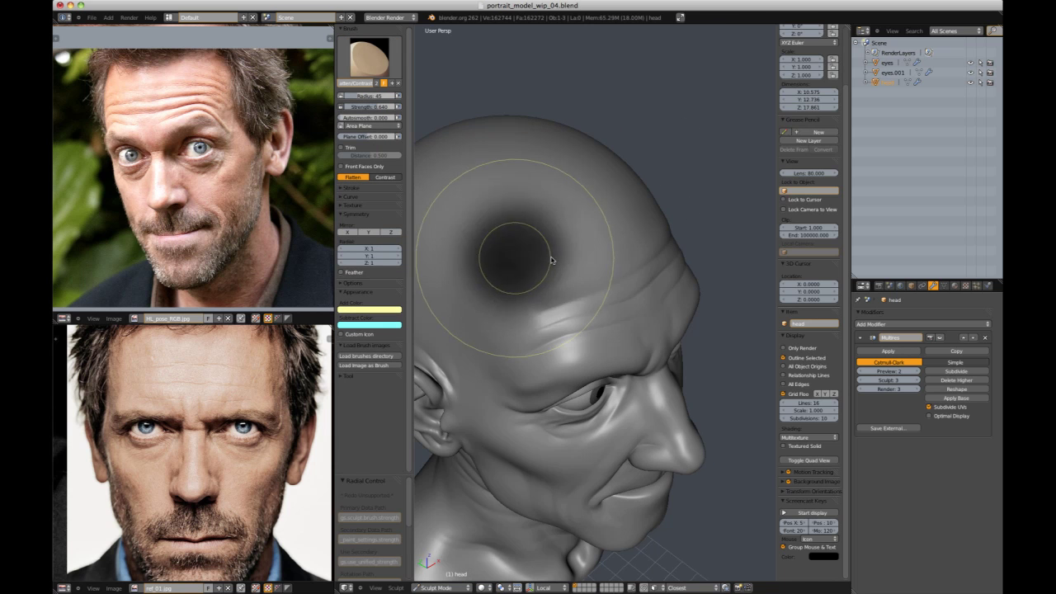
mouse_move(647, 221)
middle_mouse_down()
mouse_move(718, 189)
mouse_move(618, 217)
mouse_move(698, 189)
mouse_move(696, 206)
mouse_move(651, 245)
middle_mouse_up()
scroll(698, 189, "down", 3)
scroll(701, 213, "up", 3)
scroll(696, 205, "down", 2)
scroll(696, 206, "up", 2)
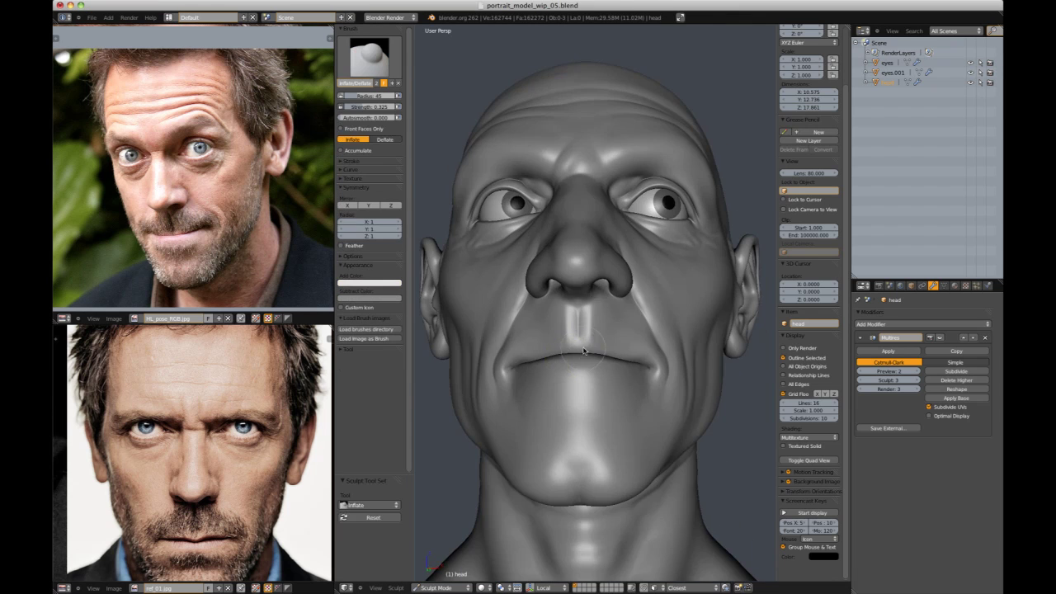
- Add volume to the lower lip with the Inflate brush at radius 66 and strength 0.468
scroll(535, 394, "up", 3)
mouse_move(535, 394)
middle_mouse_down()
mouse_move(586, 447)
mouse_move(569, 412)
mouse_move(593, 425)
middle_mouse_up()
key("shift+f")
left_click(577, 413)
scroll(593, 425, "up", 1)
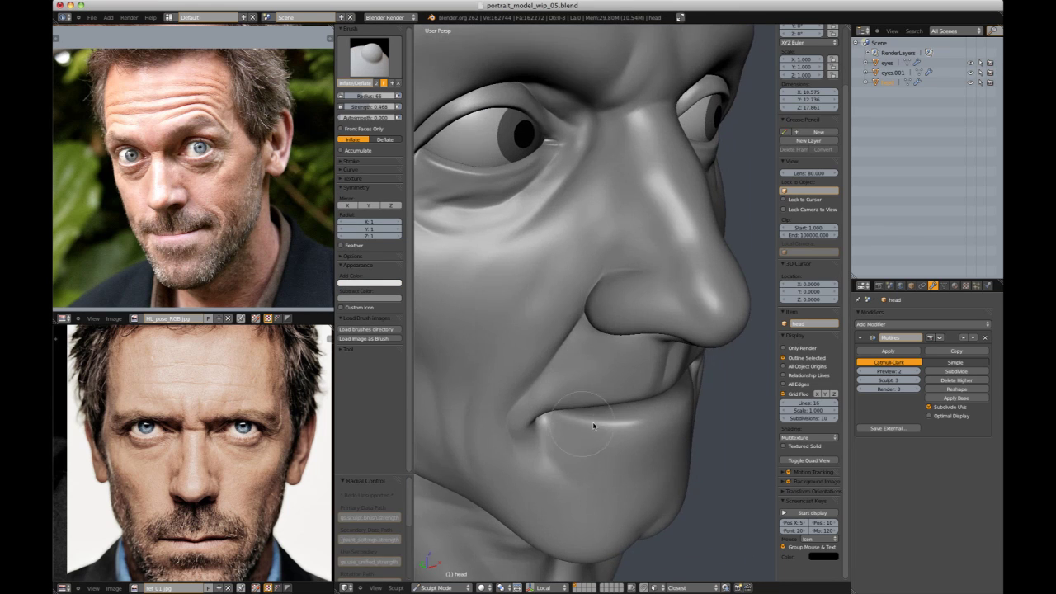
- Smooth the planes around the mouth corners with the Flatten brush
left_click(366, 60)
left_click(353, 137)
middle_click_drag(686, 416, 670, 401)
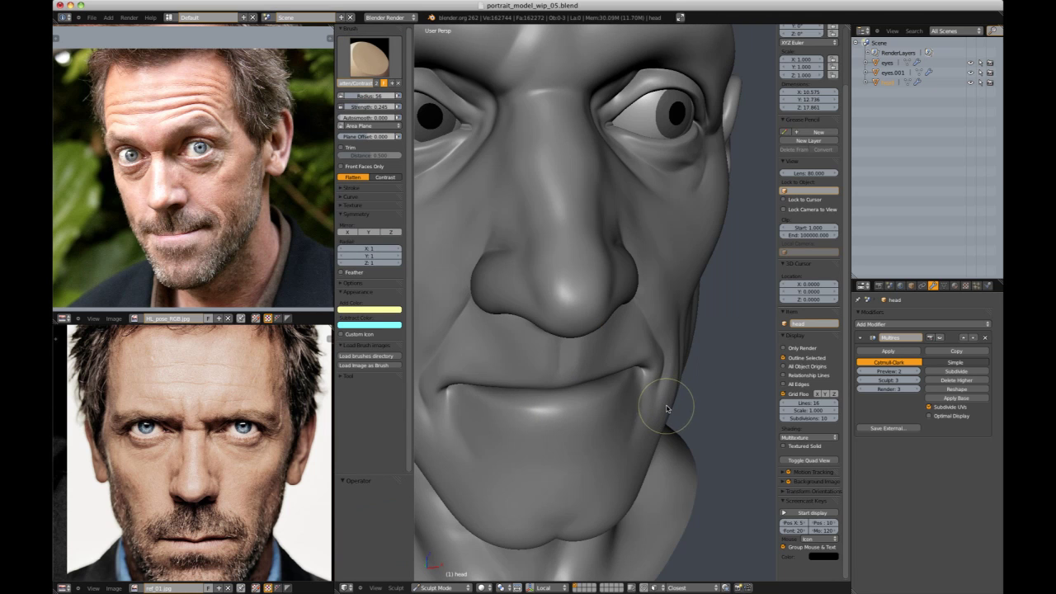
key("shift+f")
left_click(535, 416)
mouse_move(535, 417)
middle_mouse_down()
mouse_move(583, 410)
mouse_move(562, 429)
middle_mouse_up()
- Inflate the area below the mouth corner with X mirroring on, at radius 80 and strength 0.340
key("i")
key("shift+f")
left_click(609, 408)
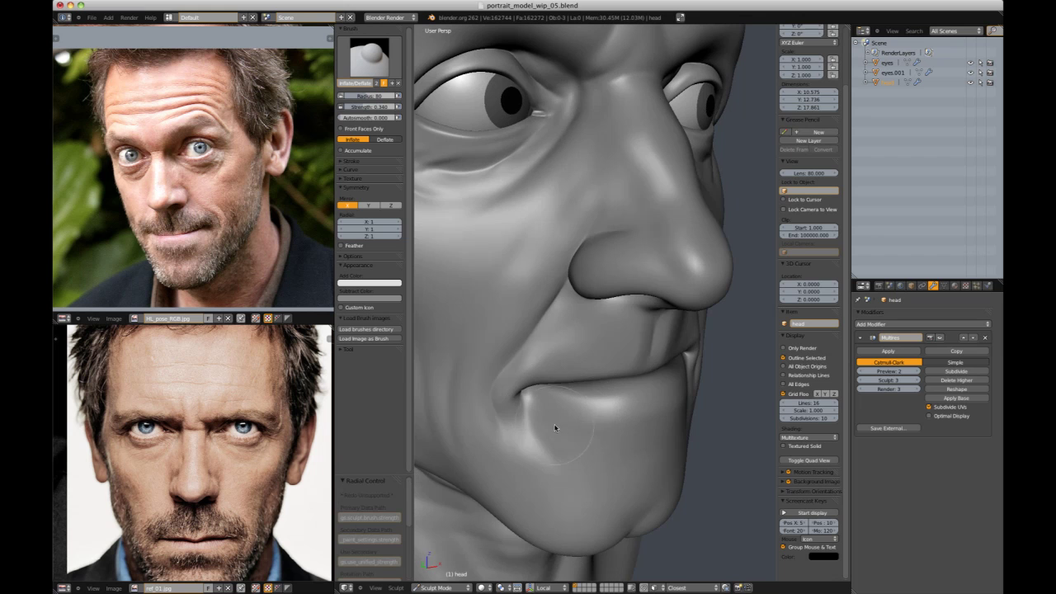
scroll(664, 433, "down", 5)
- Reshape the mouth and its corners with the Grab brush, checking the face from several distances
mouse_move(664, 434)
middle_mouse_down()
mouse_move(636, 297)
mouse_move(679, 311)
middle_mouse_up()
scroll(660, 330, "up", 3)
key("g")
key("f")
left_click(683, 367)
mouse_move(590, 388)
middle_mouse_down()
mouse_move(580, 353)
mouse_move(651, 269)
mouse_move(719, 240)
mouse_move(556, 373)
mouse_move(585, 367)
mouse_move(671, 233)
mouse_move(544, 356)
mouse_move(560, 345)
middle_mouse_up()
scroll(572, 351, "down", 5)
scroll(621, 326, "up", 5)
scroll(622, 326, "down", 5)
scroll(559, 366, "up", 6)
- Build up the nasolabial fold beside the mouth with the Inflate and Draw brushes at strength 0.235
key("i")
key("f")
left_click(533, 354)
scroll(577, 356, "down", 6)
scroll(544, 355, "up", 6)
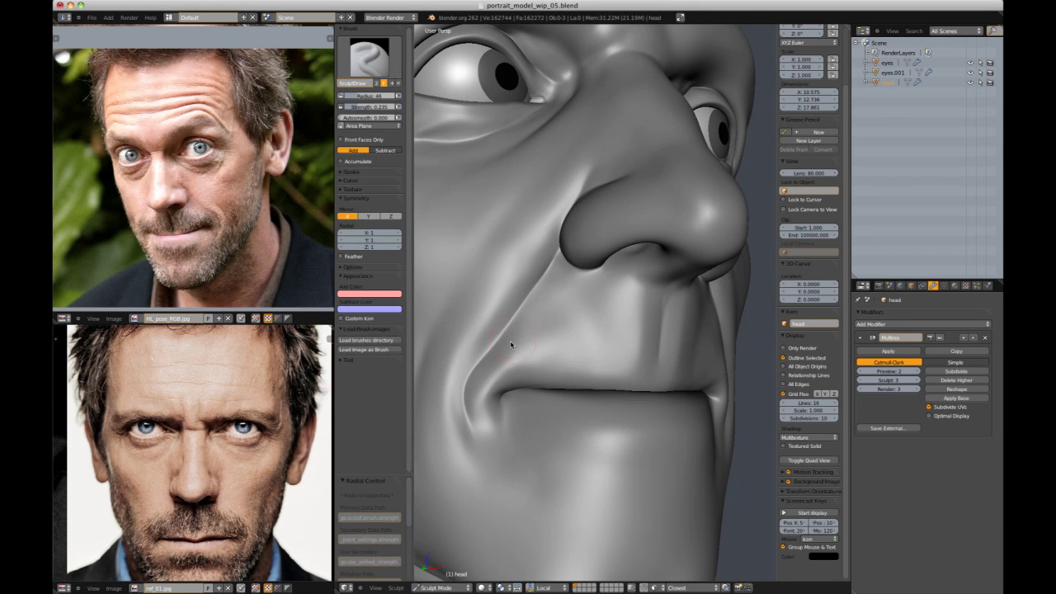
- Adjust the proportions of the nose and mouth area with the Grab brush at varying radii
scroll(545, 372, "down", 8)
mouse_move(648, 259)
middle_mouse_down()
mouse_move(511, 276)
mouse_move(577, 305)
mouse_move(609, 342)
mouse_move(528, 382)
mouse_move(599, 348)
mouse_move(627, 361)
mouse_move(694, 251)
mouse_move(631, 257)
mouse_move(615, 284)
mouse_move(667, 266)
mouse_move(637, 293)
mouse_move(604, 269)
mouse_move(654, 229)
middle_mouse_up()
scroll(611, 346, "up", 4)
key("g")
key("f")
left_click(612, 346)
key("f")
left_click(566, 382)
scroll(627, 360, "down", 5)
scroll(614, 284, "up", 3)
scroll(615, 285, "down", 3)
scroll(637, 292, "up", 5)
scroll(636, 292, "up", 2)
- Add volume around the nose with the Inflate brush at radius 58 and strength 0.235
key("i")
left_click(618, 286)
scroll(604, 269, "down", 4)
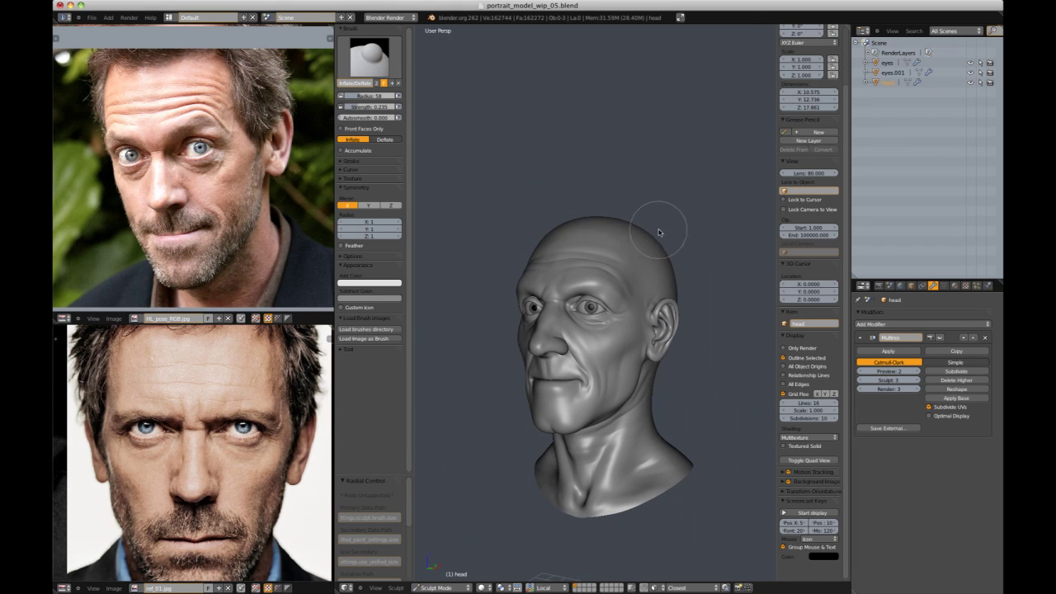
- Define the nostril wing's edges with the Crease brush at radius 66 and strength 0.314
scroll(640, 260, "up", 5)
key("shift+c")
mouse_move(627, 264)
middle_mouse_down()
mouse_move(614, 274)
mouse_move(636, 285)
mouse_move(667, 236)
mouse_move(697, 272)
mouse_move(621, 291)
mouse_move(666, 267)
mouse_move(707, 223)
mouse_move(652, 213)
mouse_move(665, 227)
mouse_move(579, 330)
middle_mouse_up()
left_click(600, 270)
key("shift+f")
scroll(667, 267, "down", 3)
scroll(660, 228, "up", 6)
left_click_drag(595, 319, 614, 316)
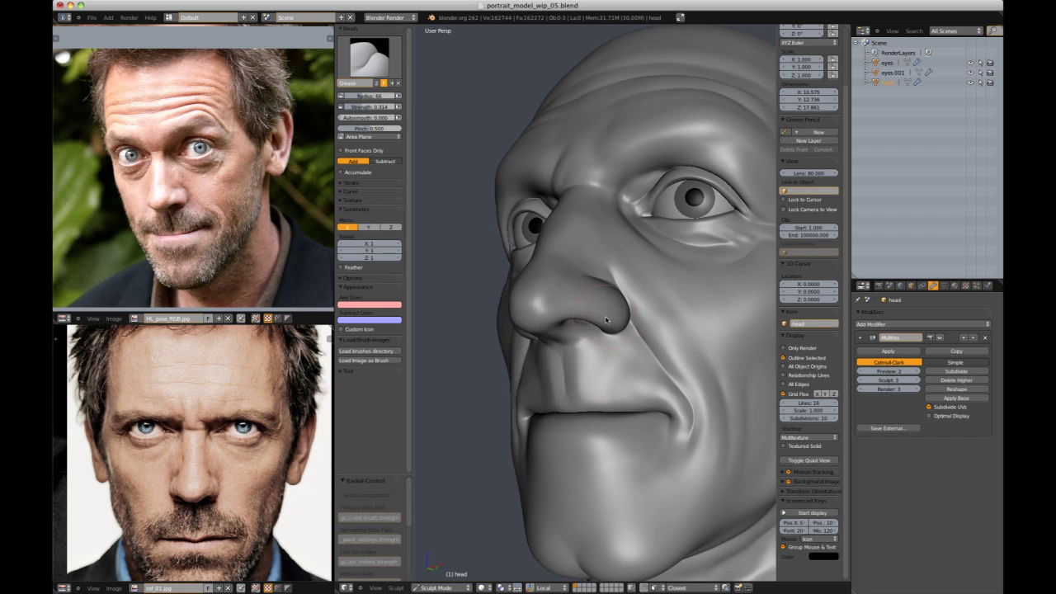
scroll(612, 314, "down", 3)
scroll(627, 247, "up", 5)
mouse_move(612, 314)
middle_mouse_down()
mouse_move(640, 248)
mouse_move(596, 231)
mouse_move(729, 259)
mouse_move(747, 287)
mouse_move(553, 302)
mouse_move(536, 284)
mouse_move(610, 354)
middle_mouse_up()
- Enlarge the brush and refine the nose shape with the Grab brush
key("bracketright")
key("bracketright")
key("bracketright")
key("bracketright")
key("bracketright")
key("g")
scroll(536, 307, "down", 8)
scroll(702, 224, "down", 2)
mouse_move(701, 223)
middle_mouse_down()
mouse_move(714, 231)
mouse_move(667, 278)
mouse_move(726, 285)
middle_mouse_up()
scroll(714, 231, "up", 2)
scroll(619, 285, "up", 5)
- Carve the creases beneath the eye bag with the Crease brush, changing its strength to 0.456
key("shift+c")
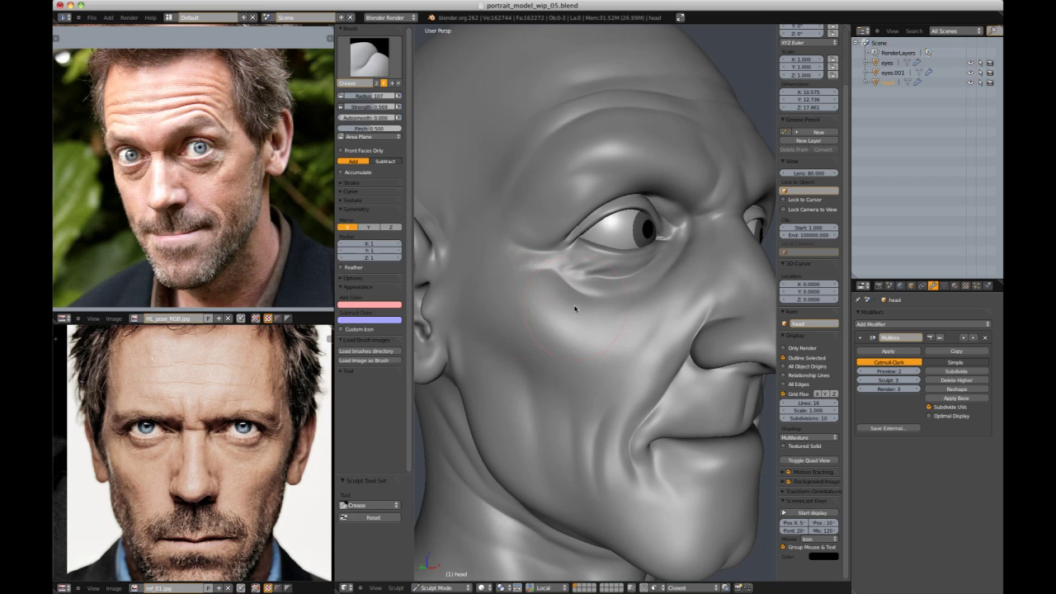
key("shift+f")
left_click(584, 300)
key("shift+f")
left_click(585, 291)
- Subdivide the head's Multires modifier once more to reach sculpt level 4
scroll(565, 307, "down", 7)
middle_click_drag(683, 413, 650, 428)
mouse_move(775, 355)
middle_mouse_down()
mouse_move(673, 266)
mouse_move(747, 335)
mouse_move(678, 322)
middle_mouse_up()
scroll(747, 335, "up", 1)
left_click(956, 372)
mouse_move(610, 301)
middle_mouse_down()
mouse_move(664, 313)
mouse_move(455, 244)
middle_mouse_up()
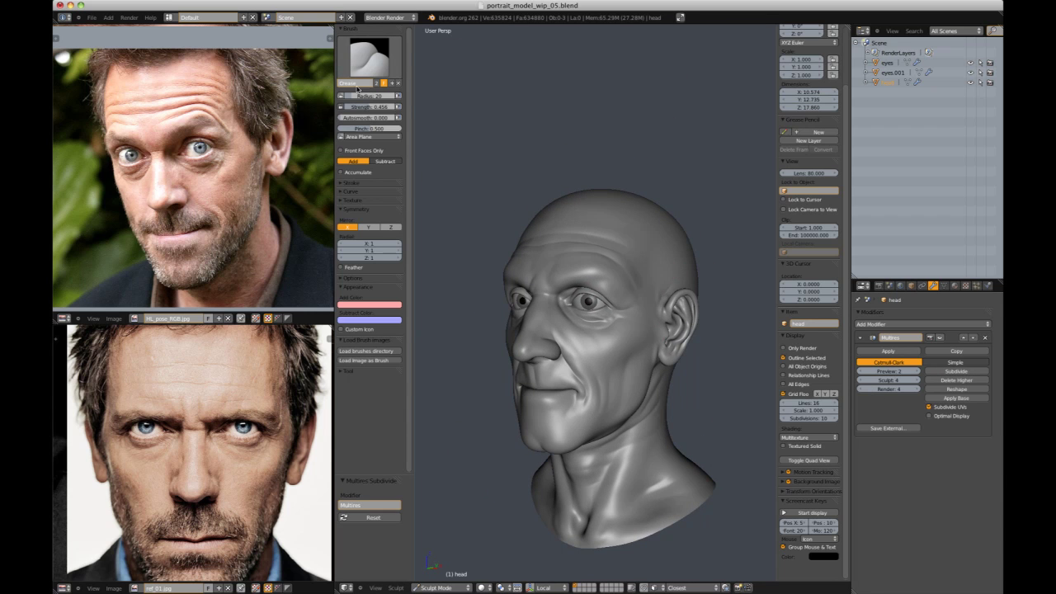
- Give the Crease brush a new noise texture with the Anchored stroke method and test it on the face
scroll(611, 318, "down", 1)
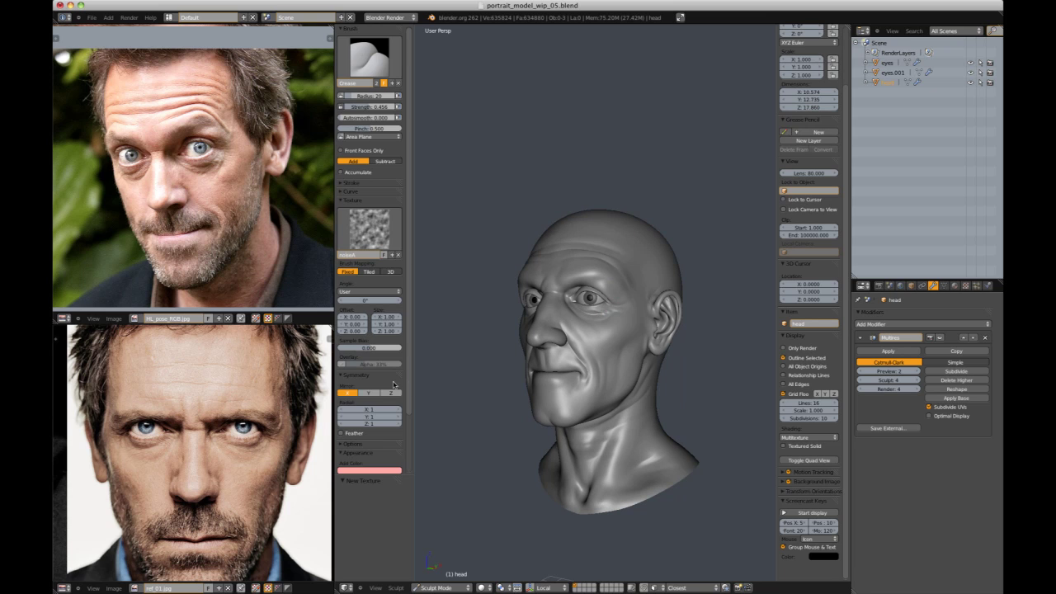
left_click(356, 183)
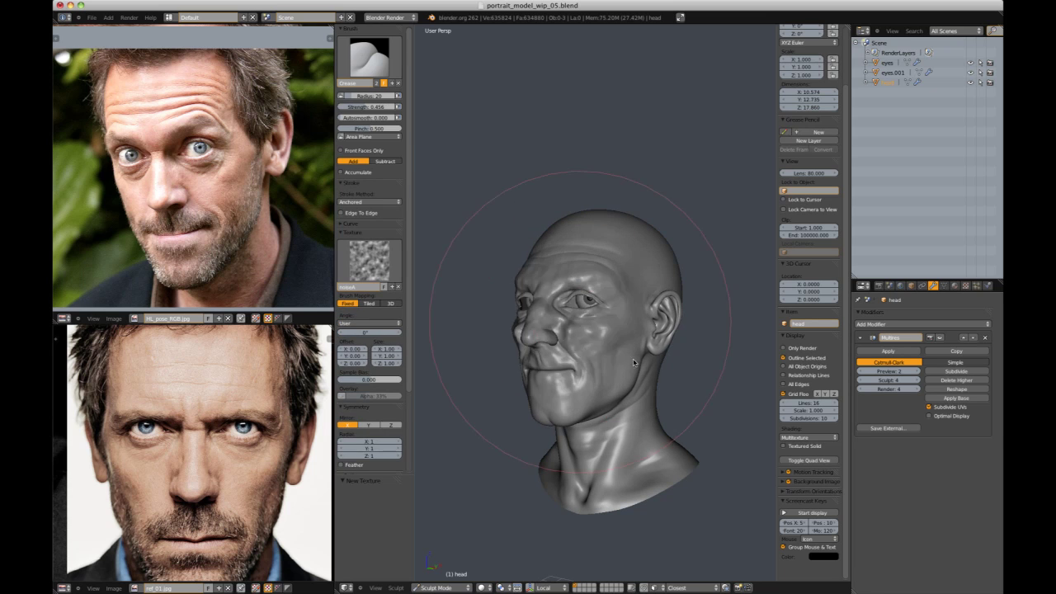
scroll(610, 334, "up", 1)
scroll(613, 328, "up", 1)
- Set up the Draw brush with the noise texture, Anchored stroke method, radius 49 and strength 0.0484
left_click(364, 62)
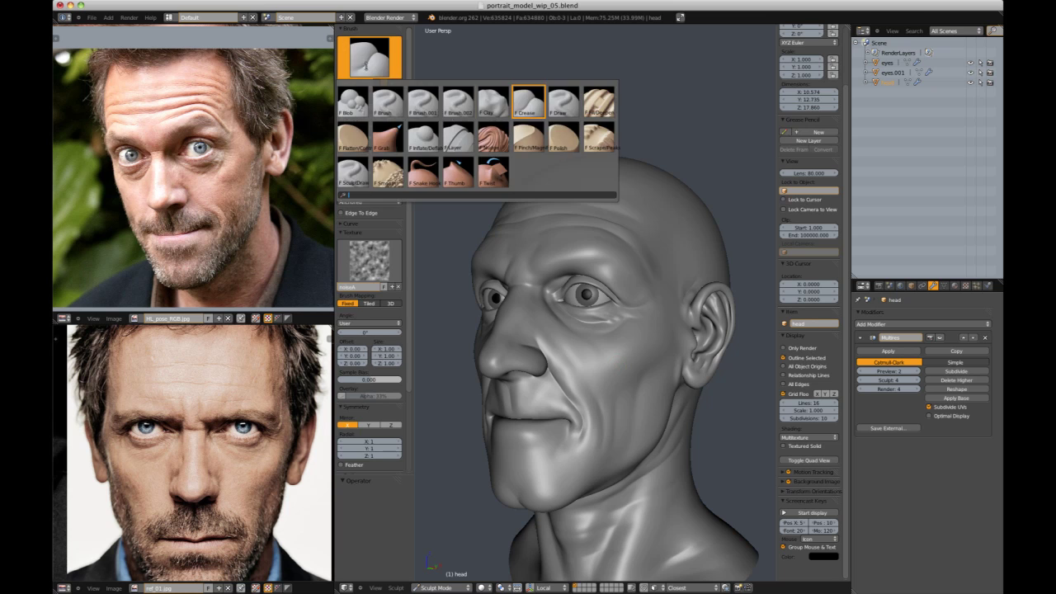
left_click(563, 103)
left_click(380, 316)
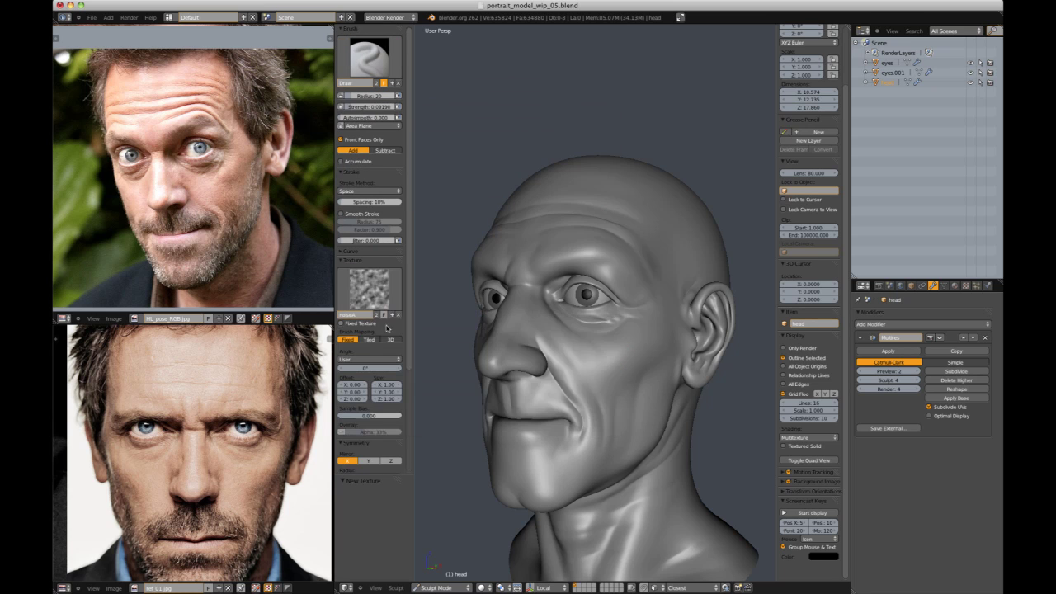
left_click(364, 191)
left_click(361, 152)
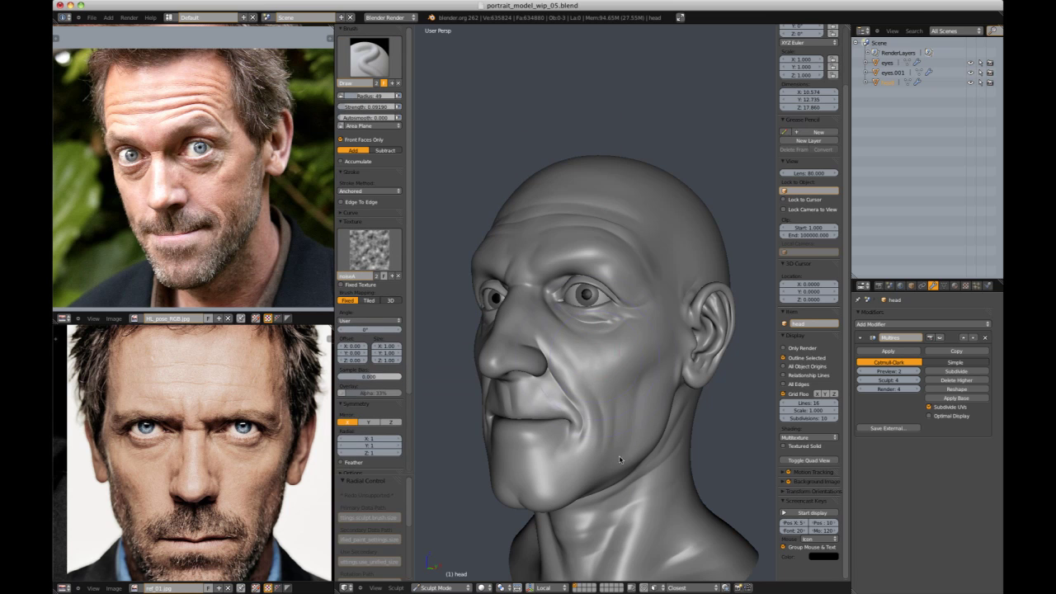
middle_click_drag(676, 377, 655, 331)
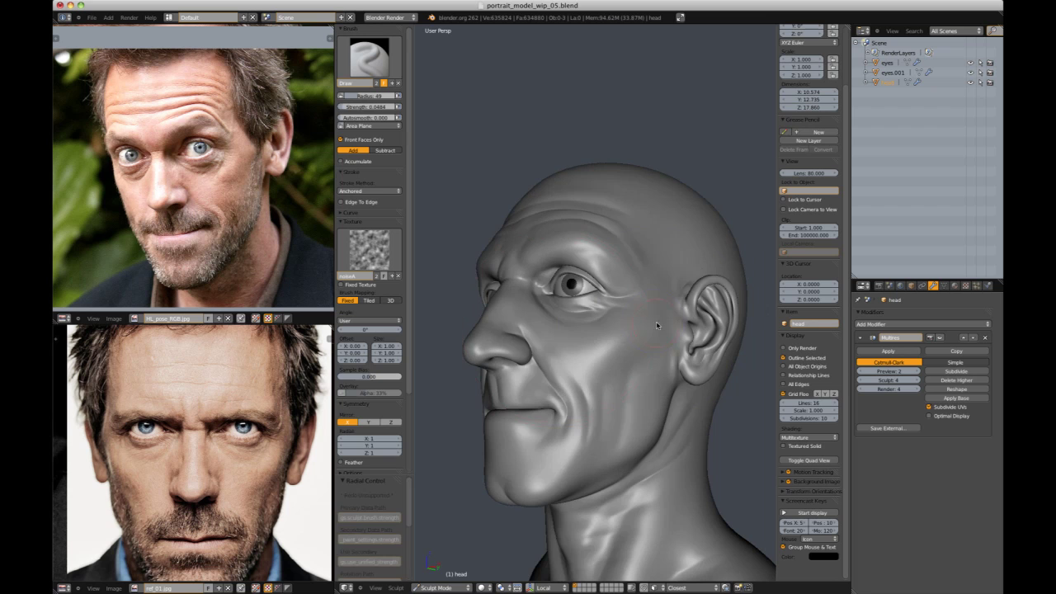
- Stamp subtle noise unevenness across the face with the Draw brush, changing its strength to about 0.08
middle_click_drag(679, 516, 630, 369)
middle_click_drag(651, 482, 559, 324)
middle_click_drag(646, 397, 550, 444)
middle_click_drag(643, 381, 593, 288)
middle_click_drag(676, 338, 652, 371)
middle_click_drag(652, 371, 610, 334, "ctrl")
middle_click_drag(610, 334, 627, 354)
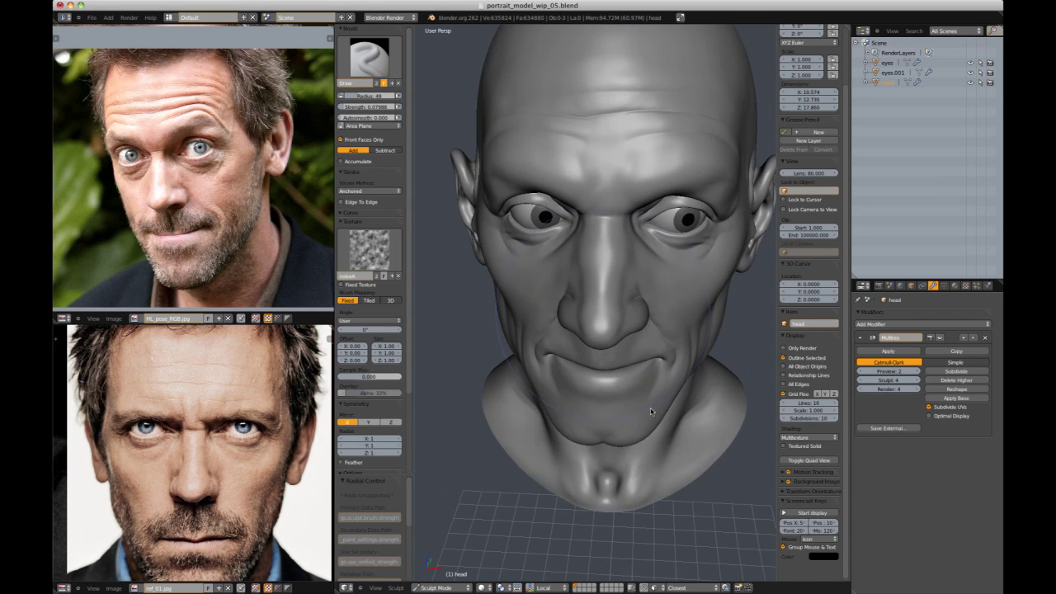
middle_click_drag(664, 423, 689, 388)
middle_click_drag(689, 198, 657, 223)
mouse_move(643, 387)
middle_mouse_down("ctrl")
mouse_move(625, 299)
mouse_move(623, 308)
middle_mouse_up("ctrl")
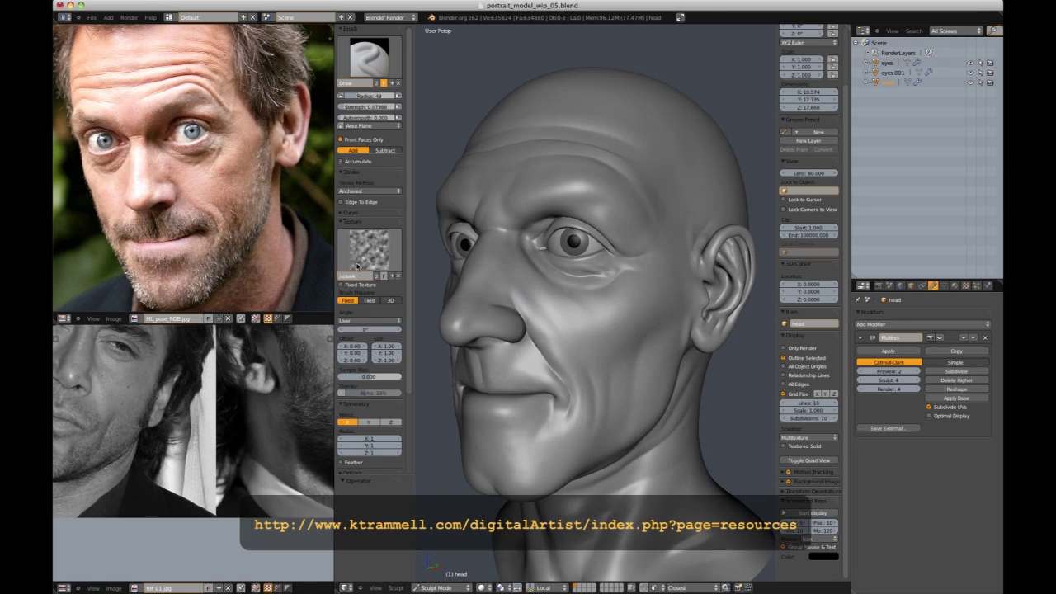
- Subdivide the head's Multires modifier to sculpt level 5 and enable Threaded Sculpt in the sculpting options
middle_click_drag(693, 334, 726, 335)
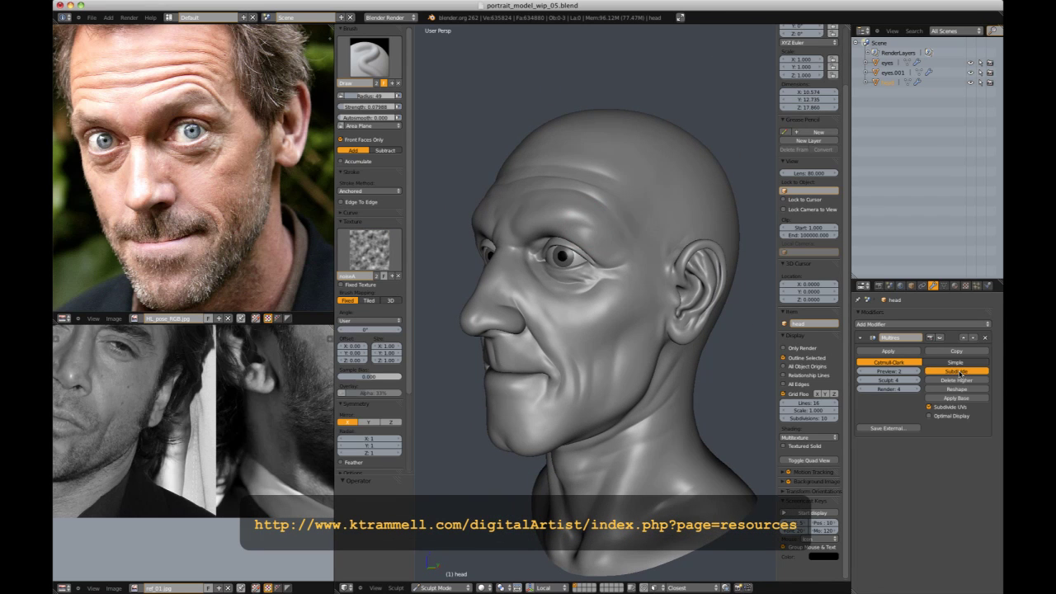
middle_click_drag(736, 376, 783, 376)
scroll(355, 373, "down", 3)
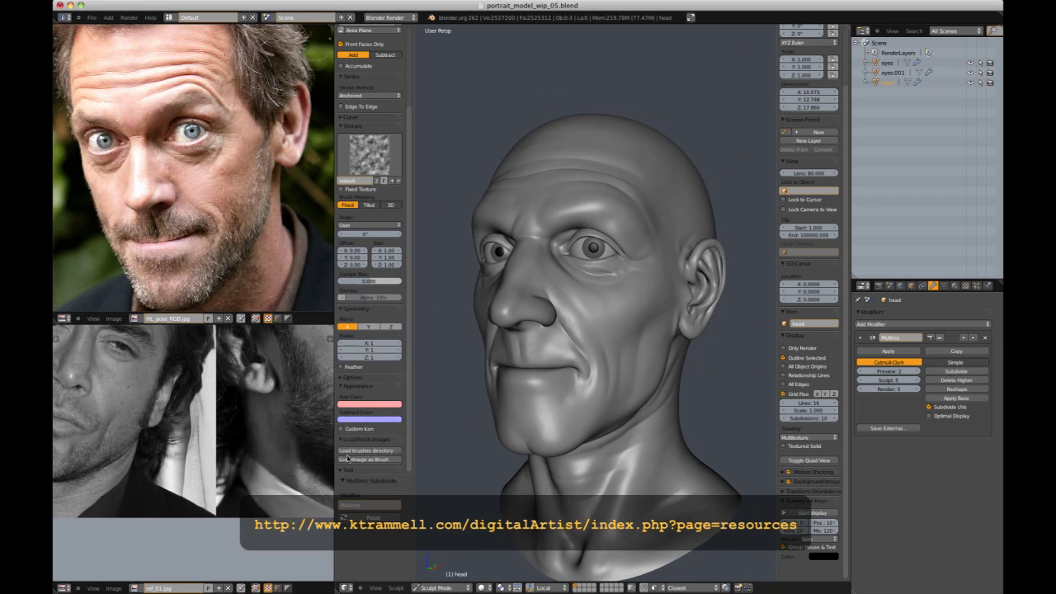
left_click(356, 416)
middle_click_drag(680, 292, 632, 292)
scroll(632, 292, "up", 2)
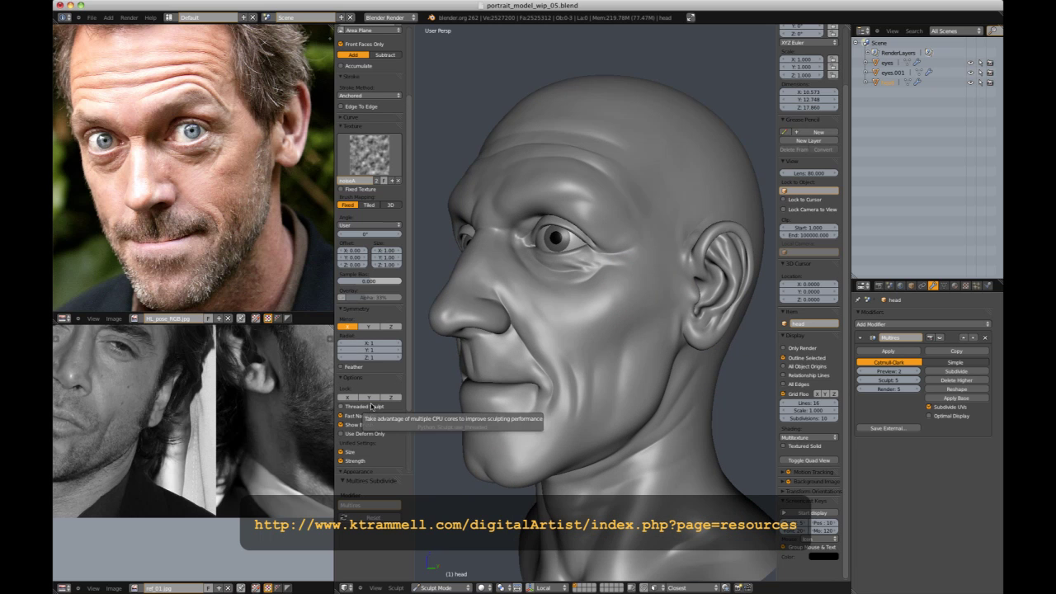
left_click(371, 408)
- Try stamping the round skin.001 texture on the face with the Draw brush, then undo the stamp
mouse_move(561, 278)
middle_mouse_down()
mouse_move(601, 278)
mouse_move(599, 253)
middle_mouse_up()
scroll(593, 236, "down", 3)
scroll(593, 236, "up", 4)
left_click(367, 163)
left_click(353, 269)
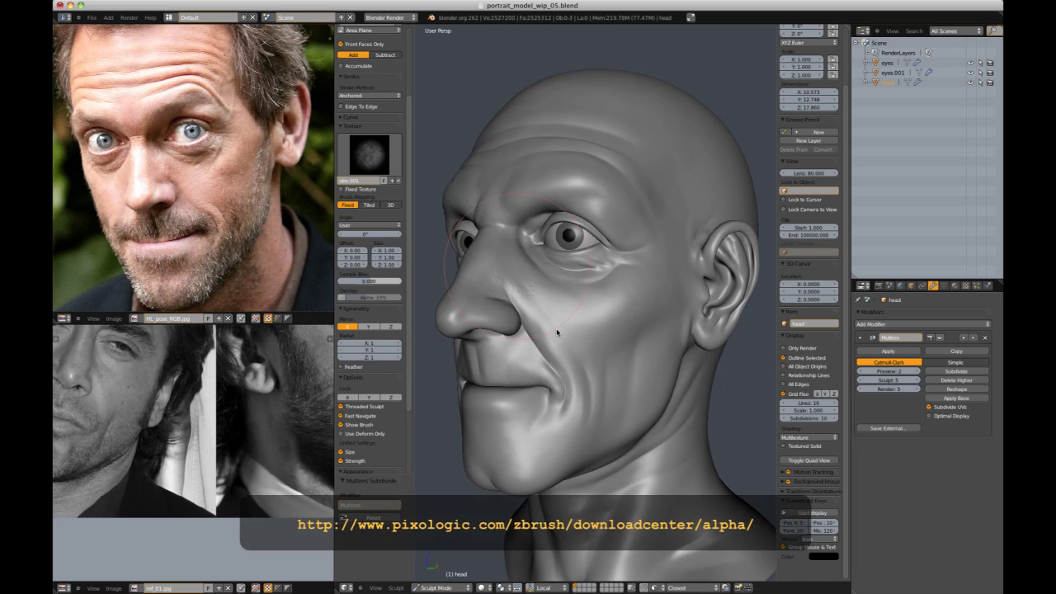
middle_click_drag(557, 333, 524, 303)
middle_click_drag(561, 364, 622, 283)
middle_click_drag(615, 287, 641, 306)
key("shift+f")
left_click(646, 323)
left_click_drag(630, 331, 640, 374)
middle_click_drag(689, 365, 647, 325)
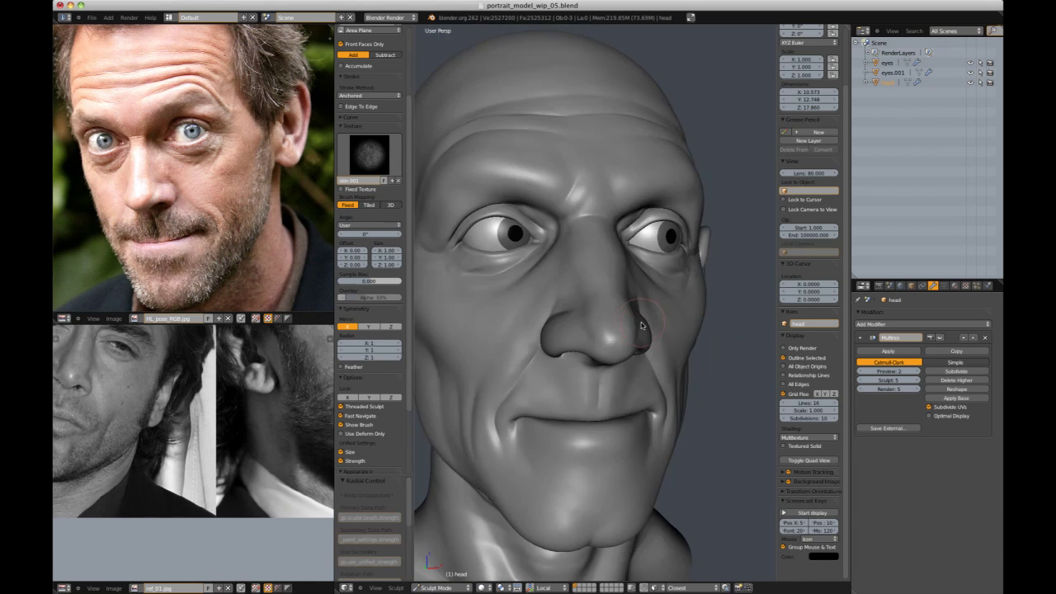
key("ctrl+z")
- Switch the Draw brush to the skin texture and stamp fine skin detail on the cheek beside the nostril
left_click(369, 157)
left_click(389, 271)
middle_click_drag(581, 355, 613, 332)
scroll(157, 203, "up", 5)
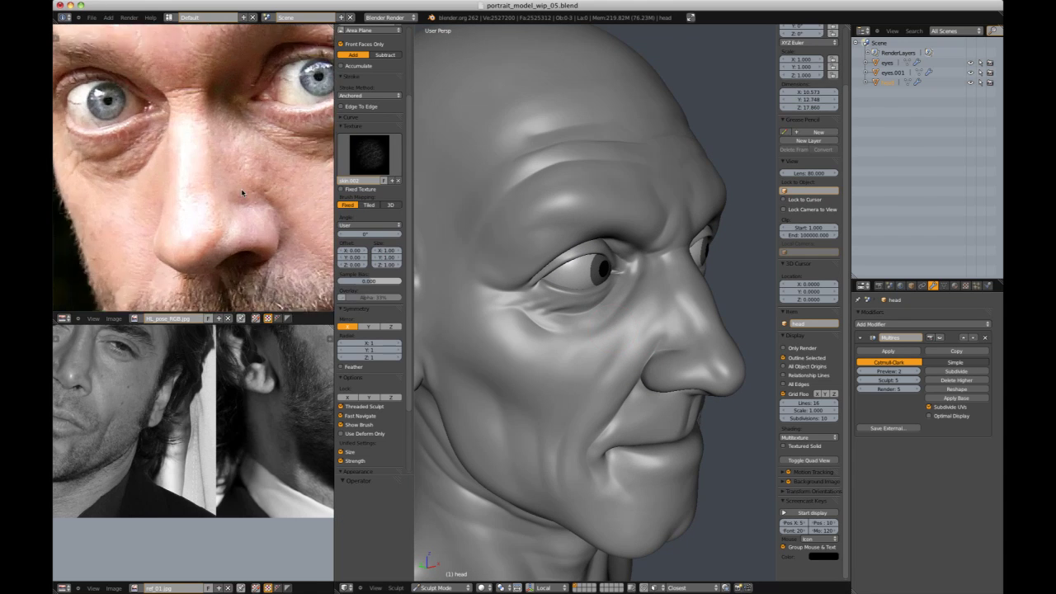
left_click(370, 155)
left_click(593, 234)
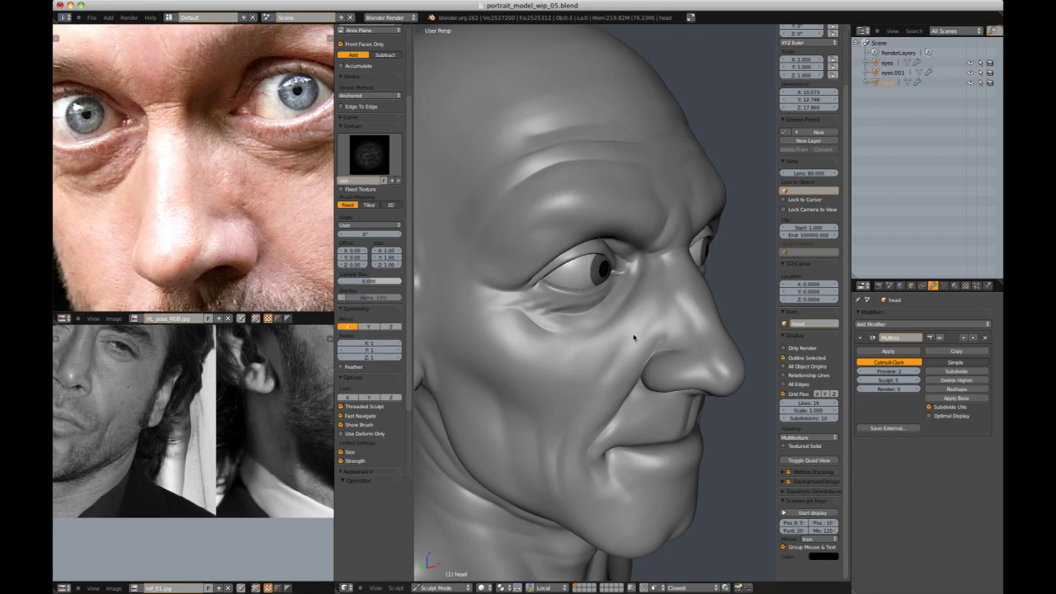
left_click_drag(643, 356, 623, 338)
mouse_move(633, 349)
middle_mouse_down()
mouse_move(551, 346)
mouse_move(580, 335)
middle_mouse_up()
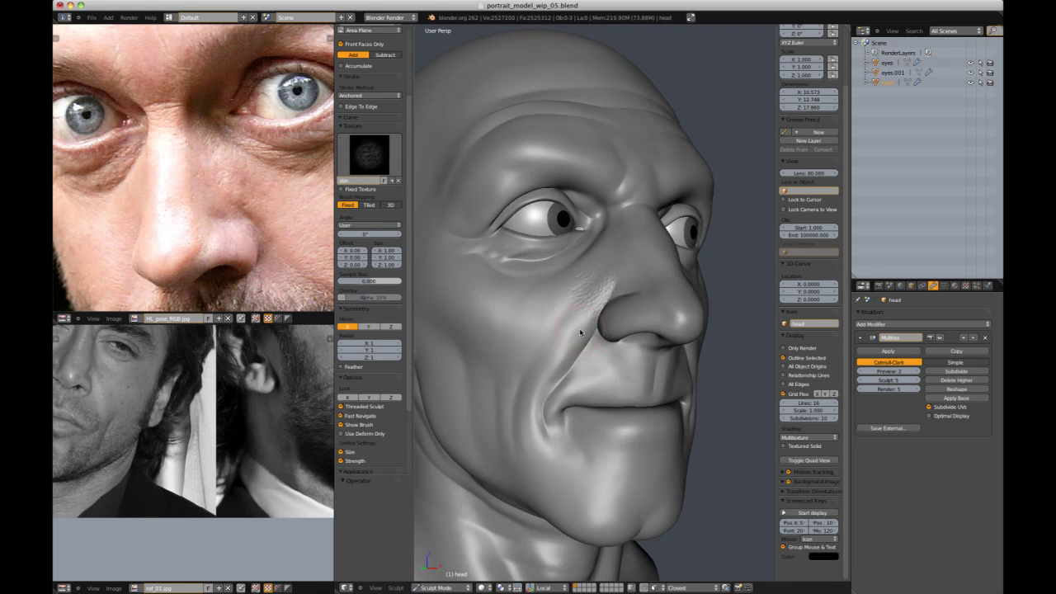
- Switch the Draw brush to the skin.001 texture and stamp skin detail across the cheek and along the fold beside the mouth
middle_click_drag(573, 371, 645, 267)
scroll(602, 313, "down", 4)
scroll(646, 266, "up", 1)
left_click(368, 155)
left_click(353, 270)
middle_click_drag(558, 289, 583, 303)
scroll(583, 303, "up", 1)
key("shift+f")
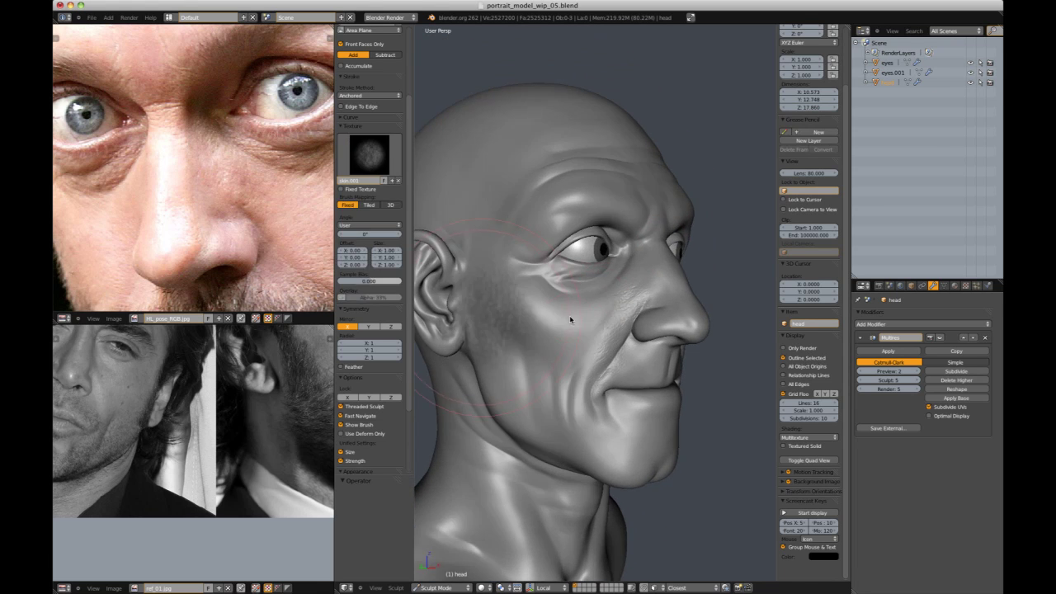
left_click(569, 315)
left_click_drag(569, 315, 582, 350)
middle_click_drag(581, 349, 556, 345)
mouse_move(606, 373)
middle_mouse_down()
mouse_move(584, 353)
mouse_move(589, 340)
middle_mouse_up()
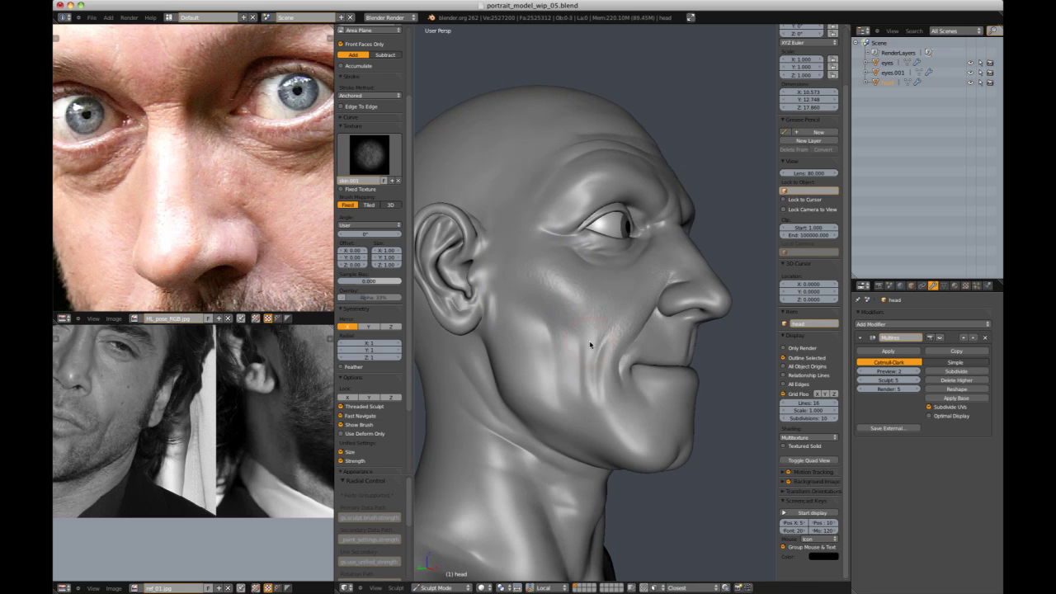
mouse_move(603, 414)
middle_mouse_down()
mouse_move(590, 410)
mouse_move(553, 341)
middle_mouse_up()
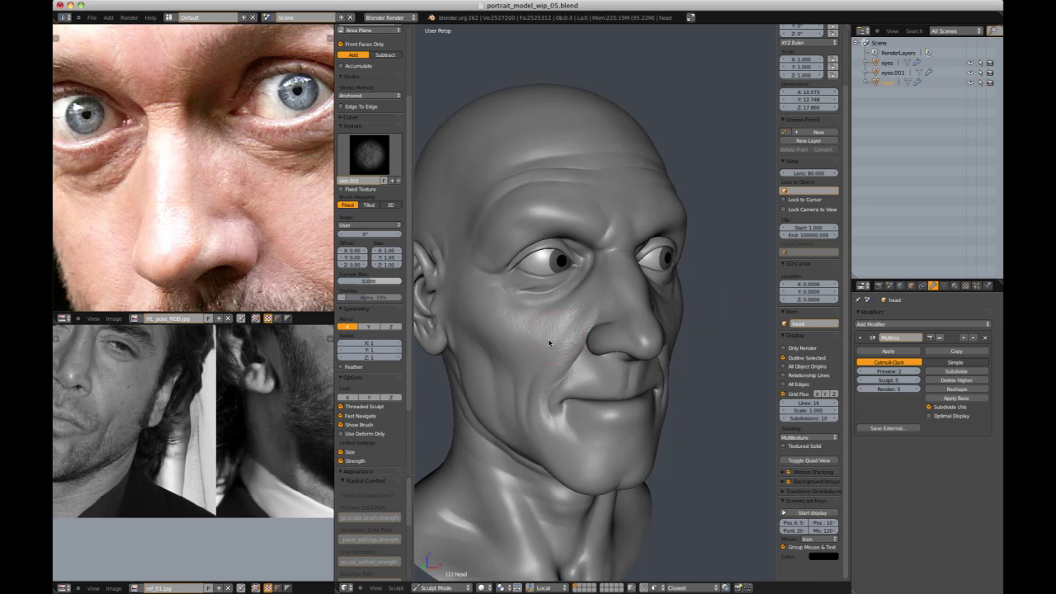
- Adjust the facial form with the Grab brush
key("g")
mouse_move(485, 323)
middle_mouse_down()
mouse_move(592, 327)
mouse_move(601, 224)
mouse_move(636, 206)
mouse_move(613, 201)
middle_mouse_up()
scroll(591, 327, "down", 4)
scroll(600, 224, "down", 1)
scroll(605, 231, "up", 8)
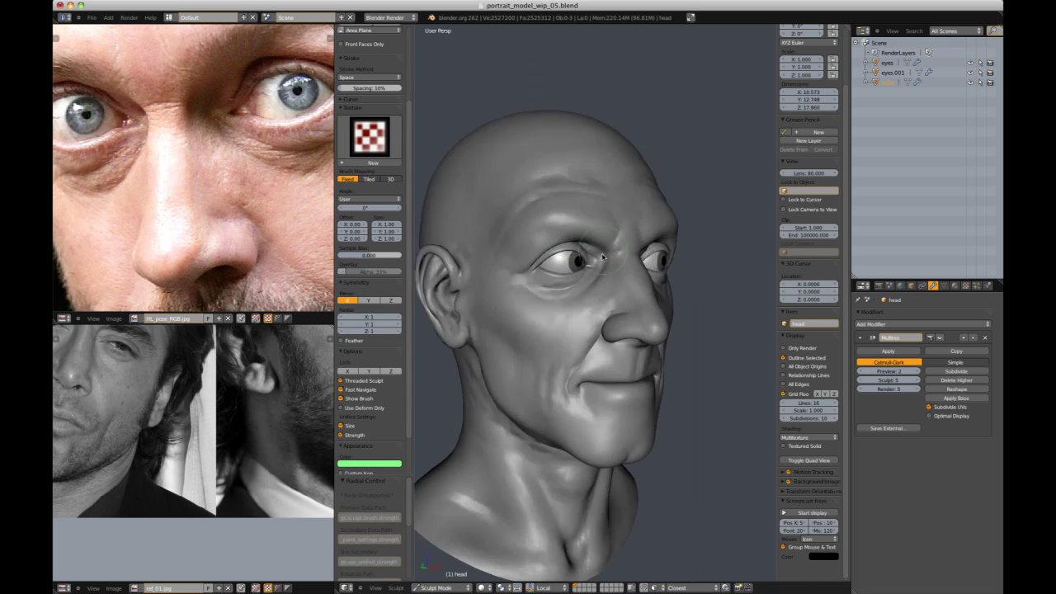
middle_click_drag(586, 297, 604, 303)
- Return to the Draw brush with the Anchored stroke method and assign it the skin texture
key("d")
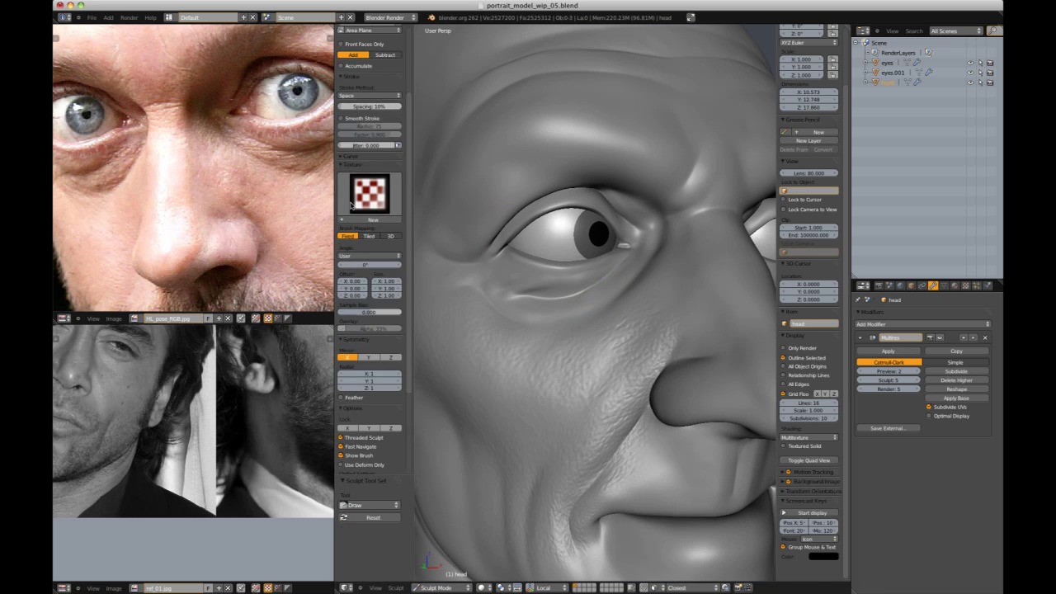
left_click(383, 192)
left_click(422, 272)
key("d")
scroll(391, 153, "up", 4)
left_click(371, 60)
left_click(564, 102)
left_click(371, 241)
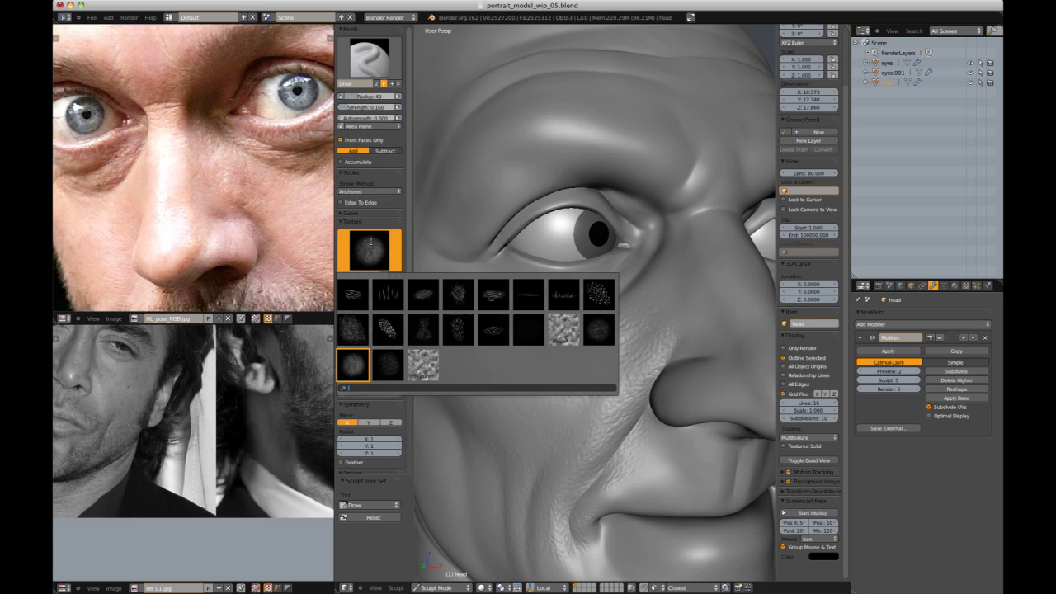
left_click(599, 330)
- Stamp fine skin detail on the eye bag and around the outer corner of the eye
mouse_move(631, 294)
middle_mouse_down()
mouse_move(619, 323)
mouse_move(573, 327)
mouse_move(608, 352)
mouse_move(594, 322)
mouse_move(617, 295)
mouse_move(587, 309)
mouse_move(610, 289)
middle_mouse_up()
scroll(576, 341, "down", 5)
scroll(617, 294, "up", 5)
scroll(553, 244, "up", 2)
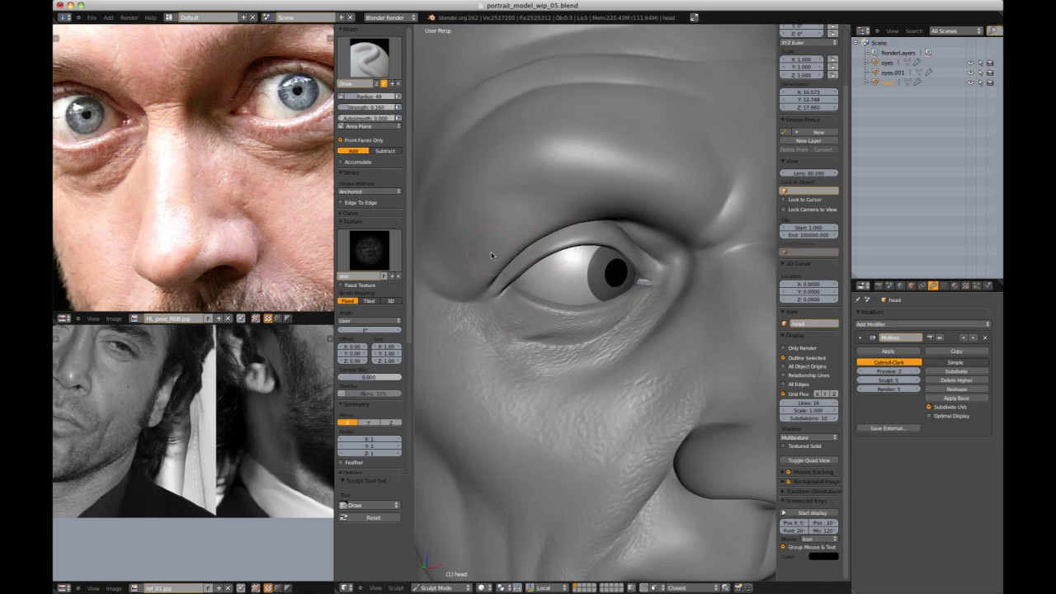
middle_click_drag(612, 345, 628, 353)
- Switch to the SculptDraw brush, clear its texture and raise its strength
key("d")
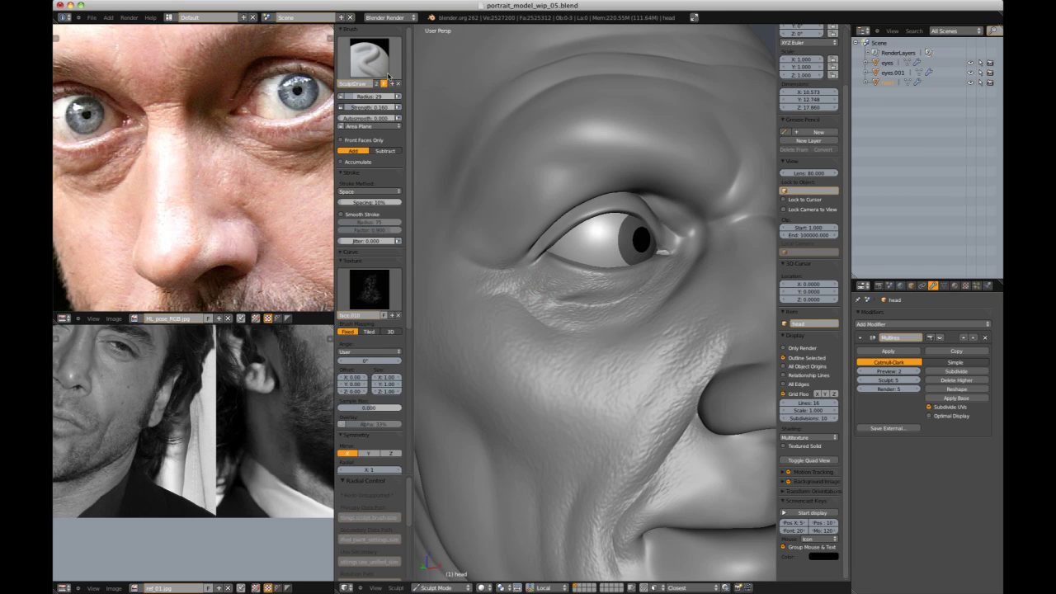
key("shift+f")
left_click(575, 292)
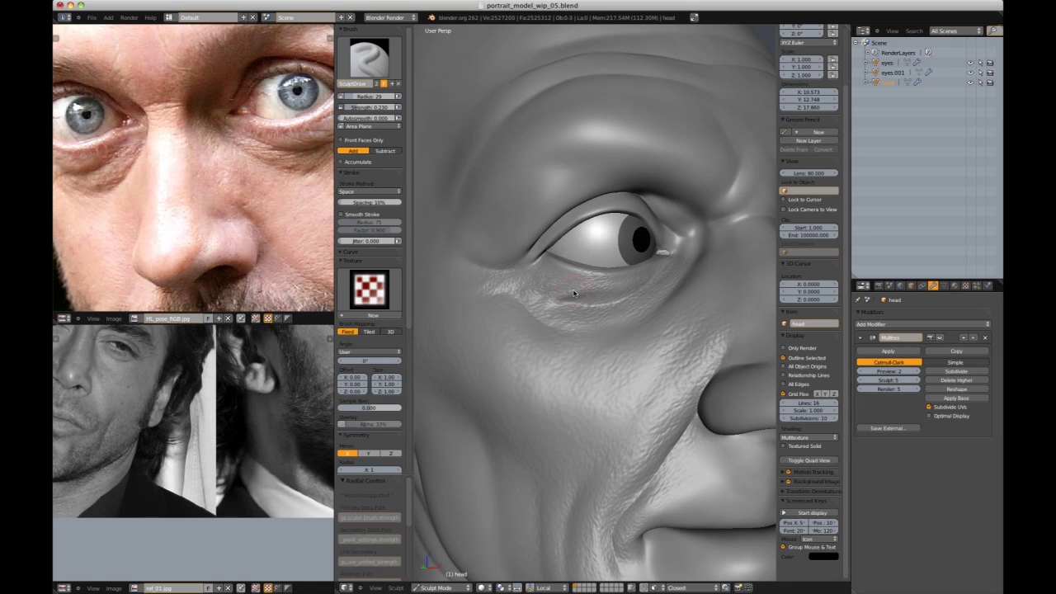
- Sculpt small wrinkles under the outer corner of the eye with the SculptDraw brush at radius 23
middle_click_drag(565, 300, 636, 275)
scroll(636, 276, "up", 2)
key("f")
left_click(620, 272)
key("shift+f")
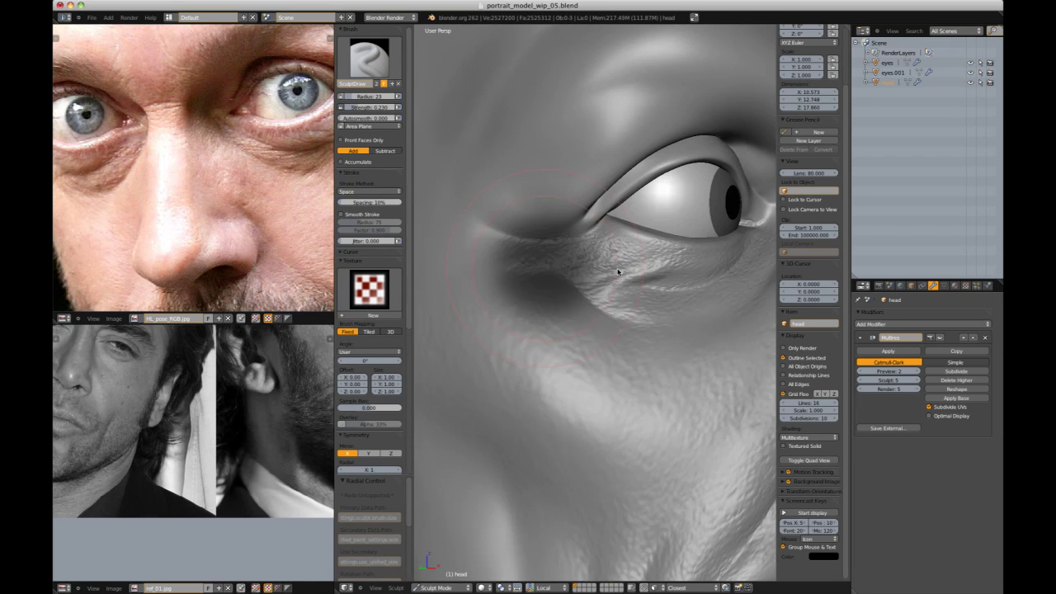
left_click(618, 271)
left_click_drag(614, 270, 591, 276)
middle_click_drag(601, 274, 635, 346)
middle_click_drag(582, 257, 690, 254)
- Select the Crease brush and change its stroke method to Space, with the reference photo framed on the eye
middle_click_drag(256, 157, 172, 164)
mouse_move(651, 379)
middle_mouse_down("ctrl")
mouse_move(654, 299)
mouse_move(639, 388)
middle_mouse_up("ctrl")
middle_click_drag(639, 363, 589, 347)
middle_click_drag(652, 309, 613, 301)
middle_click_drag(613, 301, 614, 239, "ctrl")
key("shift+c")
key("f")
left_click(569, 332)
key("shift+f")
key("Escape")
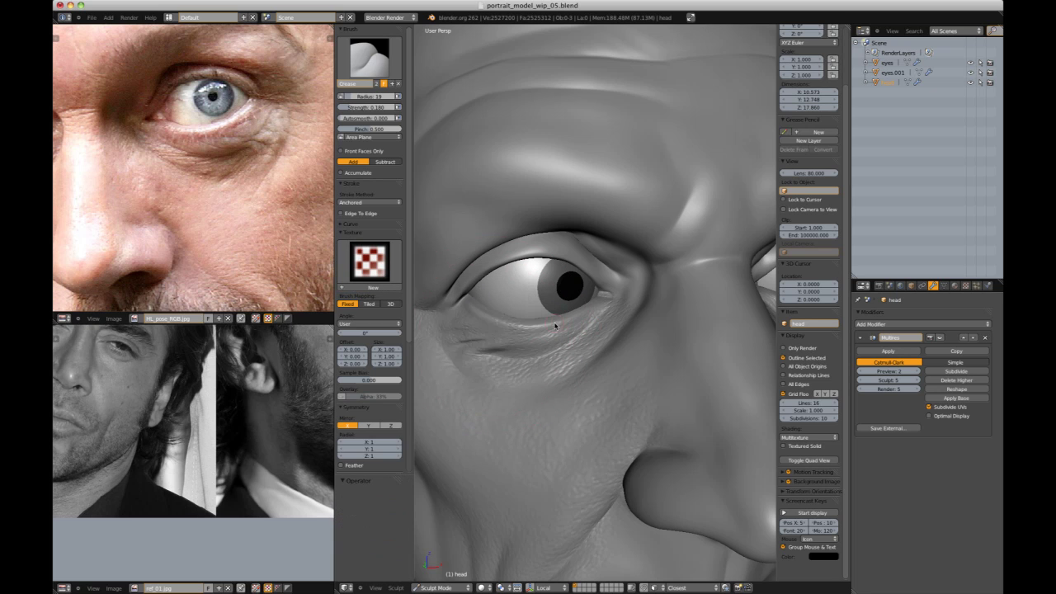
scroll(390, 374, "down", 7)
scroll(390, 373, "up", 4)
key("f")
left_click(566, 350)
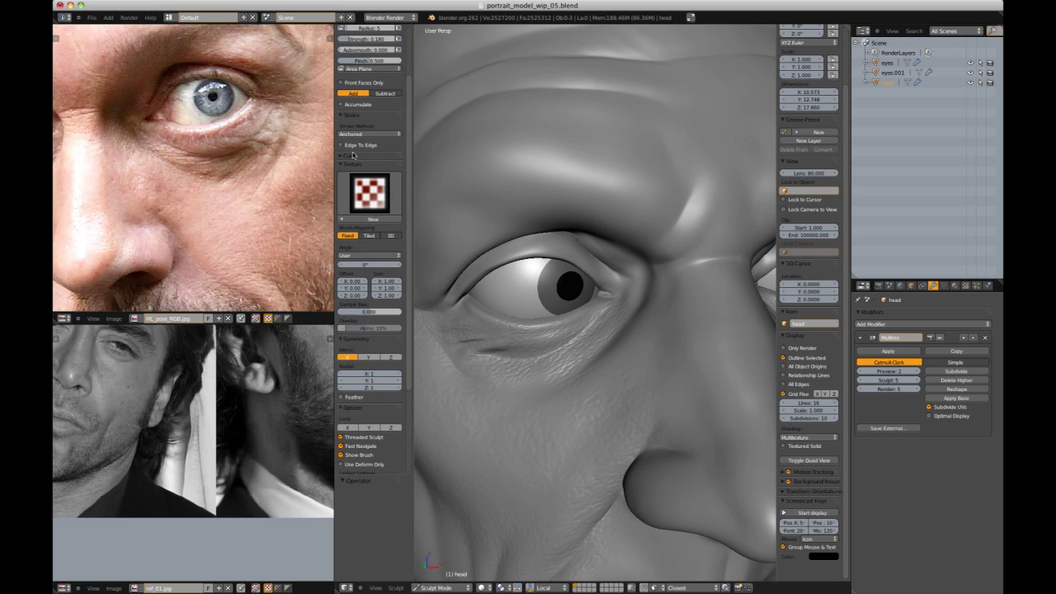
left_click(348, 111)
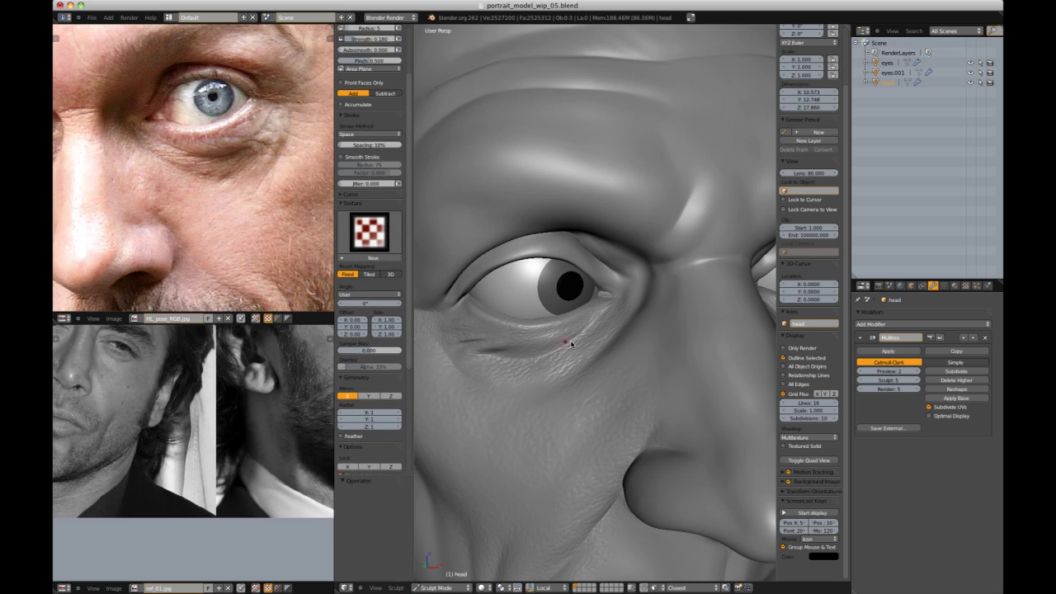
- Carve fine creases in the eye bag and around the eye with the Crease brush at strength 0.210 and pinch 0.294
key("f")
left_click(561, 344)
key("shift+f")
left_click(556, 344)
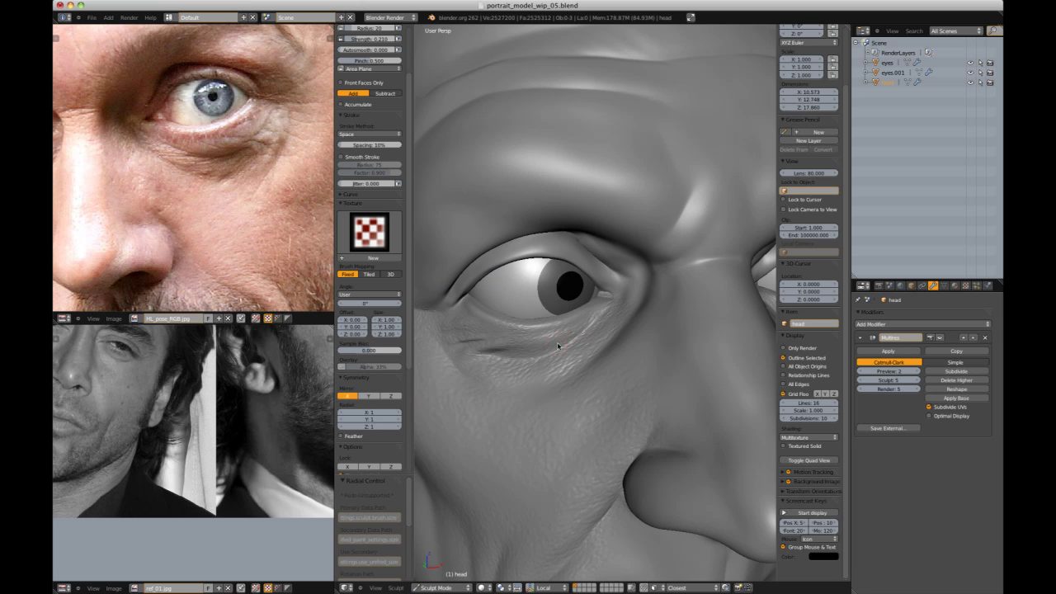
scroll(568, 342, "down", 5)
scroll(591, 321, "up", 6)
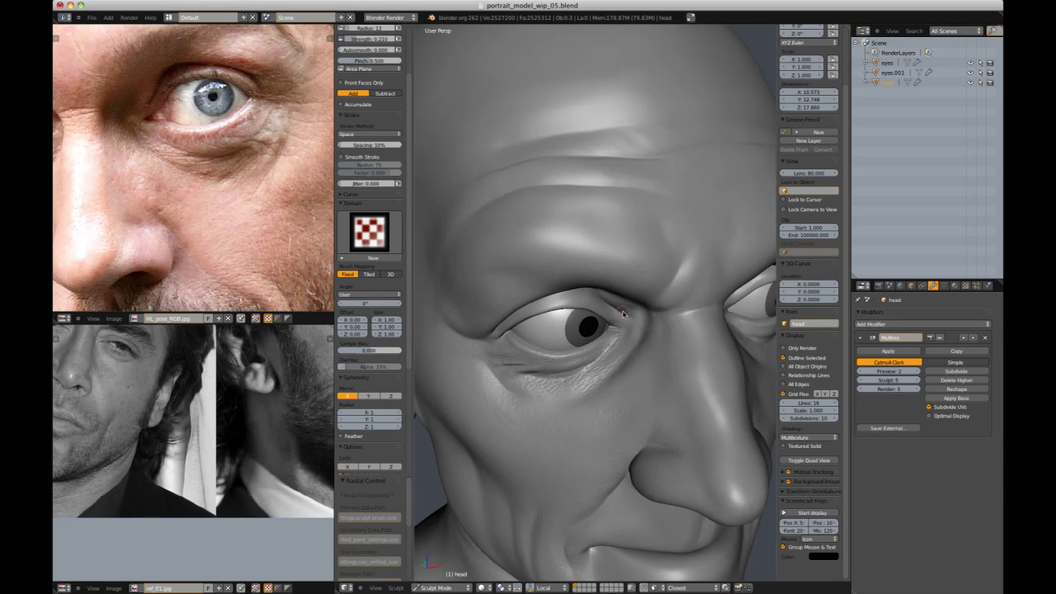
scroll(591, 321, "up", 2)
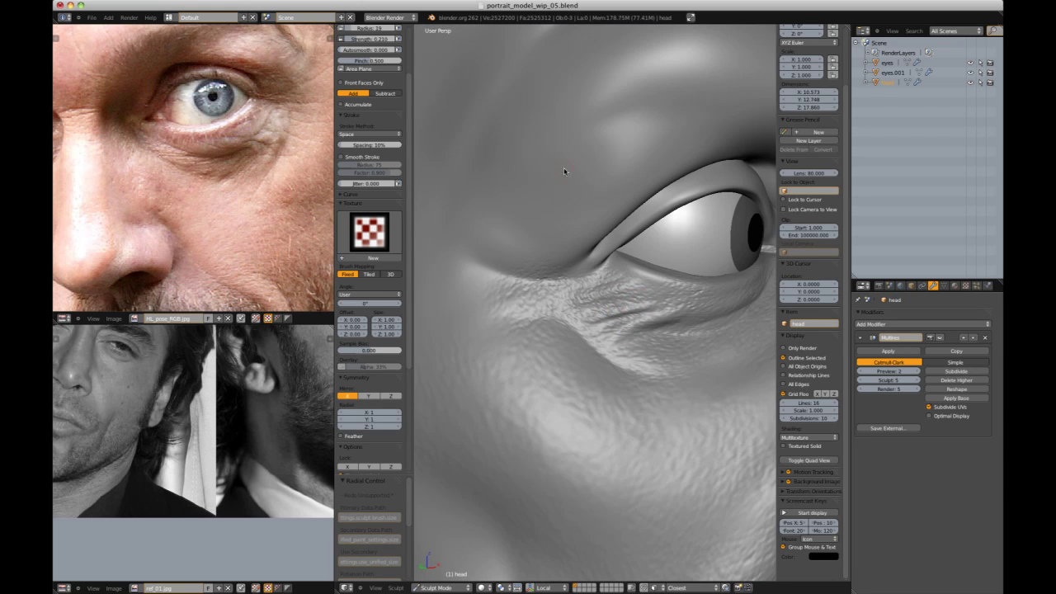
scroll(550, 313, "down", 8)
mouse_move(551, 314)
middle_mouse_down()
mouse_move(520, 306)
mouse_move(712, 222)
mouse_move(588, 276)
mouse_move(601, 309)
middle_mouse_up()
scroll(635, 247, "up", 8)
scroll(587, 276, "down", 4)
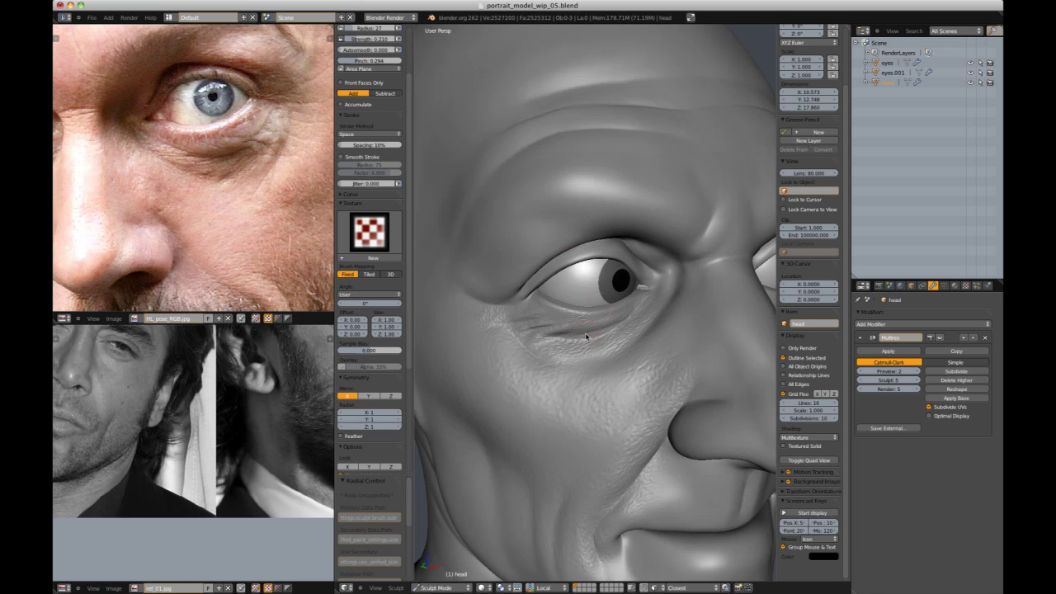
- Select the anchored Draw brush, give it the face.004 wrinkle texture and set its strength to 0.0756
scroll(371, 83, "up", 4)
left_click(370, 60)
left_click(493, 102)
left_click(357, 255)
left_click(502, 323)
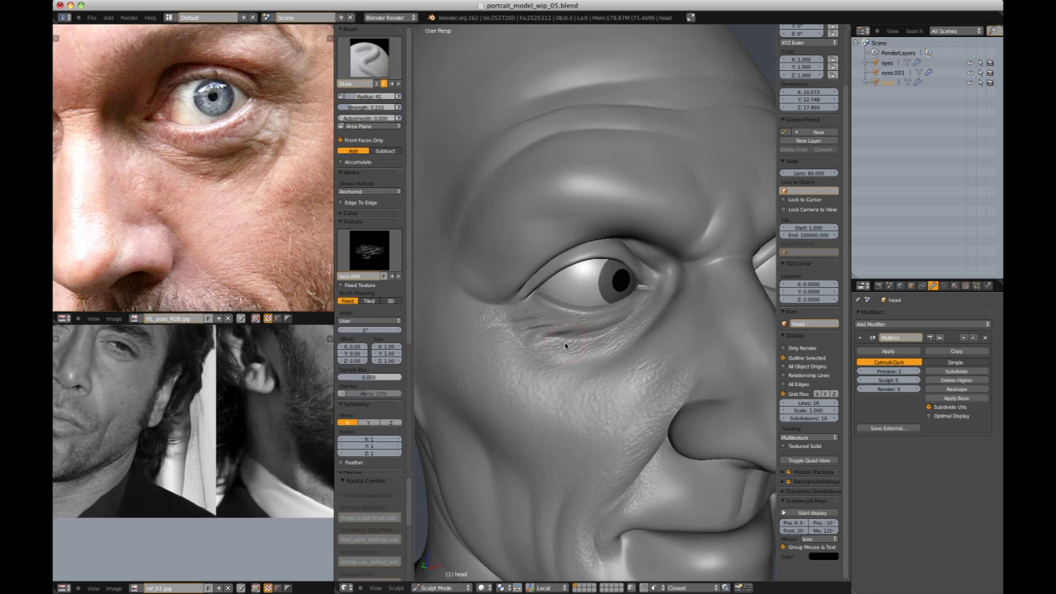
left_click(593, 375)
- Stamp the face.004 wrinkle texture across the area beneath the eye, raising the brush strength to 0.151
middle_click_drag(577, 342, 550, 357)
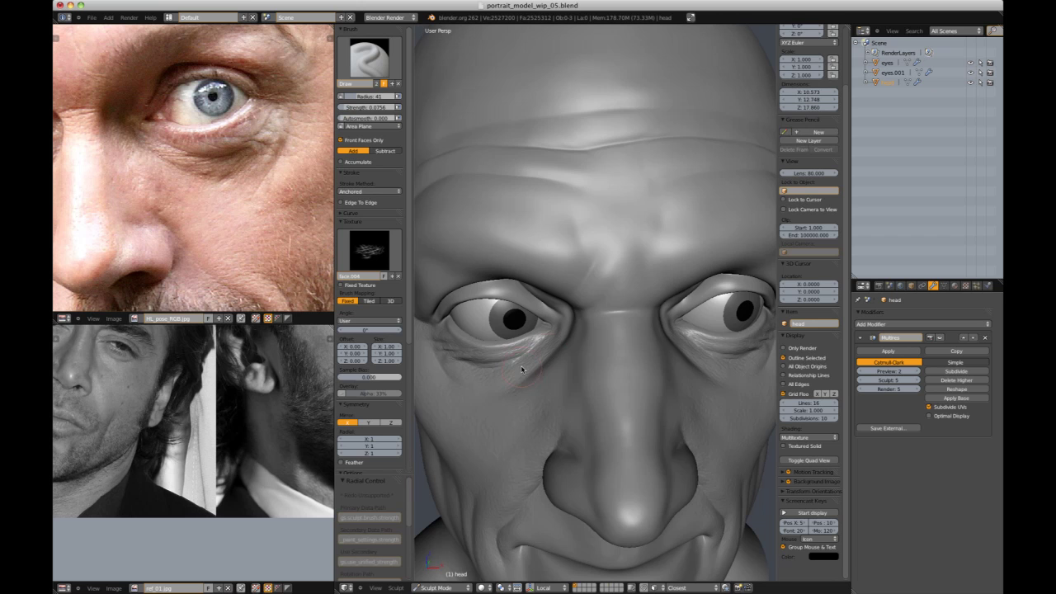
middle_click_drag(548, 424, 577, 305)
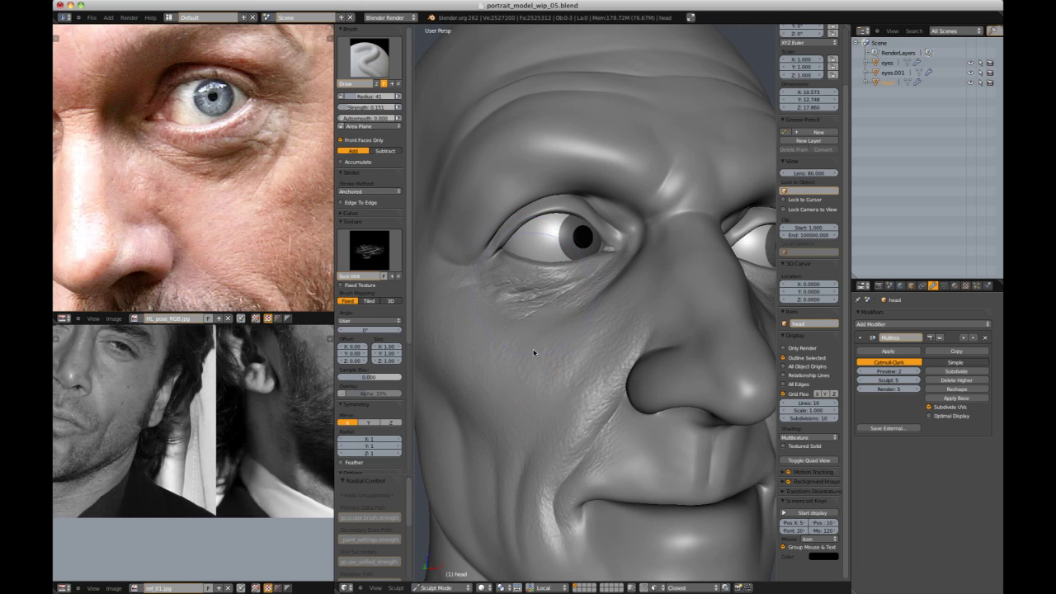
middle_click_drag(532, 356, 557, 339)
left_click_drag(563, 382, 561, 395)
mouse_move(577, 363)
middle_mouse_down()
mouse_move(603, 288)
mouse_move(631, 284)
mouse_move(610, 228)
mouse_move(604, 293)
middle_mouse_up()
scroll(610, 247, "down", 6)
scroll(604, 293, "up", 9)
- Clear the Draw brush's texture and change its stroke method to Space
key("d")
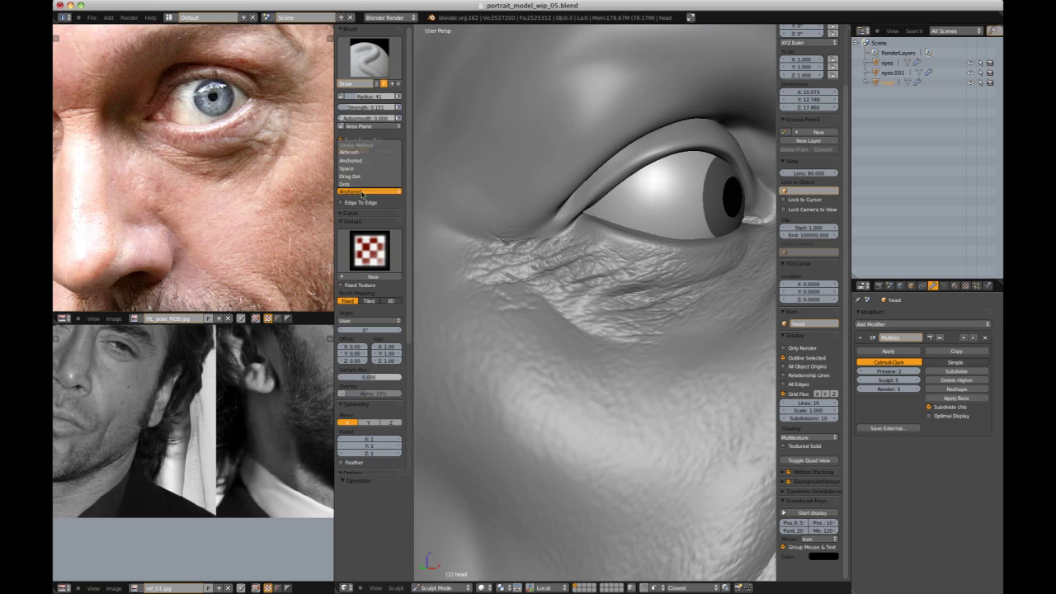
left_click(358, 191)
left_click(363, 164)
- Sculpt wrinkles at the eye's outer corner and eye bag with the untextured Draw brush, changing its radius to 31
scroll(573, 264, "down", 5)
mouse_move(573, 264)
middle_mouse_down()
mouse_move(536, 272)
mouse_move(598, 317)
middle_mouse_up()
scroll(598, 317, "up", 5)
key("shift+f")
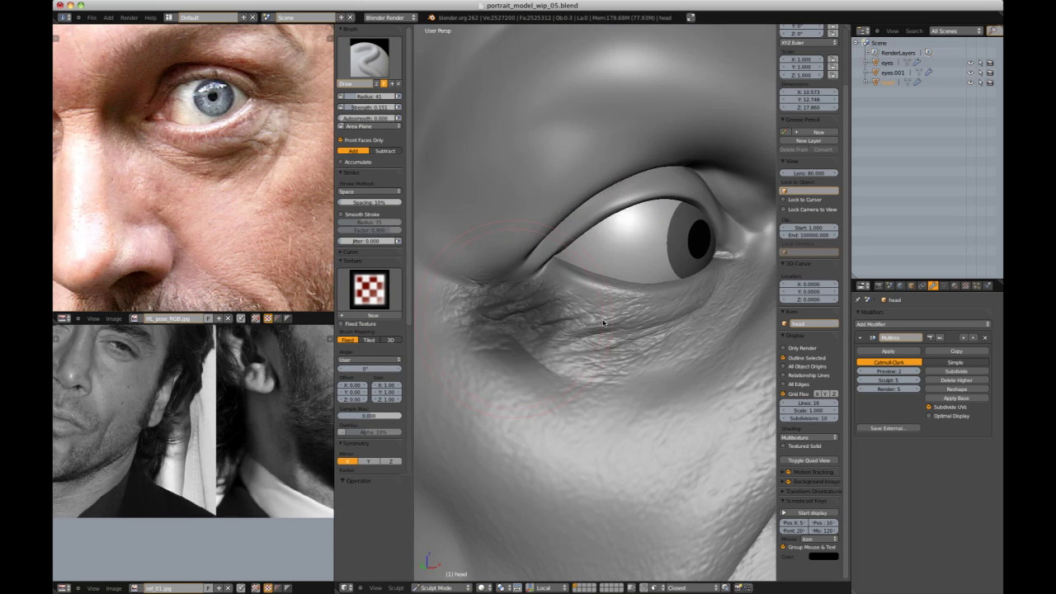
left_click(609, 321)
key("f")
left_click(595, 326)
key("f")
mouse_move(679, 333)
middle_mouse_down()
mouse_move(511, 316)
mouse_move(590, 204)
mouse_move(610, 421)
middle_mouse_up()
scroll(532, 298, "down", 5)
scroll(599, 284, "up", 5)
- Reframe both reference photos, set the Draw brush back to the Anchored stroke method and stamp a skin texture on the head
scroll(601, 352, "up", 3)
middle_click_drag(85, 255, 198, 276)
scroll(149, 438, "up", 3)
middle_click_drag(124, 429, 211, 478)
mouse_move(569, 388)
middle_mouse_down()
mouse_move(622, 374)
mouse_move(612, 343)
middle_mouse_up()
left_click(368, 161)
left_click(370, 252)
left_click(353, 330)
left_click_drag(557, 397, 588, 500)
- Browse the brush textures and assign the dotted face.012 texture to the Draw brush
left_click(370, 250)
left_click(545, 374)
middle_click_drag(581, 428, 631, 423)
left_click(369, 250)
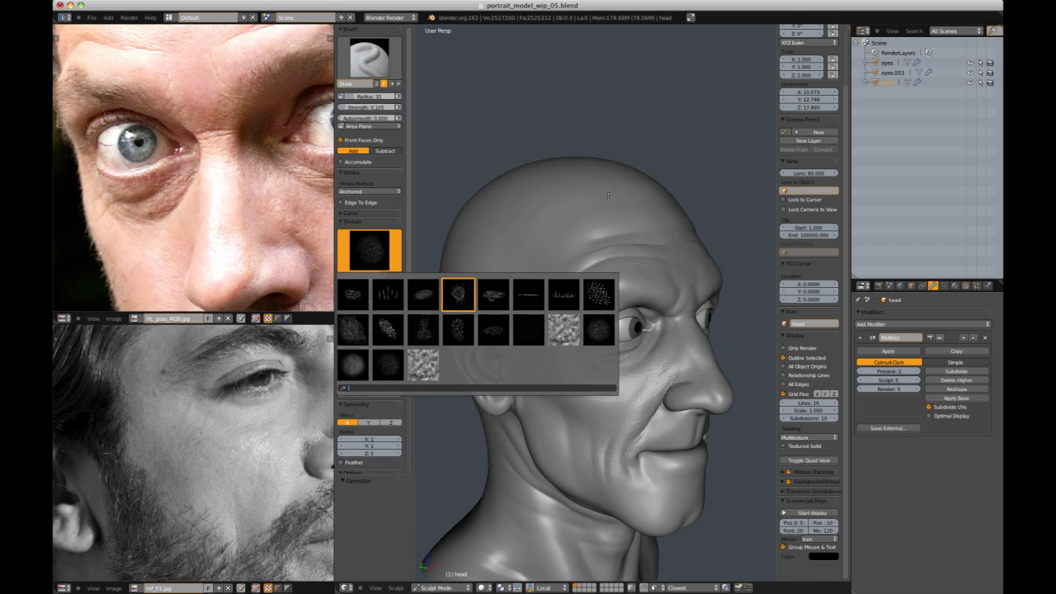
middle_click_drag(659, 254, 601, 268)
scroll(600, 269, "up", 8)
middle_click_drag(544, 301, 680, 355, "shift")
left_click(370, 249)
left_click(493, 331)
- Stamp the face.012 pore texture on the skin beneath the eye, varying the strength and ending at 0.109
middle_click_drag(661, 433, 617, 392)
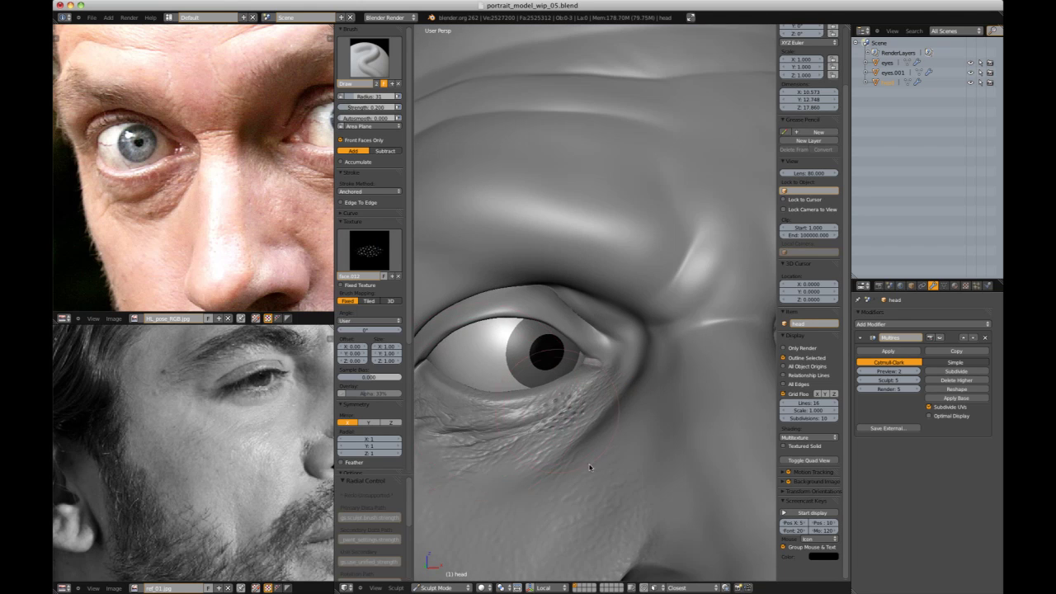
middle_click_drag(589, 467, 655, 384)
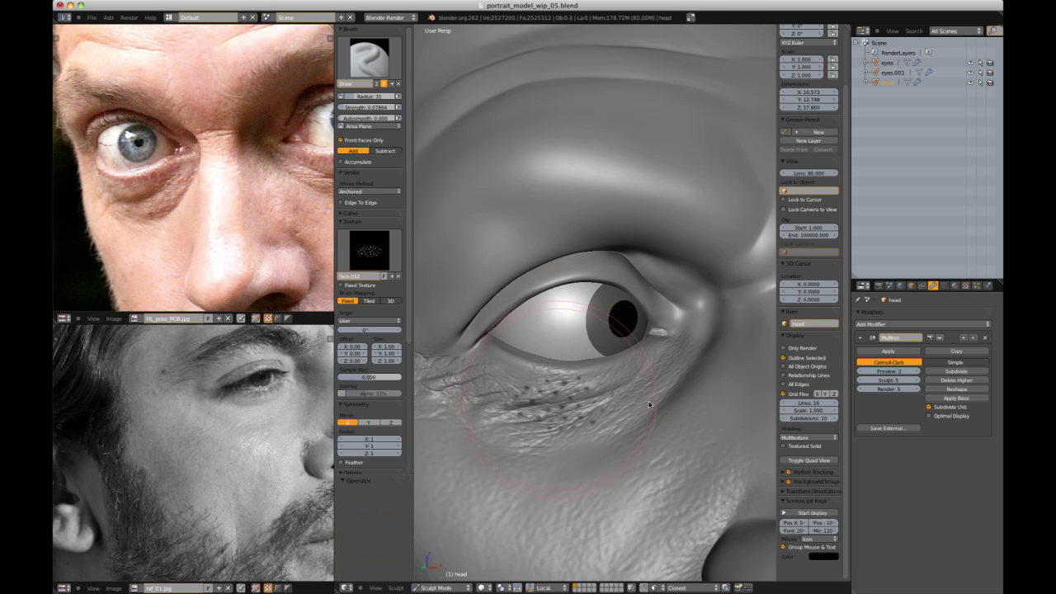
scroll(659, 424, "down", 8)
middle_click_drag(728, 236, 643, 277)
scroll(660, 335, "up", 6)
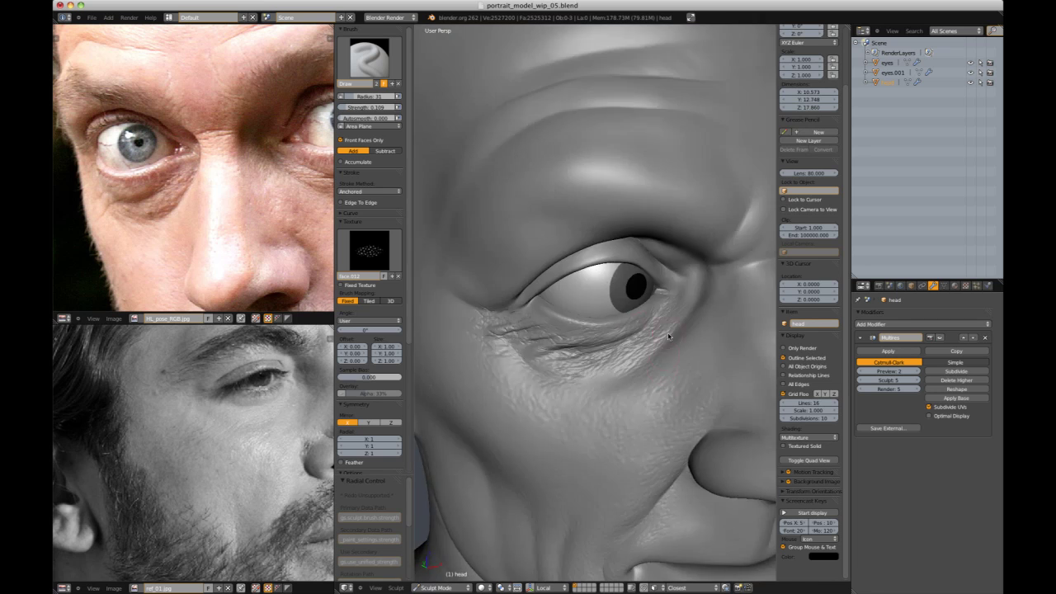
- Assign the round, fine-grained skin texture to the Draw brush and set its strength to 0.140
scroll(660, 334, "down", 6)
middle_click_drag(544, 335, 598, 364)
scroll(230, 175, "up", 3)
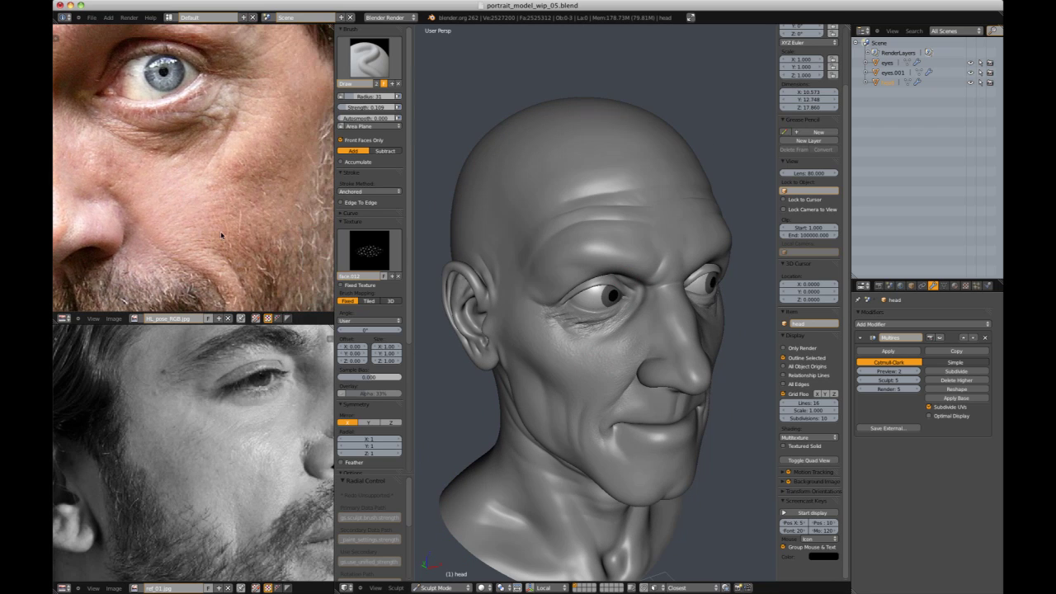
middle_click_drag(479, 279, 538, 280)
left_click(369, 250)
left_click(599, 331)
middle_click_drag(675, 358, 621, 332)
key("shift+f")
left_click(581, 371)
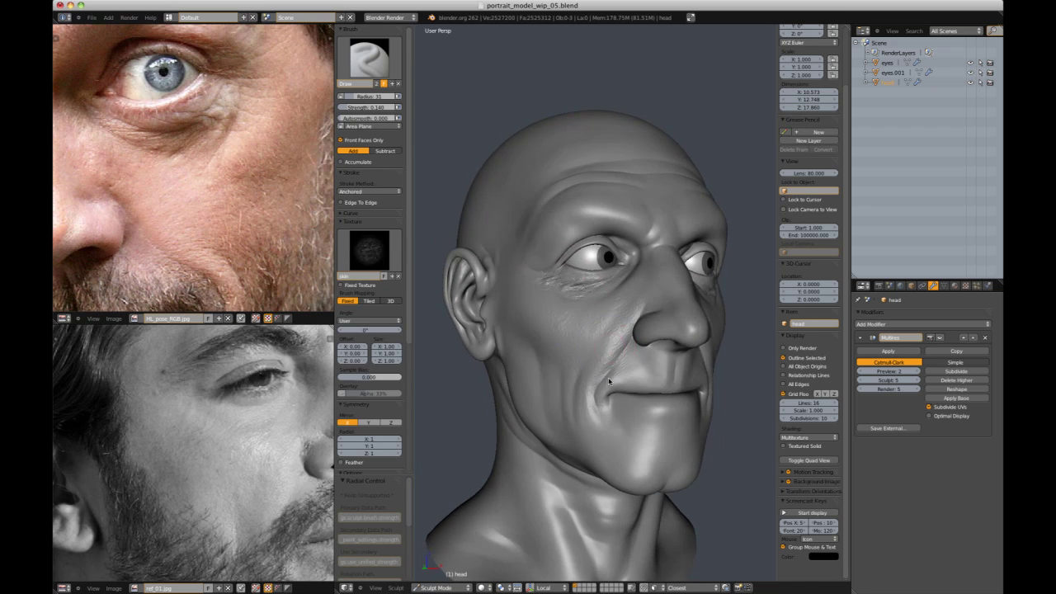
- Stamp the round skin texture over the nose and its bridge, working from several angles
scroll(683, 337, "up", 5)
middle_click_drag(683, 337, 591, 398)
scroll(593, 319, "down", 5)
mouse_move(593, 318)
middle_mouse_down()
mouse_move(721, 210)
mouse_move(512, 318)
middle_mouse_up()
scroll(513, 317, "up", 5)
scroll(580, 324, "down", 5)
mouse_move(579, 324)
middle_mouse_down()
mouse_move(650, 246)
mouse_move(681, 272)
middle_mouse_up()
scroll(683, 403, "up", 5)
mouse_move(683, 402)
middle_mouse_down()
mouse_move(689, 316)
mouse_move(669, 255)
mouse_move(701, 261)
mouse_move(661, 297)
mouse_move(620, 299)
middle_mouse_up()
scroll(688, 315, "down", 3)
scroll(662, 297, "up", 4)
- Open the Draw brush's texture selection
left_click(369, 251)
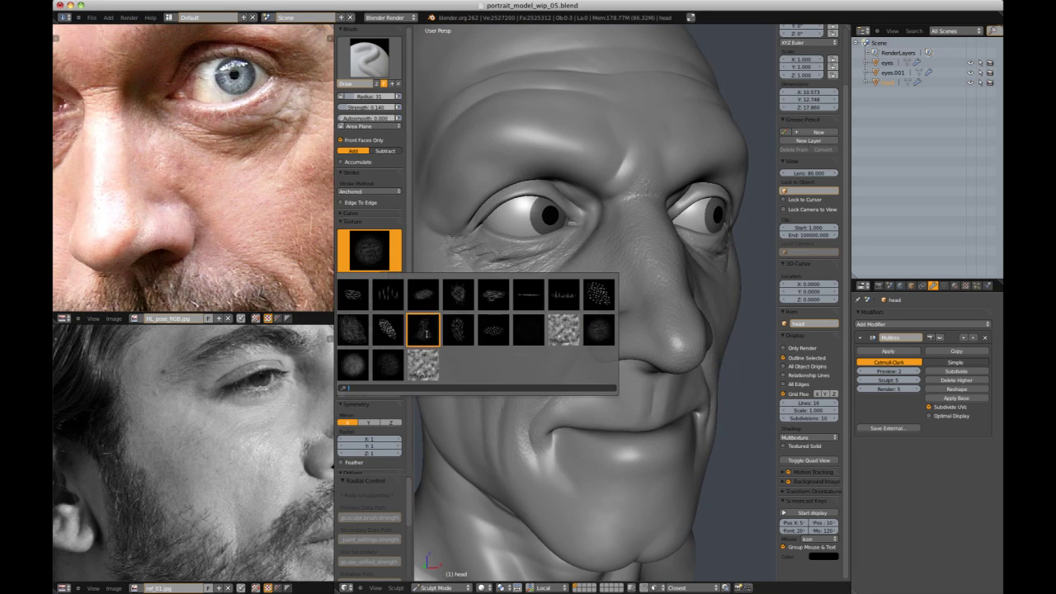
- Choose the scattered-pore texture for the Draw brush and stamp fine skin detail on the cheeks, reducing the strength to 0.085
left_click(599, 296)
middle_click_drag(695, 422, 589, 328)
mouse_move(600, 439)
middle_mouse_down()
mouse_move(539, 333)
mouse_move(522, 336)
mouse_move(749, 307)
middle_mouse_up()
scroll(690, 354, "up", 6)
scroll(690, 355, "down", 9)
middle_click_drag(763, 256, 672, 244)
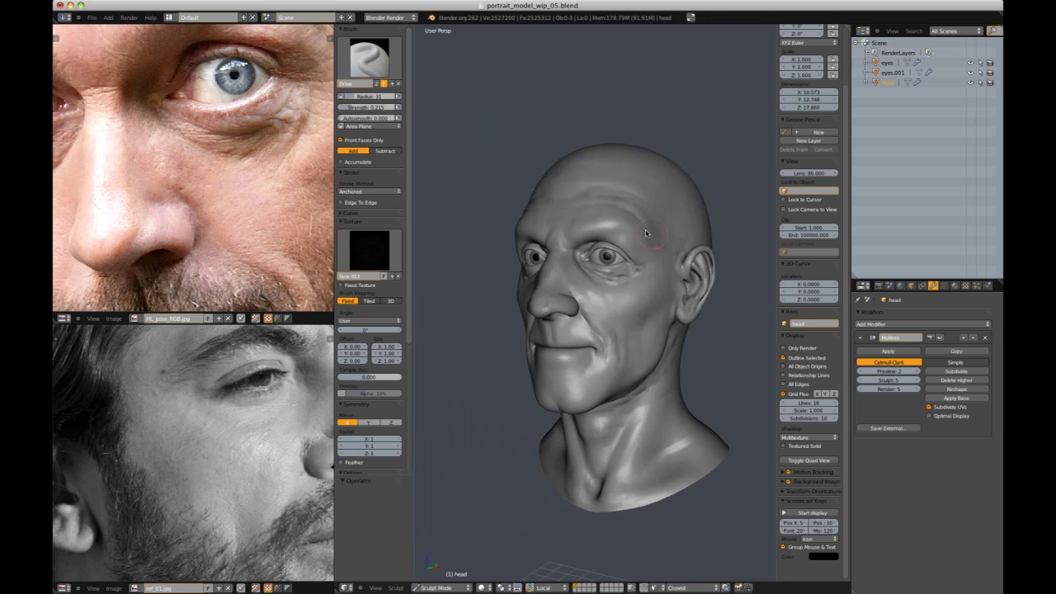
scroll(591, 338, "up", 5)
middle_click_drag(610, 348, 412, 259)
scroll(537, 344, "down", 4)
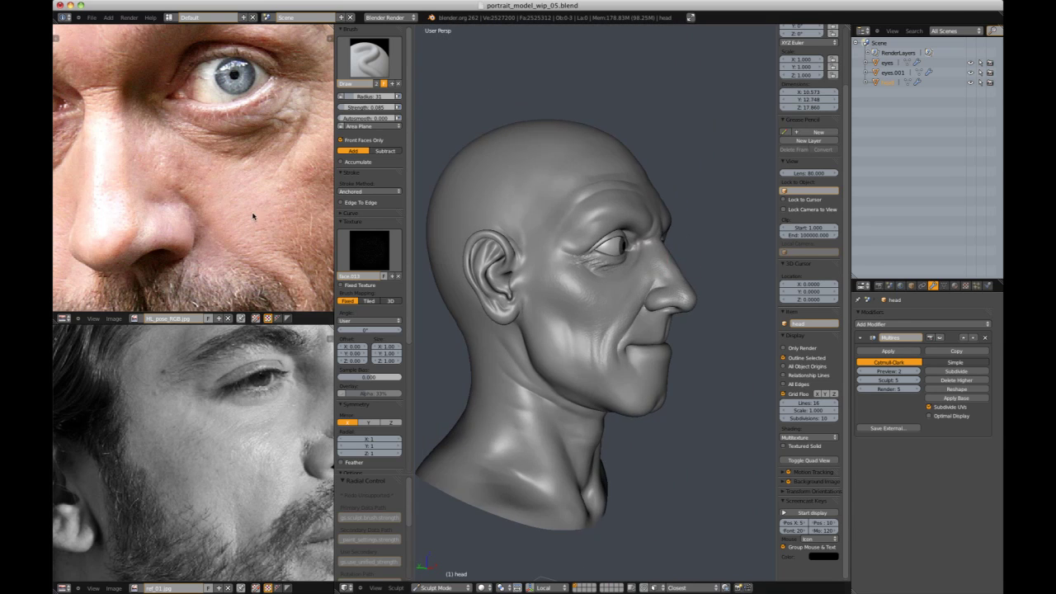
- Compare the forehead and eyes in the color reference photo with the model's eye area and cheek
scroll(218, 208, "down", 4)
middle_click_drag(206, 181, 251, 251)
scroll(251, 251, "up", 1)
middle_click_drag(610, 289, 606, 367)
scroll(570, 288, "up", 3)
scroll(578, 330, "up", 2)
scroll(239, 222, "up", 1)
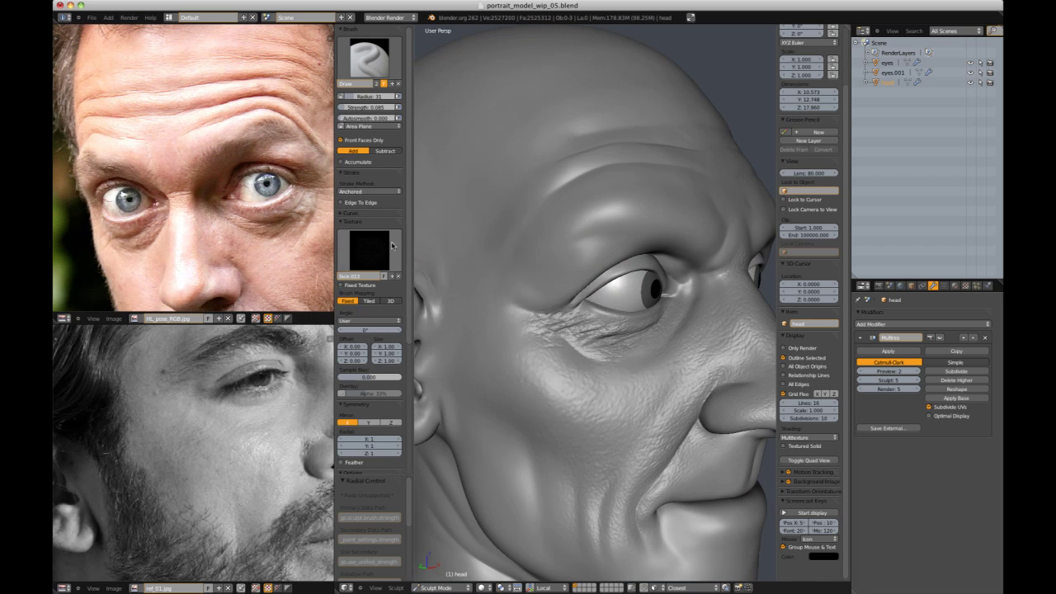
- Choose the round skin texture for the Draw brush and stamp it over the cheek at radius 31 and strength 0.09994
left_click(381, 249)
left_click(565, 282)
middle_click_drag(595, 256, 564, 207)
middle_click_drag(627, 249, 664, 269)
scroll(664, 269, "up", 3)
scroll(673, 248, "down", 7)
mouse_move(569, 288)
middle_mouse_down()
mouse_move(631, 307)
mouse_move(579, 324)
mouse_move(575, 302)
middle_mouse_up()
scroll(631, 306, "up", 3)
middle_click_drag(559, 360, 550, 301, "shift")
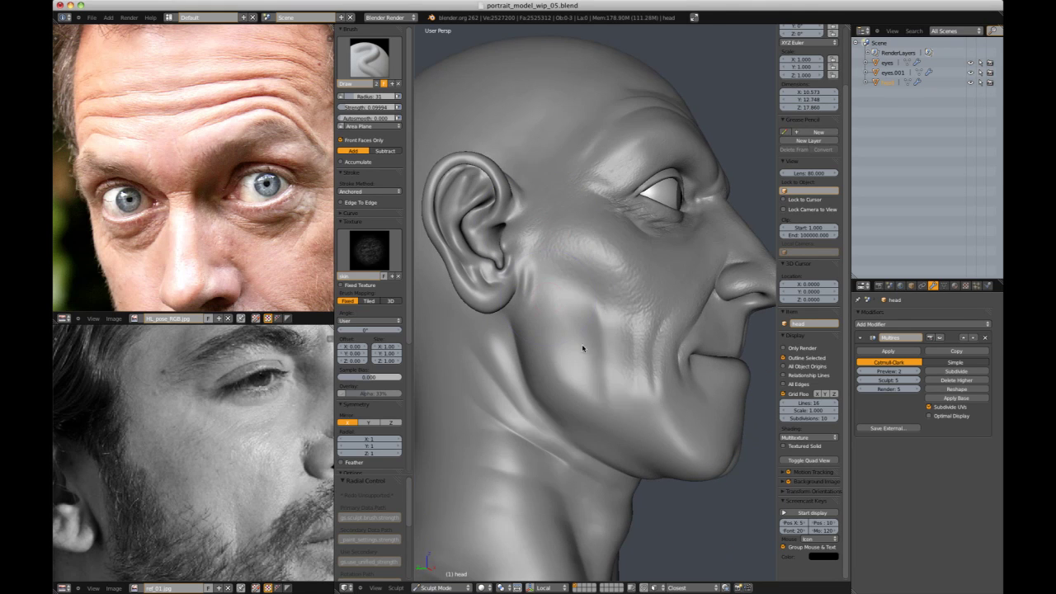
- Stamp more of the round skin texture across the lower cheek and jaw, using the photo's mouth area as reference
middle_click_drag(597, 407, 550, 253)
middle_click_drag(648, 330, 633, 399)
middle_click_drag(706, 367, 591, 348)
middle_click_drag(595, 417, 623, 251)
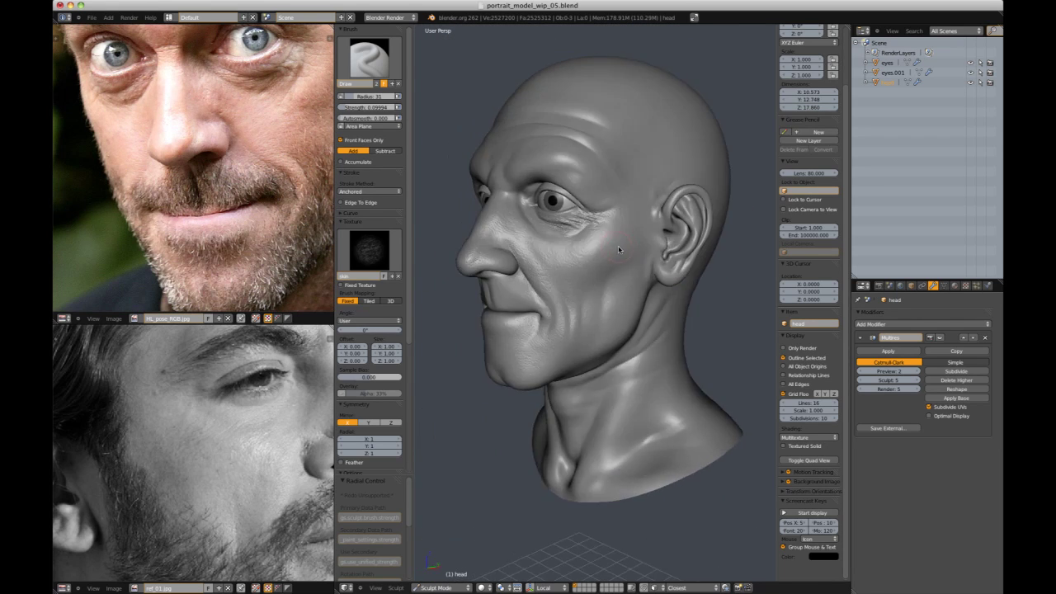
- Switch to the Crease brush, set radius 16 and strength 0.244, and carve wrinkles beneath the lower eyelid
scroll(594, 307, "up", 5)
mouse_move(586, 319)
middle_mouse_down()
mouse_move(596, 237)
mouse_move(589, 274)
middle_mouse_up()
scroll(591, 272, "up", 3)
key("shift+c")
left_click_drag(569, 239, 598, 254)
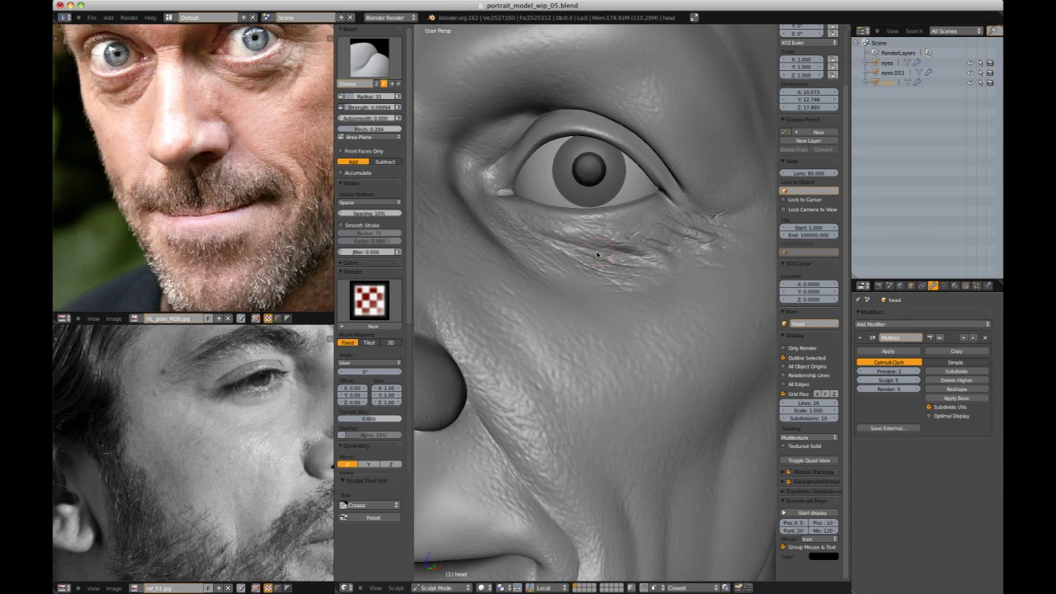
key("shift+f")
left_click(580, 247)
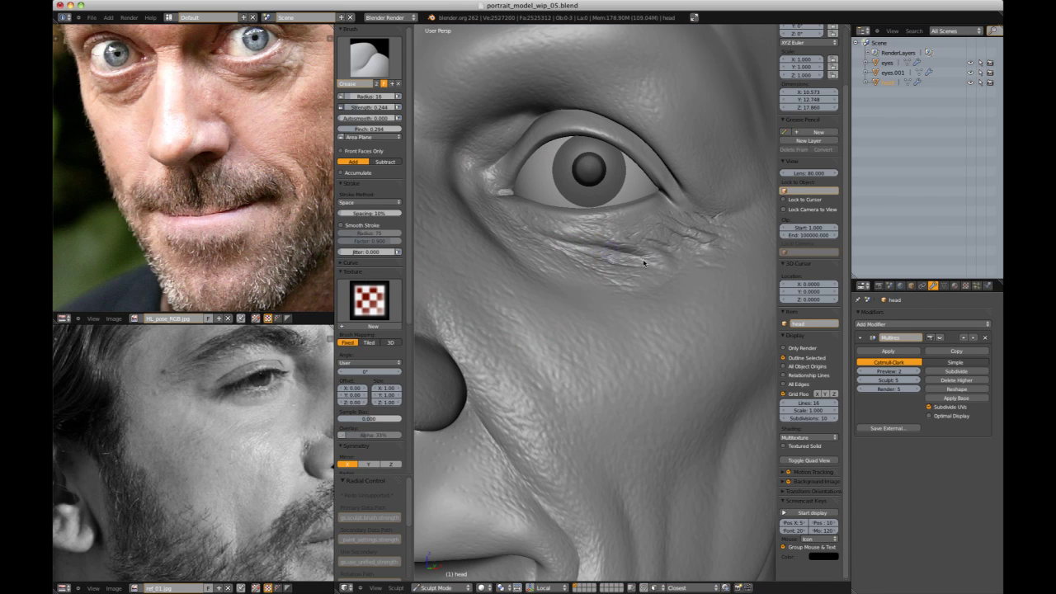
- Raise the Crease strength to 0.315 and deepen the wrinkles under the eye toward its outer corner
middle_click_drag(609, 251, 589, 253)
key("shift+f")
left_click(564, 264)
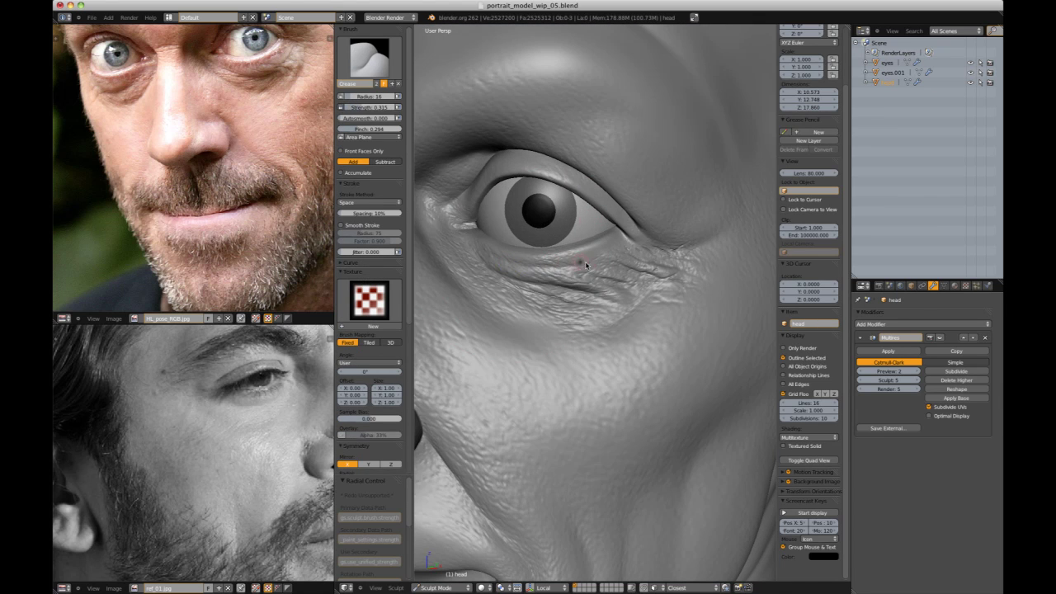
mouse_move(652, 265)
middle_mouse_down()
mouse_move(584, 277)
mouse_move(681, 252)
mouse_move(643, 216)
mouse_move(592, 219)
middle_mouse_up()
key("f")
left_click(582, 276)
- Switch to the Pinch/Magnify brush at radius 31 and tighten the wrinkles around the eye
mouse_move(670, 207)
middle_mouse_down()
mouse_move(567, 255)
mouse_move(678, 248)
middle_mouse_up()
key("p")
scroll(678, 231, "down", 8)
middle_click_drag(621, 214, 699, 206)
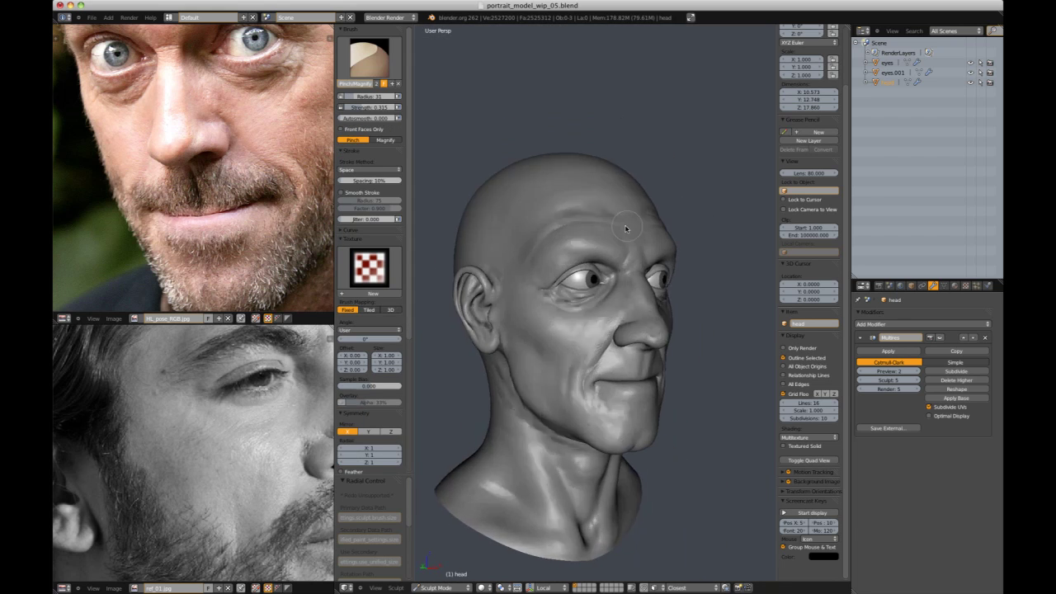
- Carve under-eye wrinkles toward the nose with the Crease brush at radius 13 and strength 0.458
scroll(624, 217, "up", 10)
middle_click_drag(590, 284, 556, 315)
key("shift+c")
key("shift+f")
left_click(503, 312)
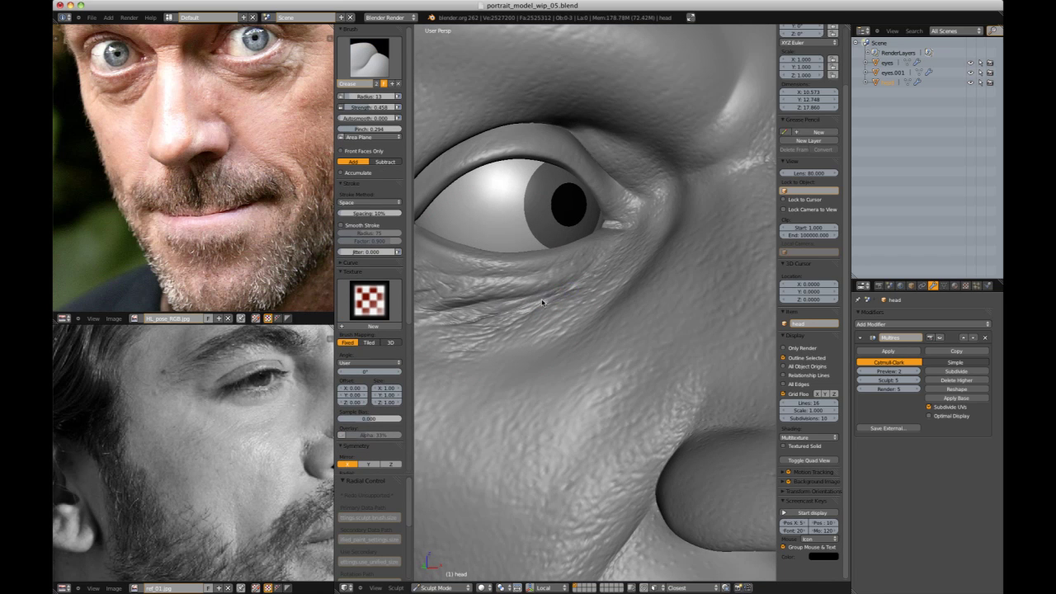
- Enlarge the Crease brush to radius 17 and extend the folds below the inner corner of the eye
scroll(494, 314, "down", 8)
middle_click_drag(499, 313, 599, 312)
scroll(600, 312, "up", 8)
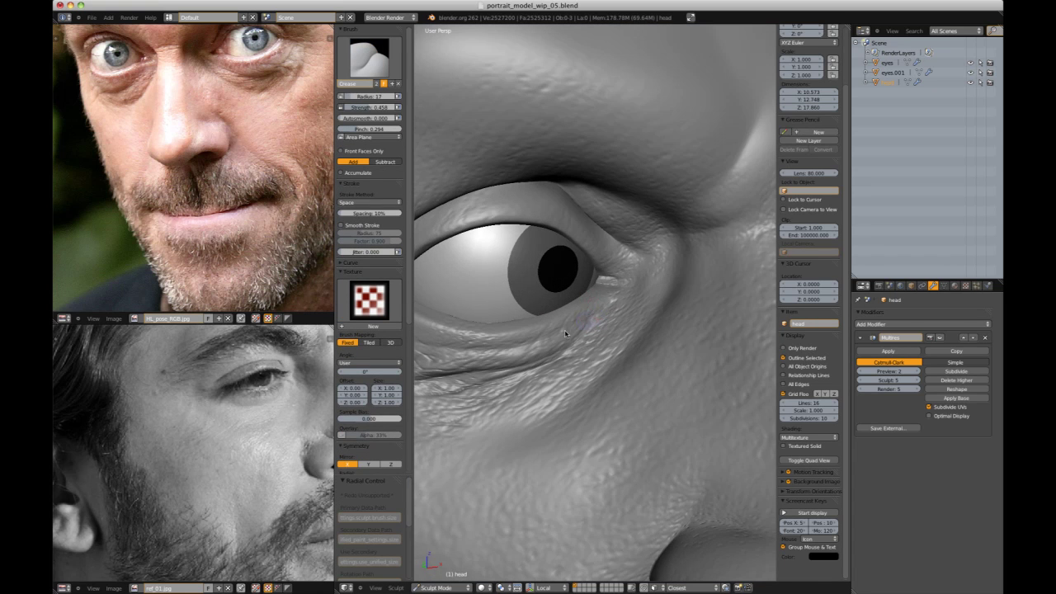
scroll(600, 327, "down", 8)
scroll(645, 250, "up", 4)
- Switch to the Draw brush with the thin horizontal-line texture and adjust its strength for stamping wrinkles below the eye
mouse_move(688, 196)
middle_mouse_down()
mouse_move(647, 249)
mouse_move(646, 310)
middle_mouse_up()
left_click(374, 63)
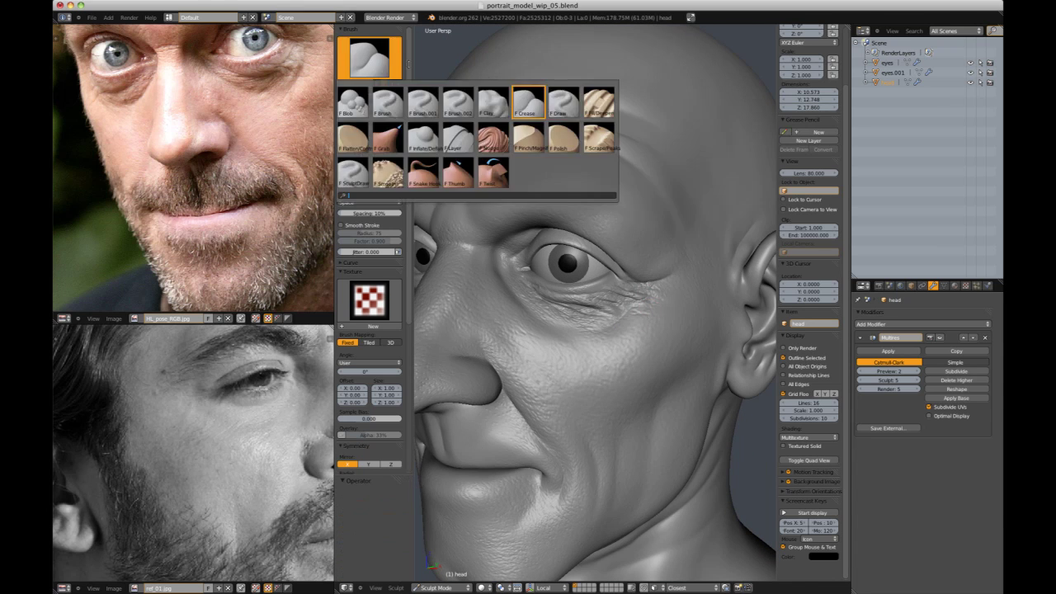
left_click(559, 104)
left_click(368, 233)
left_click(598, 345)
key("shift+f")
left_click(605, 332)
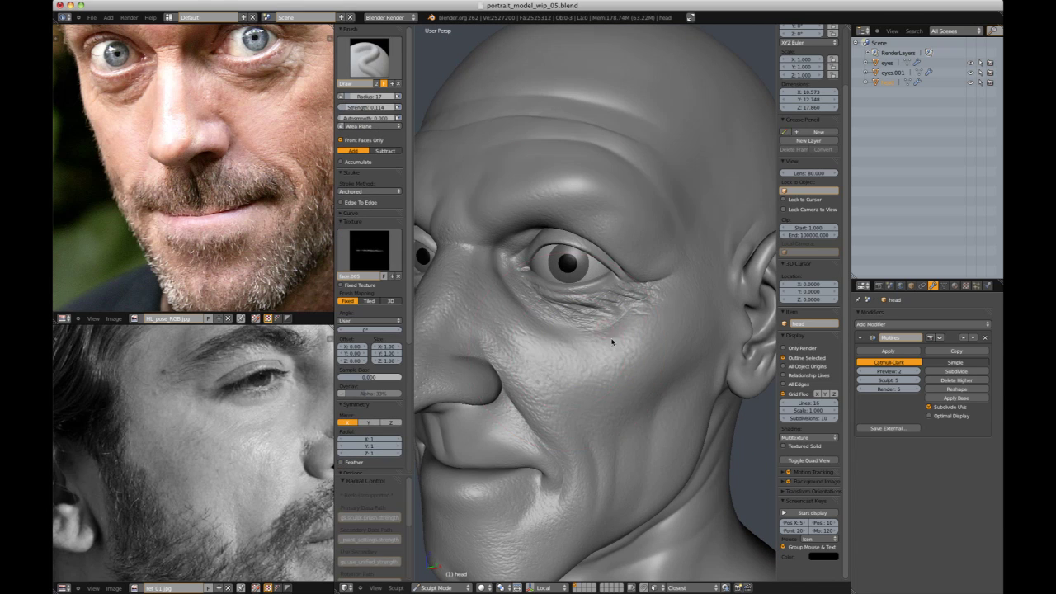
- Stamp the line texture across the cheek below the eye and around the mouth corner at strength 0.170
mouse_move(597, 393)
middle_mouse_down()
mouse_move(711, 264)
mouse_move(630, 239)
middle_mouse_up()
mouse_move(652, 216)
middle_mouse_down("ctrl")
mouse_move(577, 304)
mouse_move(538, 328)
mouse_move(542, 374)
middle_mouse_up("ctrl")
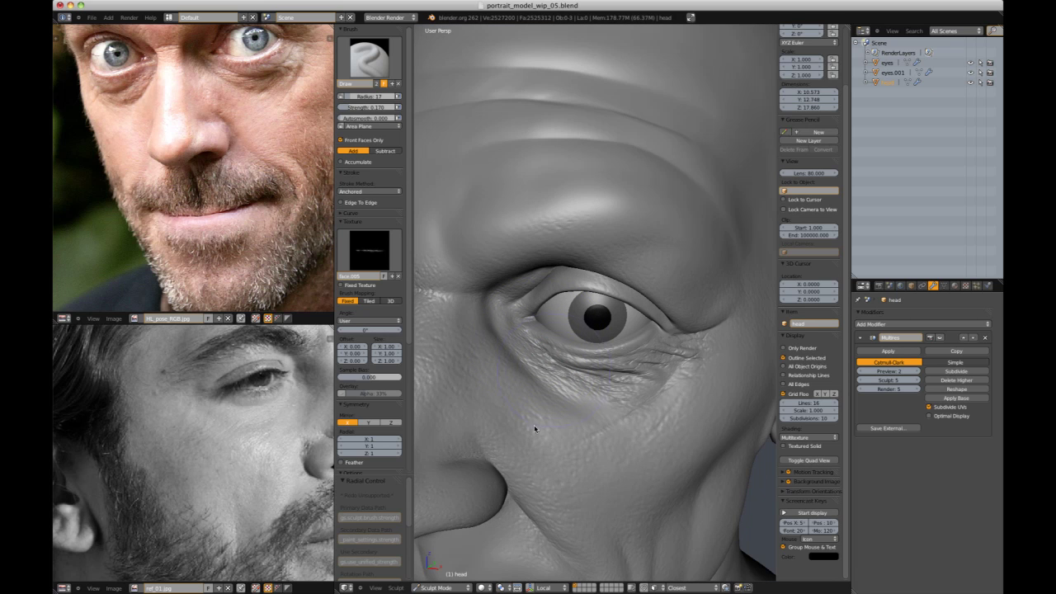
scroll(631, 369, "down", 6)
mouse_move(631, 370)
middle_mouse_down()
mouse_move(665, 281)
mouse_move(726, 290)
mouse_move(599, 349)
mouse_move(622, 402)
mouse_move(705, 250)
mouse_move(610, 292)
mouse_move(541, 358)
mouse_move(582, 460)
middle_mouse_up()
scroll(599, 348, "up", 3)
scroll(666, 410, "down", 5)
scroll(609, 292, "up", 5)
scroll(582, 460, "up", 4)
scroll(579, 440, "down", 3)
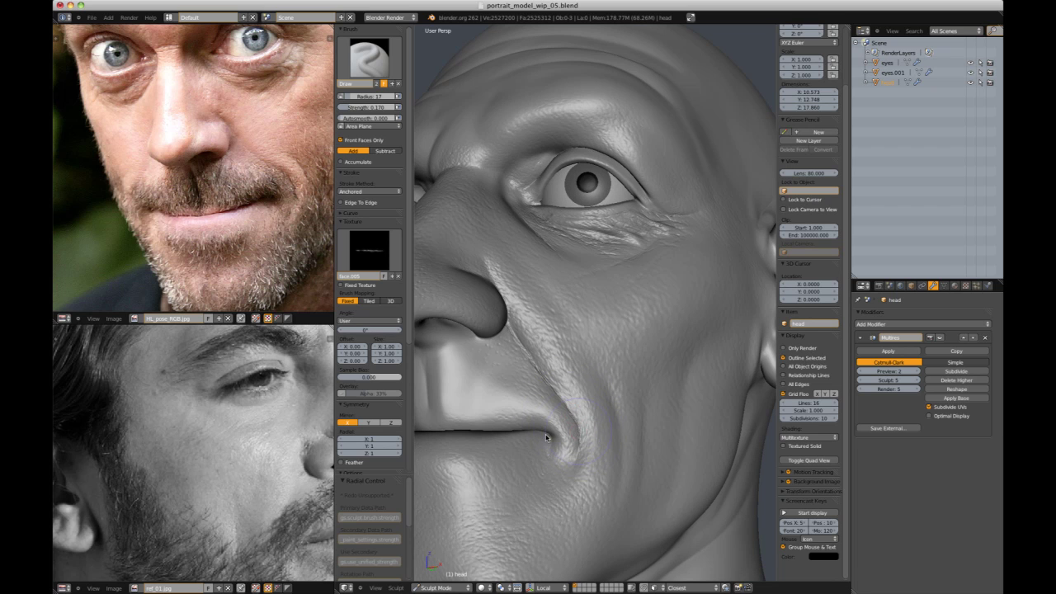
- Switch to the Pinch/Magnify brush, set radius 23 and strength 0.375, and sharpen the fold between nose and mouth
scroll(546, 437, "down", 5)
scroll(546, 437, "down", 2)
mouse_move(546, 438)
middle_mouse_down()
mouse_move(578, 396)
mouse_move(566, 376)
middle_mouse_up()
scroll(577, 396, "up", 6)
key("p")
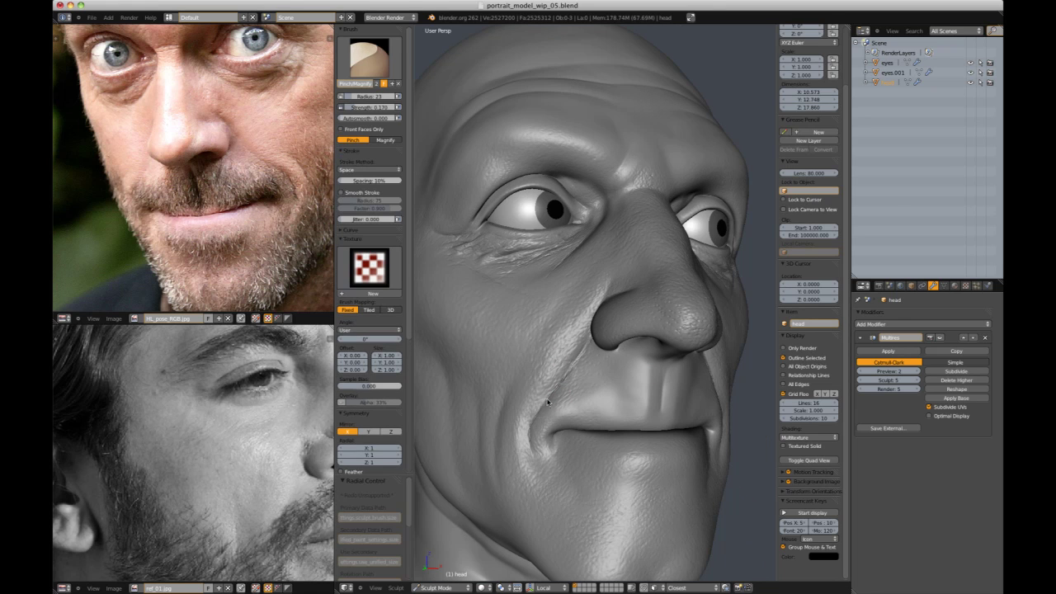
scroll(530, 430, "down", 5)
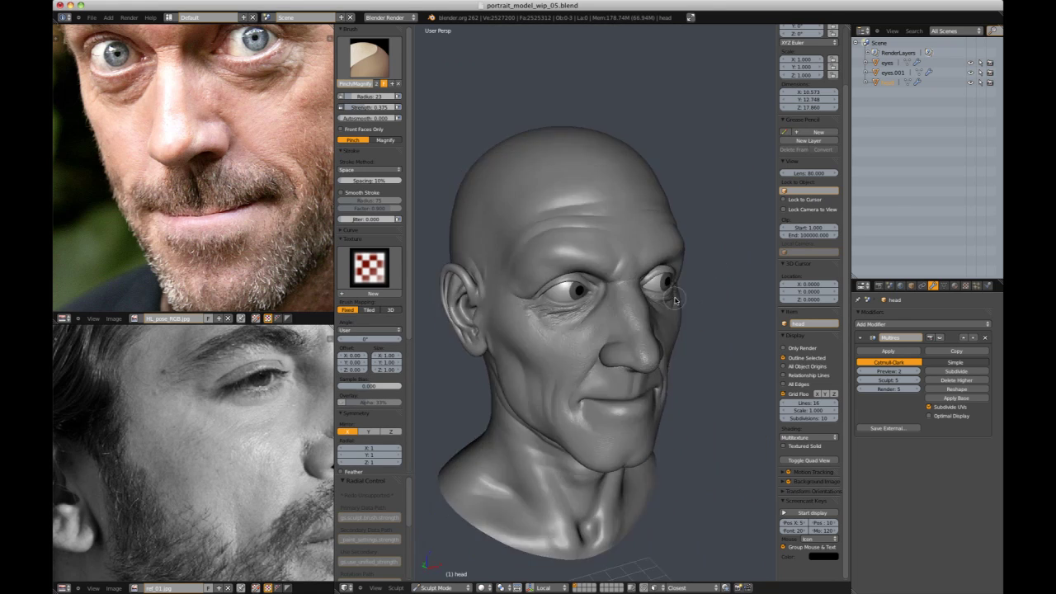
- Examine the eye wrinkles and cheek folds in three-quarter view, both close up and from a distance
scroll(622, 377, "up", 6)
scroll(622, 376, "down", 4)
scroll(593, 334, "up", 2)
mouse_move(577, 331)
middle_mouse_down()
mouse_move(593, 334)
mouse_move(569, 340)
middle_mouse_up()
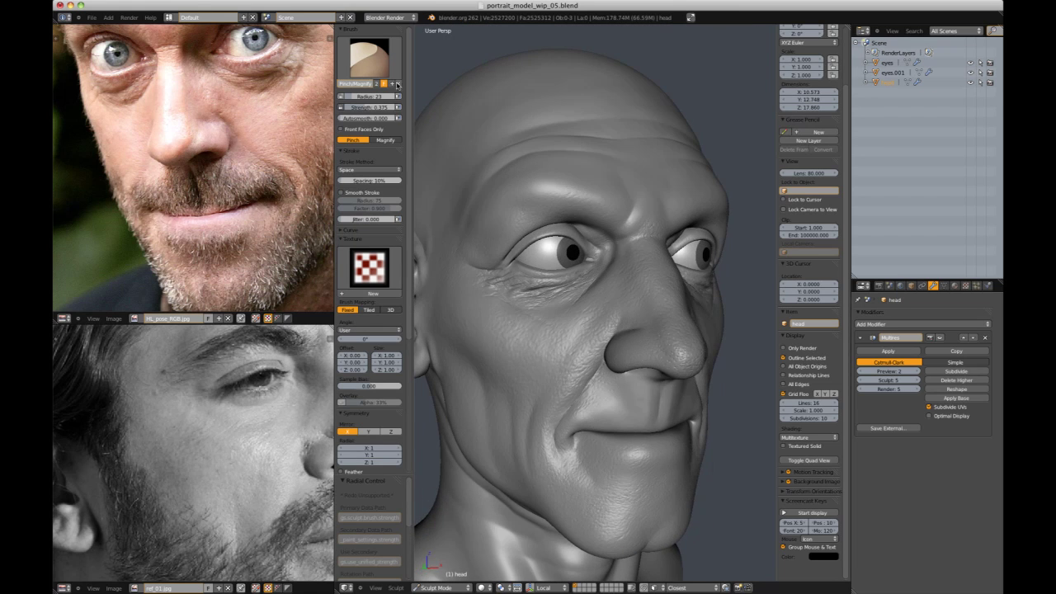
scroll(641, 229, "down", 4)
mouse_move(709, 231)
middle_mouse_down()
mouse_move(638, 228)
mouse_move(666, 218)
mouse_move(701, 227)
middle_mouse_up()
scroll(594, 273, "up", 3)
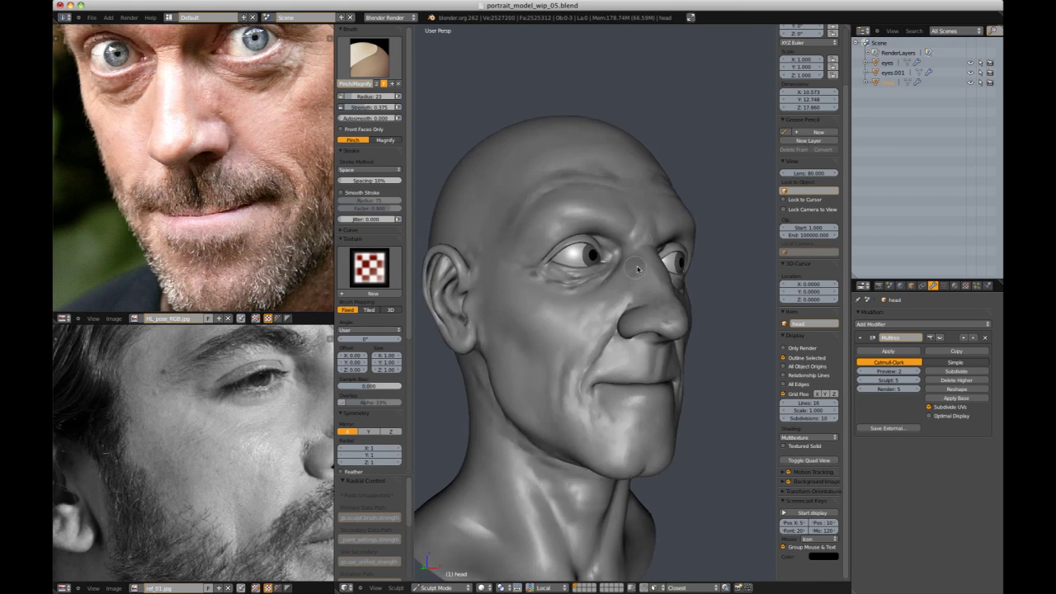
- Switch to the Draw brush, choose the clustered-speck texture, and stamp it on the cheek at strength 0.08893
scroll(594, 272, "up", 2)
middle_click_drag(466, 204, 503, 206)
left_click(369, 58)
left_click(459, 102)
left_click(369, 250)
left_click(427, 333)
left_click_drag(594, 338, 576, 415)
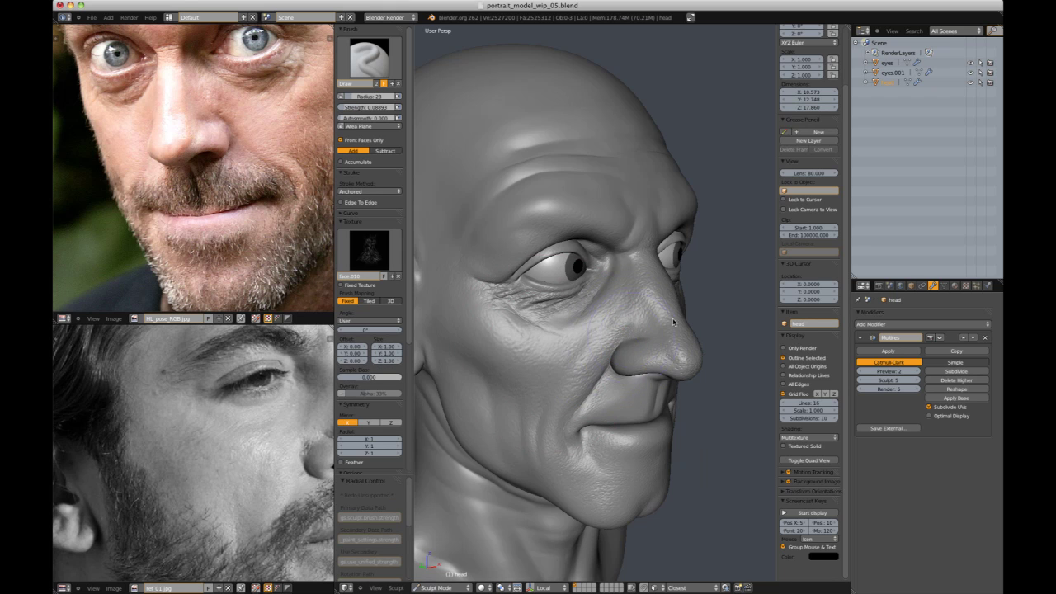
- Stamp the clustered-speck texture over the cheek beside the nose and beneath the eye
scroll(673, 332, "down", 1)
middle_click_drag(763, 268, 733, 261)
scroll(733, 261, "up", 3)
mouse_move(636, 272)
middle_mouse_down()
mouse_move(683, 269)
mouse_move(627, 289)
middle_mouse_up()
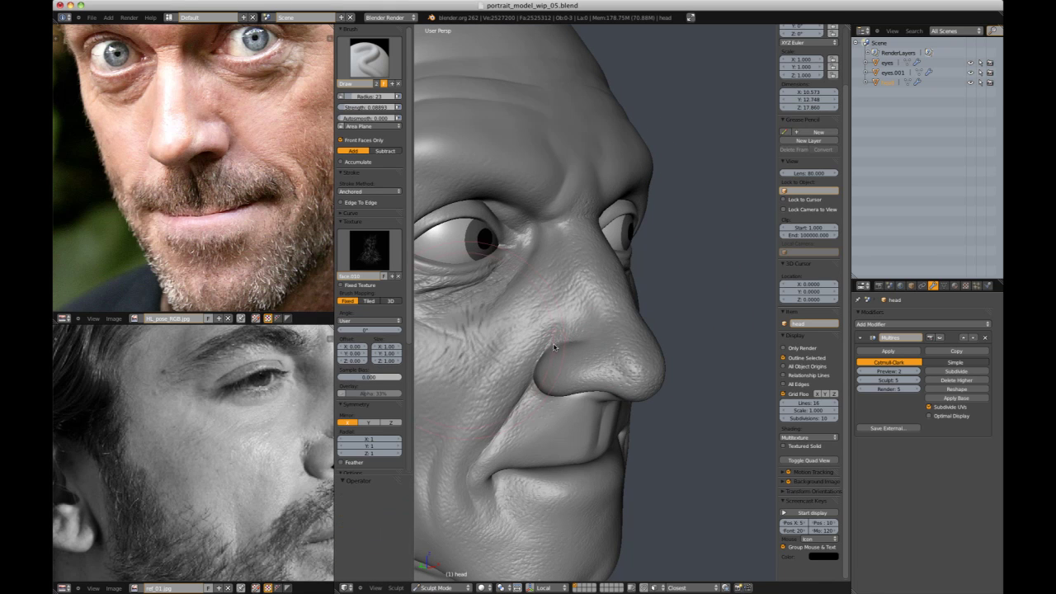
left_click_drag(503, 380, 528, 346)
scroll(582, 342, "down", 2)
scroll(582, 342, "down", 4)
- Switch to the Crease brush with radius 9, pinch 0.369 and strength 0.244, and carve fine lines into the cheek
mouse_move(583, 342)
middle_mouse_down()
mouse_move(700, 275)
mouse_move(611, 288)
middle_mouse_up()
scroll(577, 330, "up", 3)
mouse_move(544, 412)
middle_mouse_down()
mouse_move(486, 363)
mouse_move(608, 340)
middle_mouse_up()
scroll(608, 340, "down", 3)
scroll(511, 355, "up", 2)
key("shift+c")
key("f")
left_click(589, 313)
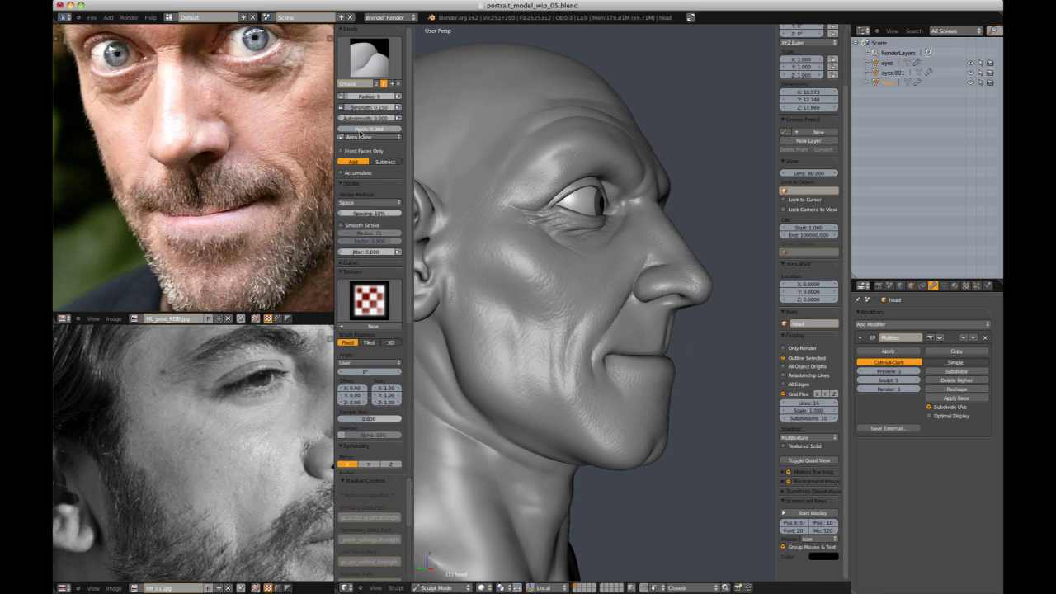
mouse_move(565, 382)
middle_mouse_down()
mouse_move(612, 307)
mouse_move(671, 264)
middle_mouse_up()
scroll(569, 332, "down", 4)
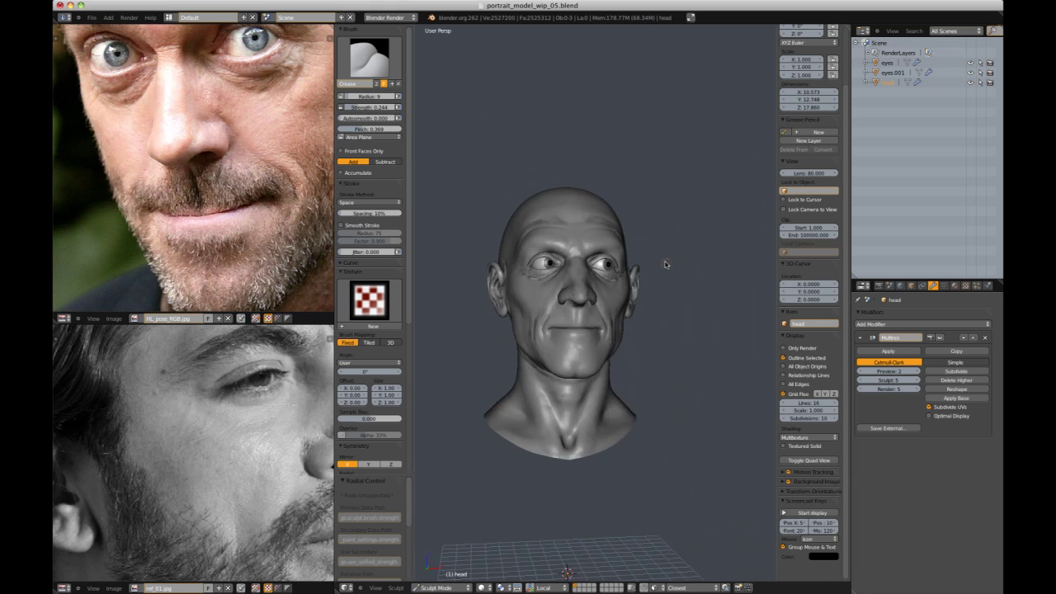
- Return to the Draw brush with the round skin texture and stamp detail around the upper lip and chin
scroll(657, 309, "up", 5)
left_click(378, 64)
left_click(588, 327)
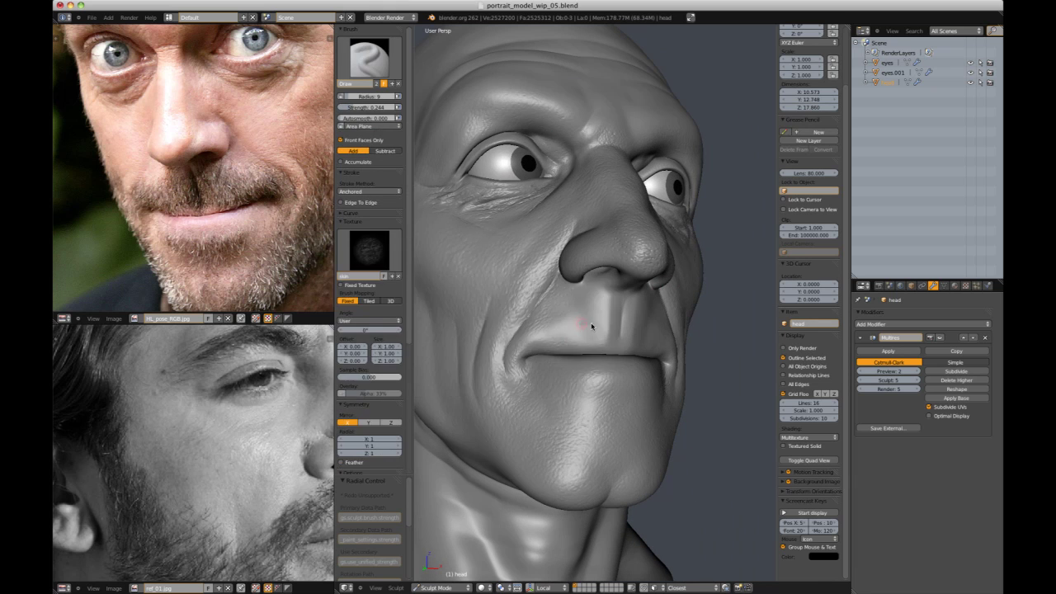
mouse_move(604, 373)
middle_mouse_down()
mouse_move(629, 377)
mouse_move(603, 344)
mouse_move(624, 363)
mouse_move(711, 297)
mouse_move(608, 347)
middle_mouse_up()
- Enlarge the Draw brush to radius 43 and stamp the skin texture over the side of the head and the forehead
scroll(711, 298, "down", 3)
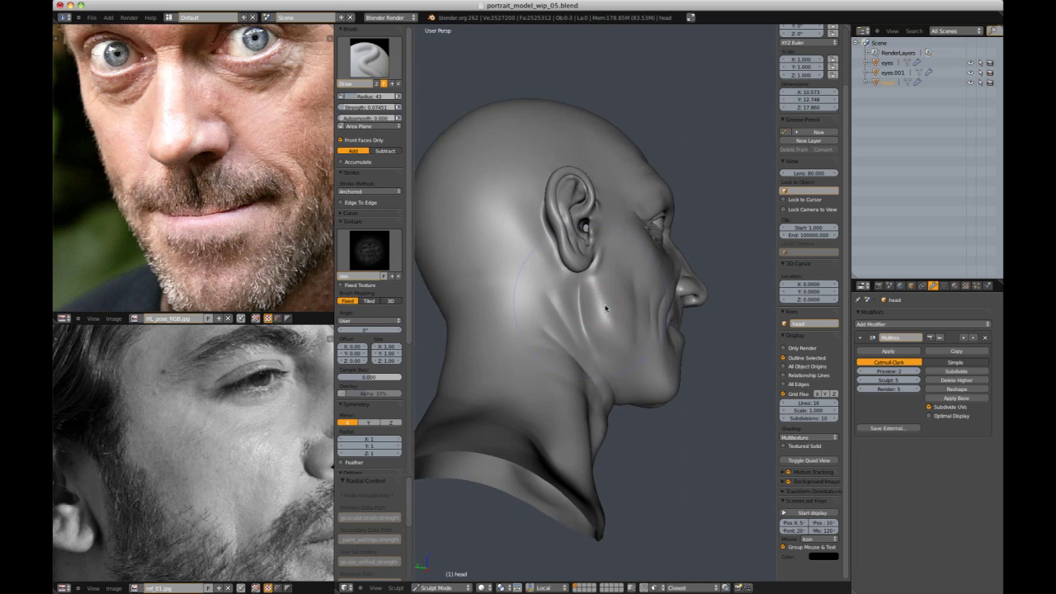
mouse_move(588, 305)
middle_mouse_down()
mouse_move(608, 354)
mouse_move(620, 353)
mouse_move(610, 337)
mouse_move(655, 306)
mouse_move(693, 317)
mouse_move(569, 293)
middle_mouse_up()
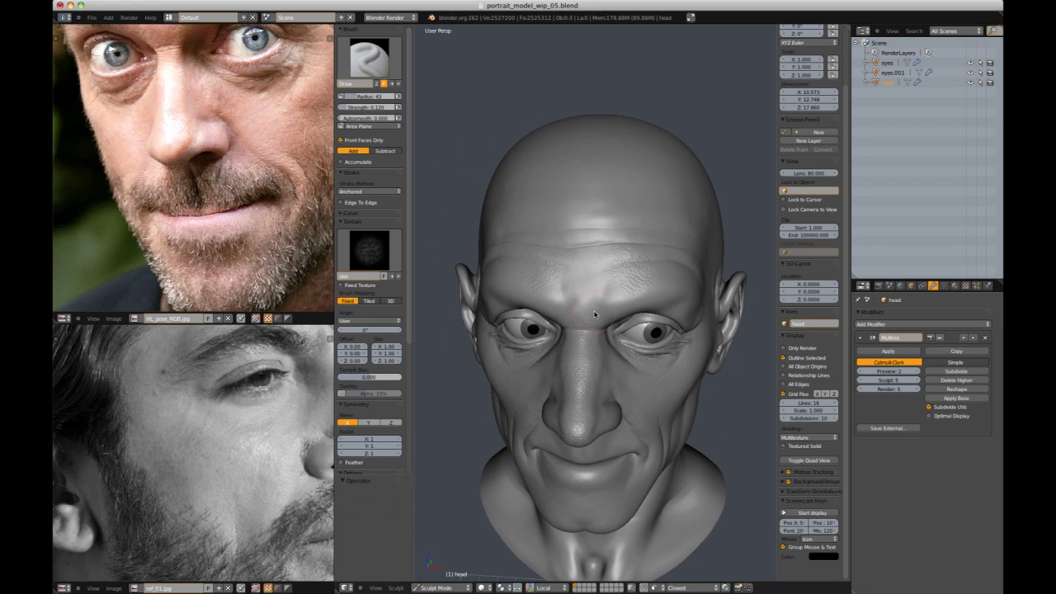
mouse_move(589, 337)
middle_mouse_down()
mouse_move(603, 379)
mouse_move(617, 267)
middle_mouse_up()
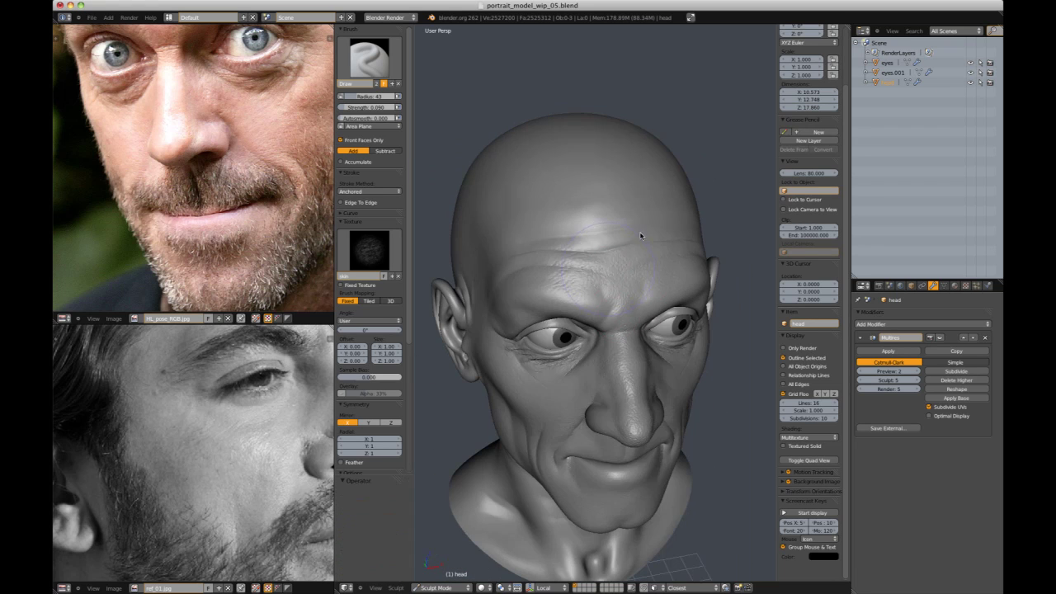
- Enlarge the Draw brush to radius 89 at strength 0.090 and stamp the skin texture over the upper forehead and scalp
mouse_move(692, 253)
middle_mouse_down()
mouse_move(711, 219)
mouse_move(591, 290)
mouse_move(559, 245)
middle_mouse_up()
middle_click_drag(633, 270, 605, 270)
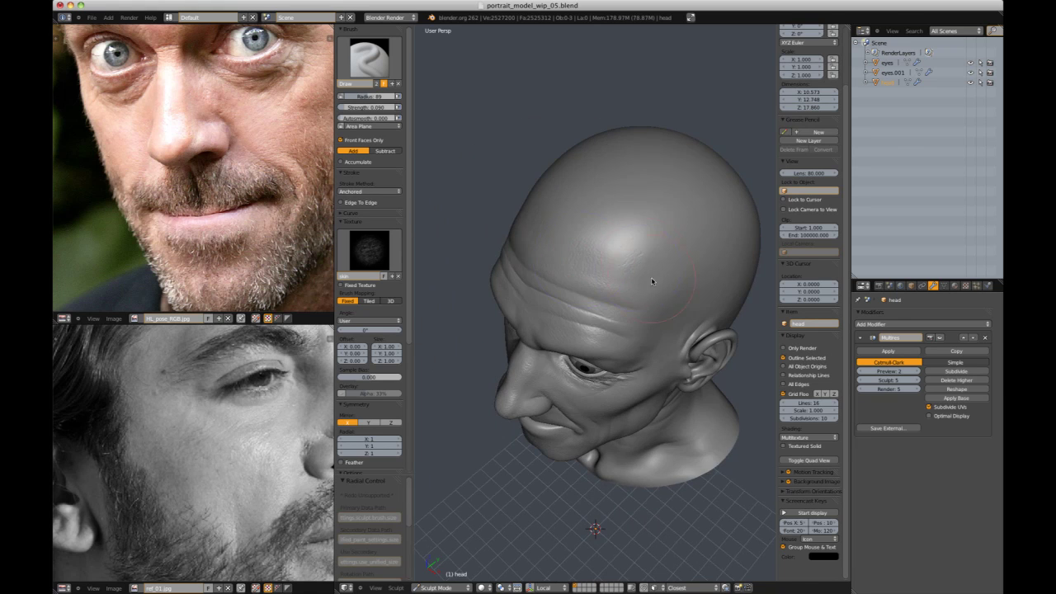
middle_click_drag(658, 302, 622, 277)
- Switch to the Grab brush at radius 89 and adjust the shape of the forehead and brow
scroll(545, 217, "up", 5)
key("g")
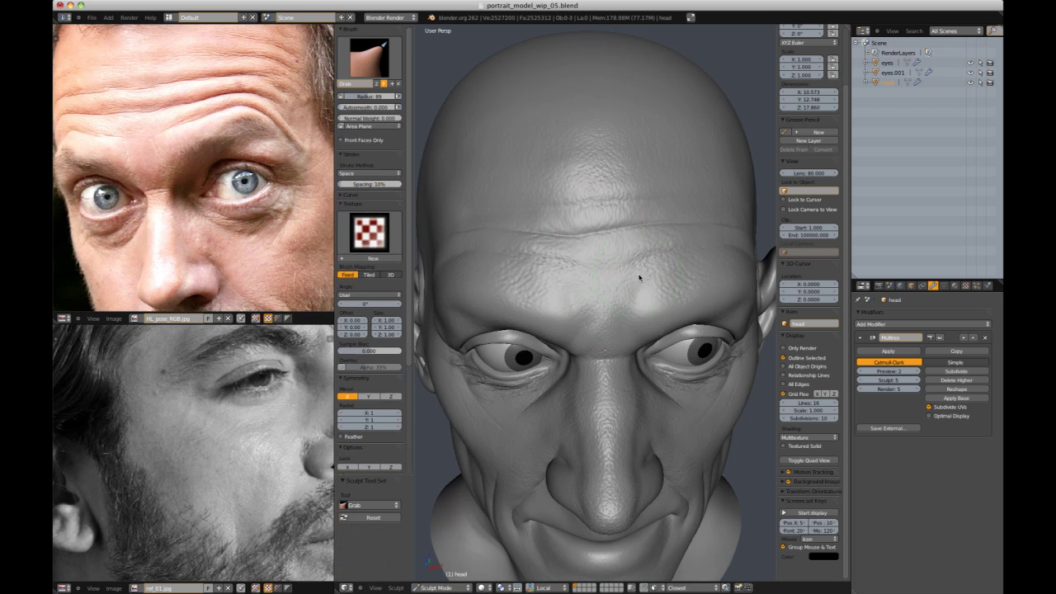
key("shift+f")
left_click(622, 300)
scroll(624, 298, "down", 4)
middle_click_drag(623, 298, 707, 228)
scroll(693, 233, "up", 3)
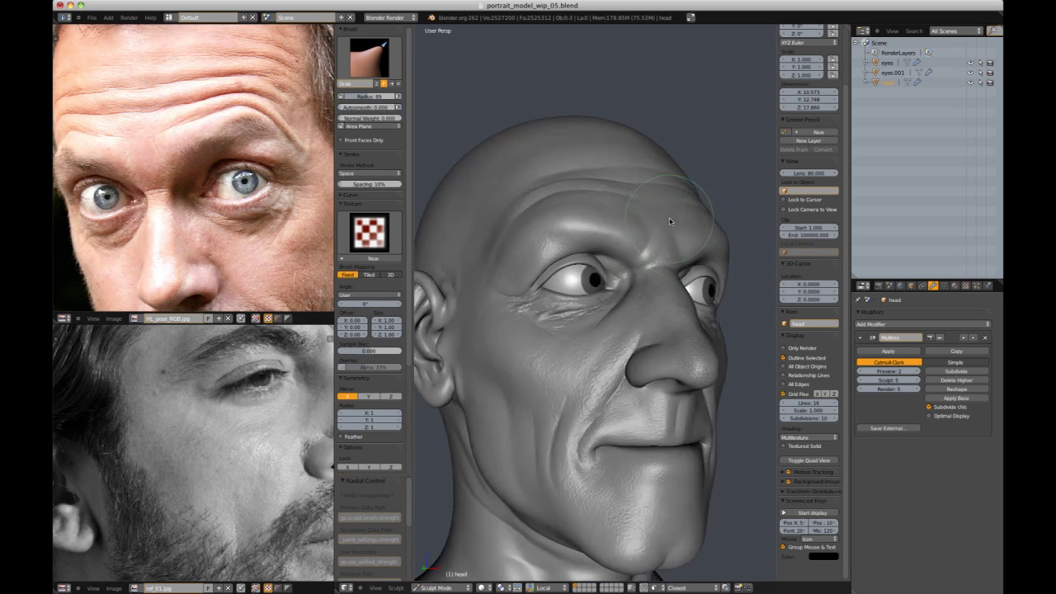
- Switch to the Draw brush, choose the faint round skin texture, and stamp fine detail around the inner eye corner
scroll(679, 237, "up", 5)
key("d")
left_click(366, 246)
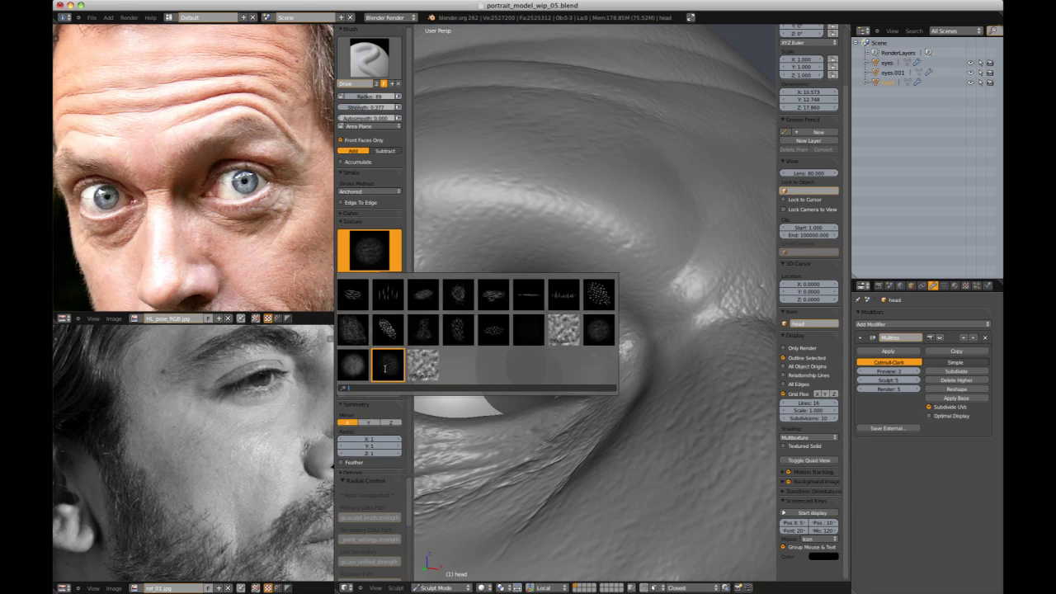
left_click(376, 373)
scroll(606, 350, "down", 6)
mouse_move(606, 351)
middle_mouse_down()
mouse_move(686, 195)
mouse_move(692, 260)
mouse_move(679, 284)
mouse_move(676, 269)
middle_mouse_up()
scroll(692, 260, "up", 3)
scroll(676, 269, "up", 3)
- Refine the tear duct at the inner eye corner with the Grab and Inflate brushes, reducing the radius to 47
key("g")
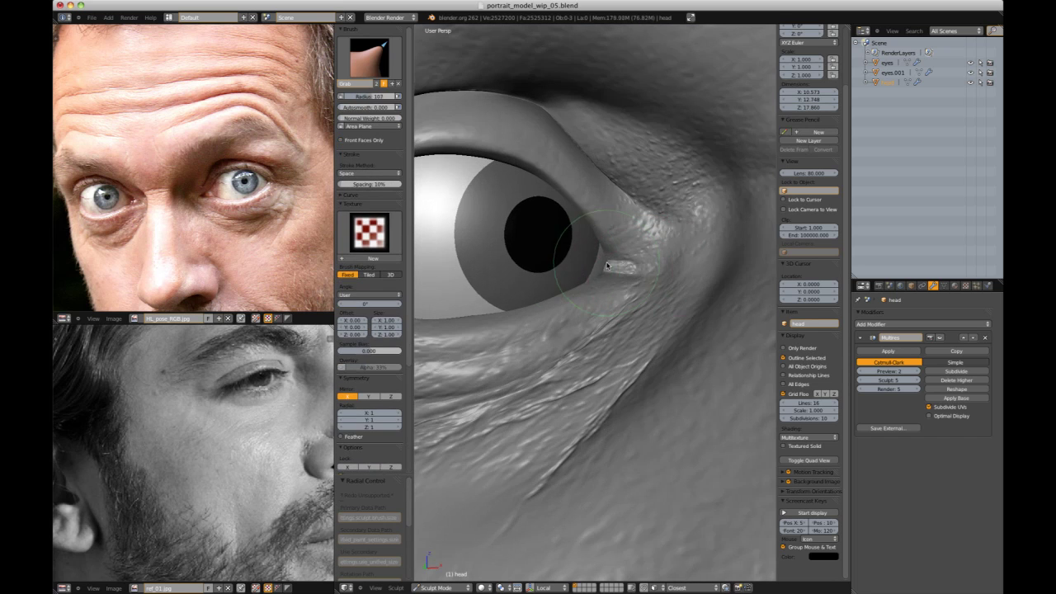
scroll(601, 278, "down", 1)
key("i")
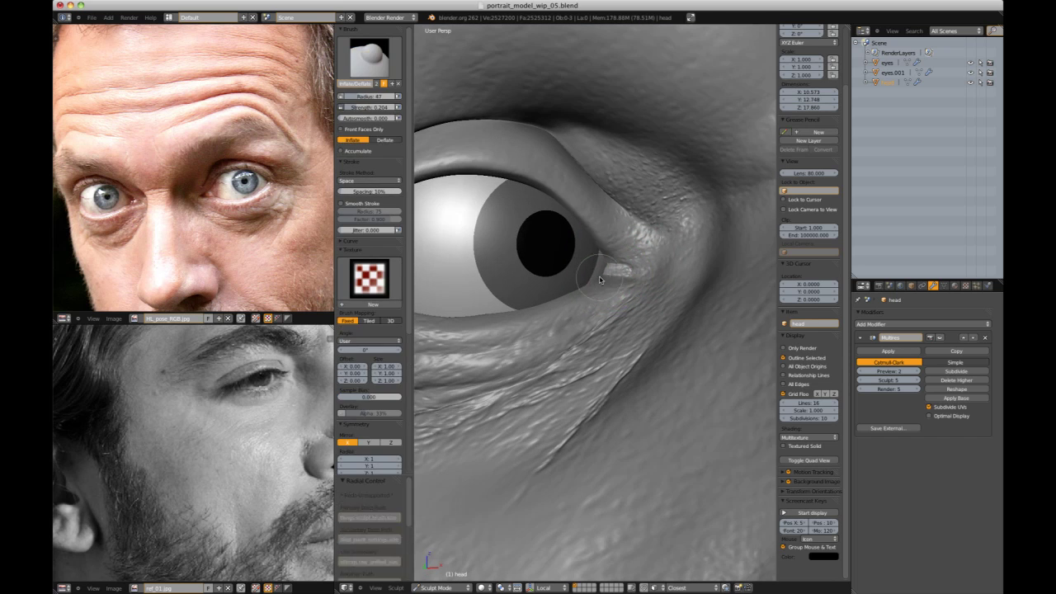
key("d")
key("g")
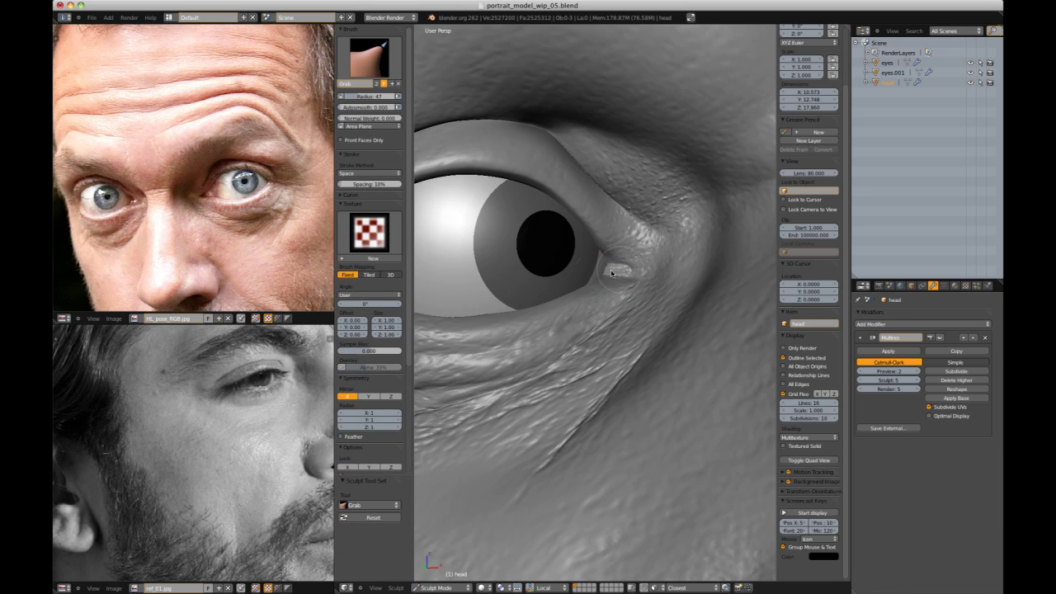
- Switch to the Draw brush at radius 64 and strength 0.185, choose the wrinkle texture, and stamp creases on the cheek below the eye
scroll(718, 211, "down", 6)
mouse_move(719, 211)
middle_mouse_down()
mouse_move(712, 236)
mouse_move(658, 276)
mouse_move(631, 221)
middle_mouse_up()
scroll(657, 276, "up", 4)
scroll(657, 275, "down", 4)
scroll(586, 325, "up", 4)
key("shift+c")
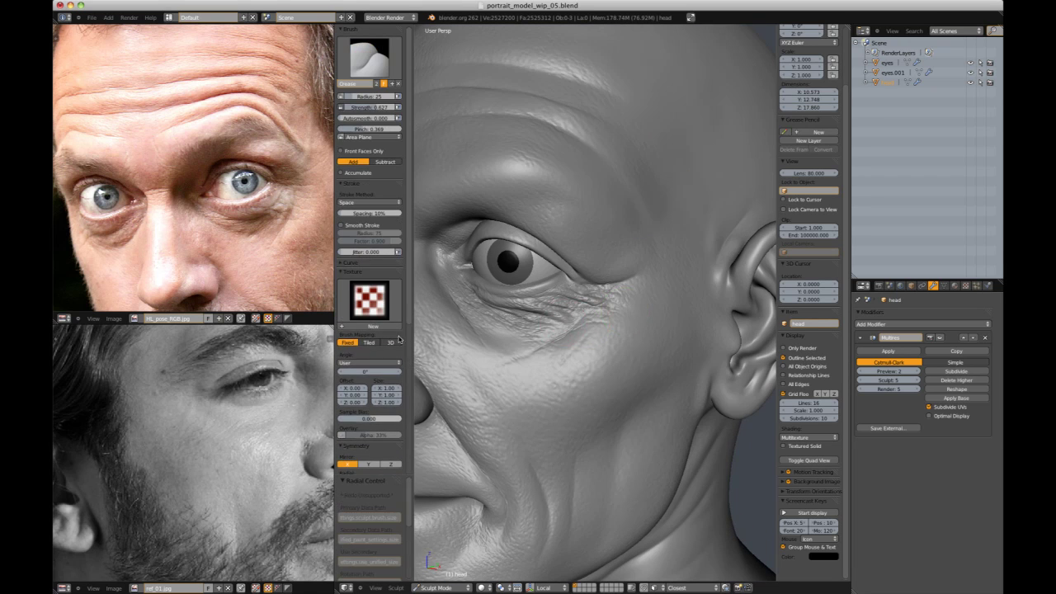
left_click(369, 301)
left_click(370, 58)
left_click(458, 101)
left_click(369, 251)
left_click(494, 296)
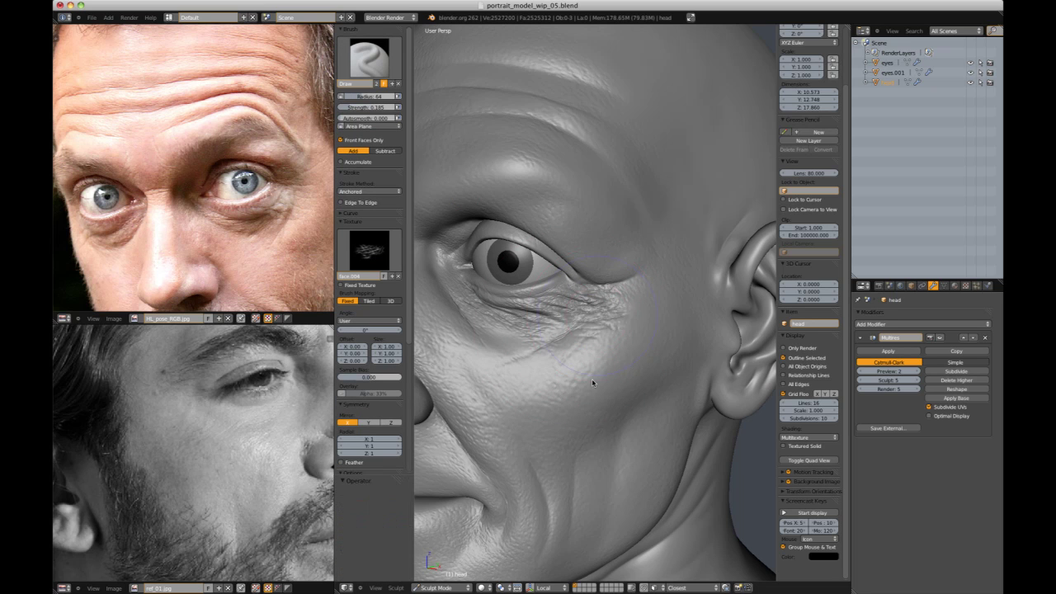
- Lower the Draw brush strength to about 0.1, choose the faint round skin texture, and stamp skin detail on the cheek beside the mouth
key("shift+f")
mouse_move(594, 307)
middle_mouse_down()
mouse_move(607, 338)
mouse_move(652, 323)
mouse_move(661, 239)
mouse_move(746, 247)
mouse_move(738, 226)
mouse_move(682, 285)
middle_mouse_up()
scroll(652, 323, "down", 3)
scroll(747, 248, "up", 5)
scroll(693, 240, "down", 6)
middle_click_drag(240, 247, 245, 147)
middle_click_drag(528, 305, 586, 324)
scroll(586, 324, "up", 3)
left_click(370, 60)
left_click(357, 255)
left_click(388, 369)
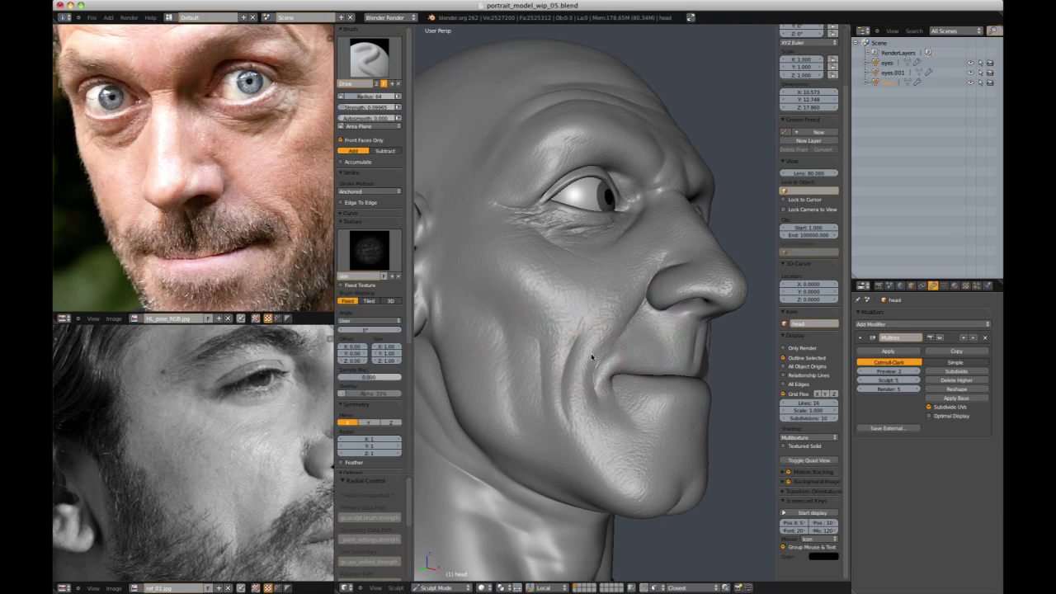
- Choose the dotted pore texture and stamp pores around the mouth corner and upper lip
left_click(369, 250)
left_click(599, 294)
mouse_move(629, 398)
middle_mouse_down()
mouse_move(617, 349)
mouse_move(552, 384)
mouse_move(609, 354)
mouse_move(614, 334)
middle_mouse_up()
scroll(651, 388, "up", 2)
middle_click_drag(672, 400, 619, 283, "shift")
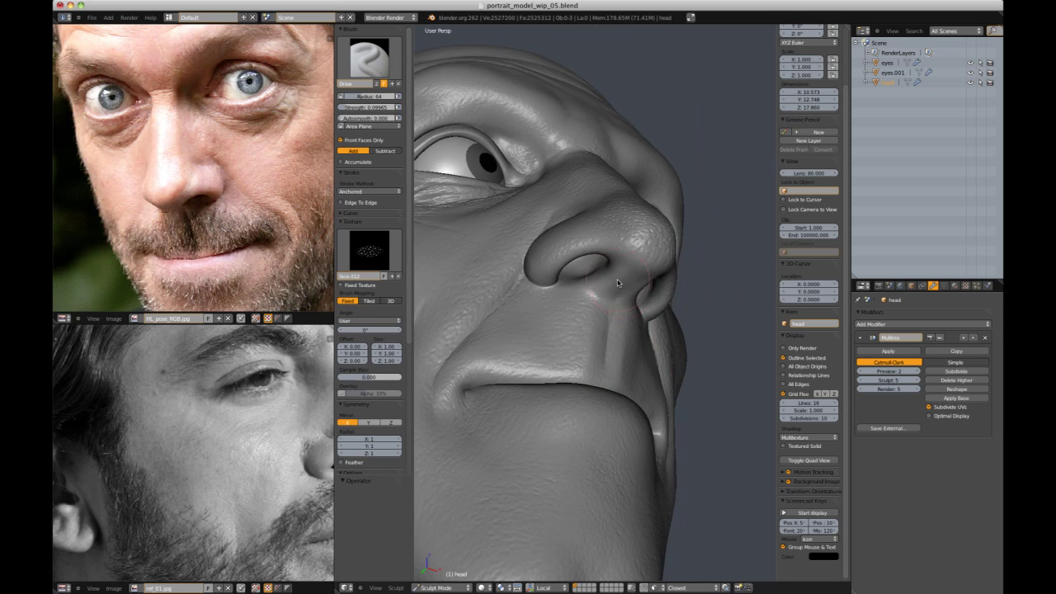
- Switch between the round skin textures and stamp skin detail between the nose and upper lip, raising the strength to 0.155
left_click(390, 249)
left_click(387, 369)
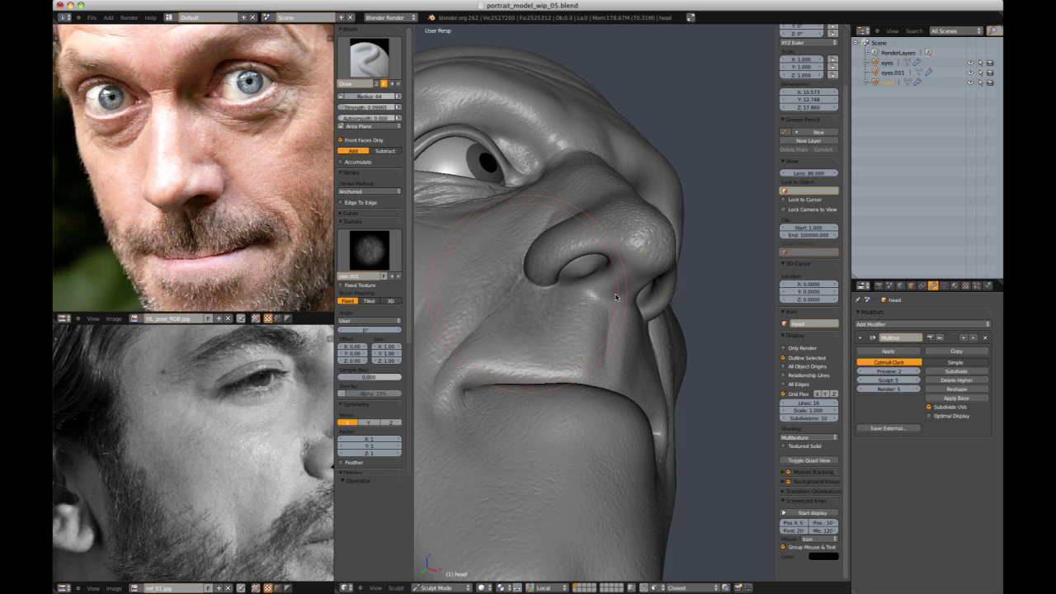
middle_click_drag(625, 322, 602, 222)
left_click(367, 253)
left_click(599, 330)
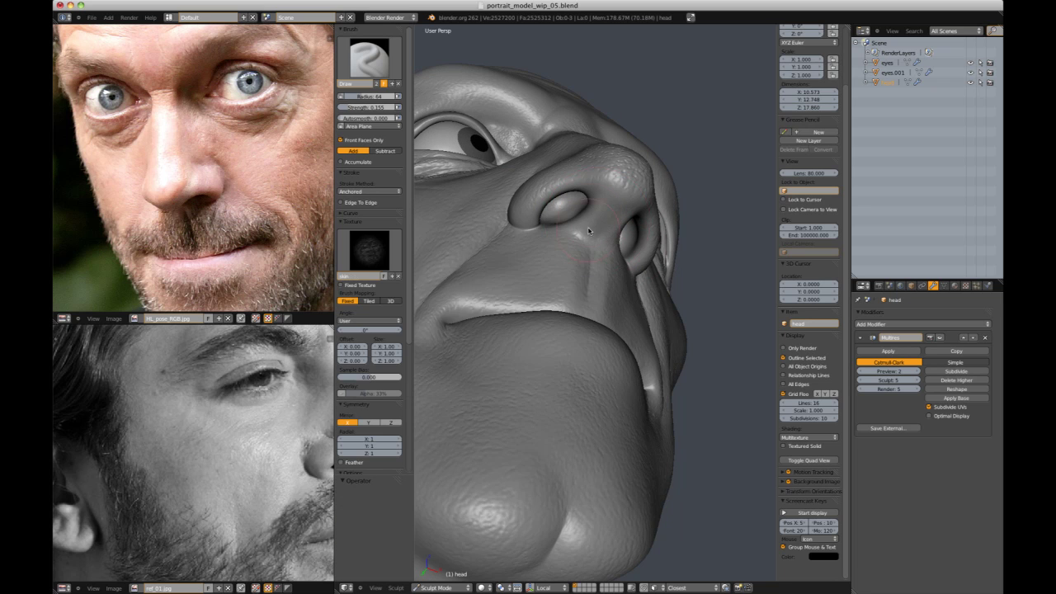
- Switch back to the dotted pore texture and stamp pores over the side and tip of the nose, lowering the strength to 0.090
mouse_move(619, 266)
middle_mouse_down()
mouse_move(638, 298)
mouse_move(685, 325)
mouse_move(667, 306)
middle_mouse_up()
left_click(369, 249)
left_click(493, 330)
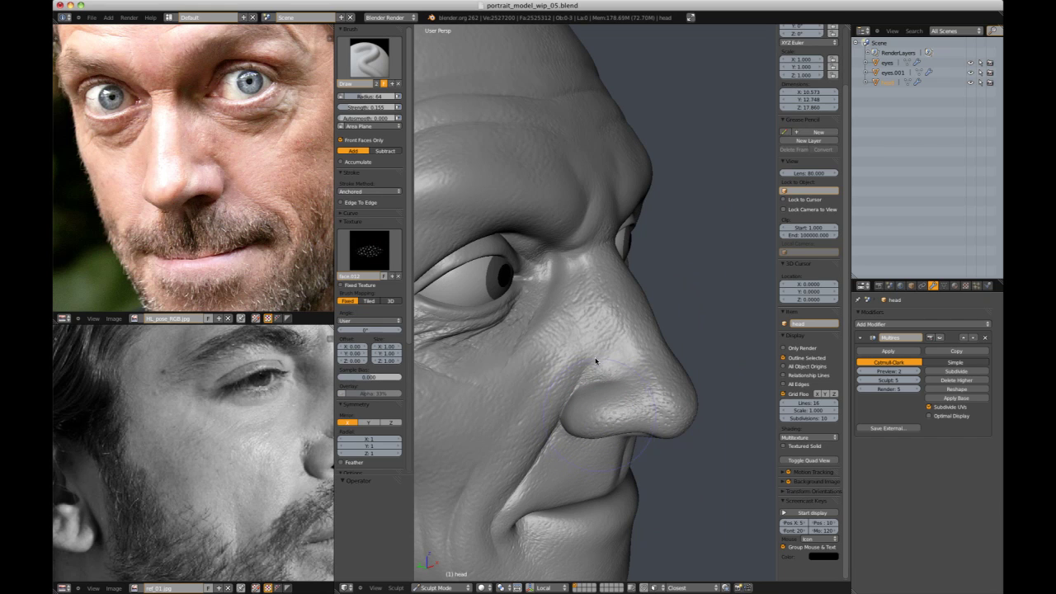
middle_click_drag(595, 361, 598, 351)
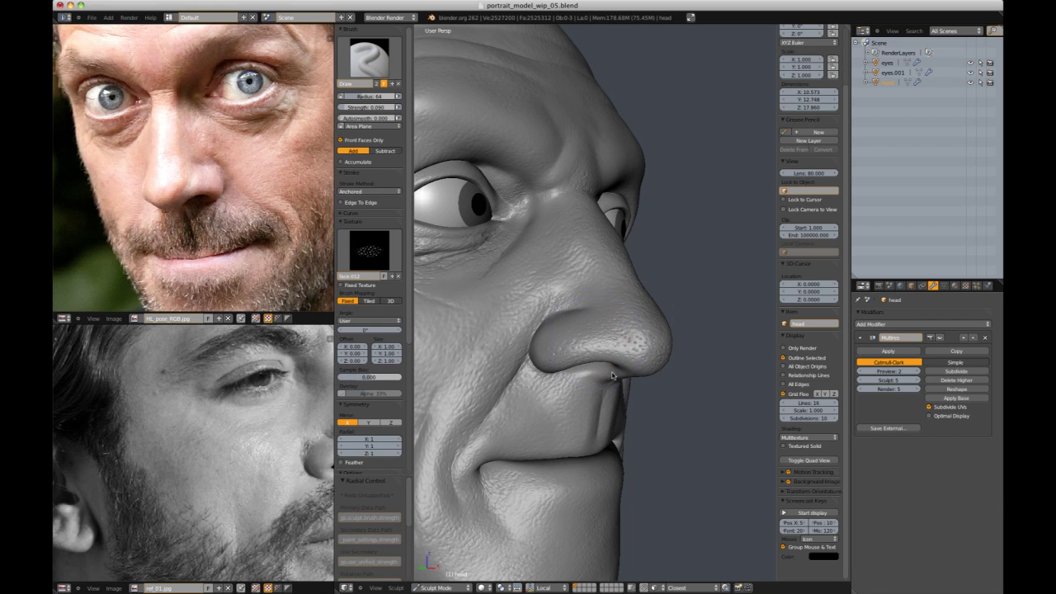
middle_click_drag(597, 392, 611, 430)
middle_click_drag(626, 472, 603, 368)
mouse_move(614, 415)
middle_mouse_down()
mouse_move(613, 346)
mouse_move(647, 403)
mouse_move(556, 255)
mouse_move(665, 233)
middle_mouse_up()
- Switch to the Crease brush at radius 42 and strength 0.145 and work the area between the nose and cheek
scroll(556, 255, "down", 3)
mouse_move(596, 260)
middle_mouse_down("shift")
mouse_move(640, 292)
mouse_move(639, 327)
middle_mouse_up("shift")
scroll(632, 285, "up", 3)
key("shift+c")
mouse_move(655, 286)
middle_mouse_down()
mouse_move(658, 252)
mouse_move(605, 240)
mouse_move(577, 247)
middle_mouse_up()
middle_click_drag(580, 249, 582, 273, "shift")
key("f")
left_click(578, 273)
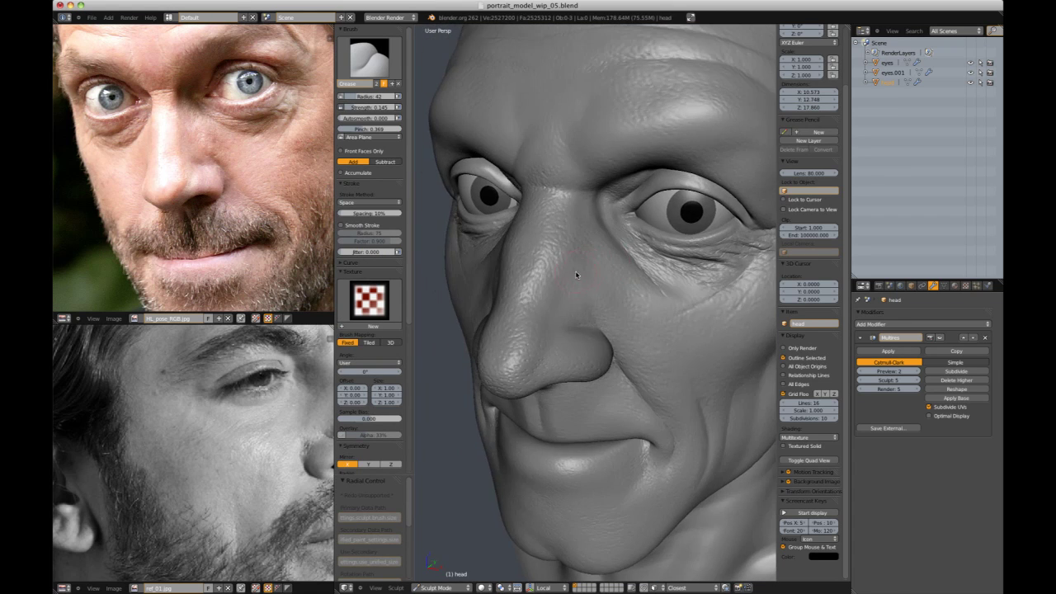
- Turn off X mirroring and add one-sided creases beside the nose with the Crease brush at radius 37 and strength 0.165
scroll(571, 328, "down", 7)
middle_click_drag(573, 326, 633, 289)
scroll(628, 285, "up", 4)
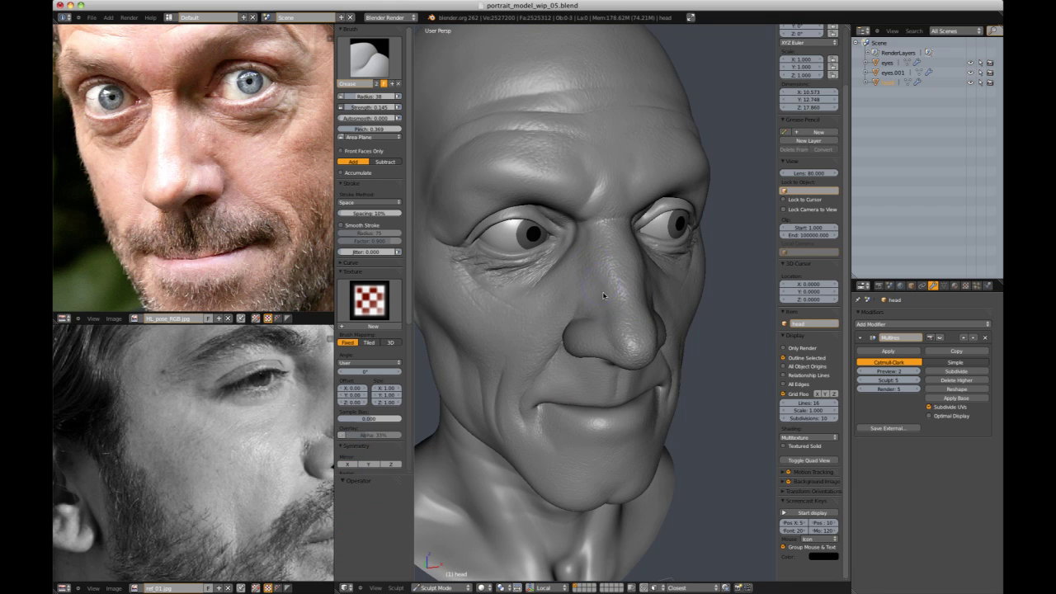
middle_click_drag(636, 272, 602, 255)
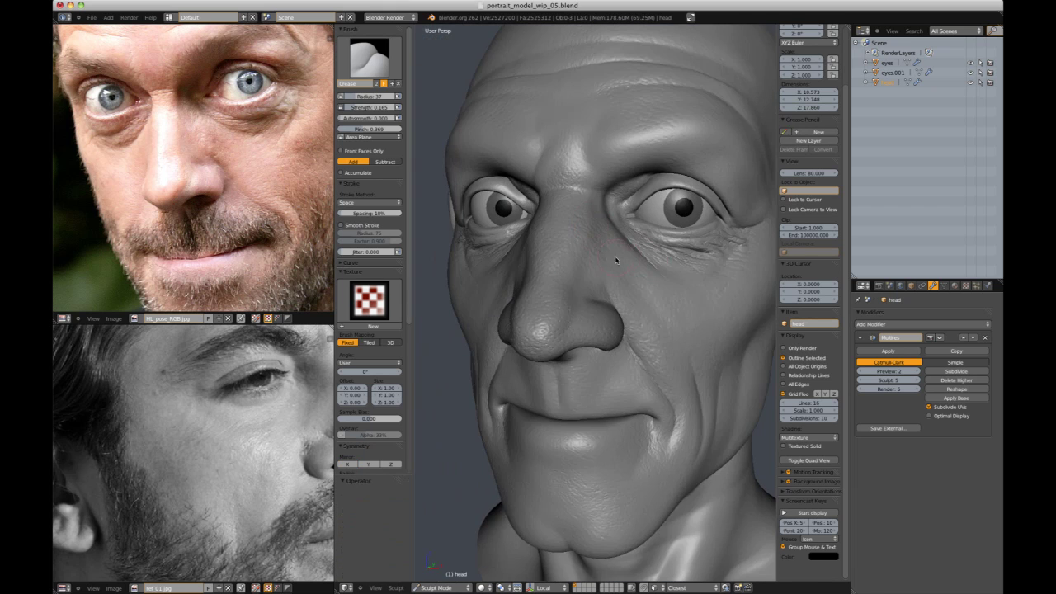
- Switch to the Draw brush, choose a very faint skin texture, and stamp detail along the cheek folds beside the mouth
key("d")
scroll(634, 231, "down", 5)
middle_click_drag(636, 221, 687, 250)
middle_click_drag(295, 444, 278, 410)
scroll(570, 280, "up", 3)
middle_click_drag(569, 281, 614, 270)
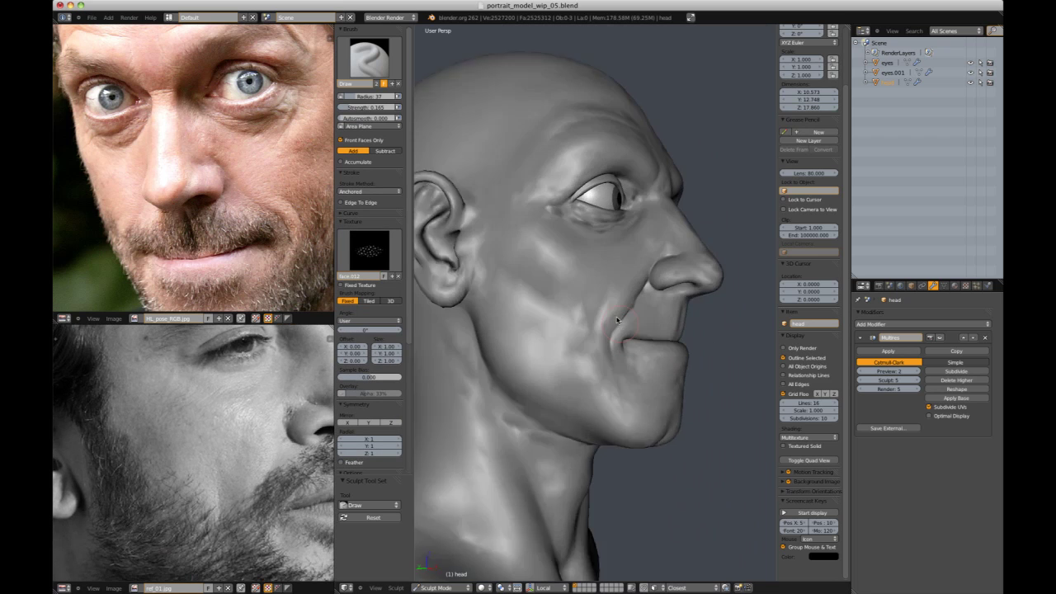
scroll(615, 271, "up", 1)
left_click(369, 63)
left_click(368, 247)
left_click(600, 390)
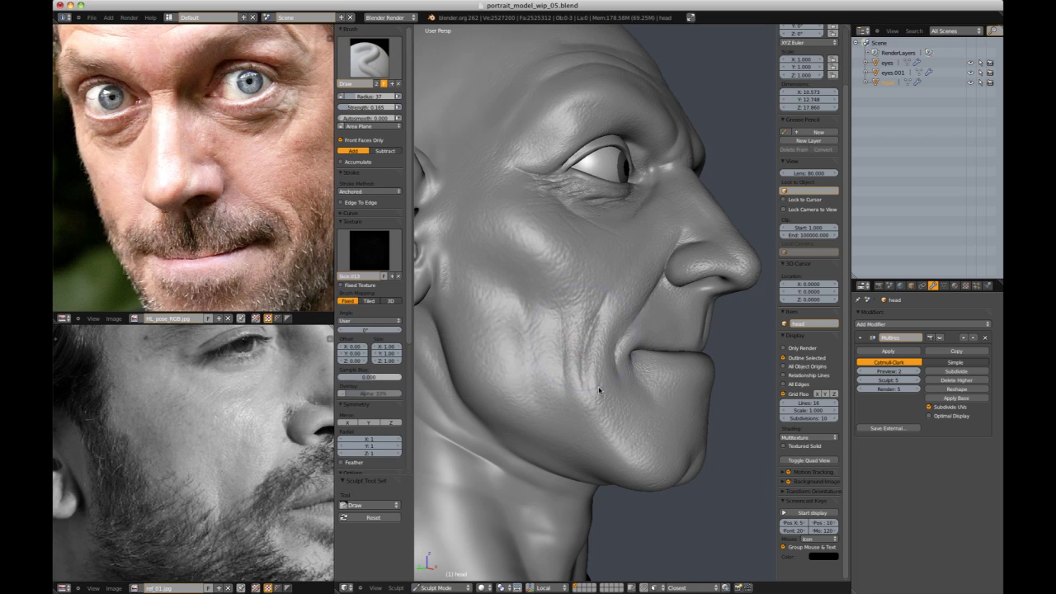
- Save the file as a new version named portrait_model_wip_06.blend
mouse_move(570, 365)
middle_mouse_down()
mouse_move(513, 364)
mouse_move(560, 330)
middle_mouse_up()
scroll(571, 352, "down", 5)
middle_click_drag(742, 216, 667, 221)
key("ctrl+shift+s")
key("Return")
- Stamp more asymmetric skin detail around the mouth corner and lower cheek with the textured Draw brush
mouse_move(666, 298)
middle_mouse_down()
mouse_move(719, 272)
mouse_move(707, 264)
middle_mouse_up()
scroll(719, 272, "up", 5)
mouse_move(712, 313)
middle_mouse_down()
mouse_move(681, 327)
mouse_move(698, 339)
middle_mouse_up()
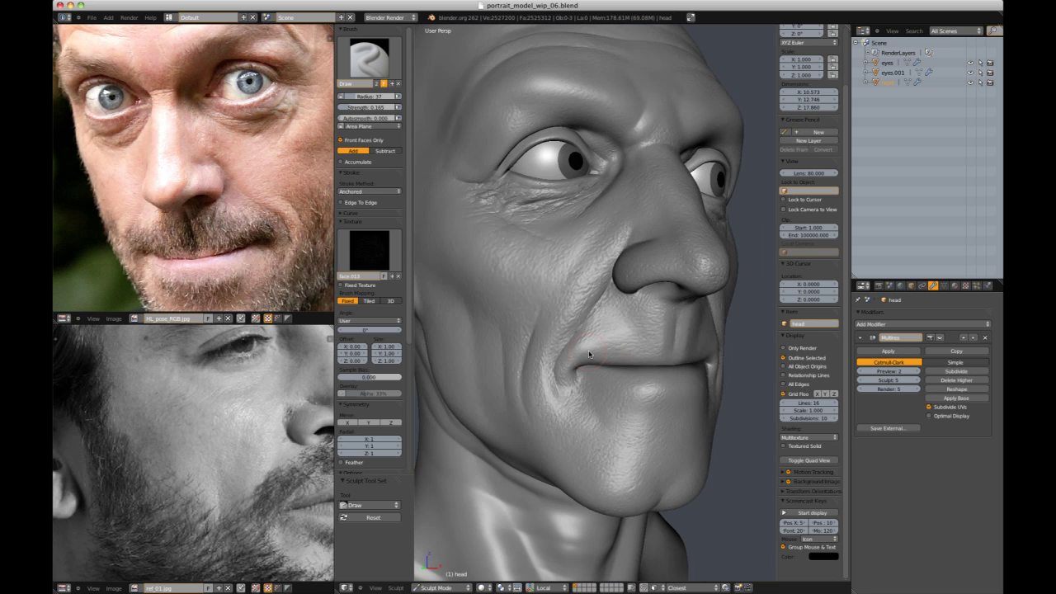
mouse_move(621, 366)
middle_mouse_down()
mouse_move(607, 320)
mouse_move(582, 313)
mouse_move(589, 295)
middle_mouse_up()
scroll(589, 295, "down", 4)
scroll(693, 282, "up", 3)
mouse_move(742, 287)
middle_mouse_down()
mouse_move(650, 263)
mouse_move(640, 376)
mouse_move(630, 368)
mouse_move(712, 330)
mouse_move(654, 365)
mouse_move(699, 305)
mouse_move(622, 290)
mouse_move(629, 314)
mouse_move(545, 301)
mouse_move(631, 273)
middle_mouse_up()
scroll(654, 366, "up", 2)
- Switch to the Grab brush and adjust the shape of the lower face
key("g")
scroll(630, 313, "down", 4)
scroll(611, 281, "up", 2)
scroll(630, 269, "up", 3)
- Switch to the Crease brush at radius 15 and strength 0.255 and sharpen the folds beside the mouth and chin
key("shift+c")
key("f")
left_click(615, 307)
key("shift+f")
left_click(633, 326)
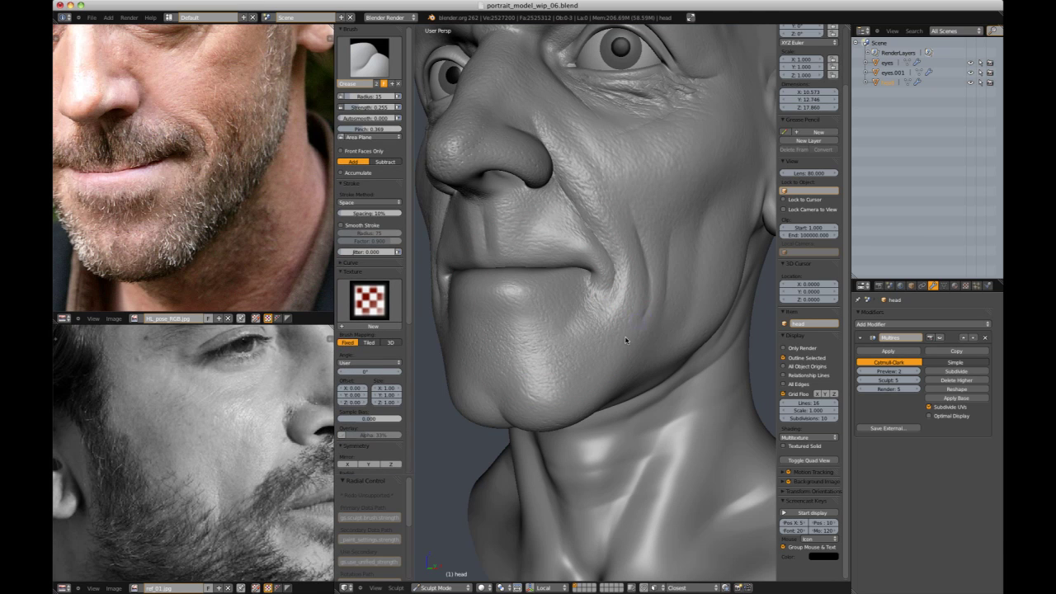
scroll(602, 317, "down", 5)
middle_click_drag(602, 318, 660, 310)
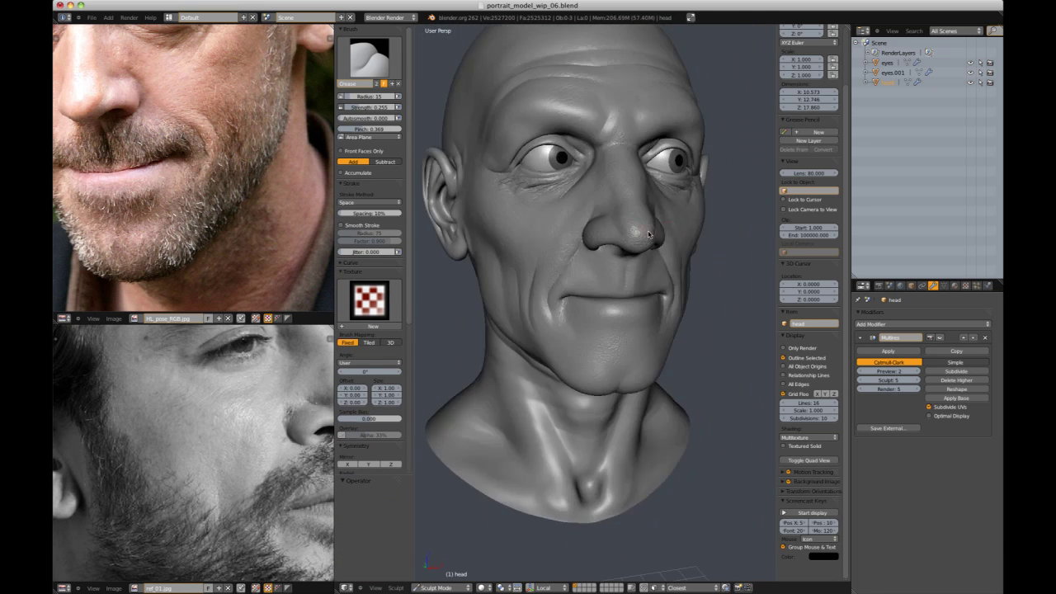
- Switch to the Draw brush at radius 30, choose the thin wrinkle-line texture, and stamp wrinkles on the cheek beside the mouth
middle_click_drag(602, 263, 636, 247)
scroll(636, 228, "up", 5)
left_click(369, 58)
left_click(563, 103)
left_click(369, 251)
left_click(529, 295)
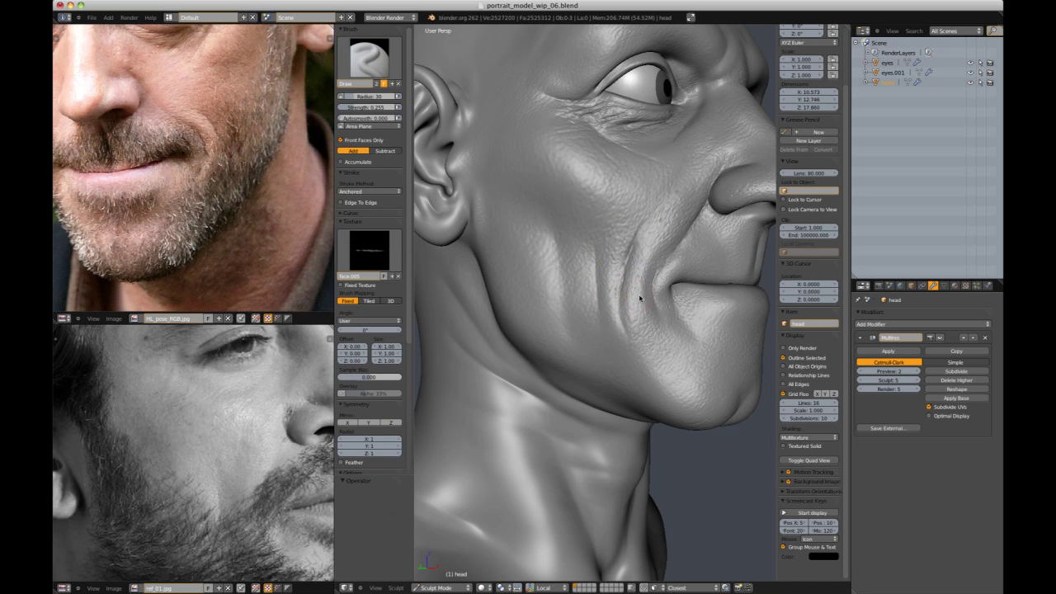
scroll(642, 312, "down", 2)
mouse_move(642, 313)
middle_mouse_down()
mouse_move(589, 309)
mouse_move(605, 322)
middle_mouse_up()
scroll(596, 297, "up", 2)
- Switch to the Crease brush at radius 44 and strength 0.254 and rework the cheek folds near the mouth corner
left_click(369, 58)
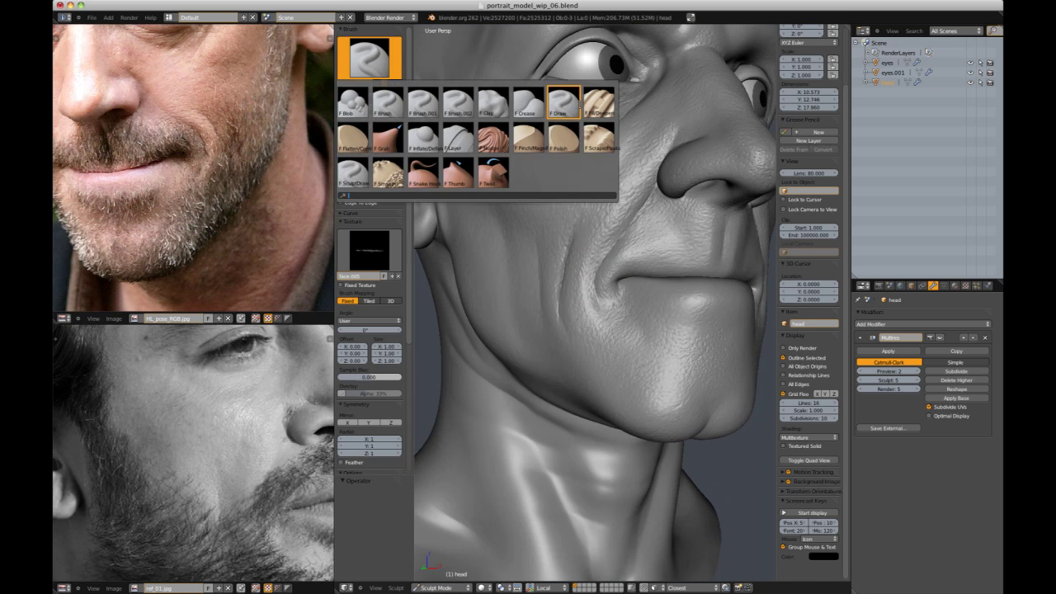
left_click(523, 97)
key("f")
left_click(597, 268)
key("shift+f")
left_click(590, 257)
key("shift+f")
left_click(592, 285)
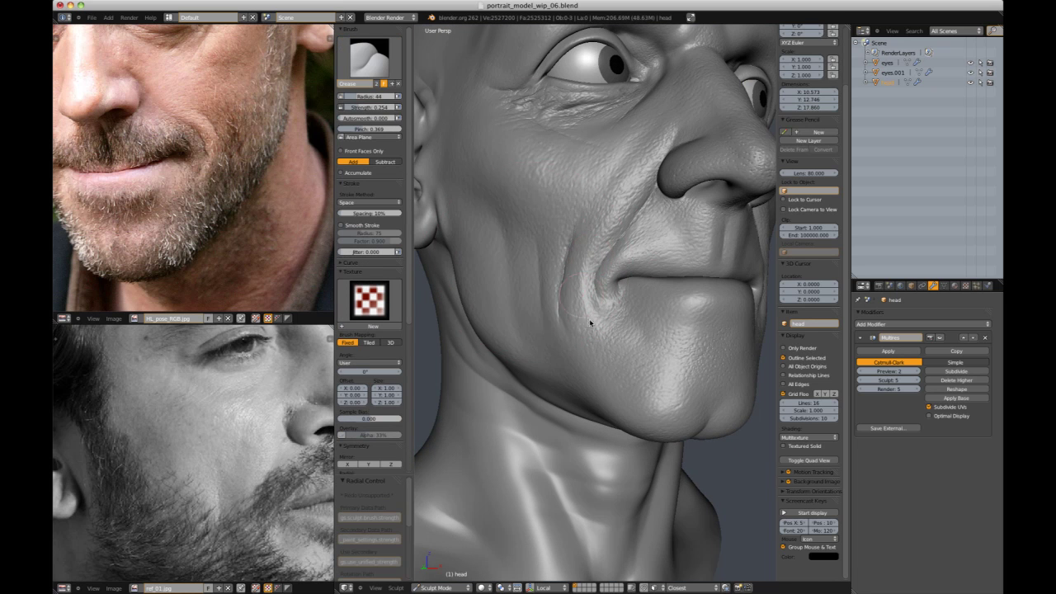
scroll(581, 298, "down", 6)
scroll(716, 178, "up", 5)
scroll(716, 178, "down", 5)
- Switch to the Draw brush at radius 44 and strength 0.114, choose the noiseA clouds texture, and apply it to the face
mouse_move(716, 178)
middle_mouse_down()
mouse_move(694, 216)
mouse_move(730, 228)
mouse_move(727, 236)
mouse_move(671, 198)
middle_mouse_up()
middle_click_drag(183, 92, 234, 164)
scroll(573, 255, "up", 5)
middle_click_drag(574, 256, 619, 275)
left_click(368, 58)
left_click(566, 97)
left_click(369, 250)
left_click(564, 330)
left_click(626, 264)
- Try several noise bases for the noiseA clouds texture and set the basis to Voronoi F4
left_click(965, 285)
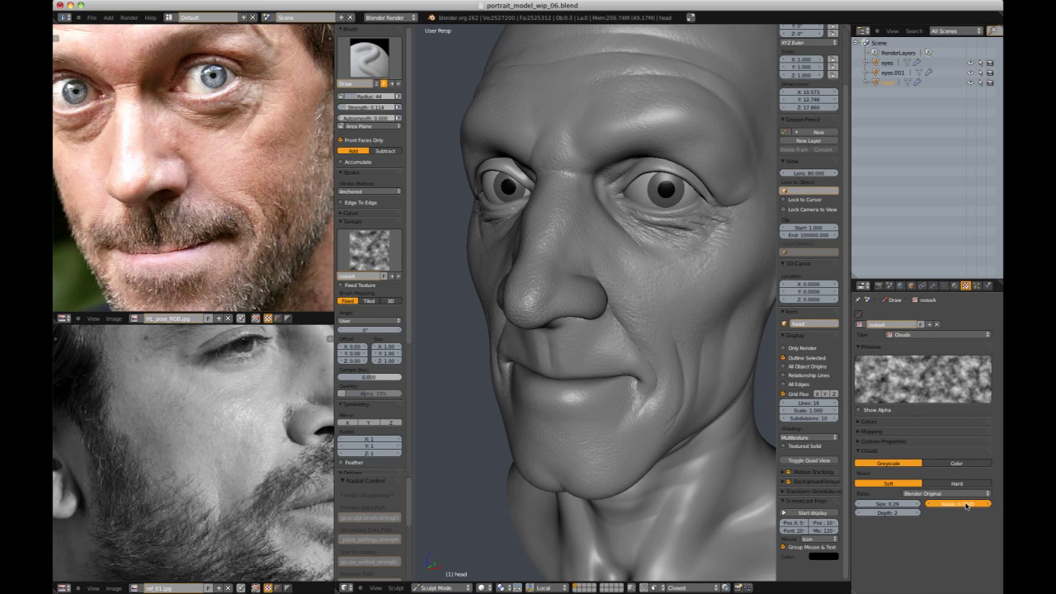
left_click(941, 458)
left_click(946, 493)
left_click(938, 442)
left_click(946, 493)
left_click(933, 426)
left_click(946, 494)
left_click(936, 406)
left_click(952, 494)
left_click(945, 404)
left_click(952, 493)
left_click(944, 413)
left_click(952, 493)
left_click(944, 422)
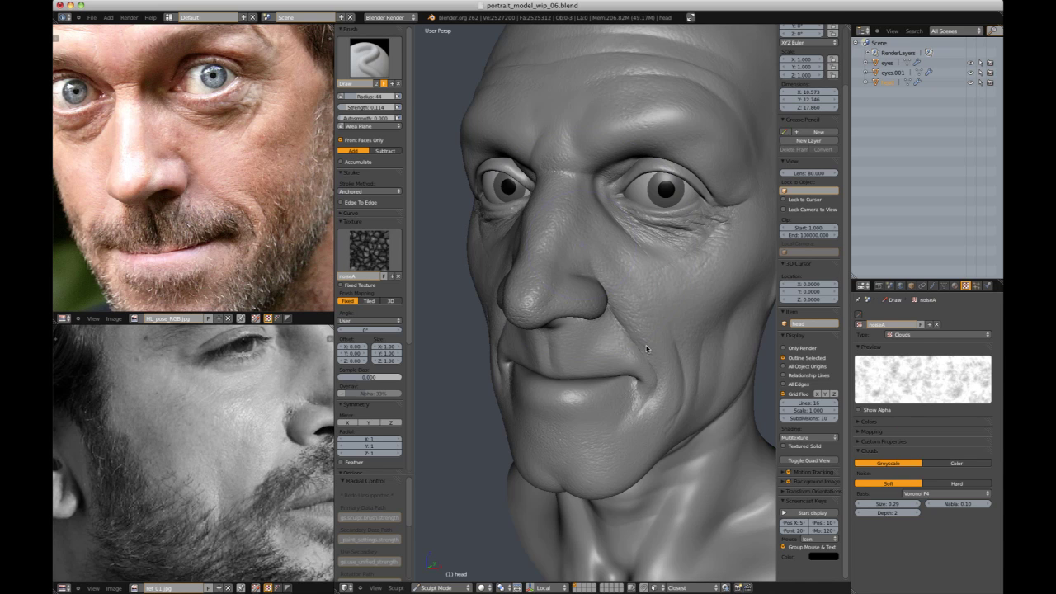
- Lower the brush strength to about 0.099 and stamp the Voronoi noise over the nose side, cheek and chin
key("shift+f")
left_click(606, 247)
middle_click_drag(632, 301, 578, 254)
key("shift+f")
left_click(570, 271)
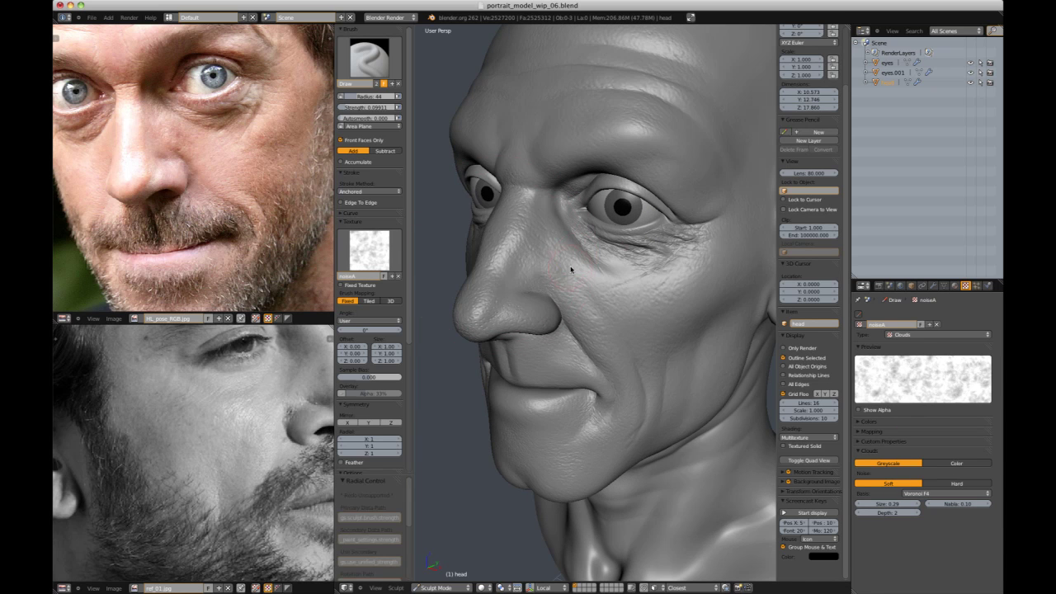
mouse_move(598, 324)
middle_mouse_down()
mouse_move(675, 273)
mouse_move(676, 303)
middle_mouse_up()
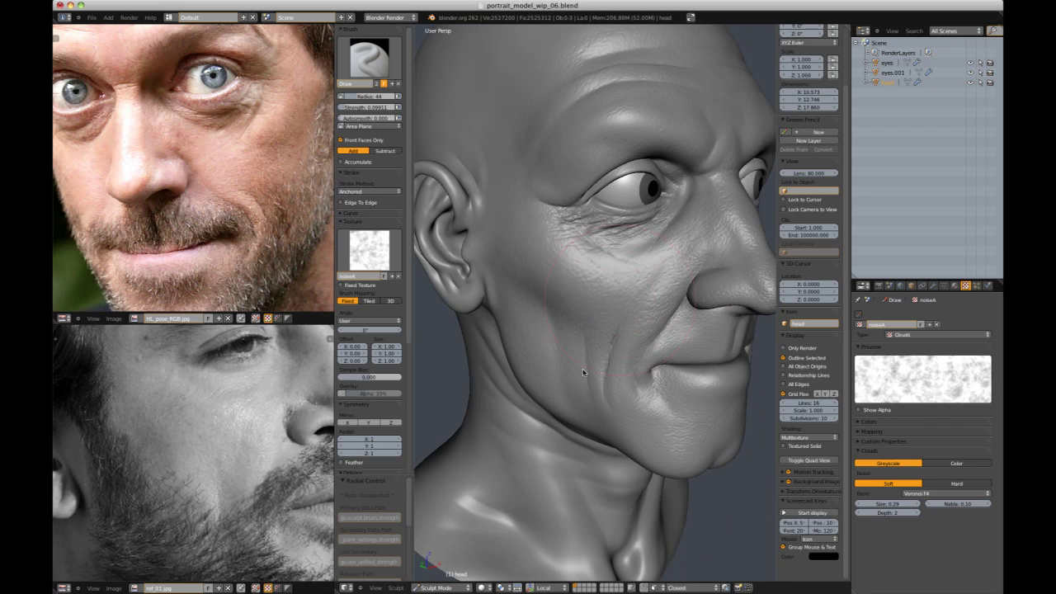
middle_click_drag(543, 331, 670, 407)
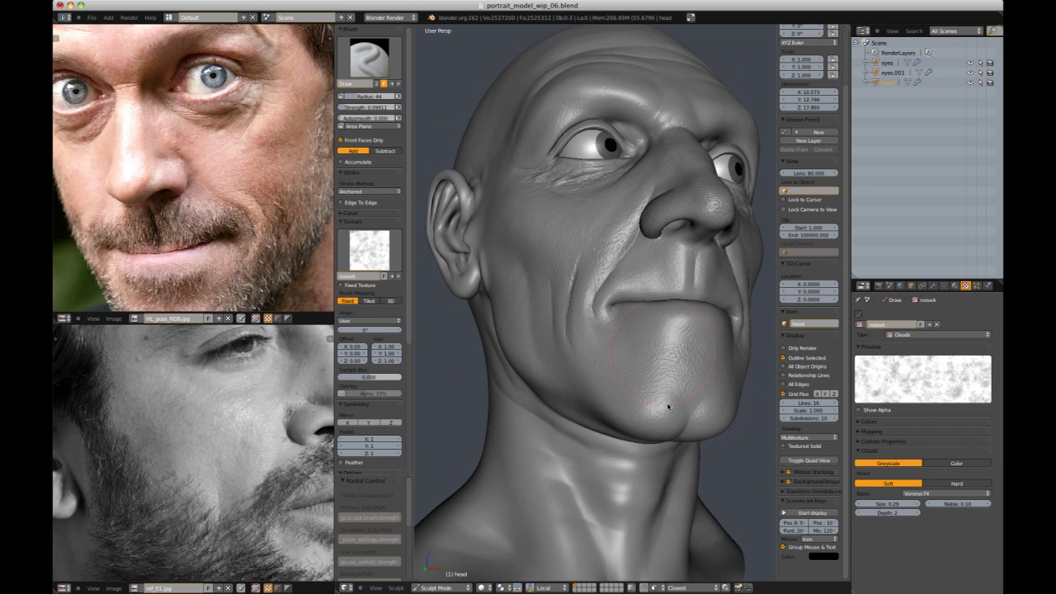
middle_click_drag(645, 311, 691, 320)
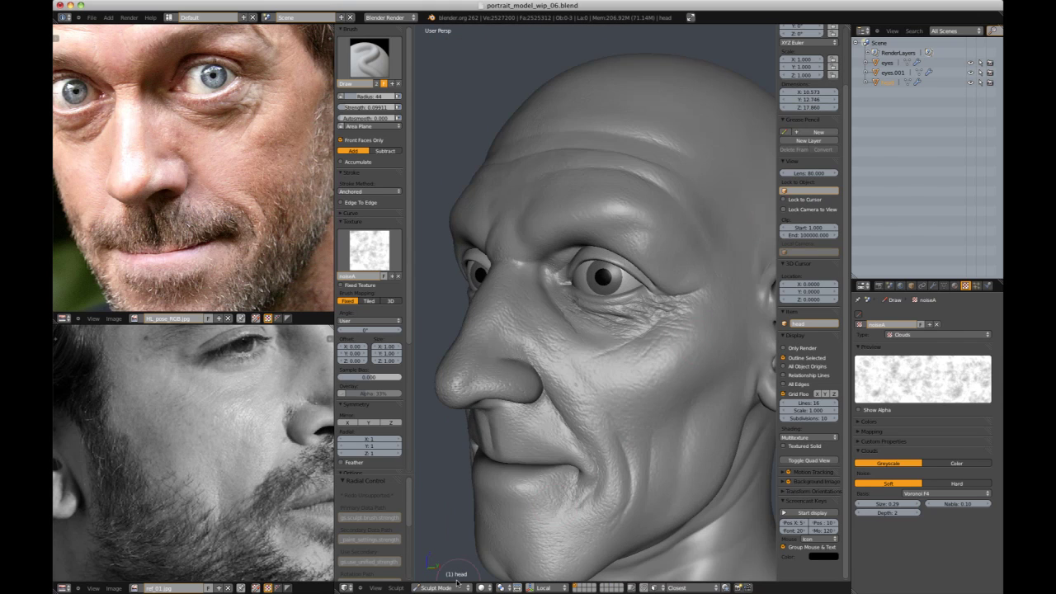
- Remove the texture from the Draw brush and set its stroke method to Space
left_click(369, 58)
left_click(358, 172)
left_click(355, 219)
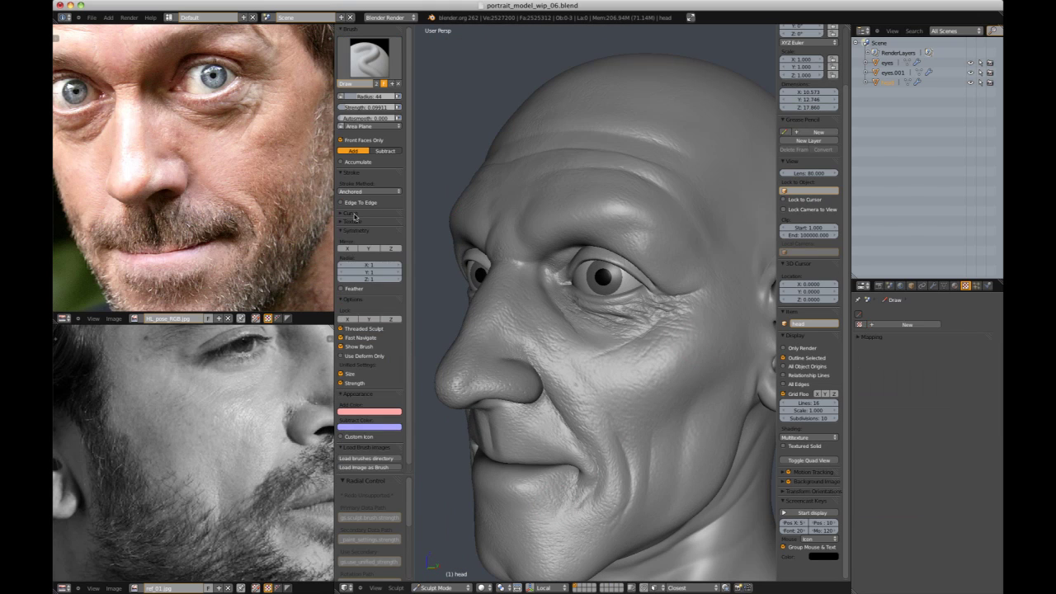
left_click(366, 169)
- Sculpt small freehand details on the cheek with the untextured Draw brush at radius 27 and strength 0.336
mouse_move(652, 345)
middle_mouse_down()
mouse_move(674, 355)
mouse_move(635, 355)
mouse_move(709, 302)
middle_mouse_up()
scroll(723, 245, "down", 3)
mouse_move(667, 342)
middle_mouse_down()
mouse_move(723, 245)
mouse_move(677, 311)
mouse_move(716, 273)
middle_mouse_up()
scroll(723, 245, "up", 6)
mouse_move(650, 280)
middle_mouse_down()
mouse_move(705, 281)
mouse_move(640, 279)
mouse_move(705, 268)
mouse_move(667, 254)
middle_mouse_up()
key("shift+f")
left_click(684, 282)
scroll(639, 279, "down", 3)
scroll(667, 254, "down", 4)
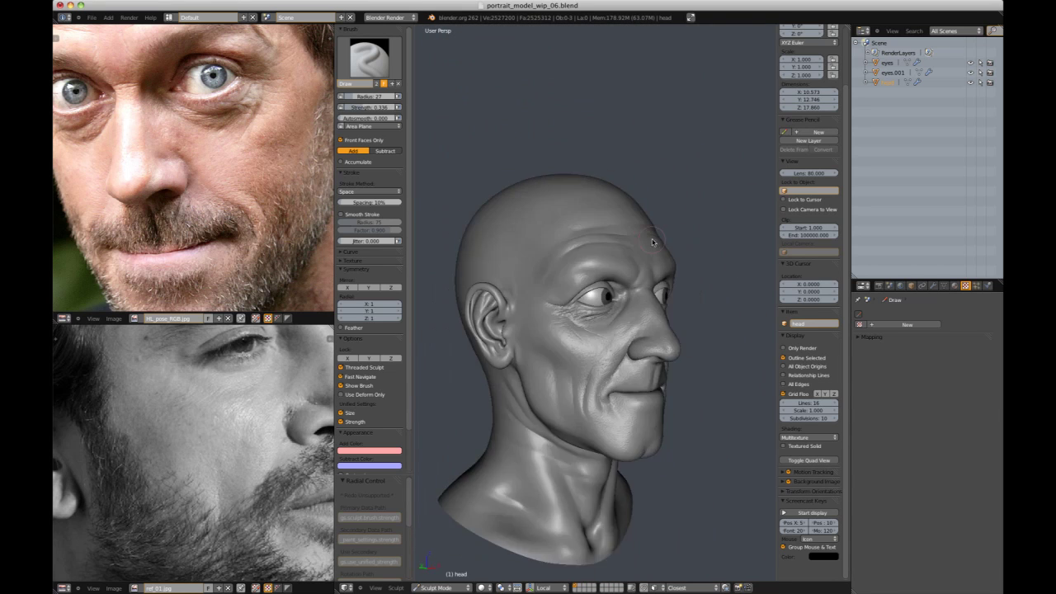
- Switch to the SculptDraw brush at radius 27 and strength 0.179 and add small bumps to the cheek beside the nose
scroll(650, 278, "up", 4)
key("d")
mouse_move(647, 350)
middle_mouse_down()
mouse_move(633, 339)
mouse_move(715, 297)
mouse_move(705, 312)
mouse_move(639, 303)
mouse_move(714, 300)
middle_mouse_up()
key("shift+f")
left_click(627, 318)
scroll(720, 296, "up", 3)
scroll(647, 307, "down", 5)
scroll(663, 303, "up", 2)
scroll(588, 354, "up", 2)
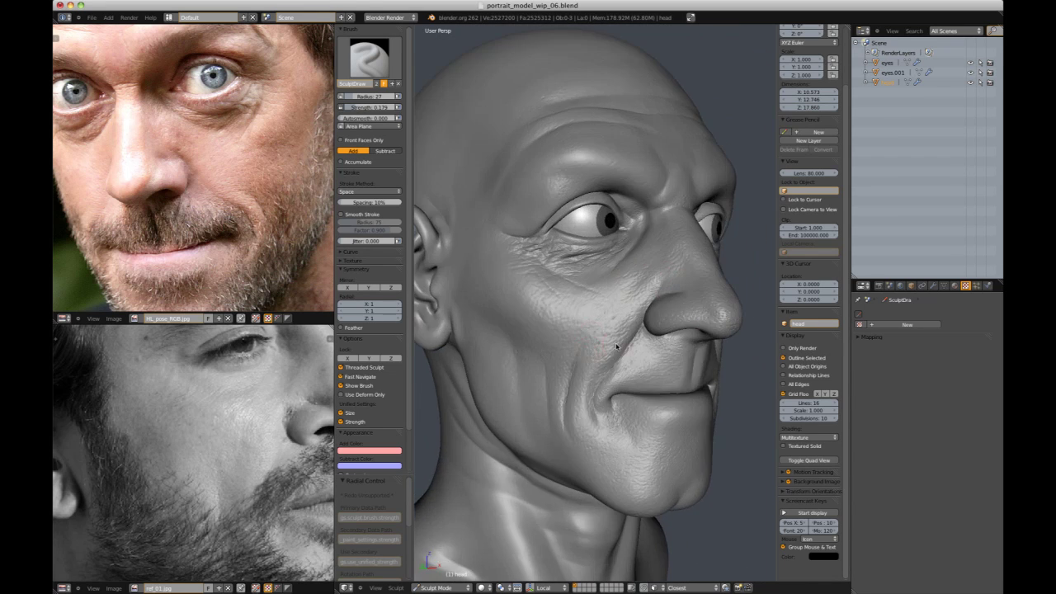
- Carve fine creases on the right cheek and jaw with the Crease brush at radius 16 and strength 0.179
scroll(589, 354, "down", 5)
middle_click_drag(726, 259, 729, 216)
scroll(630, 339, "up", 3)
key("shift+c")
key("f")
left_click(588, 351)
middle_click_drag(588, 351, 633, 347)
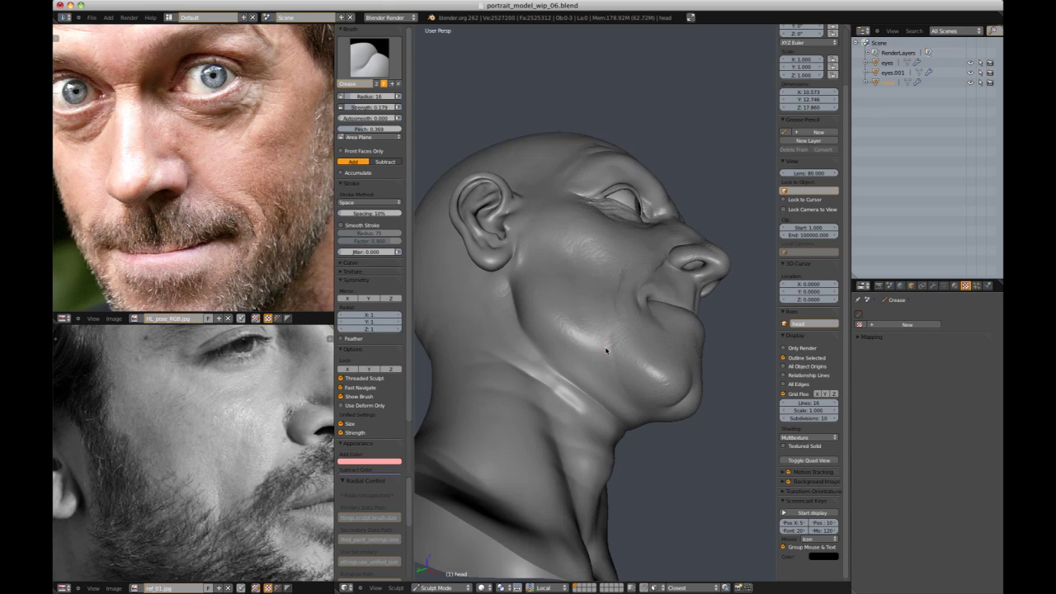
- Switch to the Draw brush at radius 30, adjust its strength and build up soft forms on the right jaw below the mouth corner
mouse_move(688, 388)
middle_mouse_down()
mouse_move(610, 360)
mouse_move(690, 295)
mouse_move(659, 360)
middle_mouse_up()
key("d")
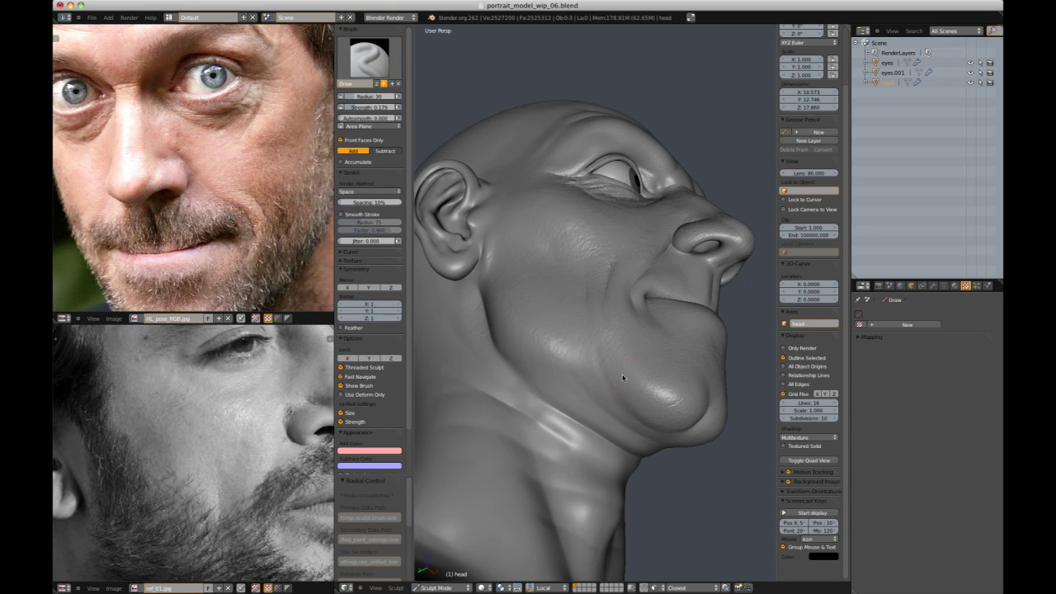
key("shift+f")
left_click(596, 376)
middle_click_drag(596, 376, 582, 343)
mouse_move(613, 385)
middle_mouse_down()
mouse_move(659, 236)
mouse_move(710, 273)
middle_mouse_up()
- Crease the skin folds of the left cheek and jaw with the Crease brush at radius 18 and strength 0.219
key("shift+c")
key("shift+f")
left_click(625, 350)
key("shift+f")
left_click(632, 347)
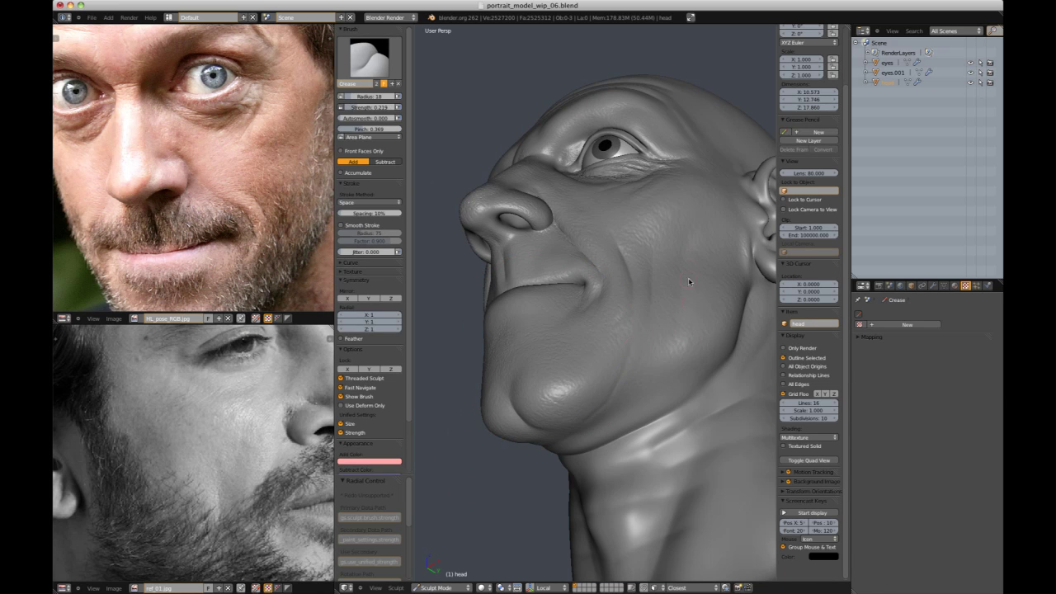
middle_click_drag(587, 429, 663, 346)
- Build up soft folds along the left jawline with the SculptDraw brush at radius 28 and strength 0.155
key("d")
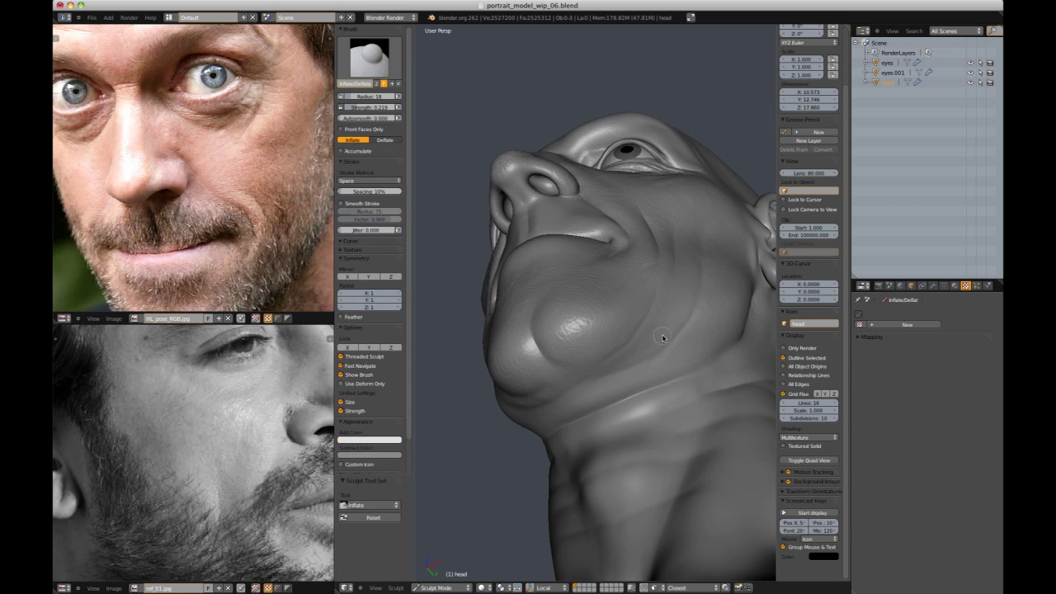
key("shift+f")
left_click(675, 333)
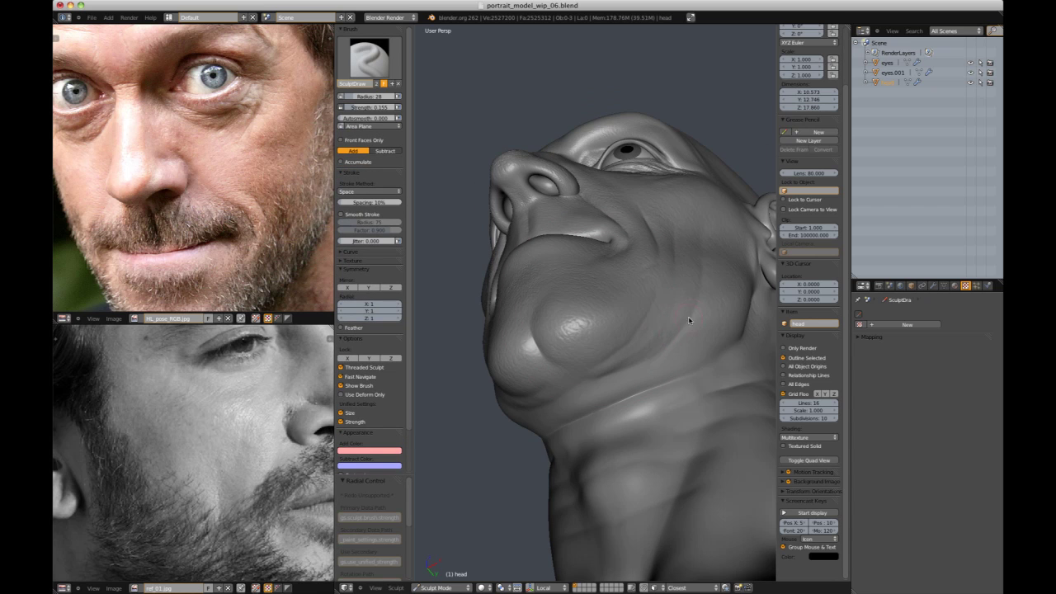
scroll(680, 318, "down", 5)
middle_click_drag(680, 318, 691, 404)
scroll(660, 421, "up", 5)
middle_click_drag(652, 433, 646, 362)
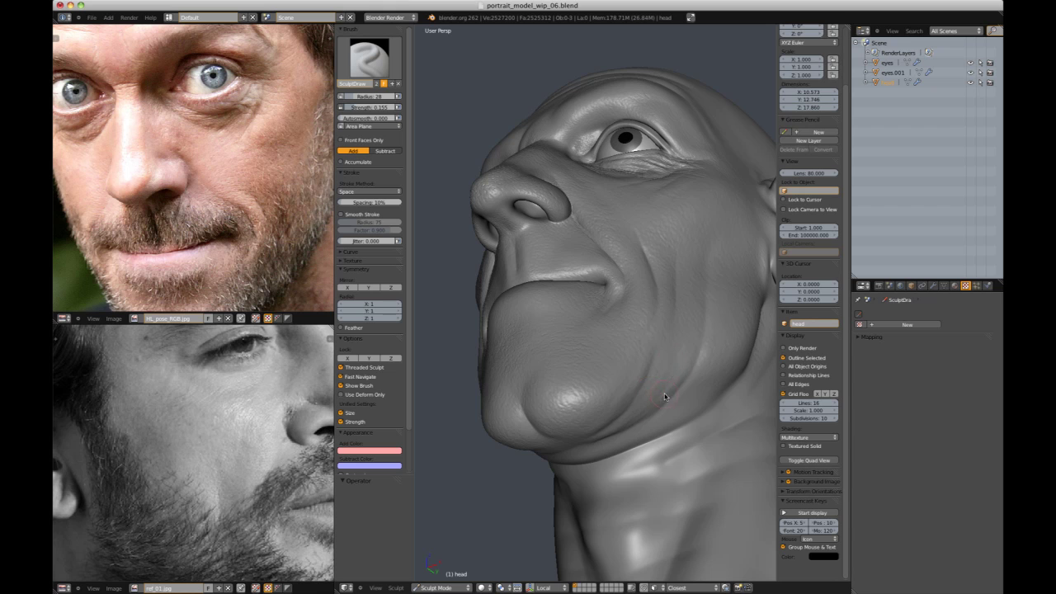
- Select the Draw brush, set its stroke method to Anchored and assign it the eyes_bottom.jpg texture
scroll(673, 390, "down", 5)
middle_click_drag(672, 389, 652, 445)
middle_click_drag(652, 330, 697, 301)
scroll(698, 301, "up", 6)
middle_click_drag(698, 354, 683, 304)
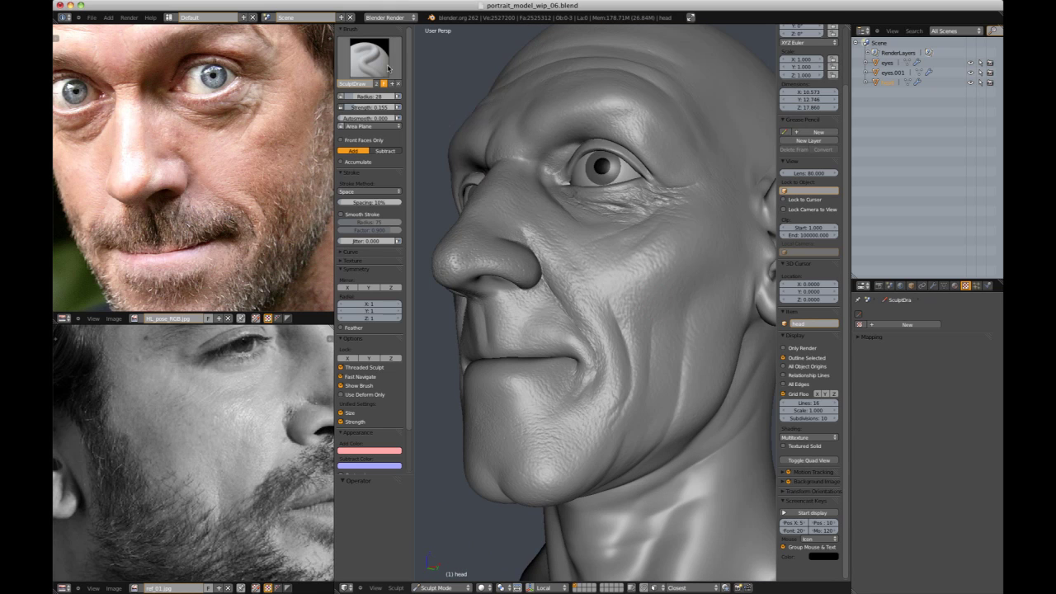
left_click(369, 60)
left_click(532, 66)
left_click(363, 193)
left_click(363, 181)
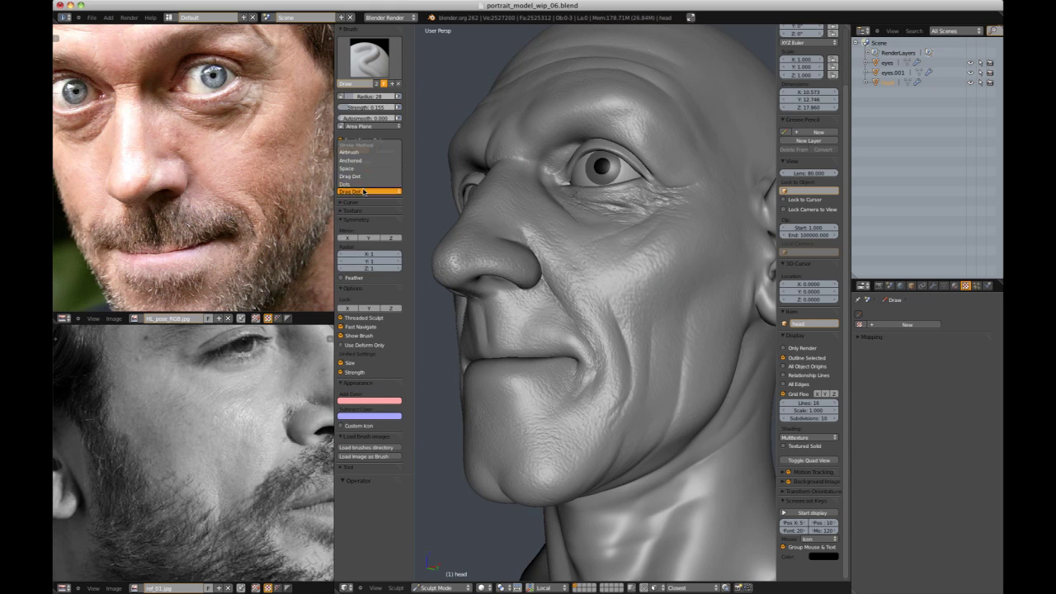
scroll(365, 191, "up", 2, "ctrl")
left_click(353, 222)
left_click(369, 252)
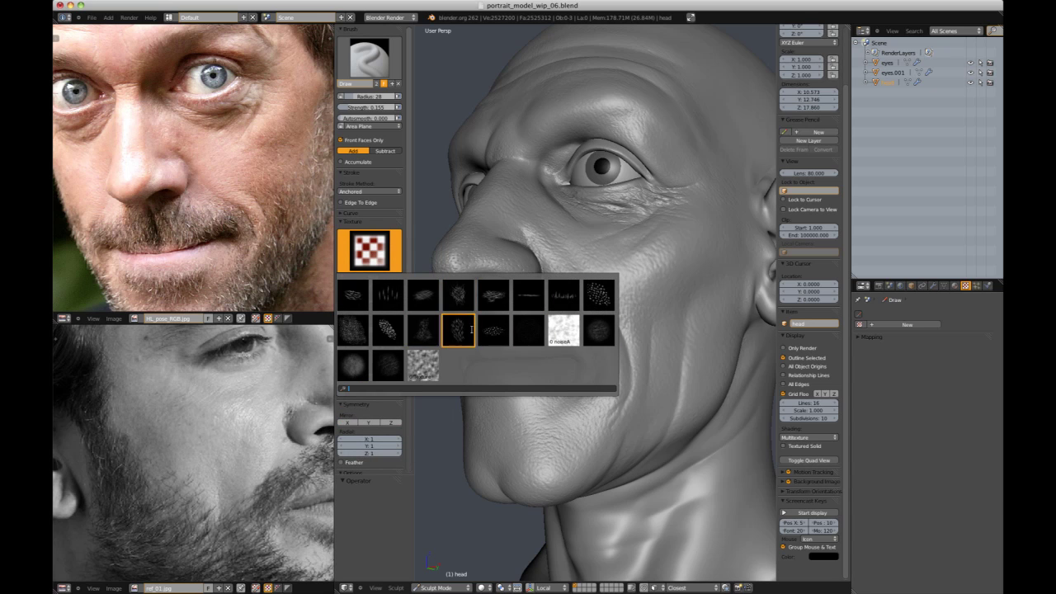
left_click(494, 294)
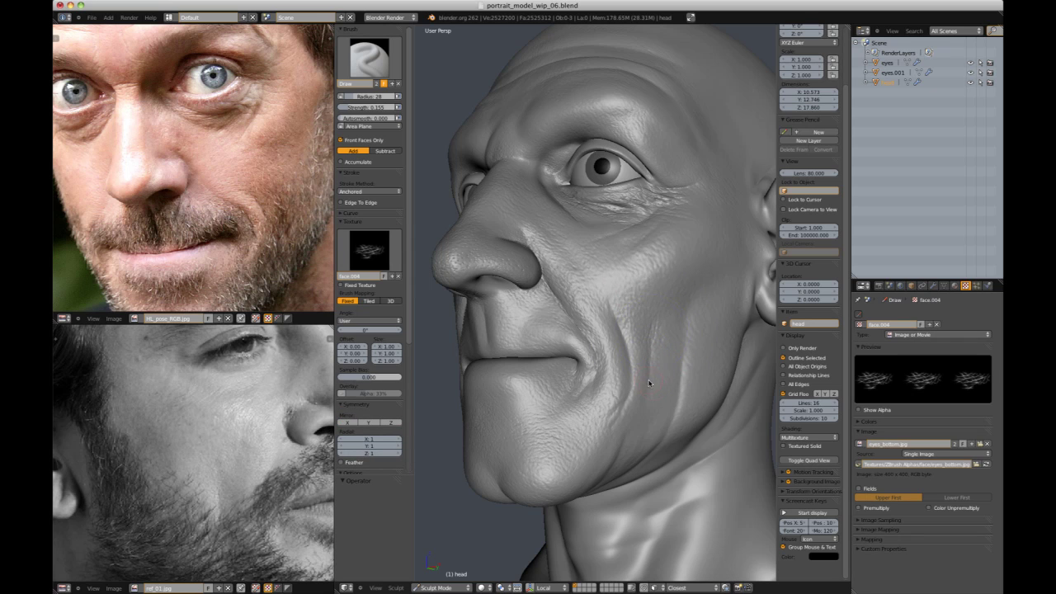
- Change the Draw brush's texture to lips_contour.jpg and stamp it on the lower lip
middle_click_drag(640, 359, 532, 299)
scroll(693, 292, "down", 4)
scroll(532, 281, "up", 6)
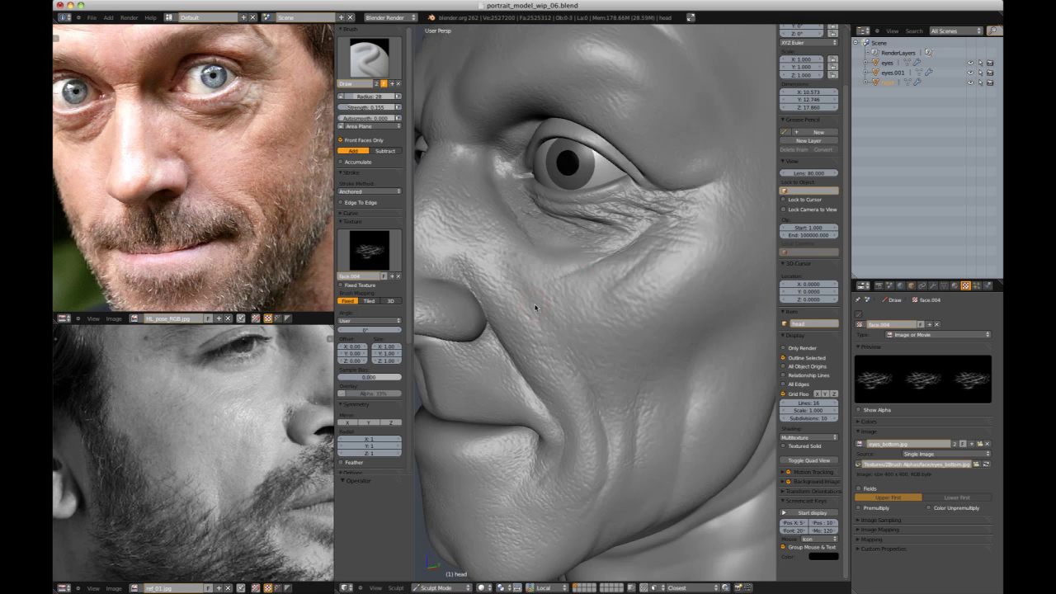
scroll(533, 300, "down", 6)
scroll(667, 295, "down", 2)
mouse_move(615, 300)
middle_mouse_down()
mouse_move(706, 284)
mouse_move(703, 173)
middle_mouse_up()
scroll(706, 284, "up", 5)
left_click(371, 250)
left_click(561, 296)
left_click_drag(609, 295, 656, 313)
- Stamp more lip contour lines across the lips, working around the mouth from several angles
middle_click_drag(603, 254, 651, 313)
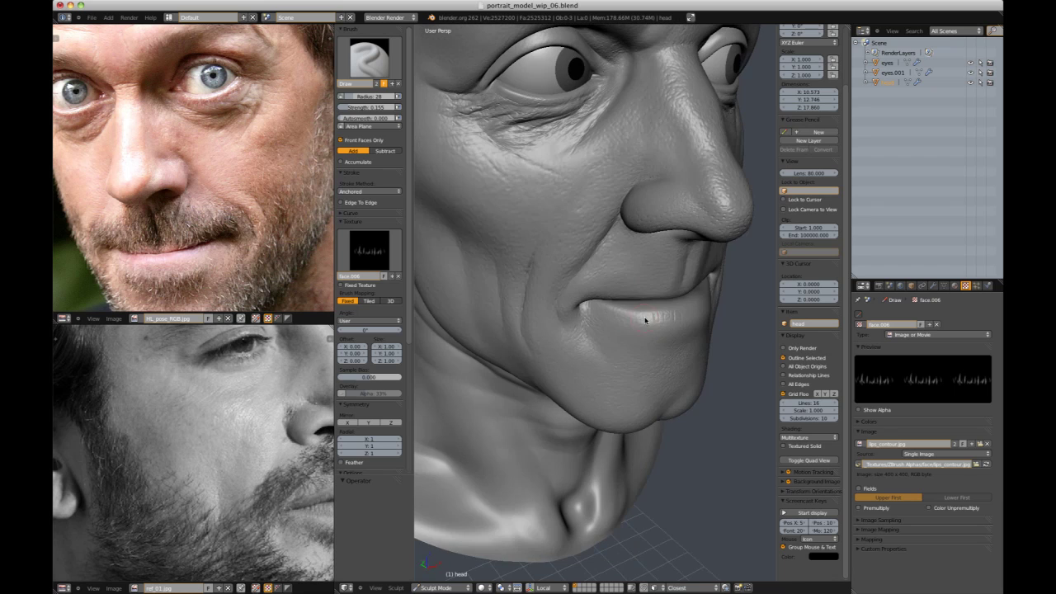
middle_click_drag(616, 358, 564, 376)
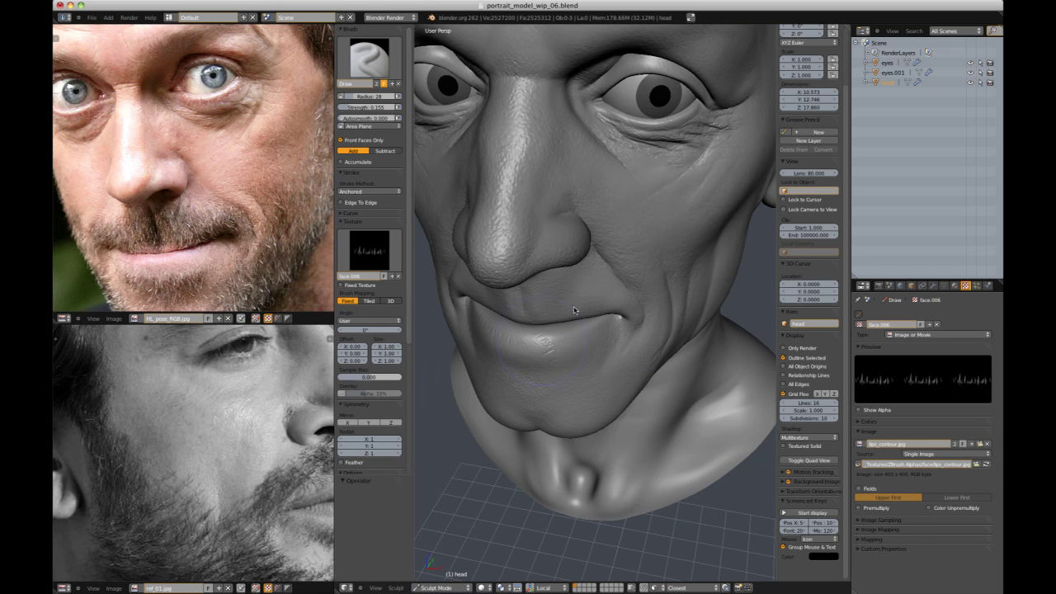
middle_click_drag(572, 301, 523, 353)
mouse_move(529, 295)
middle_mouse_down()
mouse_move(613, 331)
mouse_move(603, 404)
mouse_move(537, 376)
mouse_move(676, 300)
mouse_move(665, 222)
middle_mouse_up()
scroll(677, 299, "down", 3)
scroll(664, 221, "up", 2)
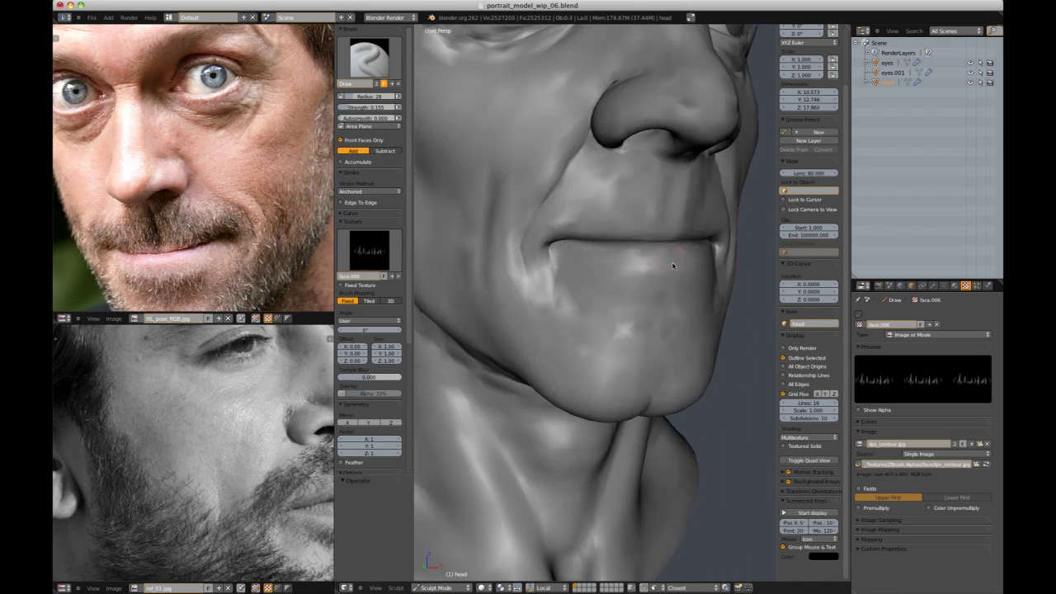
- Sculpt small freehand details around the lips and mouth corners with the SculptDraw brush at radius 26 and strength 0.155
key("d")
key("f")
left_click(640, 268)
mouse_move(633, 293)
middle_mouse_down()
mouse_move(614, 279)
mouse_move(521, 280)
middle_mouse_up()
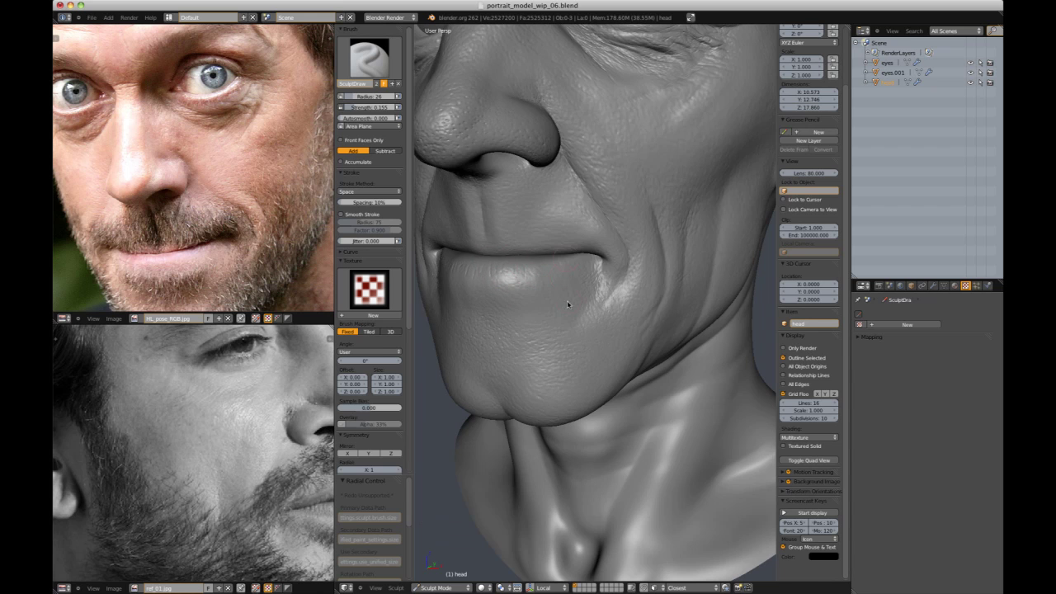
scroll(587, 314, "down", 5)
scroll(627, 266, "up", 5)
mouse_move(632, 219)
middle_mouse_down()
mouse_move(627, 266)
mouse_move(690, 224)
mouse_move(677, 250)
mouse_move(643, 190)
middle_mouse_up()
- Adjust the brush strength and radius and continue refining the skin around the mouth
key("shift+f")
left_click(595, 264)
scroll(600, 257, "down", 6)
scroll(674, 253, "up", 5)
key("d")
key("f")
left_click(588, 310)
scroll(654, 275, "down", 3)
scroll(651, 281, "up", 5)
- Show the forehead in the colour reference photo and deepen the forehead wrinkles with the Crease brush at radius 23 and strength 0.175
middle_click_drag(577, 215, 594, 247)
scroll(651, 282, "down", 3)
scroll(696, 239, "down", 6)
scroll(627, 181, "up", 4)
middle_click_drag(212, 123, 222, 230)
middle_click_drag(586, 215, 567, 272)
scroll(567, 278, "up", 4)
key("shift+c")
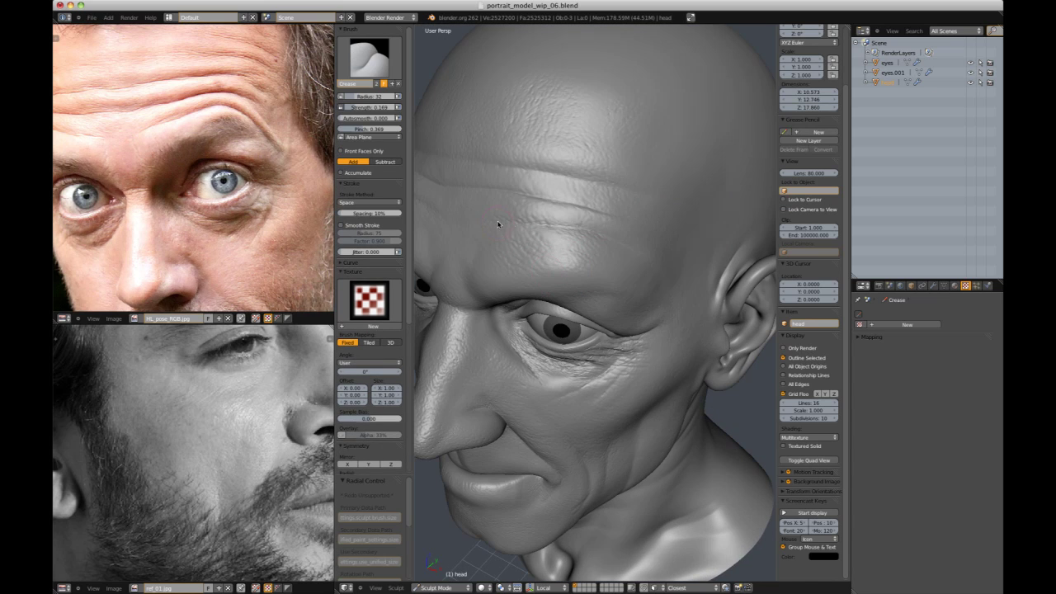
key("f")
left_click(484, 225)
mouse_move(657, 272)
middle_mouse_down()
mouse_move(555, 166)
mouse_move(643, 318)
mouse_move(561, 311)
mouse_move(753, 275)
mouse_move(706, 283)
middle_mouse_up()
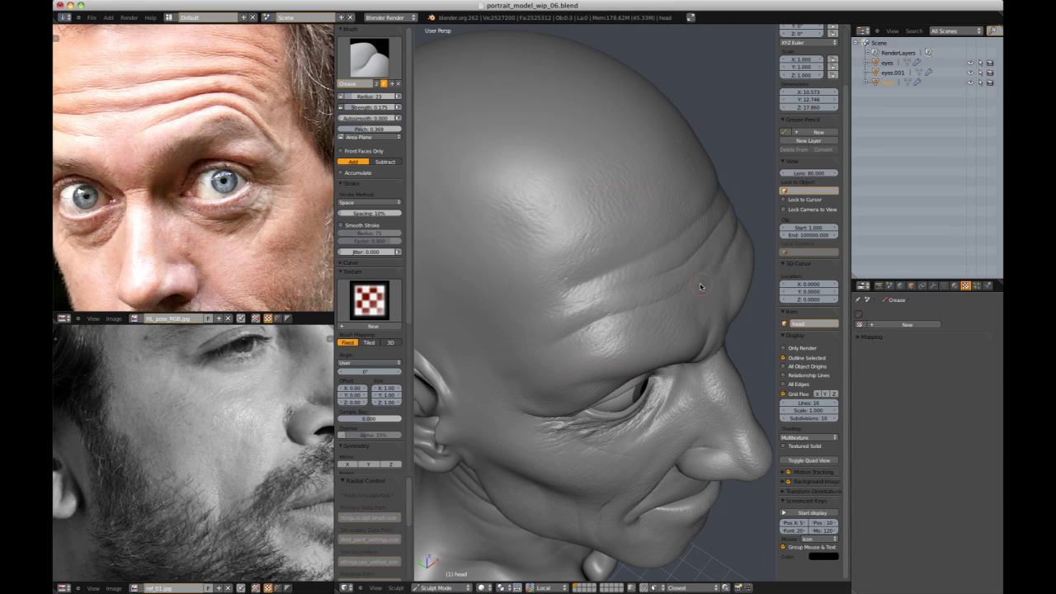
- Puff up the forehead folds with the Inflate/Deflate brush at radius 45, and refine them with SculptDraw at radius 32
key("i")
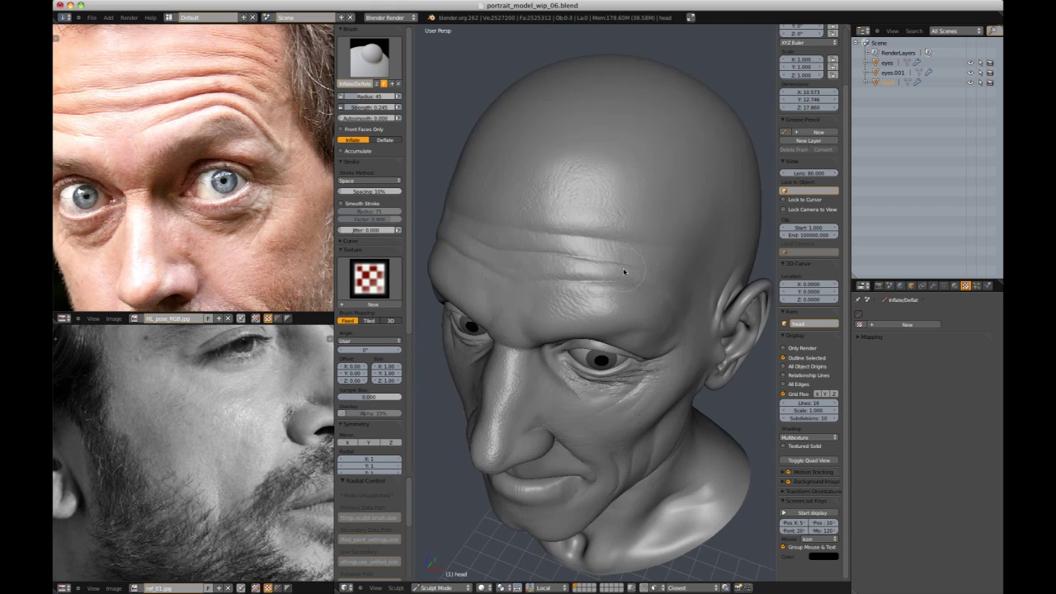
key("d")
mouse_move(625, 272)
middle_mouse_down()
mouse_move(629, 287)
mouse_move(612, 288)
middle_mouse_up()
key("f")
left_click(608, 269)
mouse_move(530, 291)
middle_mouse_down()
mouse_move(617, 267)
mouse_move(658, 277)
mouse_move(651, 259)
middle_mouse_up()
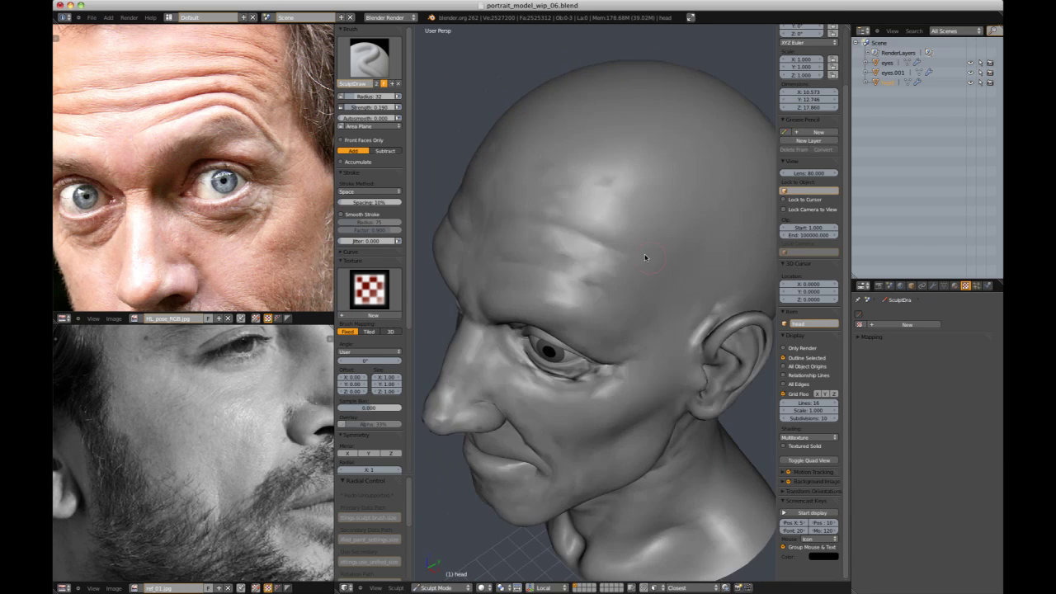
key("f")
left_click(624, 266)
- Crease the outer ends of the forehead wrinkles towards the temple with the Crease brush at radius 27 and strength 0.319
scroll(676, 217, "down", 2)
scroll(676, 217, "down", 4)
mouse_move(676, 217)
middle_mouse_down()
mouse_move(693, 179)
mouse_move(592, 212)
middle_mouse_up()
scroll(591, 248, "up", 4)
key("shift+c")
key("f")
left_click(602, 267)
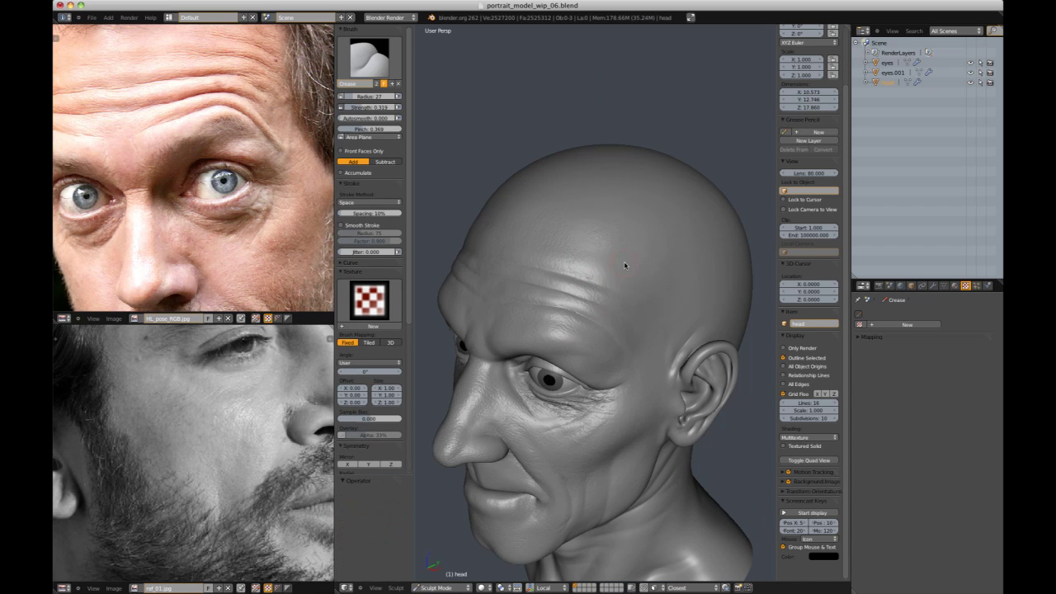
middle_click_drag(586, 264, 628, 242)
mouse_move(576, 266)
middle_mouse_down()
mouse_move(641, 261)
mouse_move(610, 261)
mouse_move(557, 286)
mouse_move(569, 289)
mouse_move(526, 320)
mouse_move(613, 214)
mouse_move(575, 290)
mouse_move(701, 219)
mouse_move(736, 218)
middle_mouse_up()
- Carve a crease across the nose bridge between the brows with the Crease brush at radius 19 and strength 0.388
scroll(736, 218, "down", 3)
scroll(559, 304, "up", 9)
mouse_move(559, 304)
middle_mouse_down()
mouse_move(572, 332)
mouse_move(607, 304)
mouse_move(632, 321)
middle_mouse_up()
key("f")
left_click(603, 373)
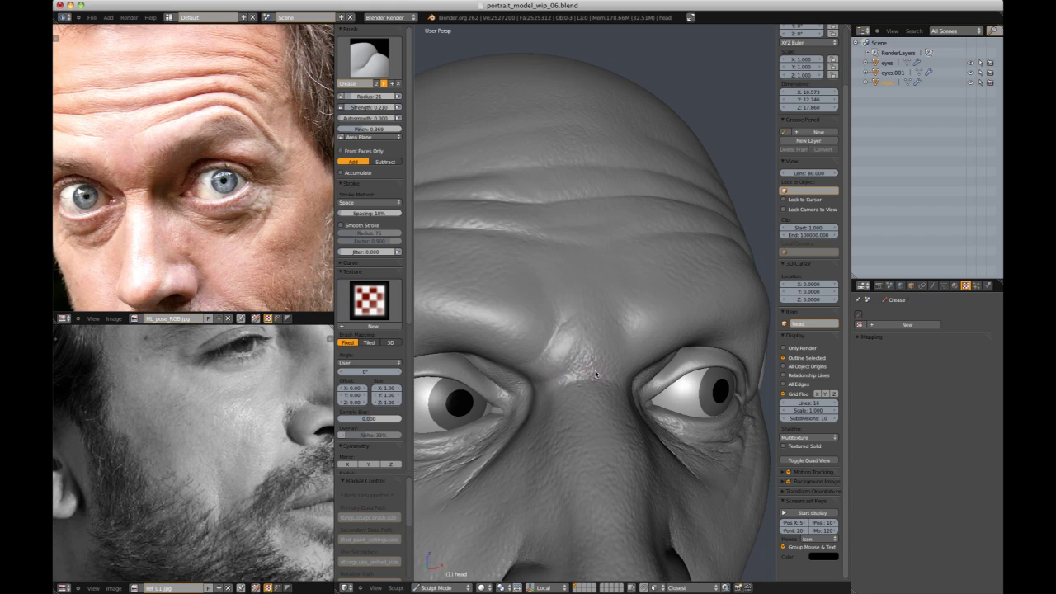
key("shift+f")
left_click(551, 377)
key("f")
left_click(603, 365)
left_click_drag(544, 379, 602, 368)
mouse_move(641, 362)
middle_mouse_down()
mouse_move(507, 391)
mouse_move(535, 343)
middle_mouse_up()
scroll(610, 236, "down", 6)
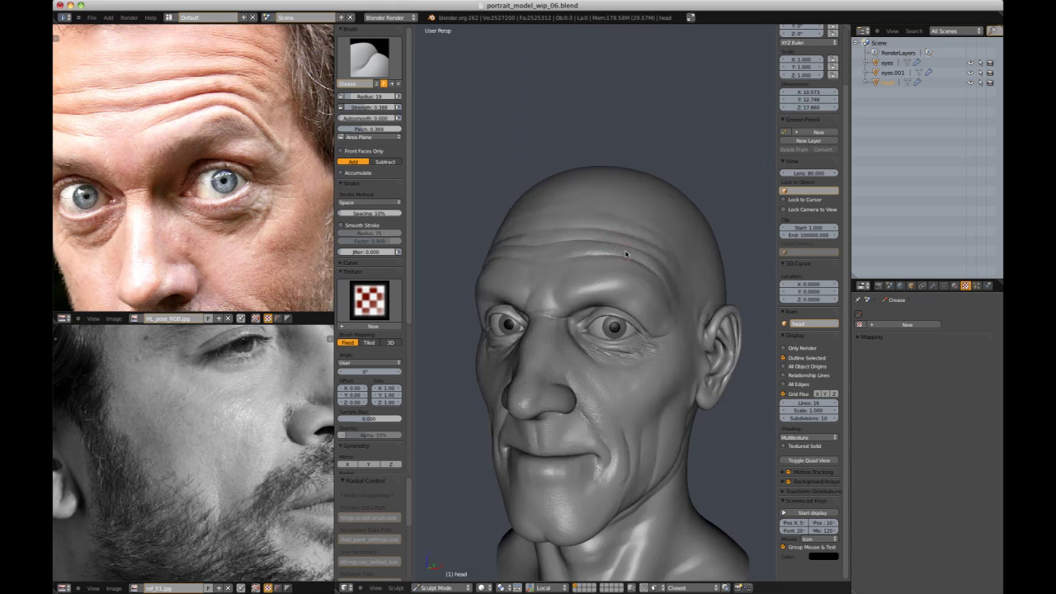
- Resize the Pinch brush and tighten the crease at the nose bridge
scroll(610, 236, "up", 6)
key("p")
key("f")
left_click(463, 334)
scroll(528, 340, "down", 6)
- Add fine frown lines between the brows with the Crease brush at radius 18 and strength 0.201
middle_click_drag(697, 231, 610, 248)
scroll(610, 247, "up", 3)
key("shift+c")
middle_click_drag(487, 306, 556, 311)
scroll(569, 301, "up", 2)
key("shift+f")
left_click(552, 275)
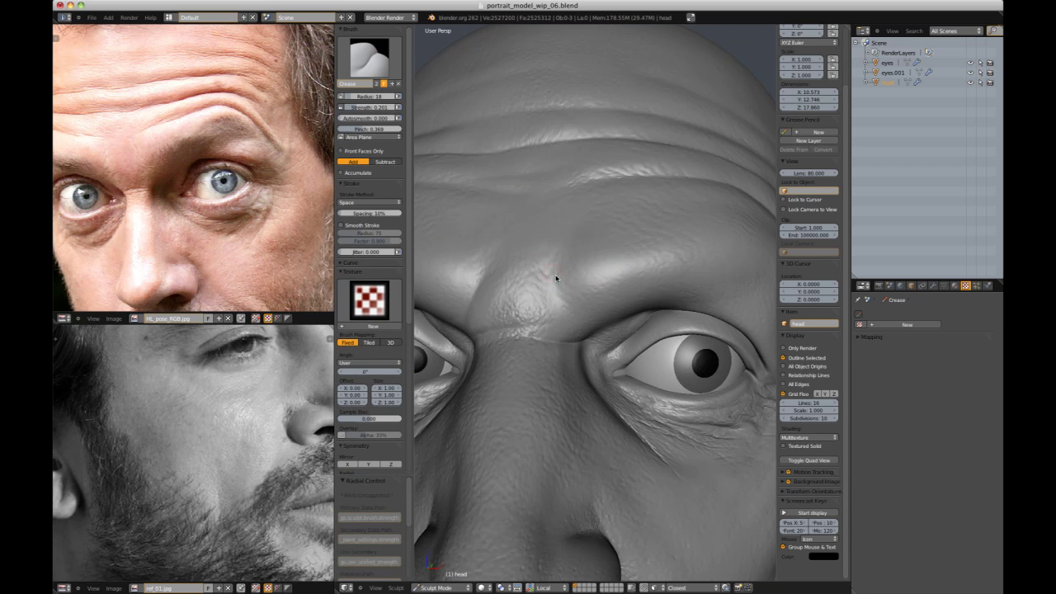
- Examine the forehead, brows and eye area from both sides of the head
scroll(567, 314, "down", 6)
middle_click_drag(691, 231, 695, 259)
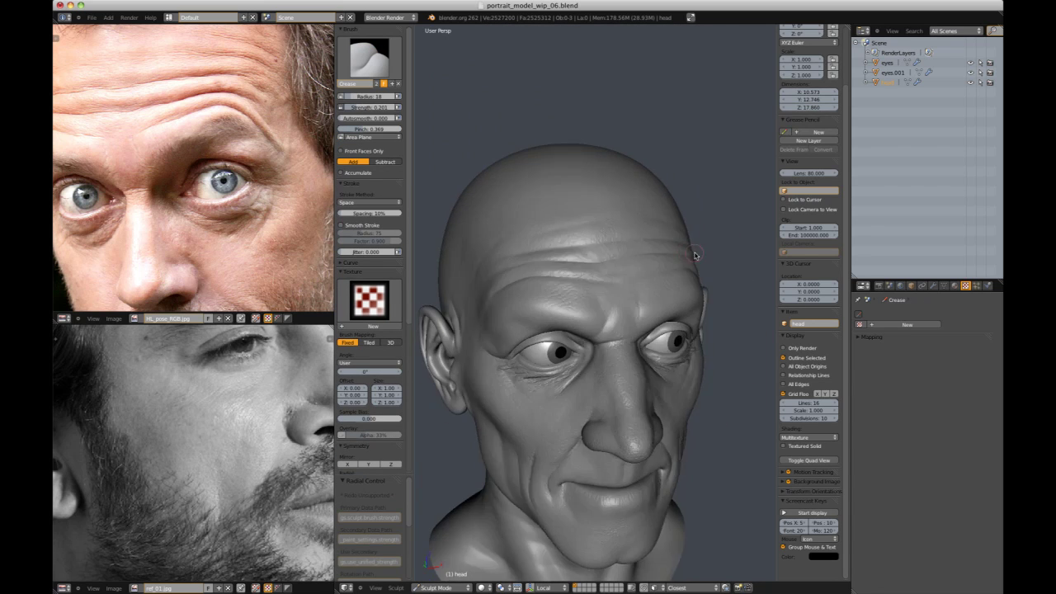
middle_click_drag(598, 267, 643, 255, "shift")
scroll(606, 295, "up", 2)
scroll(603, 298, "down", 3)
middle_click_drag(596, 290, 621, 256)
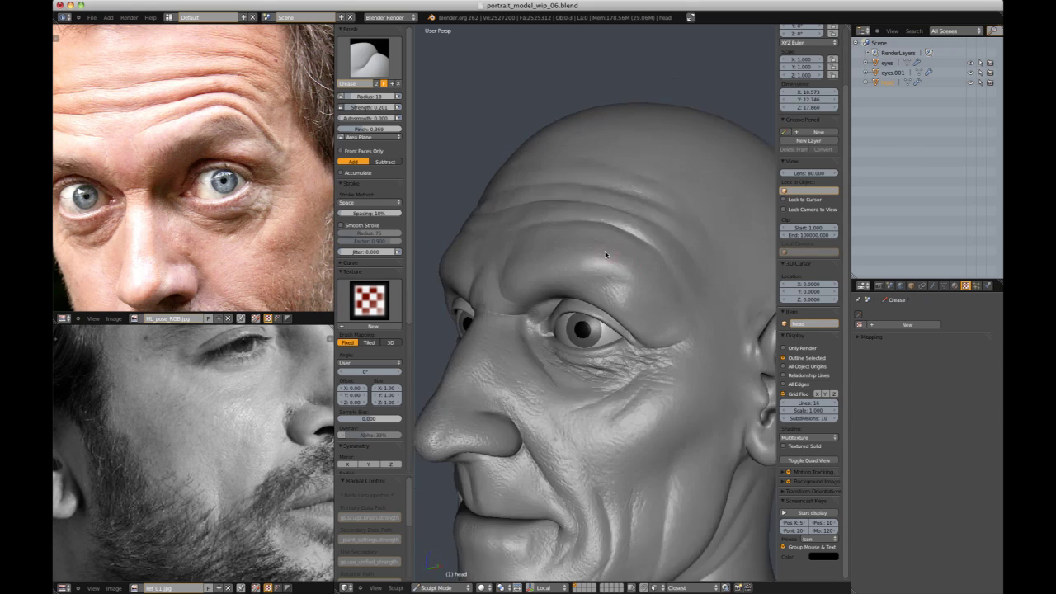
scroll(621, 257, "up", 4)
scroll(575, 297, "down", 4)
mouse_move(575, 297)
middle_mouse_down()
mouse_move(657, 223)
mouse_move(688, 226)
mouse_move(641, 238)
mouse_move(698, 278)
mouse_move(687, 238)
mouse_move(646, 243)
mouse_move(598, 269)
mouse_move(664, 295)
mouse_move(680, 326)
middle_mouse_up()
scroll(646, 243, "up", 4)
scroll(598, 270, "up", 4)
- Select the Draw brush, remove its lip contour texture and set its stroke method to Space
key("x")
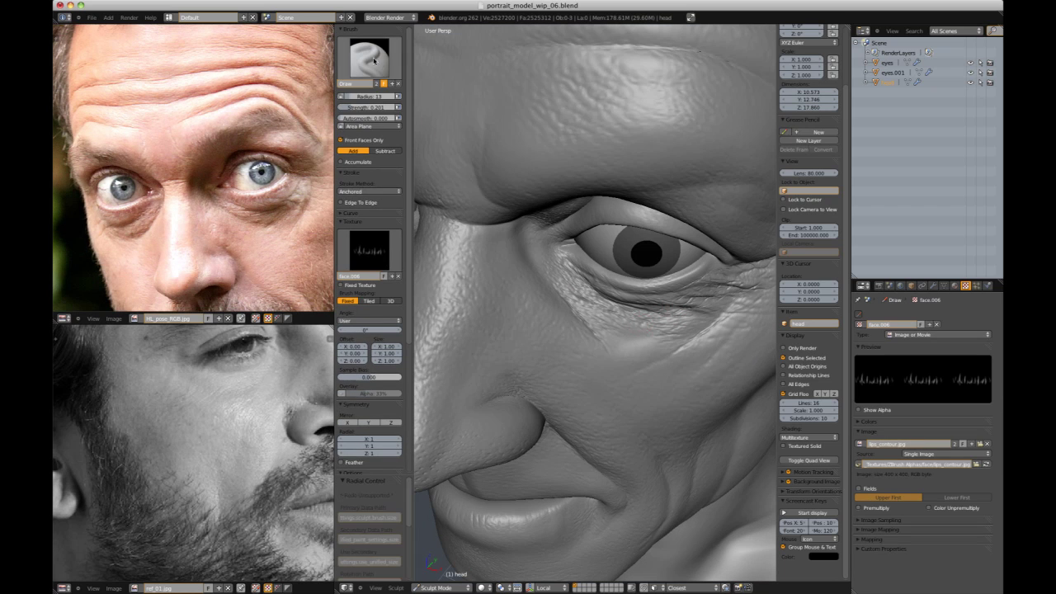
left_click(396, 275)
left_click(370, 192)
left_click(370, 178)
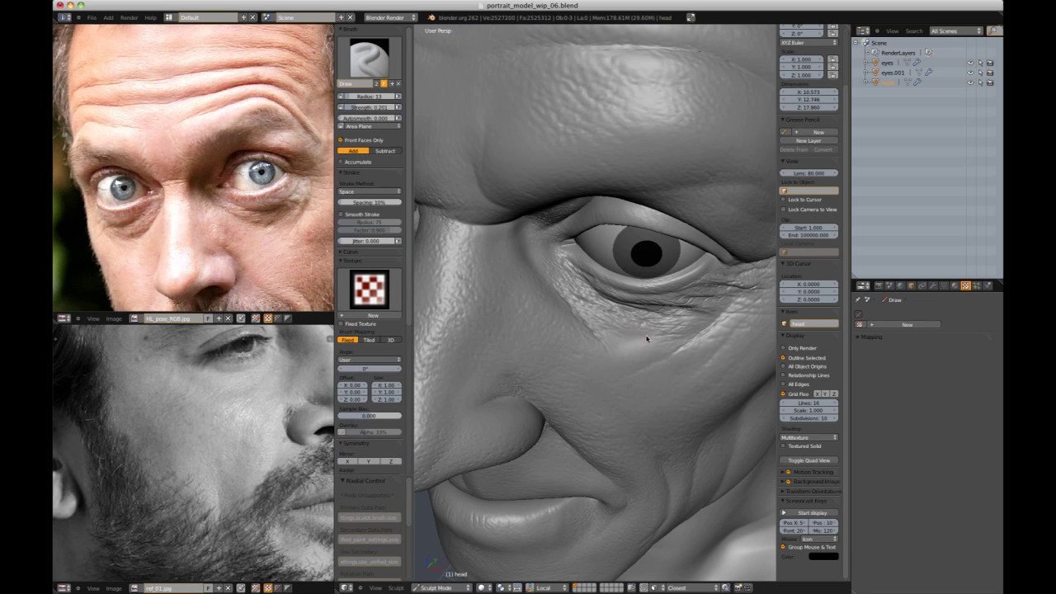
- Sculpt fine skin details below the left eye and beside the nose with the Draw brush at radius 12 and strength 0.120
key("shift+f")
left_click(652, 325)
mouse_move(677, 317)
middle_mouse_down()
mouse_move(625, 300)
mouse_move(664, 280)
mouse_move(652, 355)
middle_mouse_up()
mouse_move(577, 330)
middle_mouse_down()
mouse_move(639, 321)
mouse_move(647, 241)
mouse_move(656, 330)
middle_mouse_up()
middle_click_drag(668, 330, 563, 351)
mouse_move(563, 363)
middle_mouse_down("ctrl")
mouse_move(561, 287)
mouse_move(606, 323)
mouse_move(560, 265)
middle_mouse_up("ctrl")
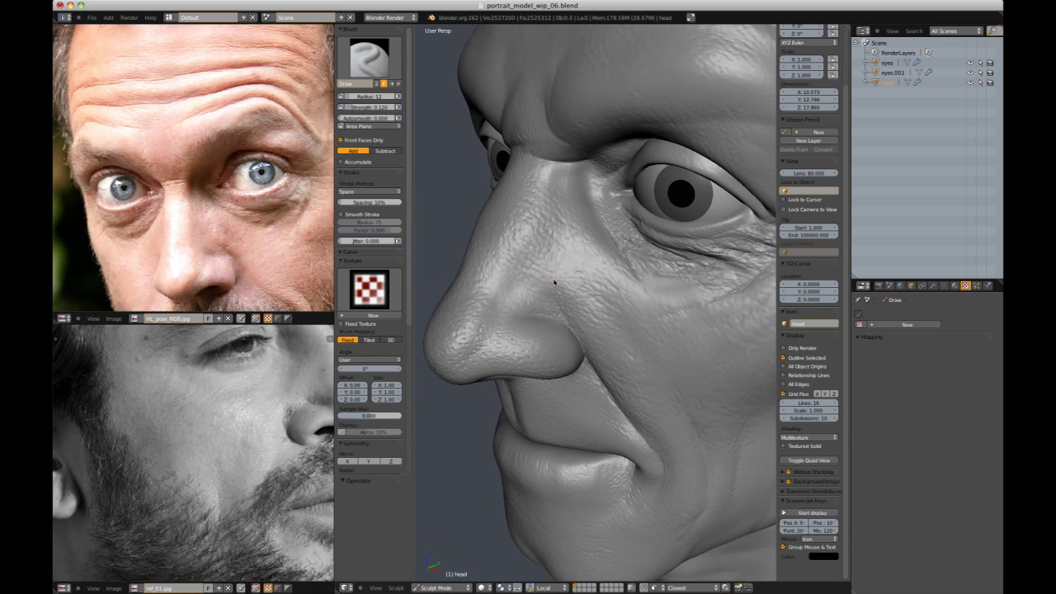
- Crease fine lines beside the nose and inner eye corner with the Crease brush at radius 11 and strength 0.245
key("shift+c")
middle_click_drag(553, 313, 501, 296)
mouse_move(501, 295)
middle_mouse_down("ctrl")
mouse_move(494, 259)
mouse_move(497, 305)
middle_mouse_up("ctrl")
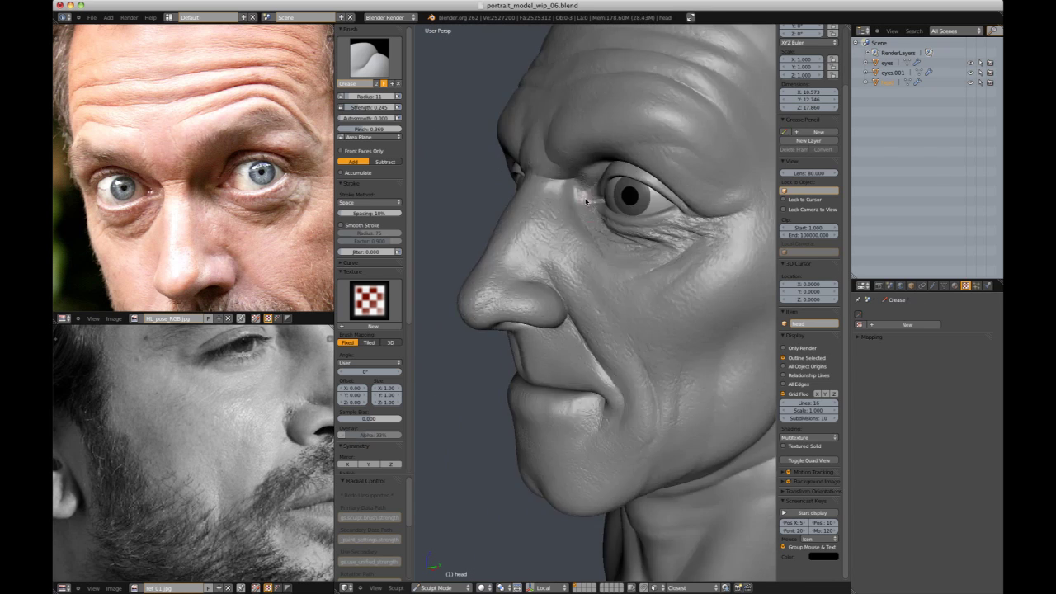
middle_click_drag(569, 247, 660, 276)
mouse_move(712, 103)
middle_mouse_down("ctrl")
mouse_move(716, 181)
mouse_move(643, 192)
middle_mouse_up("ctrl")
- Sculpt skin detail at the left temple beside the brow with the Draw brush at radius 15 and strength 0.130
mouse_move(313, 271)
middle_mouse_down()
mouse_move(230, 210)
mouse_move(261, 304)
middle_mouse_up()
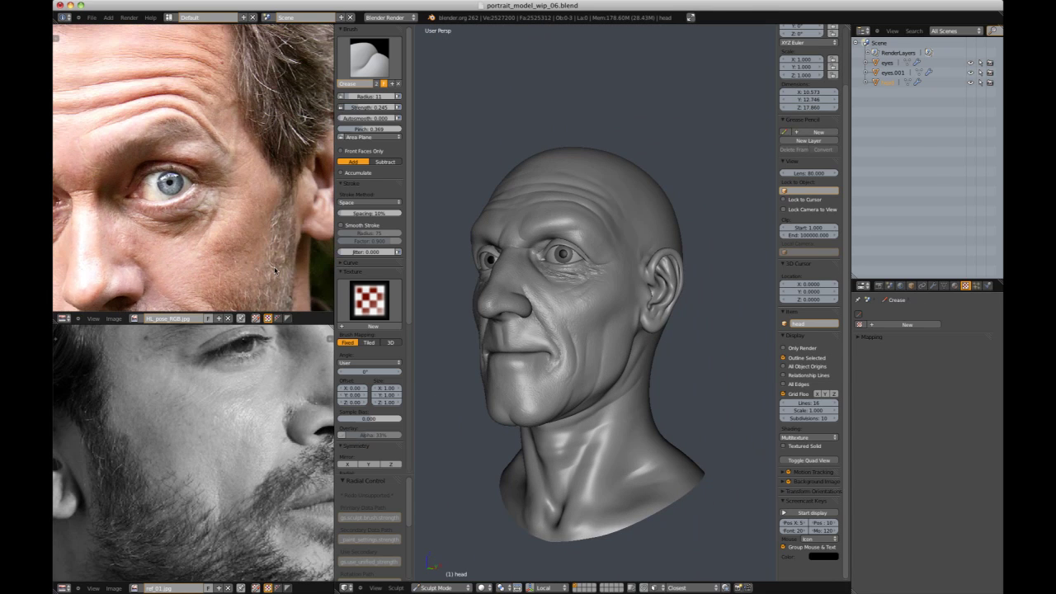
middle_click_drag(660, 355, 656, 273, "ctrl")
middle_click_drag(655, 273, 594, 295)
key("d")
key("f")
key("ctrl+z")
key("shift+f")
left_click(578, 212)
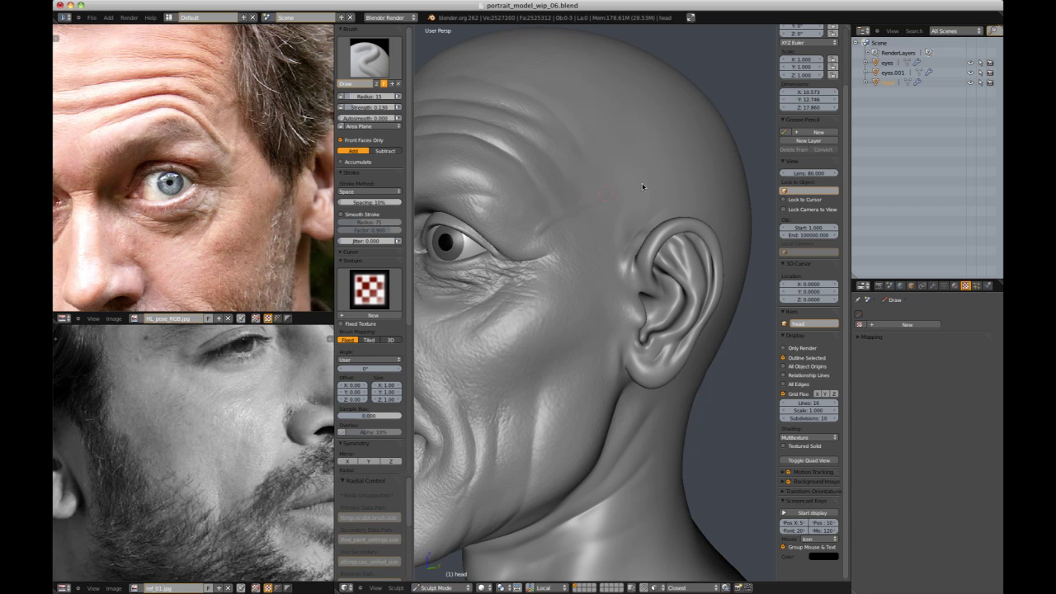
key("shift+f")
left_click(618, 170)
- Build up the left temple and the ends of the forehead wrinkles with the SculptDraw brush at radius 21 and strength 0.145
scroll(577, 230, "up", 3)
scroll(646, 173, "down", 6)
middle_click_drag(649, 174, 688, 170)
scroll(622, 235, "up", 4)
key("d")
key("f")
left_click(574, 213)
left_click(565, 215)
mouse_move(564, 215)
middle_mouse_down()
mouse_move(582, 208)
mouse_move(584, 182)
middle_mouse_up()
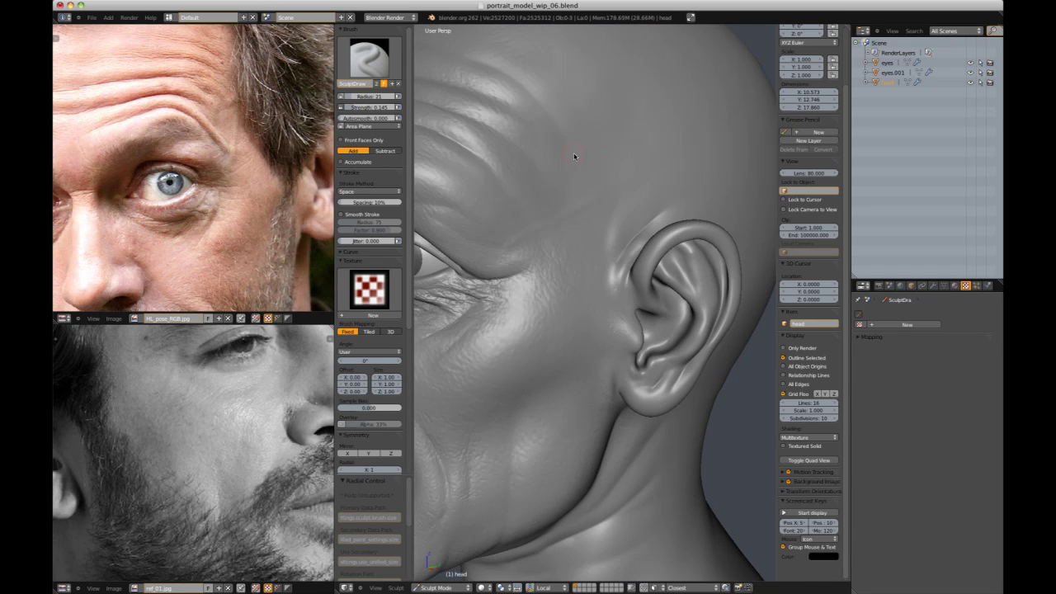
- Sculpt subtler detail on the left temple with the SculptDraw brush at radius 13 and strength 0.07951
key("shift+f")
left_click(536, 204)
key("f")
scroll(617, 147, "down", 4)
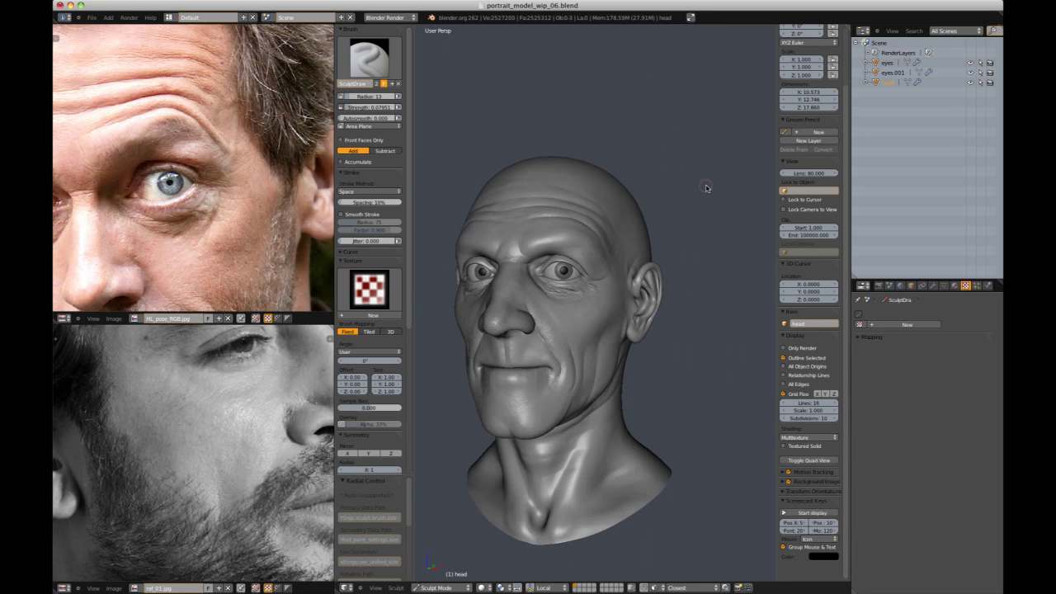
- Crease the left forehead wrinkles toward the temple at radius 19 and strength 0.288, and select the Inflate brush at radius 42
scroll(676, 210, "up", 4)
middle_click_drag(512, 223, 523, 265)
key("shift+c")
key("shift+f")
left_click(532, 261)
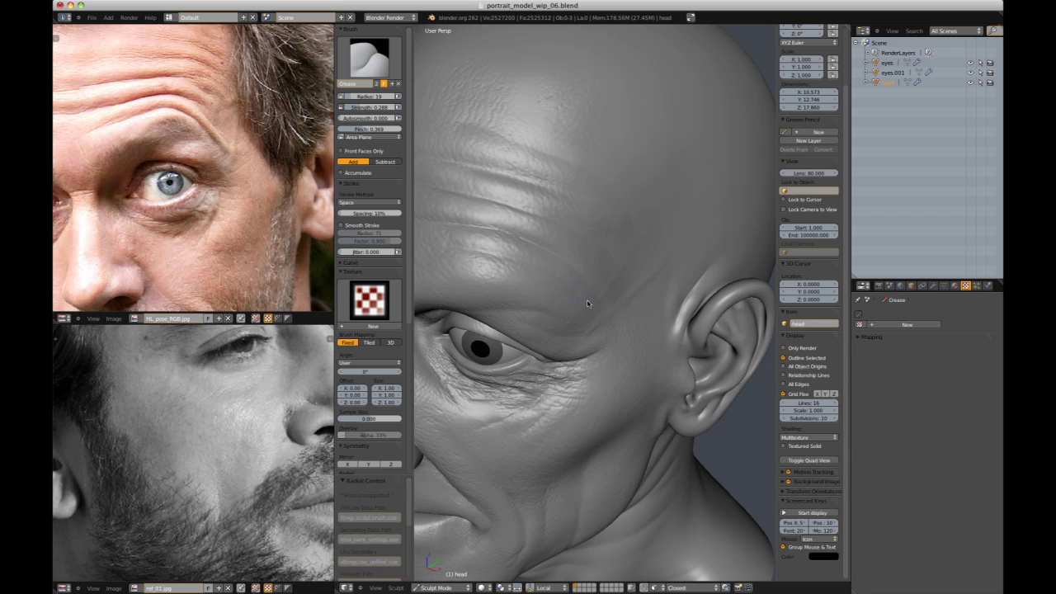
scroll(584, 300, "down", 4)
scroll(544, 264, "up", 4)
key("i")
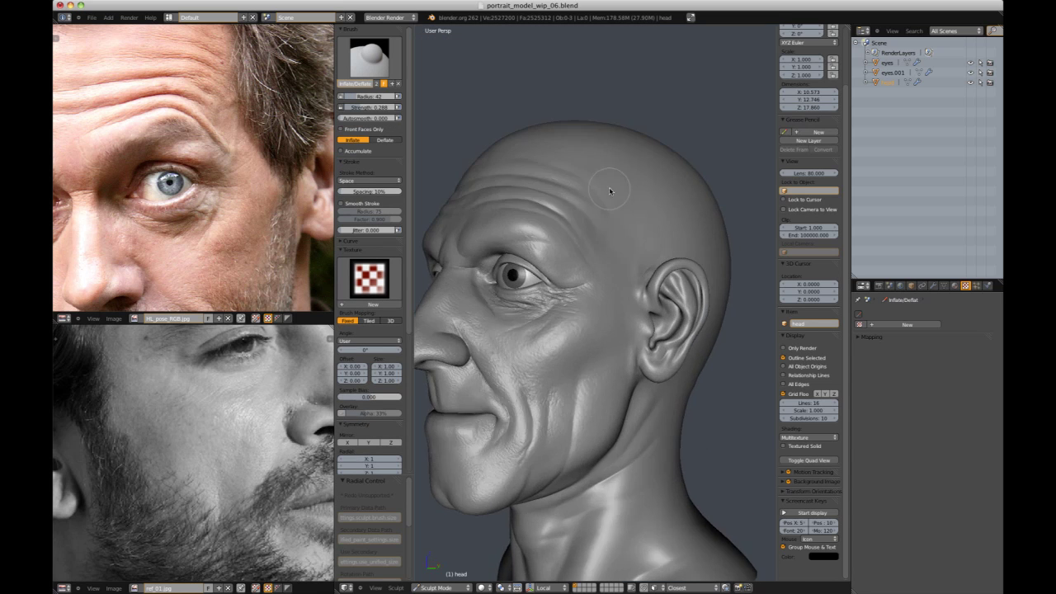
- Crease finer lines above the left brow and temple with the Crease brush at radius 14 and strength 0.295
key("shift+c")
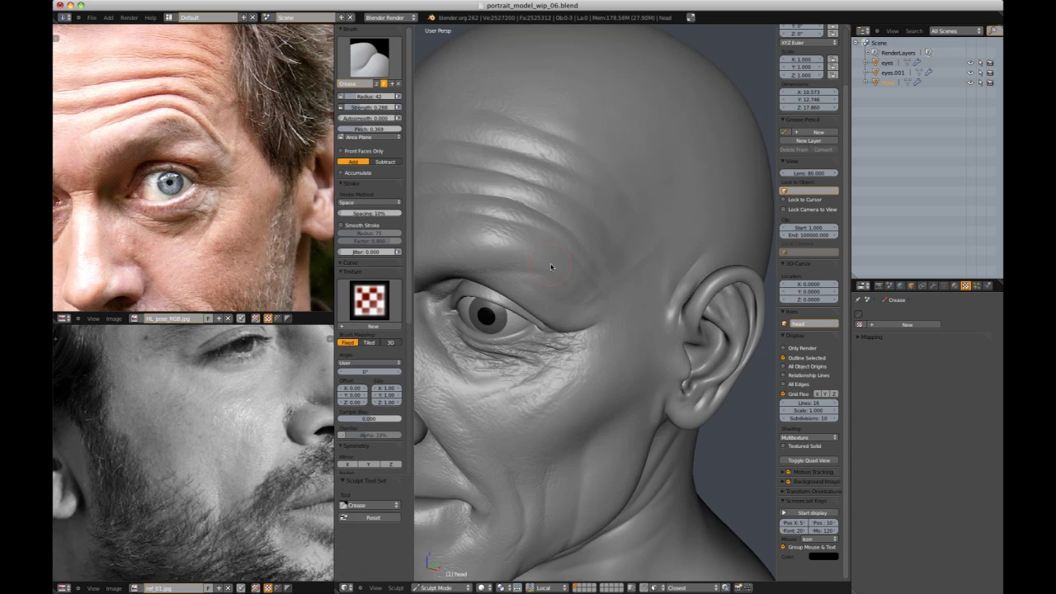
key("f")
left_click(540, 265)
middle_click_drag(536, 262, 503, 297)
key("f")
left_click(502, 291)
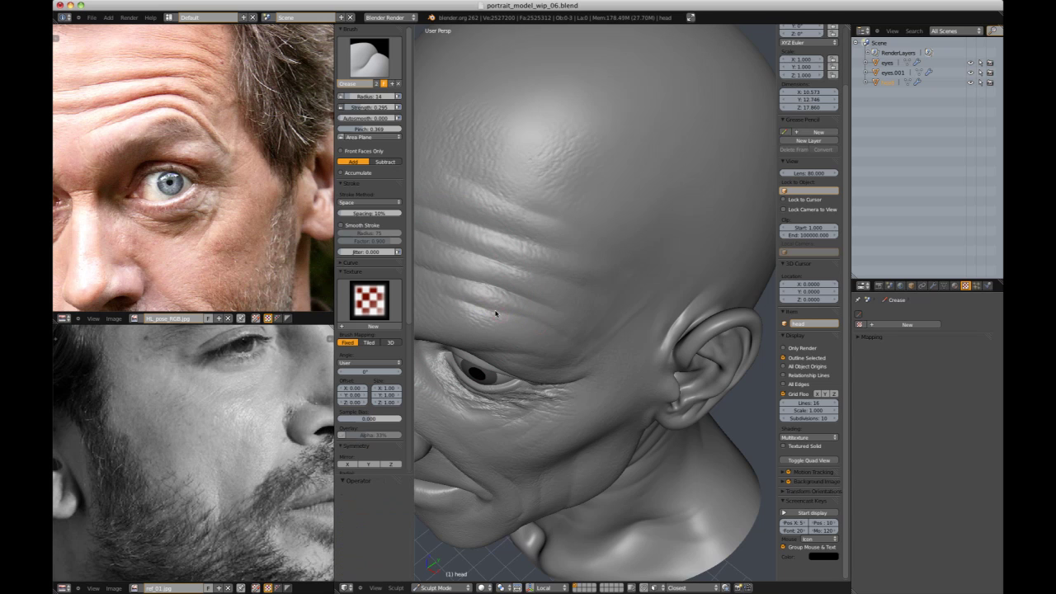
mouse_move(554, 332)
middle_mouse_down()
mouse_move(550, 198)
mouse_move(563, 235)
middle_mouse_up()
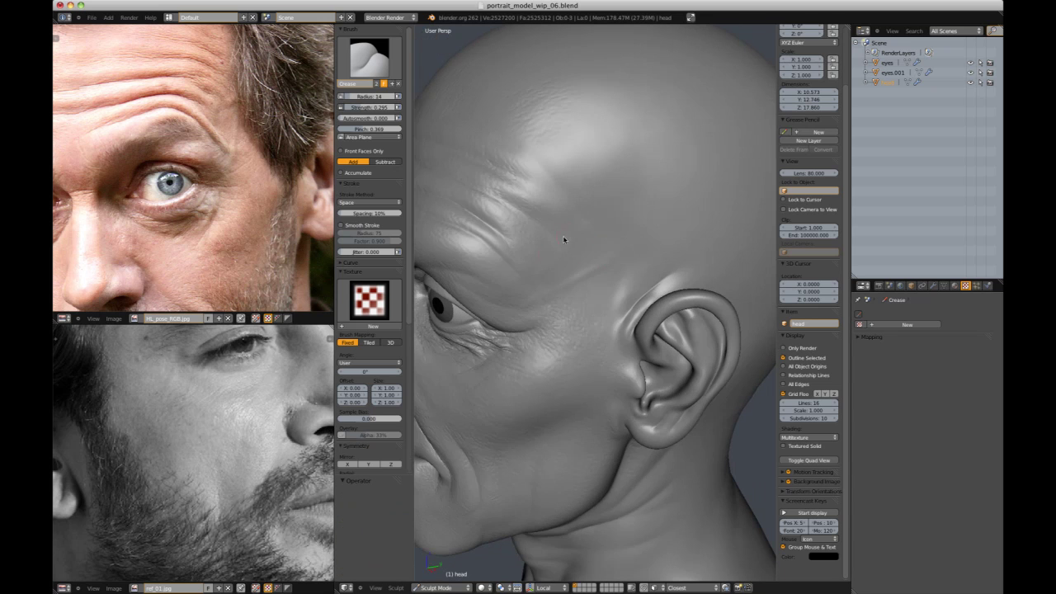
- Inflate the skin between the wrinkle ends on the left side of the forehead at strength 0.295
mouse_move(495, 251)
middle_mouse_down()
mouse_move(585, 198)
mouse_move(550, 209)
middle_mouse_up()
key("i")
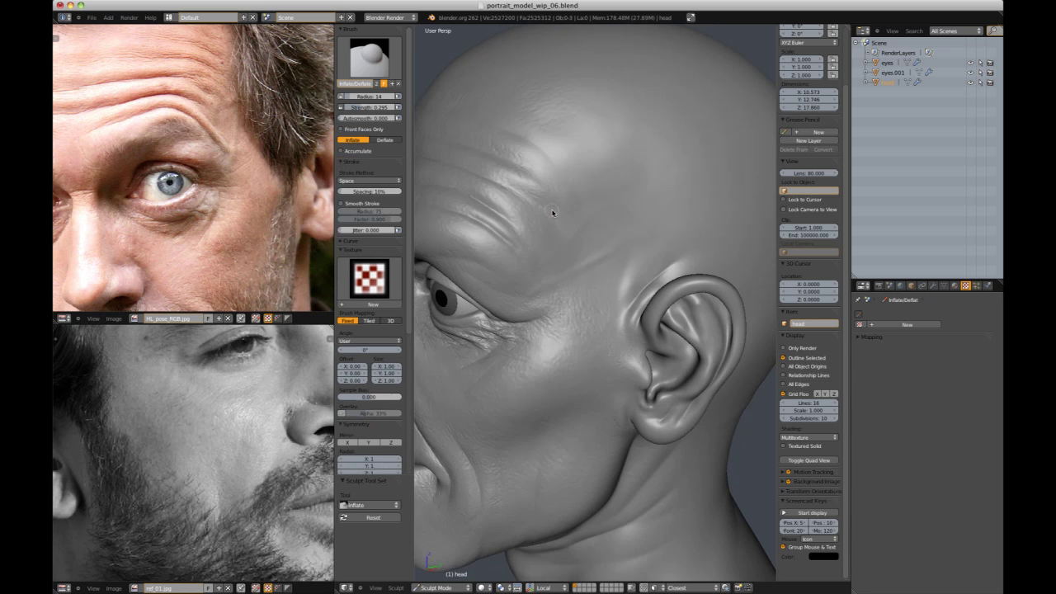
key("f")
left_click(487, 223)
scroll(487, 222, "down", 3)
- Crease the forehead wrinkles above the right brow with the Crease brush at radius 19 and strength 0.295
mouse_move(486, 223)
middle_mouse_down()
mouse_move(561, 171)
mouse_move(742, 177)
middle_mouse_up()
scroll(679, 169, "down", 3)
scroll(678, 169, "up", 2)
mouse_move(536, 288)
middle_mouse_down()
mouse_move(630, 306)
mouse_move(577, 289)
mouse_move(635, 267)
mouse_move(667, 231)
mouse_move(575, 308)
middle_mouse_up()
scroll(629, 306, "up", 5)
key("shift+c")
mouse_move(501, 341)
middle_mouse_down()
mouse_move(528, 330)
mouse_move(565, 335)
middle_mouse_up()
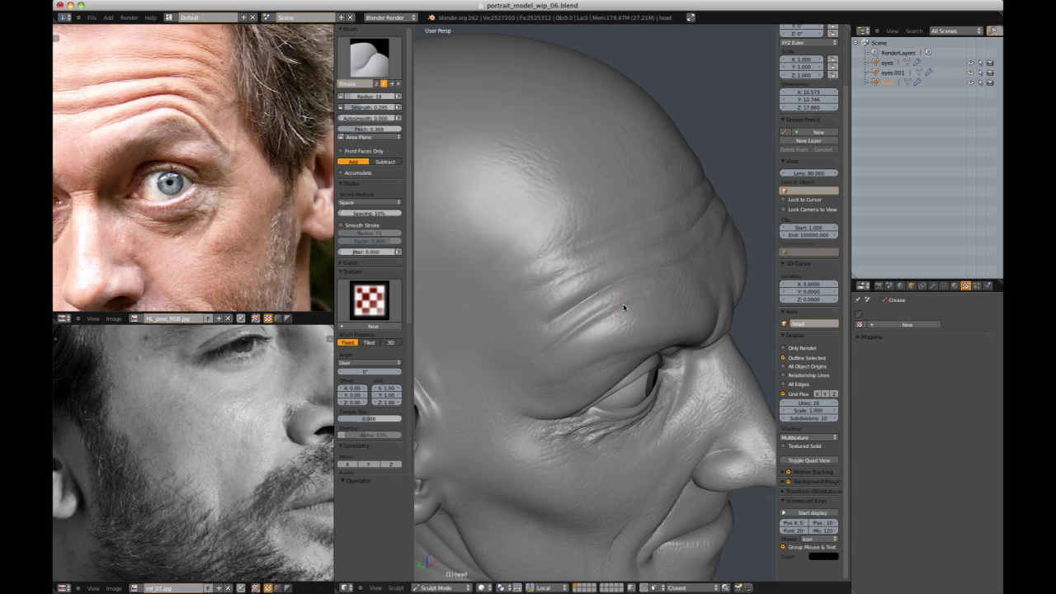
- Sharpen the forehead wrinkles above the right eye with the Pinch/Magnify brush at radius 33 and strength 0.295, comparing them with the reference photo
key("p")
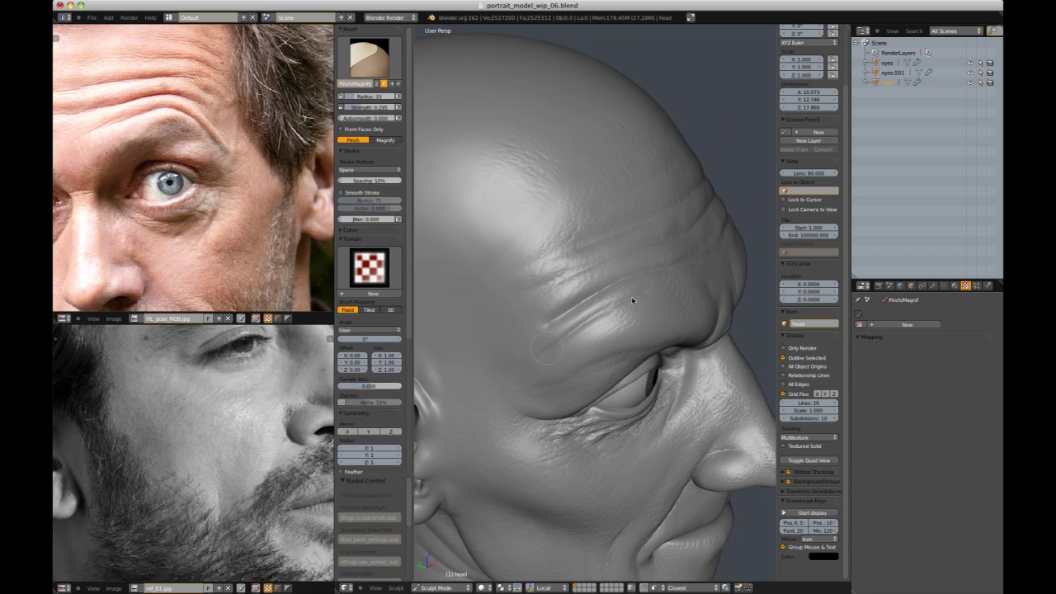
middle_click_drag(582, 331, 528, 317)
scroll(674, 174, "down", 7)
middle_click_drag(658, 187, 610, 189)
mouse_move(165, 181)
middle_mouse_down()
mouse_move(236, 171)
mouse_move(241, 235)
middle_mouse_up()
scroll(606, 253, "up", 7)
scroll(605, 253, "down", 6)
middle_click_drag(608, 242, 578, 256)
scroll(570, 262, "up", 5)
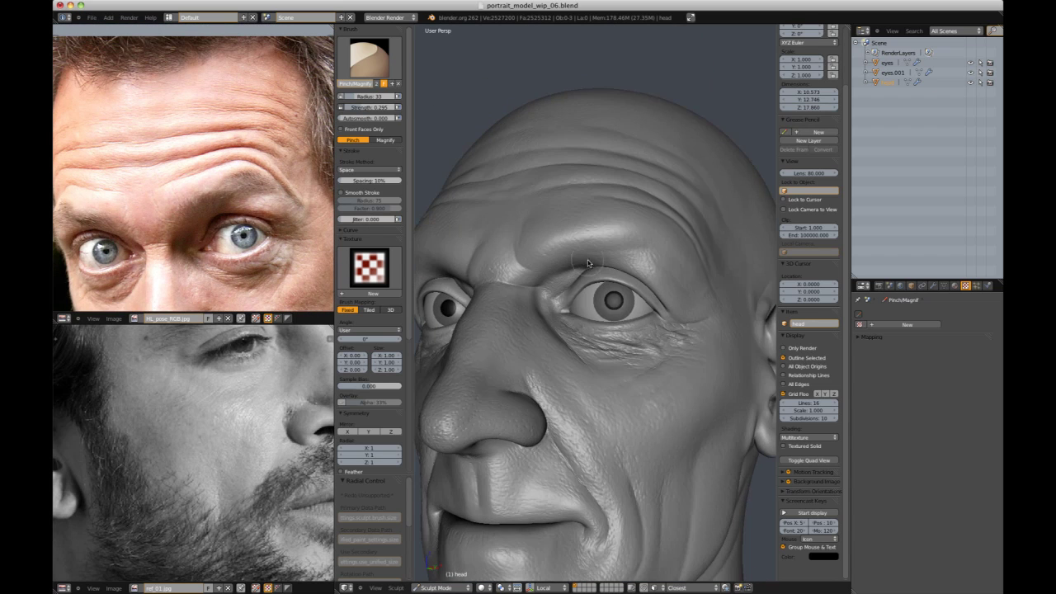
- Sculpt the nose bridge between the eyes with the SculptDraw brush at radius 33 and strength 0.199
middle_click_drag(484, 385, 610, 322)
key("d")
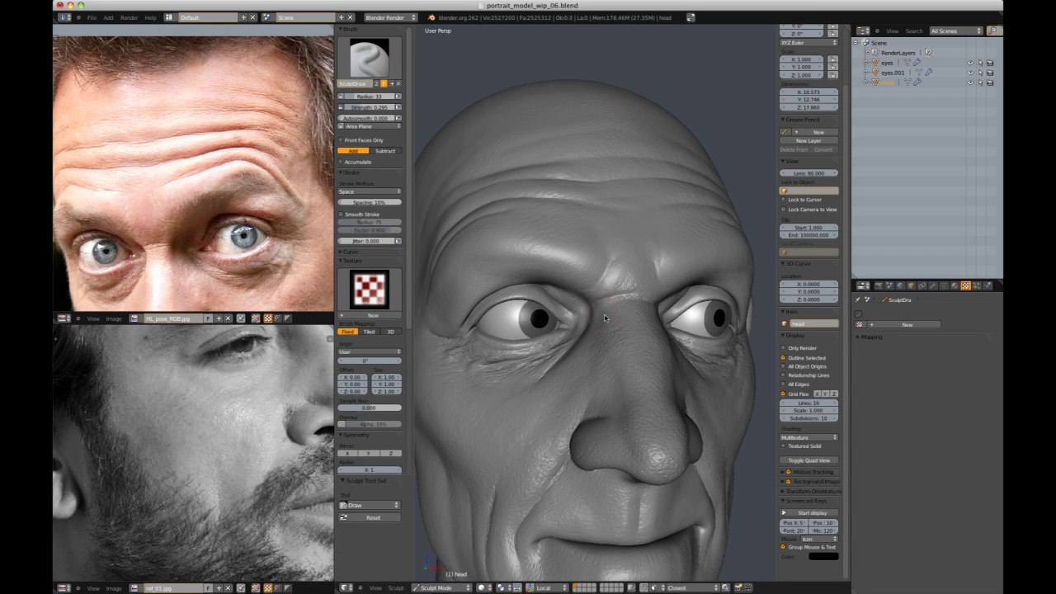
key("shift+f")
left_click(608, 335)
scroll(615, 309, "down", 4)
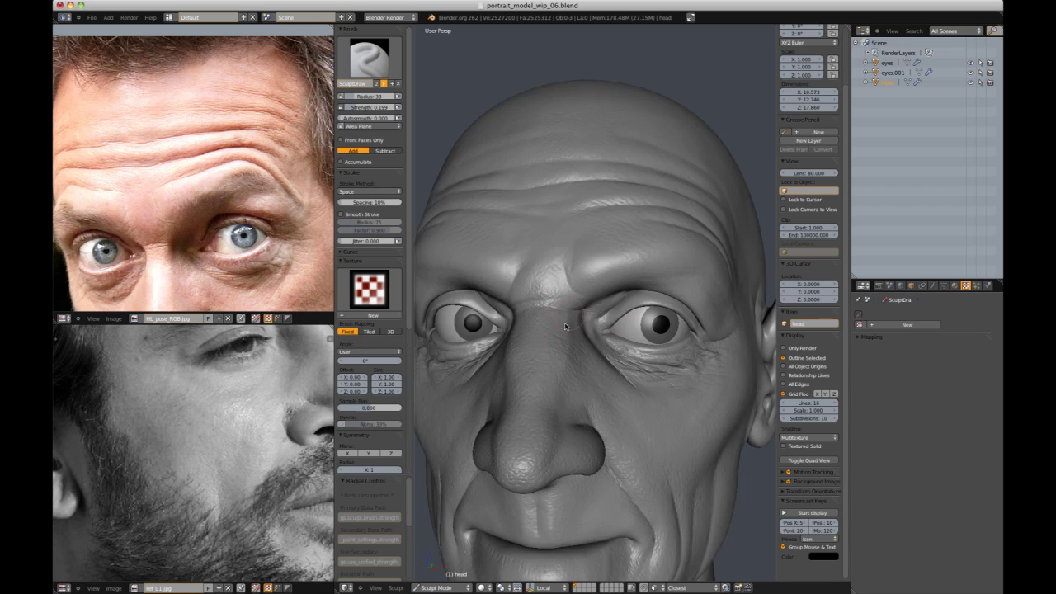
- Pull the nose and surrounding cheek slightly out of symmetry with the Grab brush at radius 91 and 120
key("g")
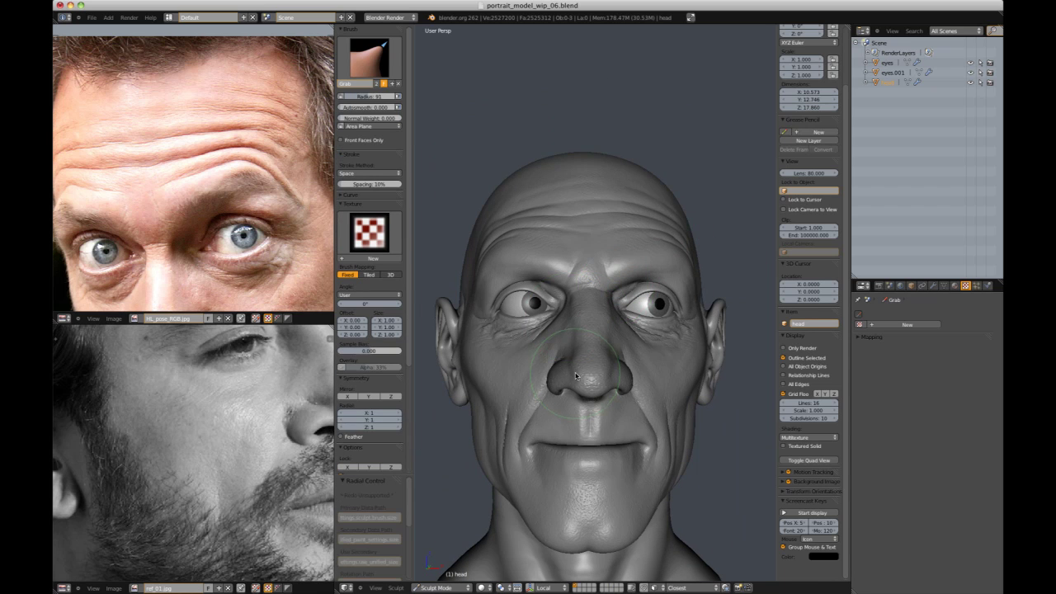
left_click_drag(575, 375, 581, 373)
middle_click_drag(612, 350, 602, 355)
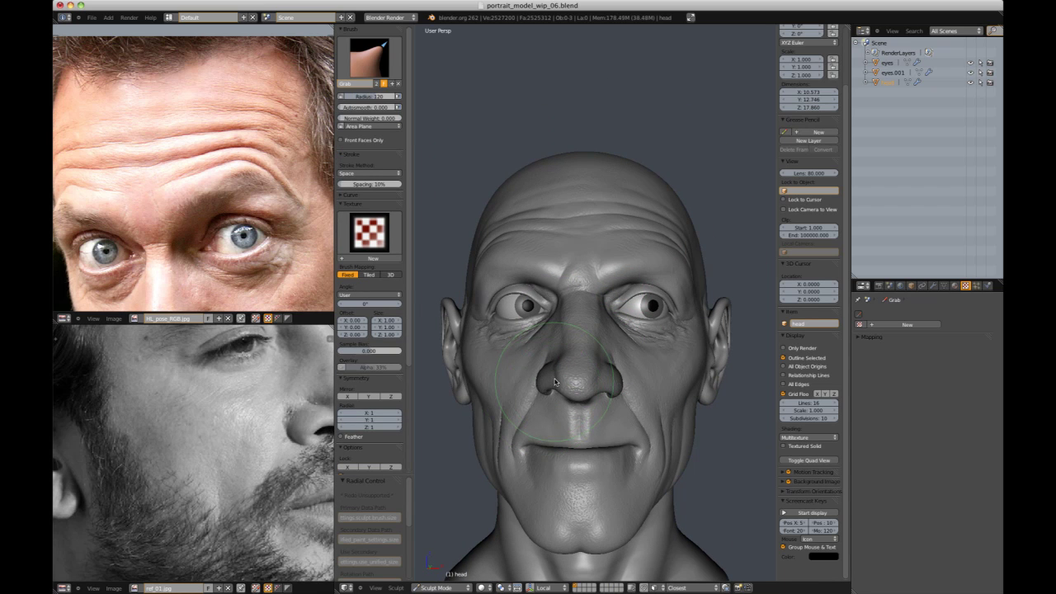
scroll(635, 363, "down", 3)
mouse_move(681, 288)
middle_mouse_down()
mouse_move(731, 269)
mouse_move(575, 282)
middle_mouse_up()
- Reshape the right upper eyelid around the eyeball with the Grab brush at radius 63
scroll(707, 272, "up", 6)
scroll(575, 282, "up", 2)
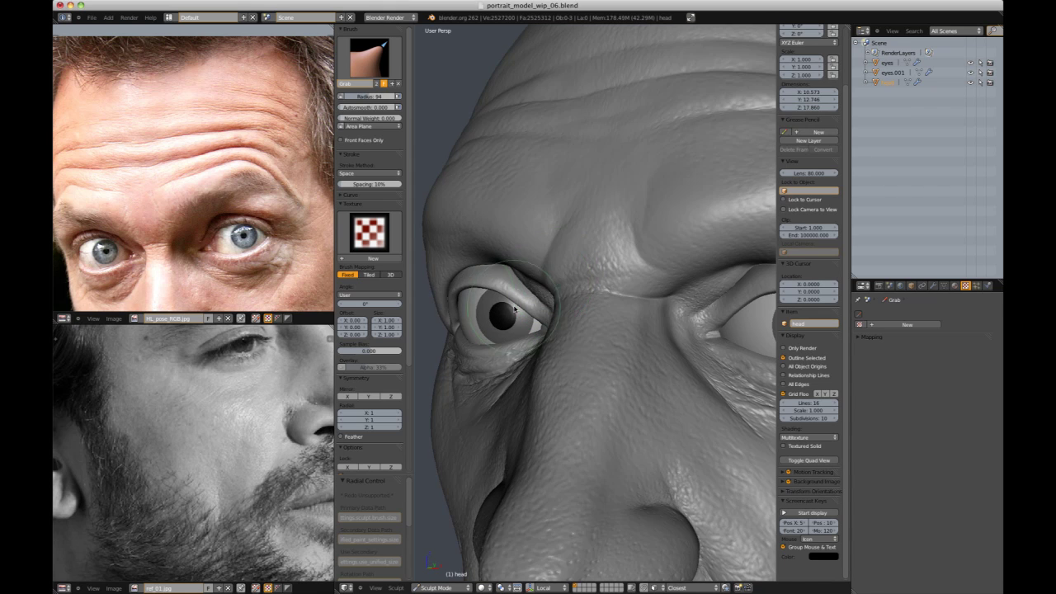
key("f")
left_click(513, 309)
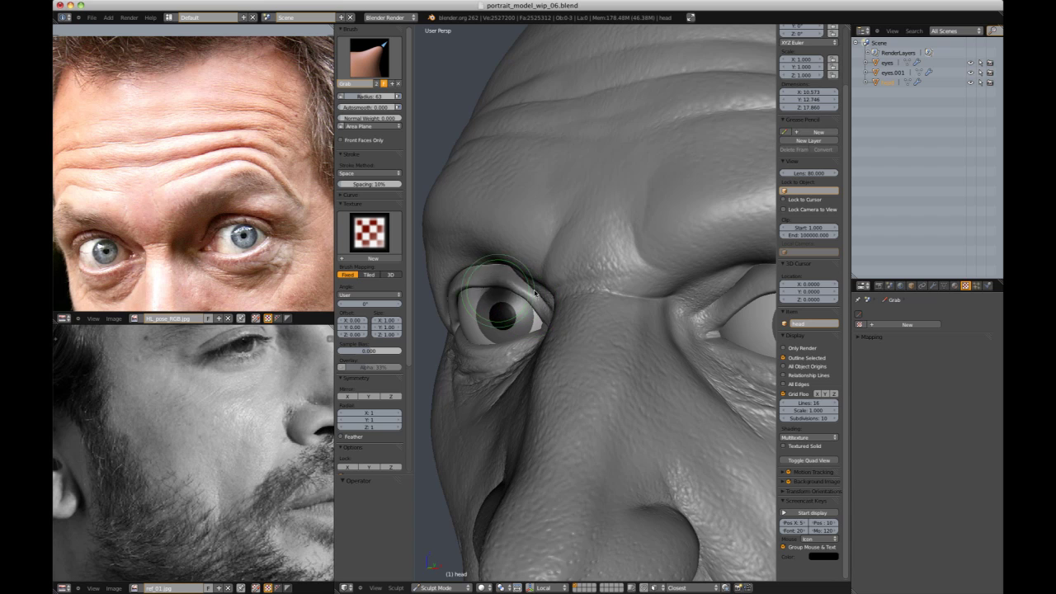
left_click(537, 294)
- Examine the eyes and eyelids from both sides of the head
scroll(537, 295, "down", 8)
middle_click_drag(690, 225, 624, 224)
scroll(688, 272, "up", 8)
middle_click_drag(688, 271, 577, 231)
scroll(502, 213, "up", 2)
scroll(501, 213, "down", 8)
mouse_move(501, 213)
middle_mouse_down()
mouse_move(688, 231)
mouse_move(681, 272)
middle_mouse_up()
- Crease the skin fold above the outer corner of the right eye with the Crease brush at radius 22 and strength 0.210
scroll(690, 255, "up", 3)
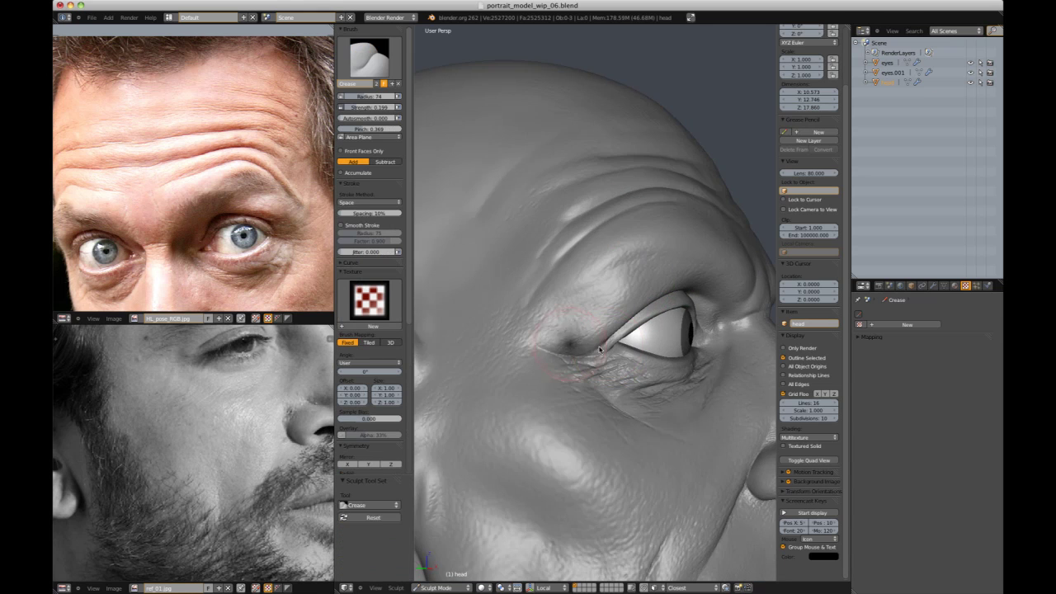
mouse_move(540, 333)
middle_mouse_down()
mouse_move(569, 339)
mouse_move(541, 318)
mouse_move(662, 259)
middle_mouse_up()
left_click(559, 339)
scroll(541, 318, "up", 1)
key("shift+f")
scroll(511, 326, "down", 3)
scroll(610, 305, "up", 1)
key("f")
left_click(580, 328)
key("shift+f")
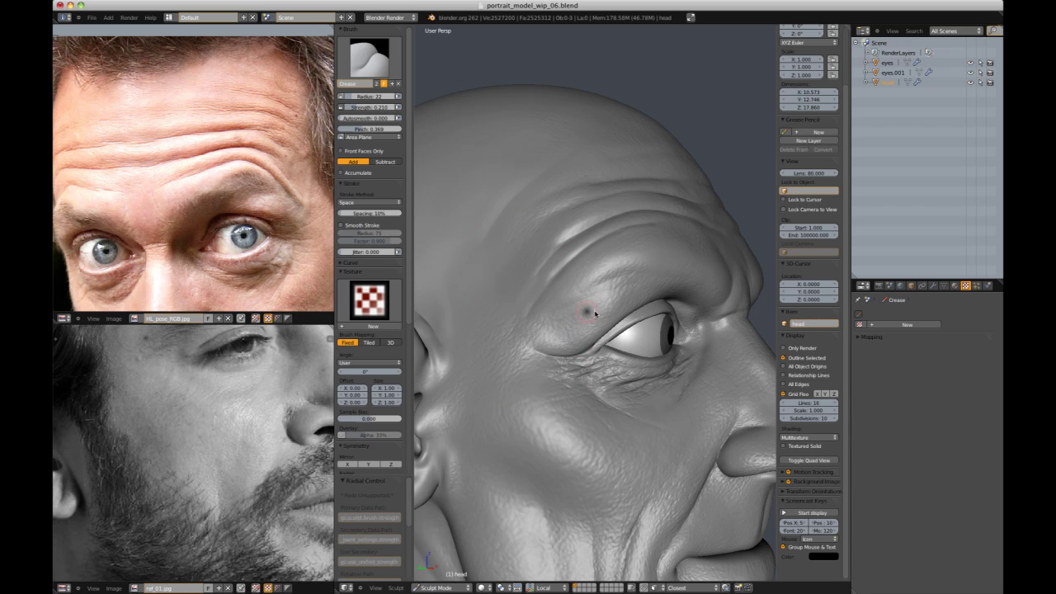
- Crease fine crow's feet beside the right eye with the Crease brush at radius 7 and strength 0.275
scroll(628, 305, "down", 4)
middle_click_drag(628, 305, 590, 363)
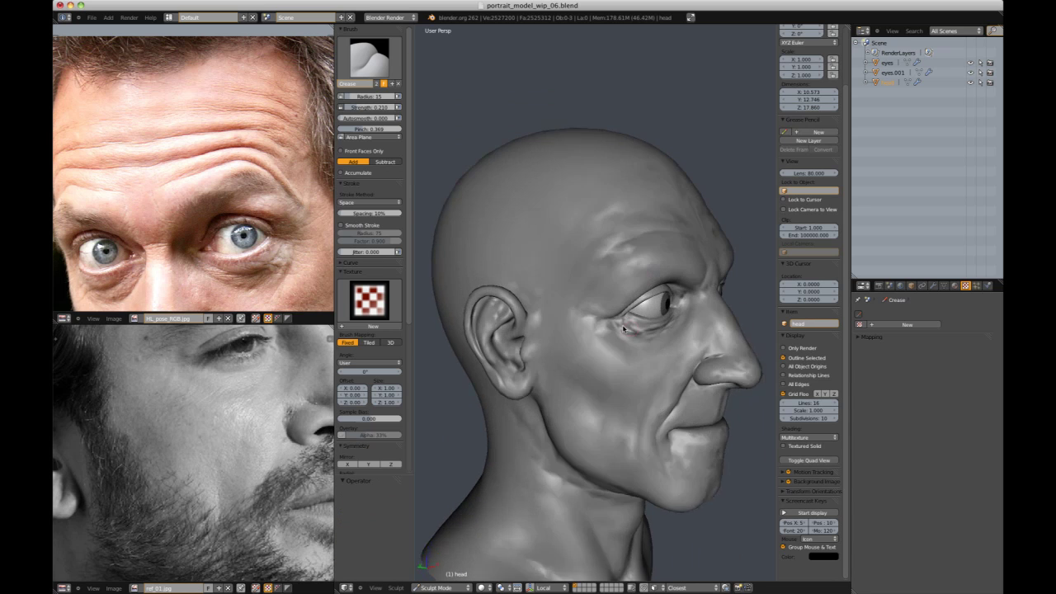
scroll(590, 367, "up", 2)
key("shift+f")
left_click(574, 363)
scroll(621, 336, "up", 3)
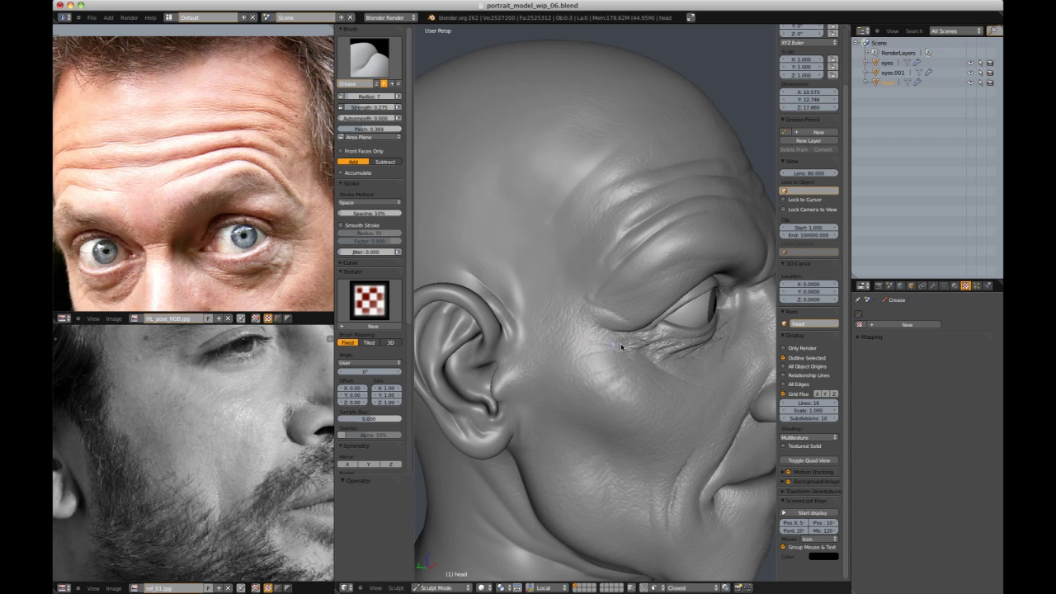
- Extend the fine creases below the right eye onto the upper cheek, following the reference photo
middle_click_drag(615, 347, 577, 343)
scroll(615, 330, "down", 3)
scroll(648, 253, "up", 1)
middle_click_drag(660, 307, 644, 303)
middle_click_drag(198, 223, 179, 155)
middle_click_drag(709, 317, 735, 330)
scroll(628, 377, "up", 2)
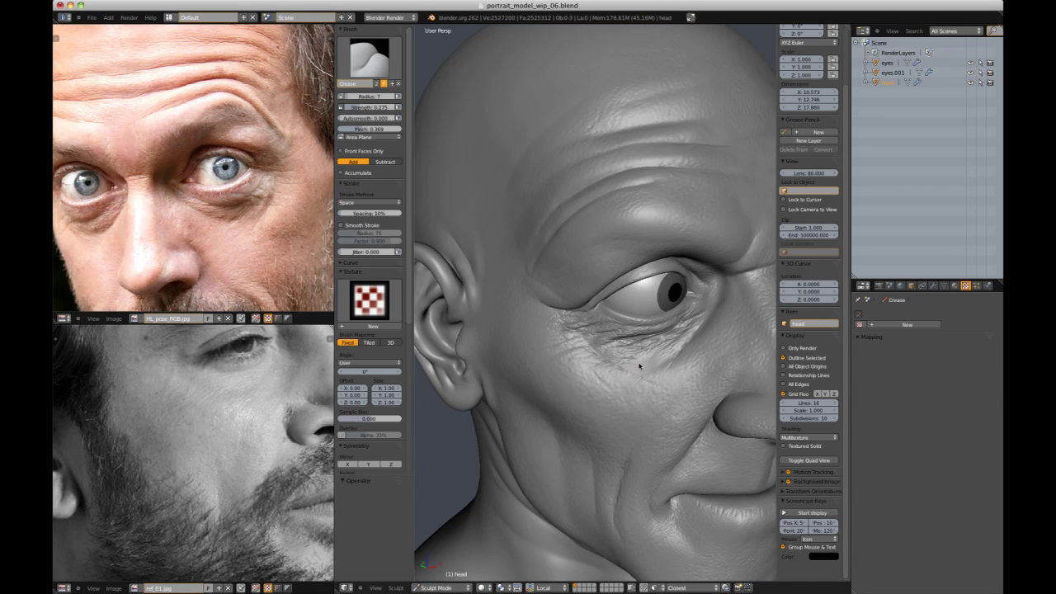
- Crease fine skin lines on the right cheek beside the mouth fold with the Crease brush at radius 7 and strength 0.275
scroll(635, 366, "down", 3)
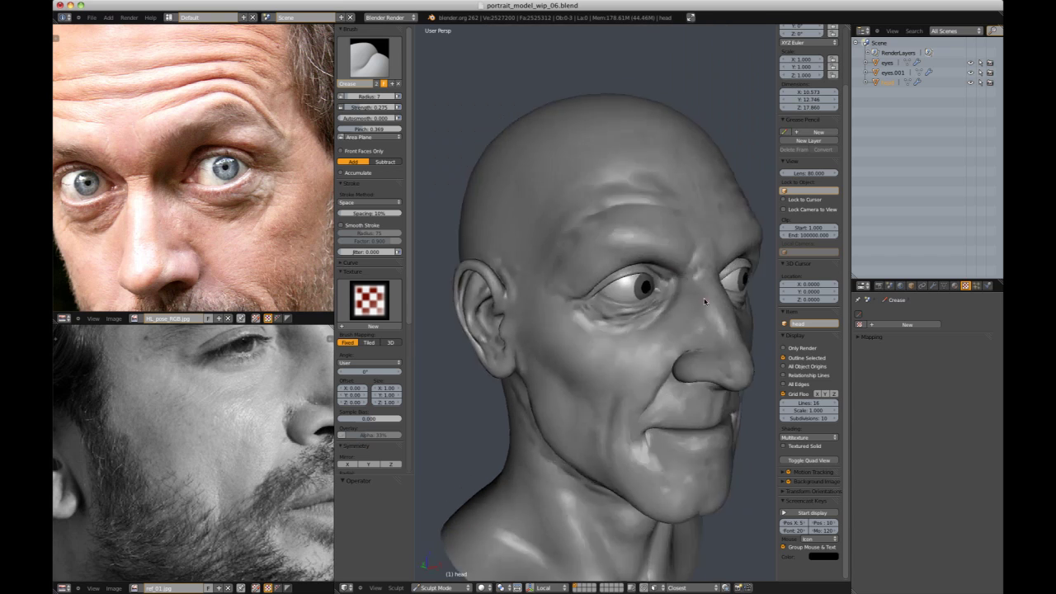
scroll(635, 367, "up", 5)
scroll(636, 378, "up", 1)
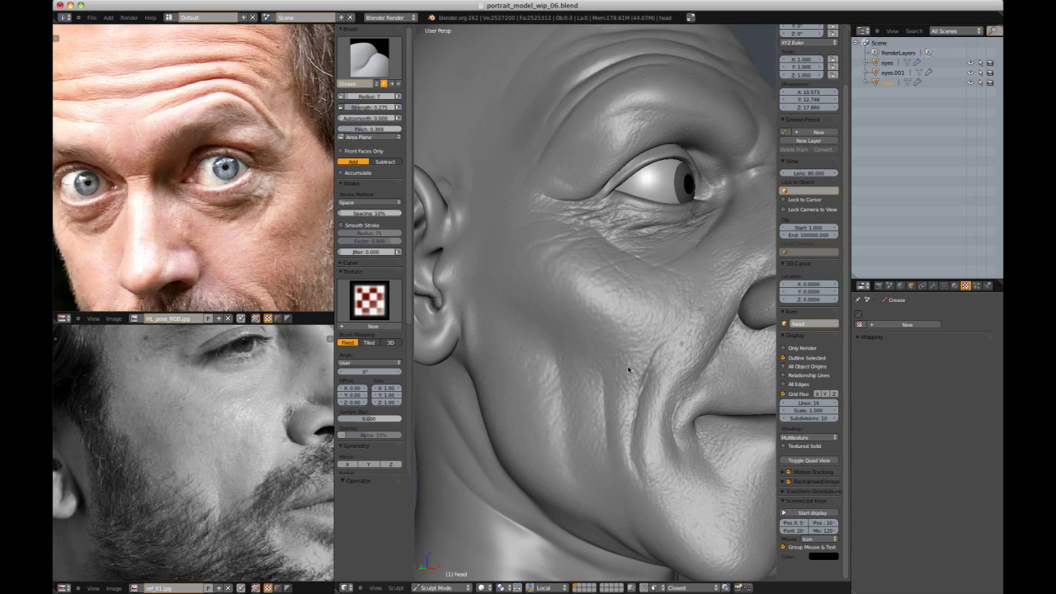
scroll(643, 404, "down", 3)
mouse_move(643, 400)
middle_mouse_down()
mouse_move(638, 384)
mouse_move(731, 368)
middle_mouse_up()
scroll(638, 382, "up", 3)
scroll(731, 368, "down", 1)
- Crease the right cheek folds with the Crease brush at radius 14 and strength 0.275, following the reference photo
middle_click_drag(197, 239, 188, 167)
scroll(617, 381, "up", 3)
mouse_move(693, 363)
middle_mouse_down()
mouse_move(618, 380)
mouse_move(634, 395)
mouse_move(619, 379)
mouse_move(597, 383)
mouse_move(643, 277)
middle_mouse_up()
scroll(638, 364, "down", 4)
scroll(642, 272, "up", 3)
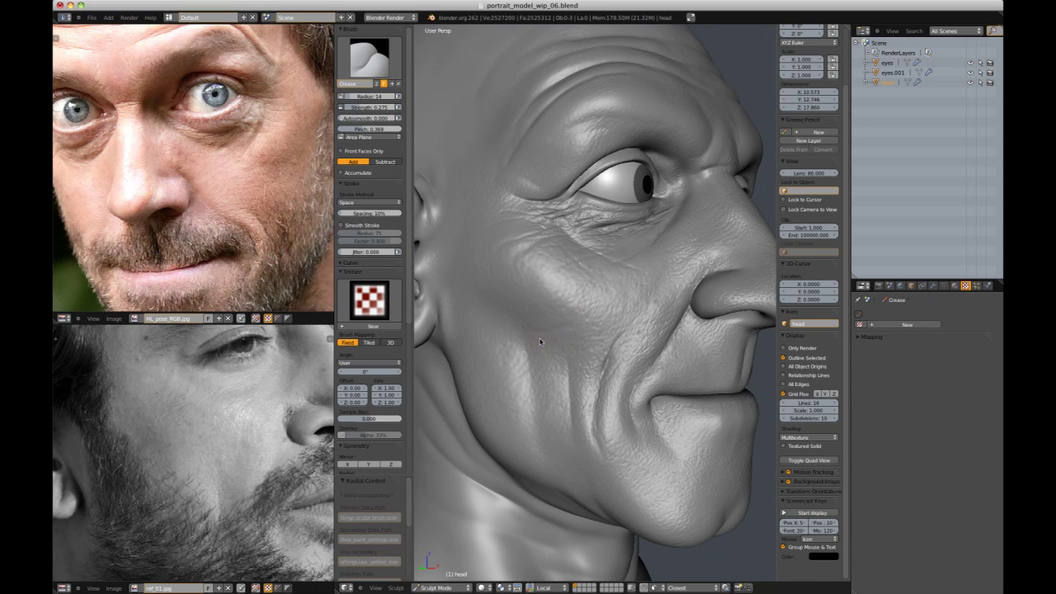
scroll(607, 347, "down", 4)
mouse_move(608, 347)
middle_mouse_down()
mouse_move(671, 316)
mouse_move(640, 261)
mouse_move(610, 305)
middle_mouse_up()
scroll(670, 316, "up", 4)
- Refine broader creases on the right side of the face with the Crease brush at radius 38 and strength 0.275
scroll(657, 292, "down", 3)
scroll(640, 260, "up", 2)
mouse_move(604, 347)
middle_mouse_down()
mouse_move(667, 358)
mouse_move(569, 281)
mouse_move(551, 253)
mouse_move(652, 275)
mouse_move(617, 277)
mouse_move(582, 257)
middle_mouse_up()
scroll(667, 358, "down", 4)
scroll(561, 264, "up", 3)
left_click(651, 285)
scroll(679, 212, "down", 5)
mouse_move(679, 214)
middle_mouse_down()
mouse_move(596, 330)
mouse_move(623, 307)
mouse_move(636, 267)
mouse_move(590, 317)
mouse_move(487, 297)
mouse_move(720, 223)
mouse_move(694, 231)
middle_mouse_up()
scroll(645, 256, "up", 2)
scroll(706, 210, "down", 3)
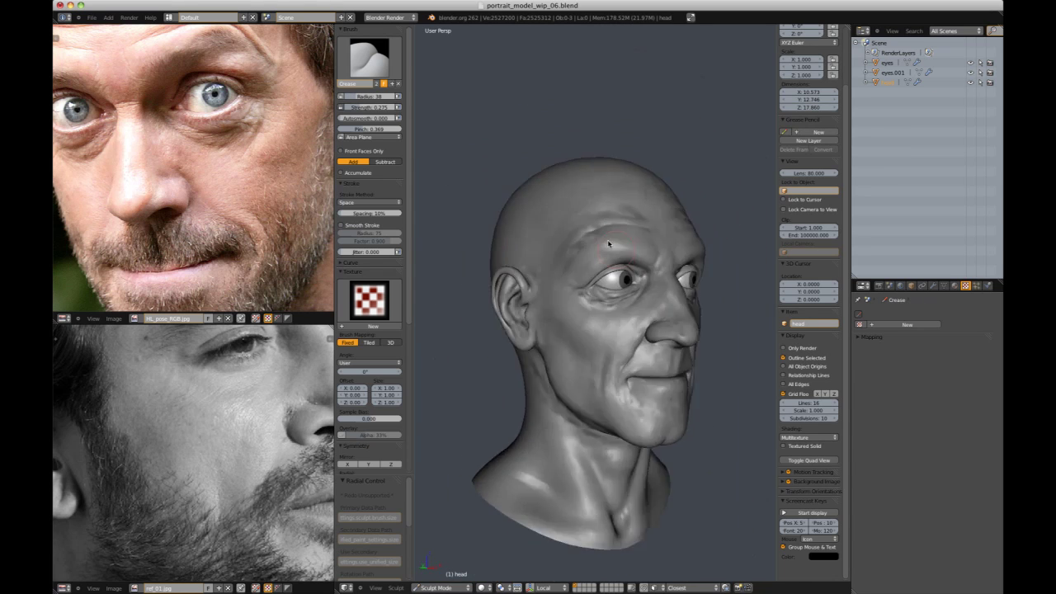
- Crease the wrinkles below the left eye's outer corner with the Crease brush at radius 23 and strength 0.275
scroll(655, 289, "up", 6)
key("f")
left_click(655, 300)
mouse_move(655, 299)
middle_mouse_down()
mouse_move(605, 306)
mouse_move(644, 285)
middle_mouse_up()
scroll(659, 291, "down", 6)
mouse_move(699, 221)
middle_mouse_down()
mouse_move(665, 212)
mouse_move(729, 219)
mouse_move(652, 208)
middle_mouse_up()
scroll(698, 216, "down", 2)
scroll(635, 287, "up", 5)
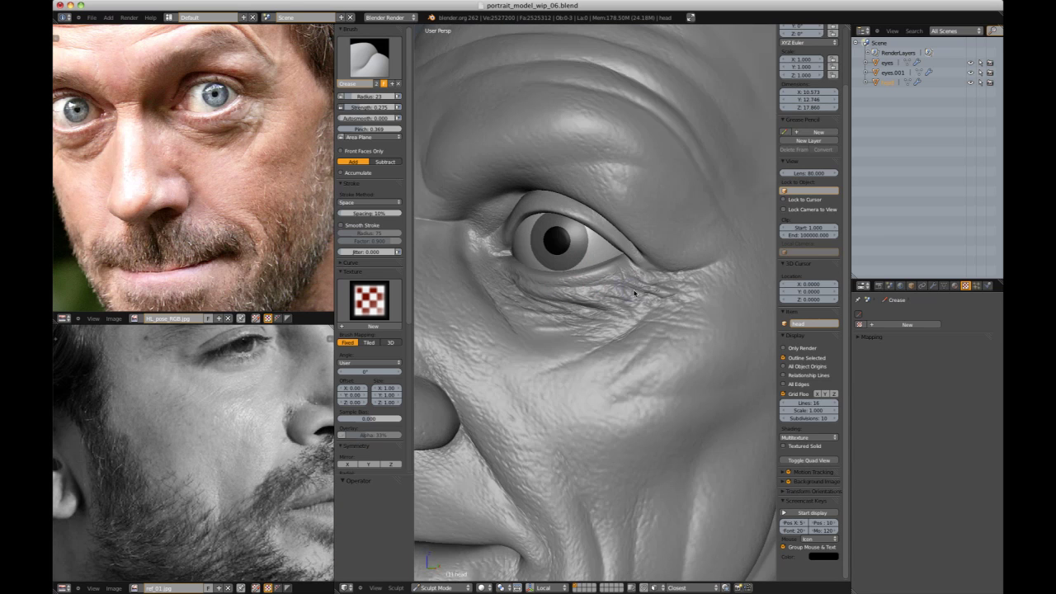
- Crease the left eyelid and inner eye corner with the Crease brush at radius 17 and strength 0.275
scroll(677, 272, "down", 6)
scroll(625, 245, "up", 4)
mouse_move(625, 245)
middle_mouse_down()
mouse_move(674, 249)
mouse_move(650, 292)
mouse_move(547, 264)
mouse_move(554, 269)
middle_mouse_up()
scroll(571, 272, "down", 5)
scroll(669, 198, "up", 5)
mouse_move(669, 198)
middle_mouse_down()
mouse_move(550, 331)
mouse_move(598, 291)
mouse_move(582, 356)
middle_mouse_up()
scroll(598, 291, "up", 2)
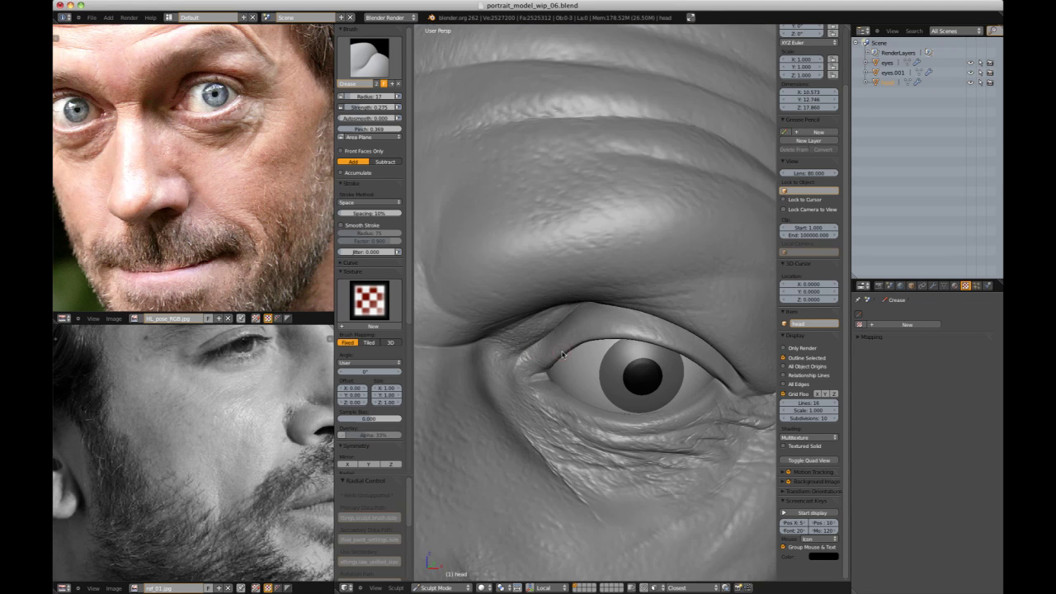
- Build up the inner corner of the left eye with the Draw brush at radius 35 and strength 0.210
key("d")
left_click_drag(532, 370, 522, 381)
key("shift+f")
left_click(531, 373)
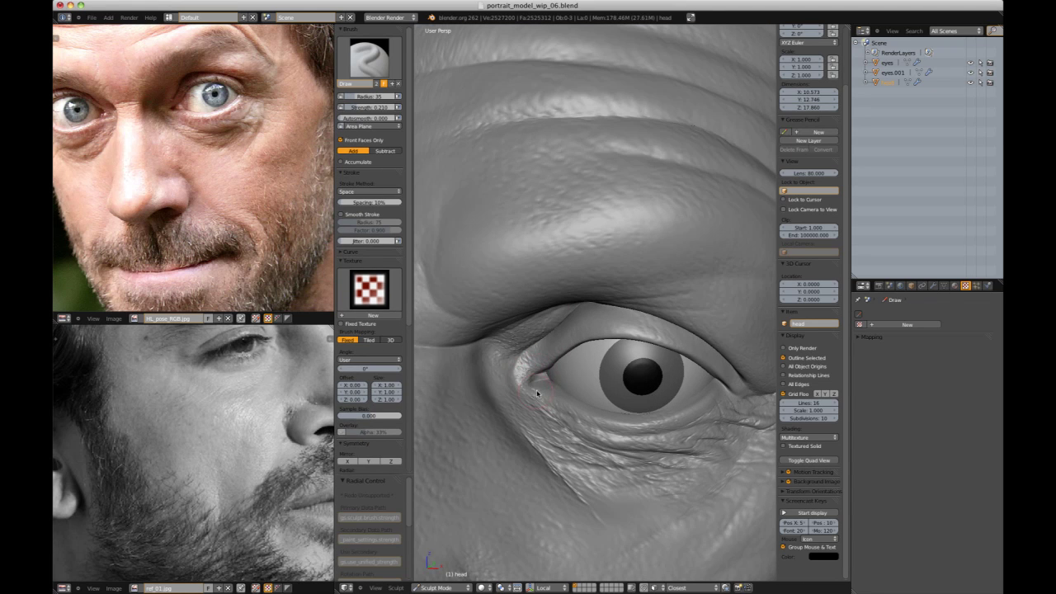
- Build up the inner corner of the right eye with the Draw brush at radius 32 and strength 0.210
scroll(543, 398, "down", 5)
mouse_move(543, 398)
middle_mouse_down()
mouse_move(615, 247)
mouse_move(514, 233)
middle_mouse_up()
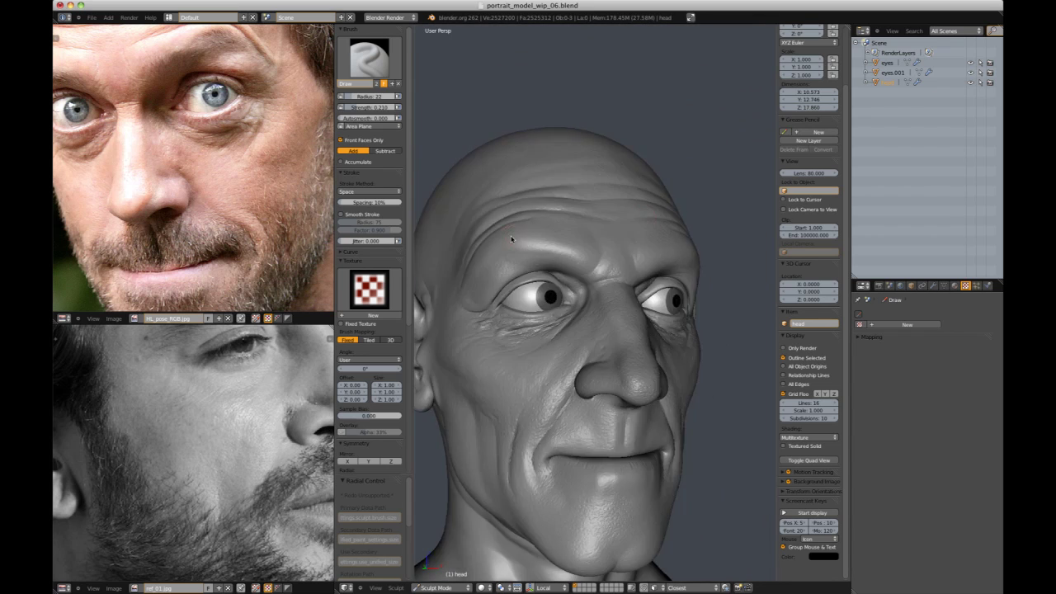
scroll(525, 303, "up", 8)
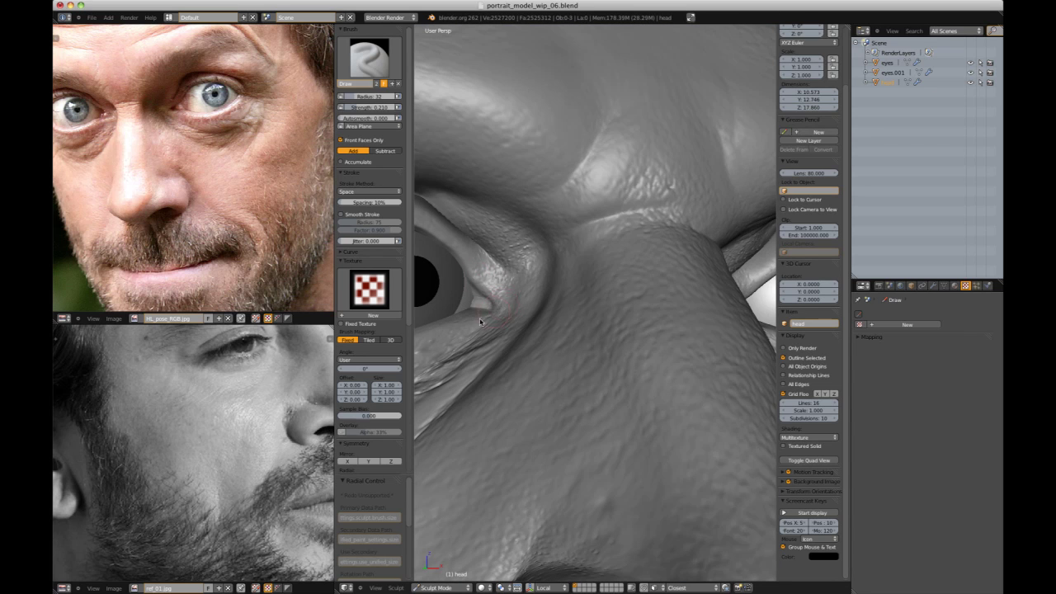
- Crease the skin just below the right nostril with the Crease brush at radius 32 and strength 0.210
scroll(651, 234, "down", 8)
mouse_move(651, 234)
middle_mouse_down()
mouse_move(667, 229)
mouse_move(691, 252)
mouse_move(715, 254)
middle_mouse_up()
scroll(638, 249, "up", 2)
scroll(637, 249, "up", 4)
scroll(575, 273, "up", 3)
scroll(632, 351, "down", 2)
key("shift+c")
left_click_drag(584, 350, 595, 355)
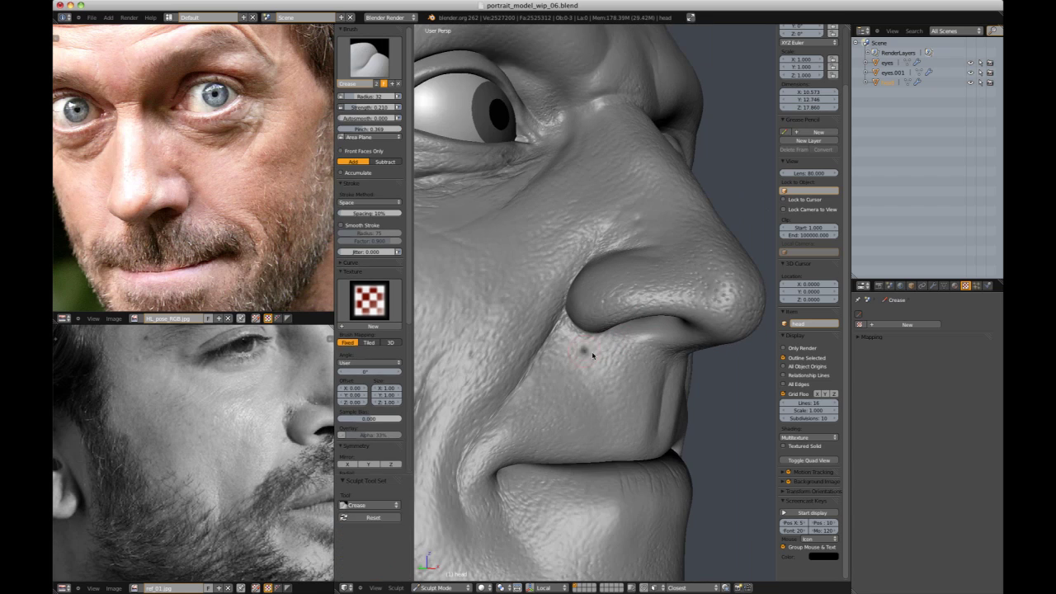
- Crease the philtrum and the upper lip edge with the Crease brush at radius 25 and strength 0.220
mouse_move(597, 347)
middle_mouse_down()
mouse_move(537, 334)
mouse_move(556, 368)
middle_mouse_up()
left_click(557, 364)
key("f")
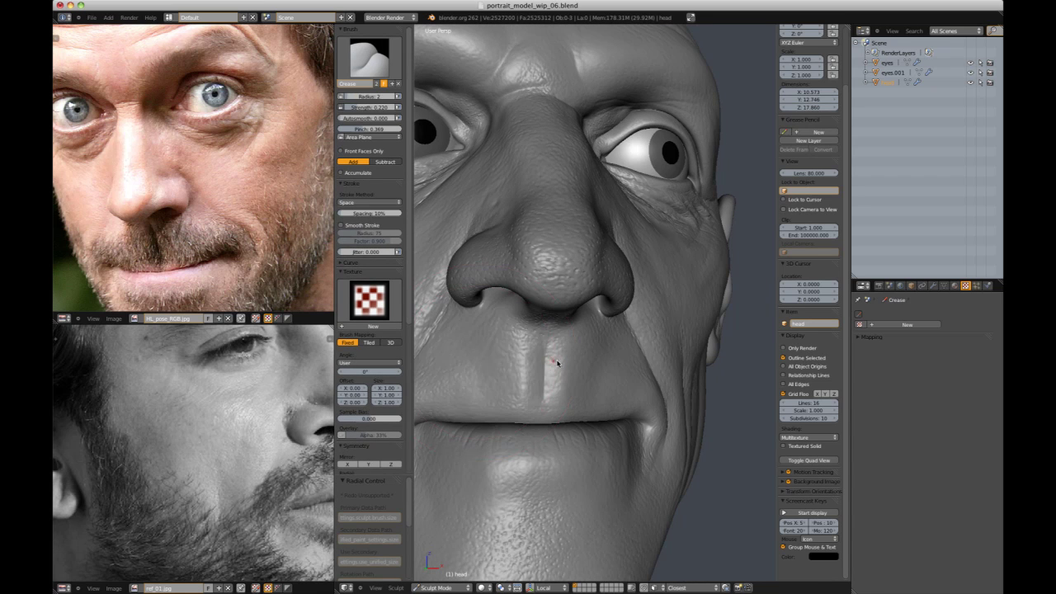
scroll(609, 318, "down", 5)
middle_click_drag(609, 319, 623, 247)
scroll(594, 272, "up", 5)
key("f")
left_click(565, 296)
middle_click_drag(613, 329, 567, 355)
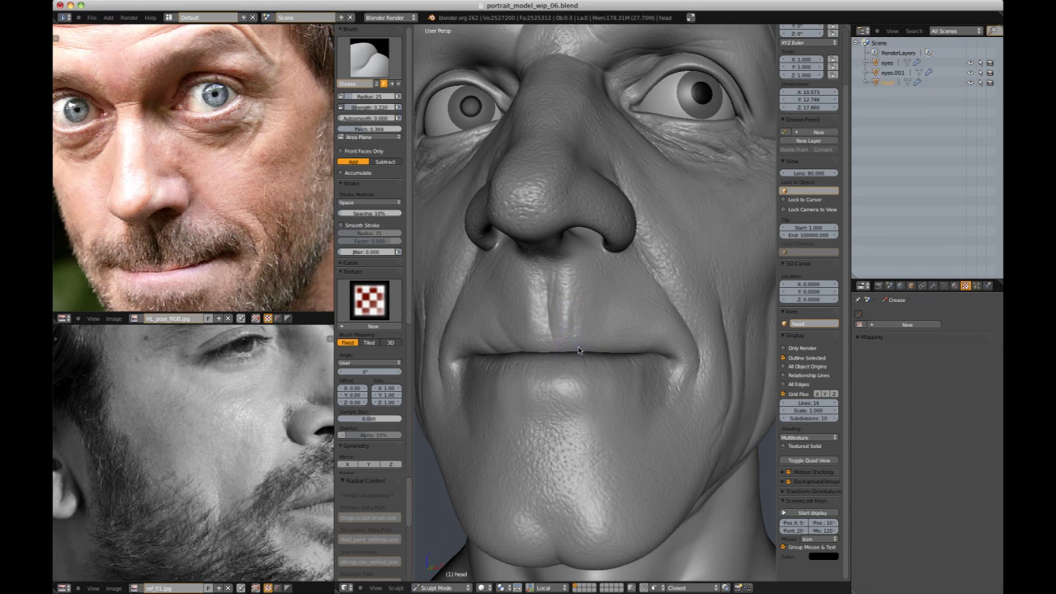
- Softly build up the lips and right mouth corner with the Draw brush at radius 25 and strength 0.06891
mouse_move(627, 288)
middle_mouse_down()
mouse_move(582, 312)
mouse_move(698, 294)
mouse_move(632, 268)
middle_mouse_up()
scroll(600, 308, "down", 4)
scroll(602, 284, "up", 4)
key("d")
key("shift+f")
left_click(583, 303)
middle_click_drag(541, 296, 629, 284)
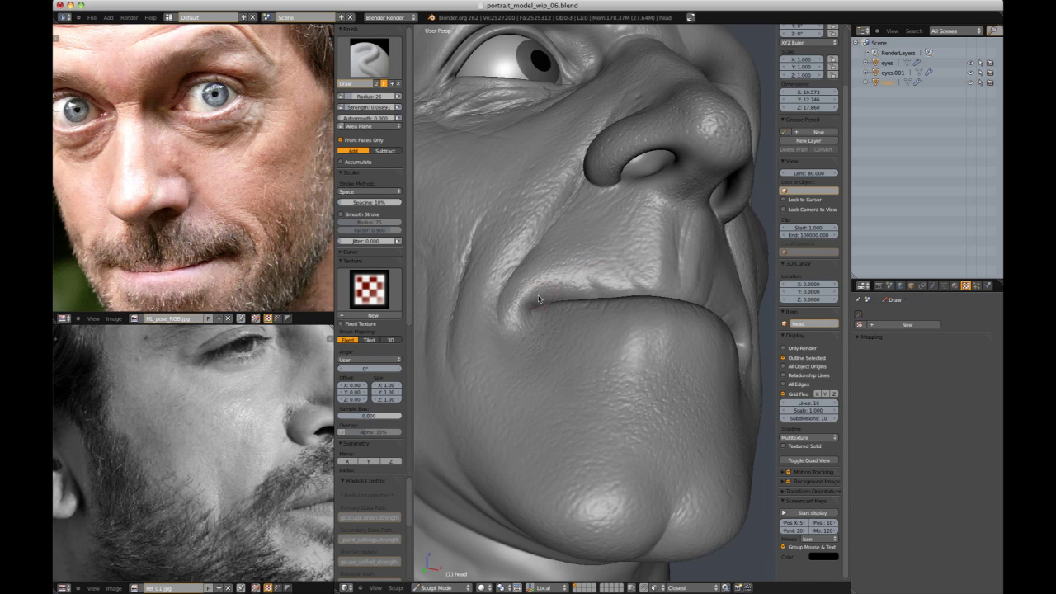
middle_click_drag(545, 295, 632, 276)
scroll(632, 275, "down", 3)
scroll(575, 354, "up", 2)
- Sharpen the fold at the right corner of the mouth with the Crease brush at radius 16
scroll(635, 364, "down", 7)
mouse_move(544, 330)
middle_mouse_down()
mouse_move(645, 291)
mouse_move(546, 287)
mouse_move(608, 302)
mouse_move(577, 356)
mouse_move(540, 358)
middle_mouse_up()
scroll(645, 291, "up", 7)
scroll(600, 303, "down", 7)
scroll(546, 288, "up", 6)
key("shift+c")
key("shift+f")
left_click(553, 289)
left_click_drag(538, 354, 540, 366)
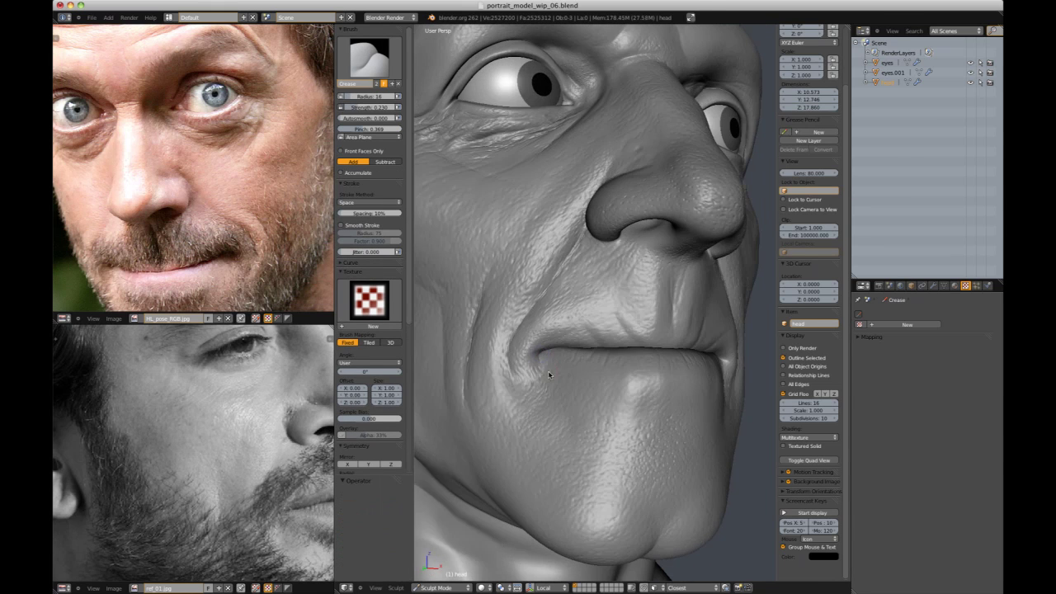
- Refine the broader facial creases with the Crease brush at radius 82 and strength 0.413
middle_click_drag(612, 324, 545, 322)
scroll(650, 286, "down", 6)
middle_click_drag(650, 256, 691, 293)
scroll(692, 292, "up", 7)
mouse_move(647, 356)
middle_mouse_down()
mouse_move(635, 329)
mouse_move(670, 331)
mouse_move(562, 327)
mouse_move(685, 280)
middle_mouse_up()
key("shift+f")
left_click(629, 335)
key("f")
left_click(630, 334)
scroll(562, 327, "down", 3)
scroll(608, 306, "down", 4)
- Set up the Draw brush with the skin.001 pore texture and the Anchored stroke method
left_click(373, 58)
left_click(457, 102)
left_click(369, 289)
left_click(388, 403)
mouse_move(743, 273)
middle_mouse_down()
mouse_move(692, 279)
mouse_move(721, 191)
mouse_move(739, 232)
middle_mouse_up()
scroll(691, 279, "down", 1)
scroll(701, 291, "down", 2)
scroll(718, 193, "down", 2)
scroll(718, 193, "up", 3)
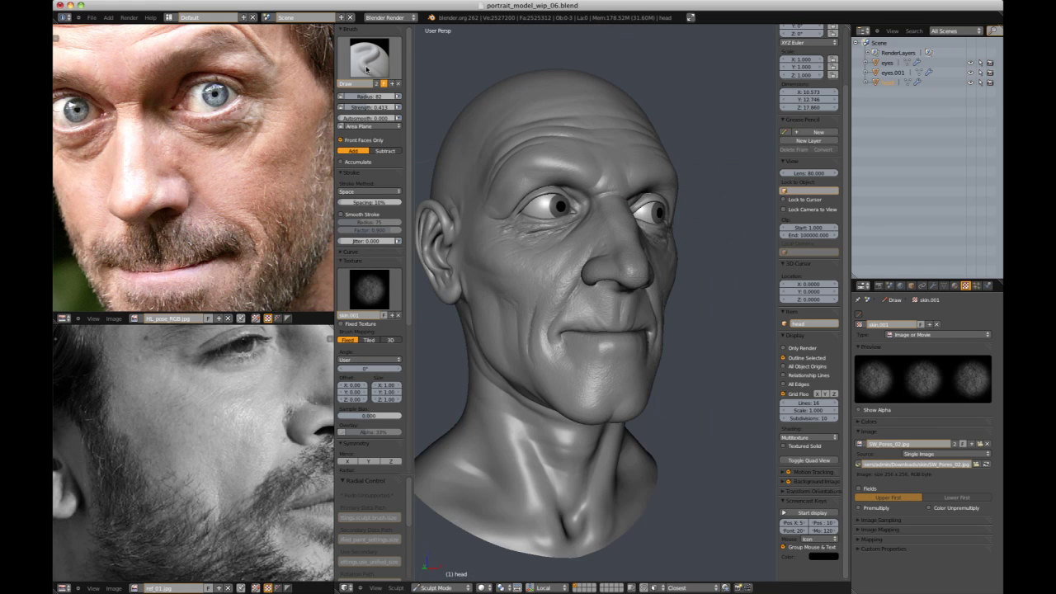
left_click(365, 192)
left_click(364, 152)
- Stamp skin.001 pores onto the face with the anchored Draw brush at strength 0.111
scroll(587, 330, "up", 4)
key("shift+f")
left_click(612, 344)
mouse_move(646, 358)
middle_mouse_down()
mouse_move(609, 313)
mouse_move(566, 317)
mouse_move(677, 350)
middle_mouse_up()
scroll(614, 331, "down", 8)
middle_click_drag(767, 272, 625, 295)
scroll(625, 295, "up", 4)
scroll(652, 284, "down", 1)
middle_click_drag(685, 273, 734, 306)
scroll(551, 254, "up", 5)
scroll(629, 285, "down", 5)
- Stamp skin.001 pores around the left eye and temple with the anchored Draw brush at strength 0.111
mouse_move(569, 340)
middle_mouse_down()
mouse_move(618, 348)
mouse_move(524, 330)
middle_mouse_up()
scroll(618, 349, "up", 3)
scroll(627, 273, "down", 4)
scroll(704, 192, "down", 3)
mouse_move(734, 205)
middle_mouse_down()
mouse_move(660, 218)
mouse_move(701, 248)
middle_mouse_up()
scroll(695, 217, "up", 4)
scroll(650, 271, "up", 7)
middle_click_drag(650, 271, 614, 256)
key("f")
left_click(610, 284)
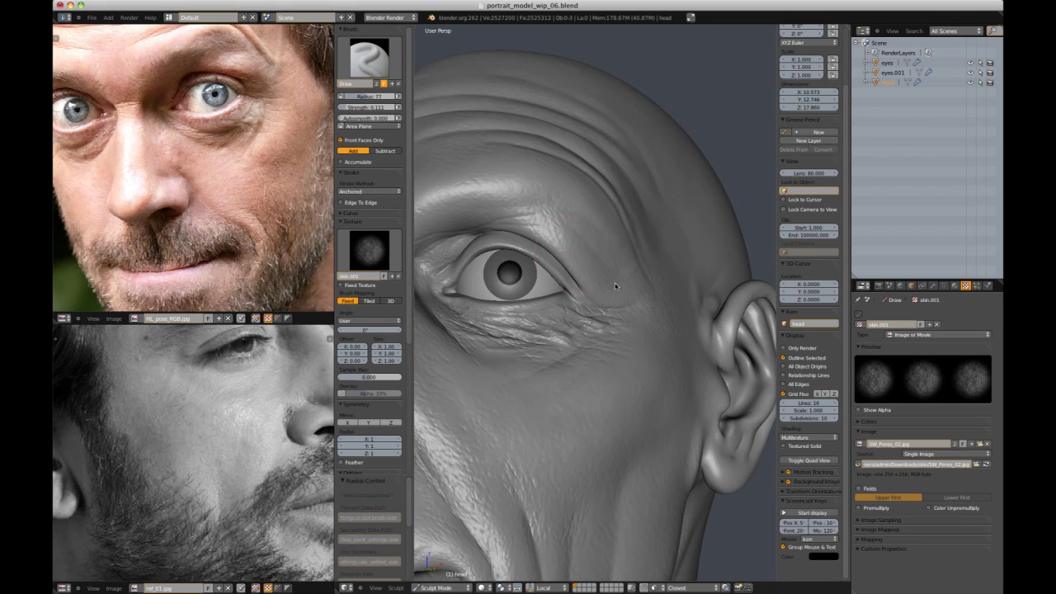
- Crease the inner part of the right upper eyelid with the Crease brush at radius 38 and strength 0.210
mouse_move(637, 310)
middle_mouse_down()
mouse_move(602, 288)
mouse_move(611, 239)
mouse_move(591, 273)
mouse_move(615, 287)
mouse_move(681, 207)
mouse_move(706, 216)
middle_mouse_up()
key("shift+c")
mouse_move(706, 216)
middle_mouse_down("ctrl")
mouse_move(636, 264)
mouse_move(487, 208)
middle_mouse_up("ctrl")
key("shift+f")
left_click(522, 213)
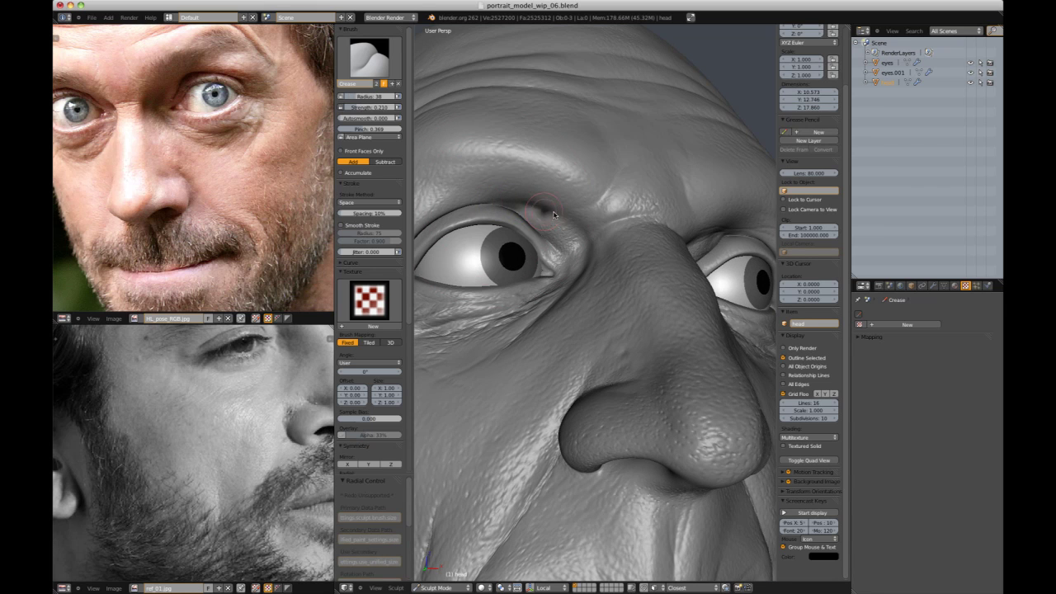
- Build up the area around the lower lip with the Draw brush at radius 52 and strength 0.210
mouse_move(518, 202)
middle_mouse_down("ctrl")
mouse_move(665, 146)
mouse_move(707, 212)
mouse_move(655, 241)
middle_mouse_up("ctrl")
mouse_move(656, 241)
middle_mouse_down("ctrl")
mouse_move(689, 219)
mouse_move(660, 227)
mouse_move(676, 268)
mouse_move(573, 306)
middle_mouse_up("ctrl")
key("d")
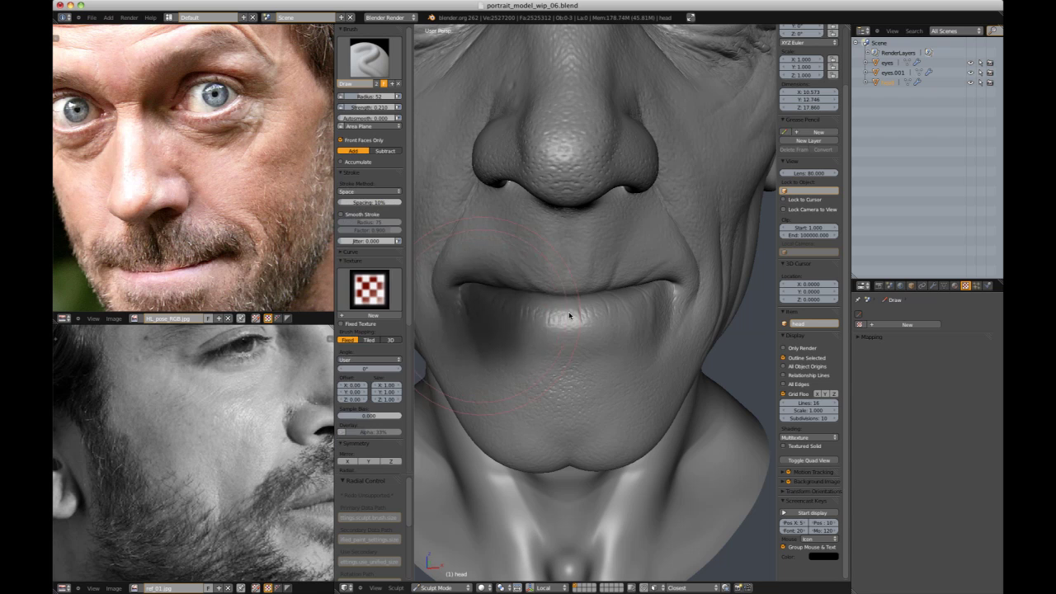
middle_click_drag(573, 313, 571, 345)
mouse_move(628, 368)
middle_mouse_down()
mouse_move(518, 368)
mouse_move(563, 255)
middle_mouse_up()
mouse_move(602, 289)
middle_mouse_down()
mouse_move(532, 284)
mouse_move(541, 329)
mouse_move(567, 286)
middle_mouse_up()
- Crease the lip line at the middle of the mouth with the Crease brush at strength 0.235
key("shift+c")
left_click_drag(546, 281, 553, 285)
left_click(552, 285)
mouse_move(554, 286)
middle_mouse_down()
mouse_move(610, 221)
mouse_move(579, 196)
middle_mouse_up()
key("shift+f")
left_click(564, 264)
- Crease fine wrinkles along the left cheek and jaw with the Crease brush at radius 10 and strength 0.235
mouse_move(592, 283)
middle_mouse_down()
mouse_move(601, 250)
mouse_move(639, 268)
mouse_move(693, 223)
mouse_move(574, 259)
mouse_move(633, 223)
middle_mouse_up()
scroll(585, 284, "down", 5)
scroll(578, 160, "up", 5)
mouse_move(645, 272)
middle_mouse_down()
mouse_move(597, 217)
mouse_move(671, 253)
mouse_move(569, 248)
mouse_move(604, 246)
middle_mouse_up()
scroll(592, 221, "down", 4)
scroll(671, 253, "down", 3)
scroll(577, 247, "up", 7)
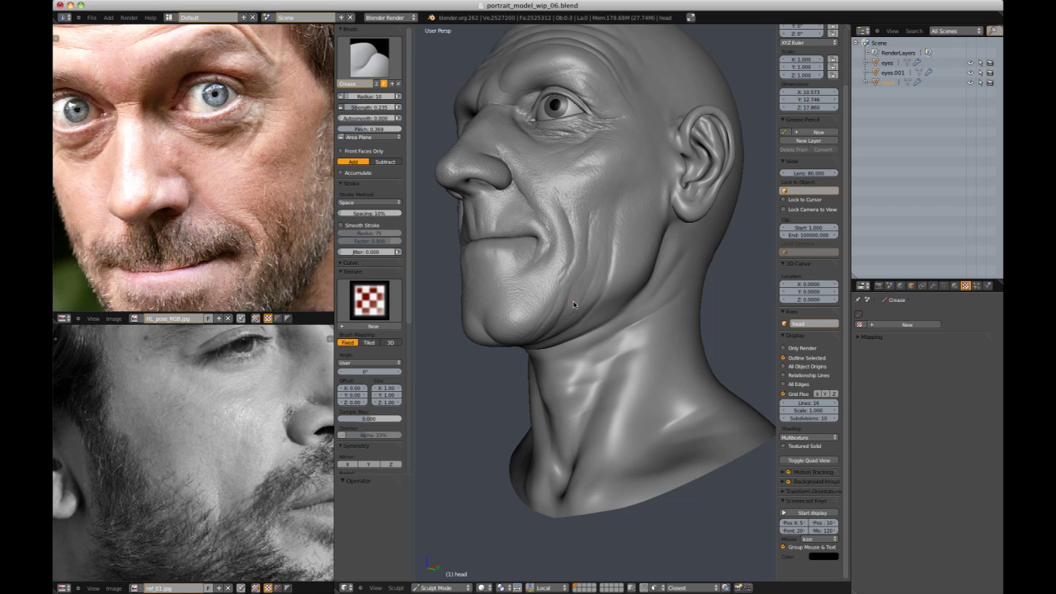
- Build up the folds along the left jaw with the SculptDraw brush at radius 20 and strength 0.235
key("d")
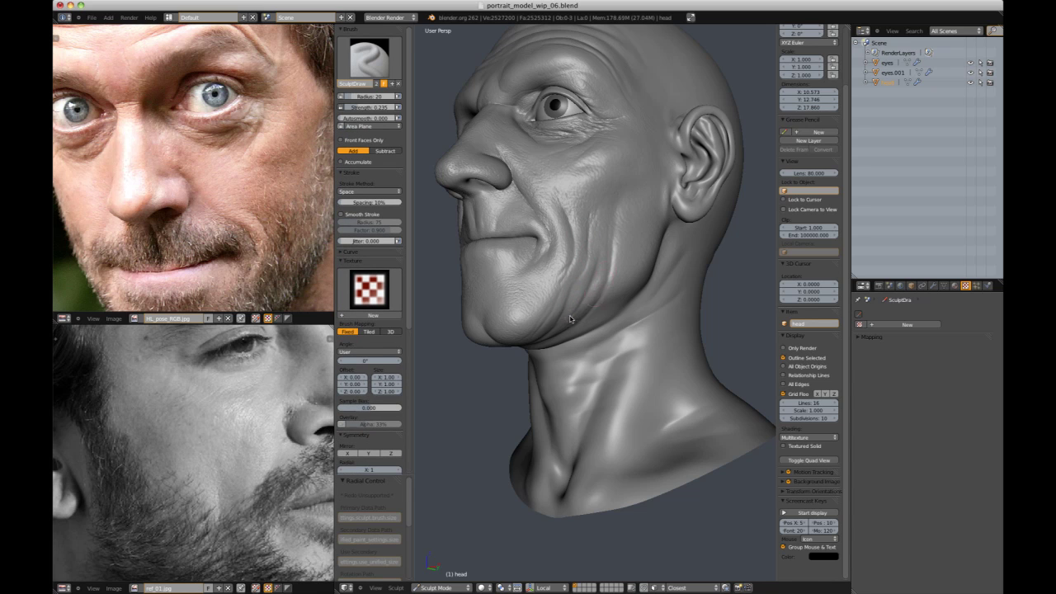
scroll(592, 310, "down", 3)
mouse_move(592, 310)
middle_mouse_down()
mouse_move(695, 243)
mouse_move(594, 248)
mouse_move(609, 277)
mouse_move(682, 229)
mouse_move(599, 238)
mouse_move(643, 256)
mouse_move(648, 286)
mouse_move(688, 255)
mouse_move(652, 228)
mouse_move(676, 240)
middle_mouse_up()
scroll(594, 280, "up", 3)
- Refine the creases on the left side of the face with the Crease brush at strength 0.235
key("shift+c")
scroll(605, 274, "down", 5)
scroll(644, 255, "up", 5)
scroll(648, 286, "down", 5)
scroll(610, 227, "up", 5)
scroll(648, 295, "down", 5)
scroll(595, 252, "up", 7)
- Set up the Draw brush with the skin pore texture and the Anchored stroke method
left_click(369, 59)
left_click(562, 107)
left_click(377, 292)
left_click(383, 406)
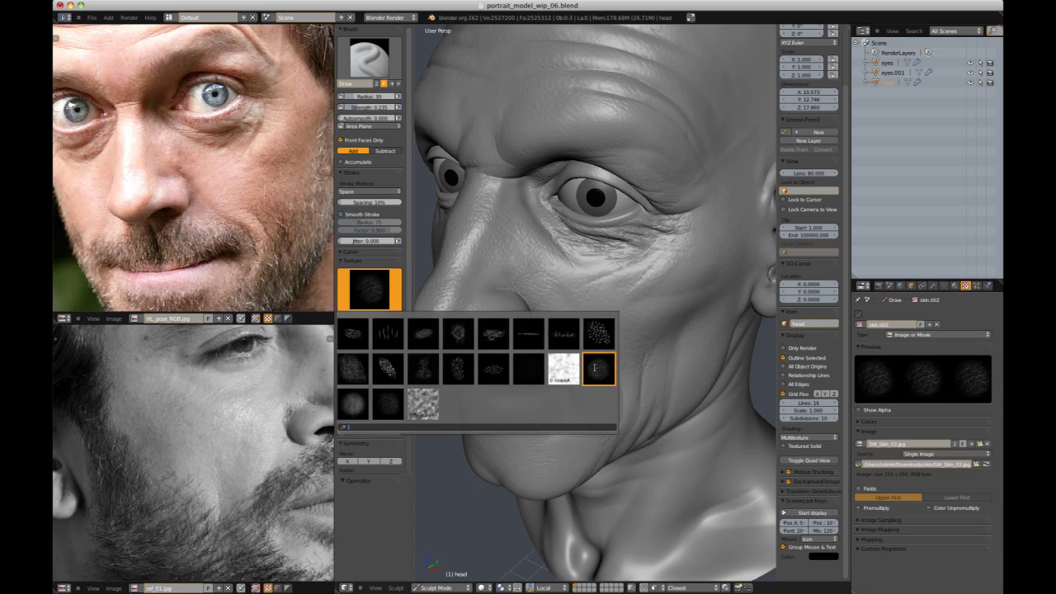
left_click(370, 165)
- Undo the first pore stamp and stamp the skin texture onto the left cheek and nose at strength 0.08995
left_click_drag(591, 271, 639, 308)
key("ctrl+z")
key("shift+f")
left_click(586, 273)
key("shift+f")
left_click(554, 258)
left_click_drag(590, 273, 632, 317)
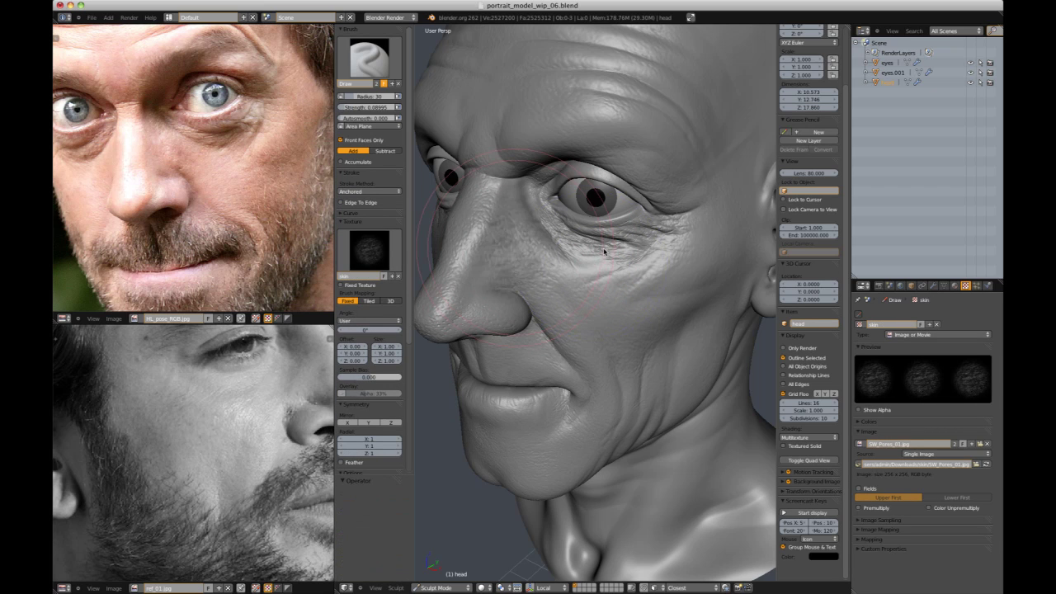
- Build up the skin directly beneath the nose with the SculptDraw brush at radius 38 and strength 0.175
left_click(368, 248)
left_click(563, 330)
scroll(641, 296, "down", 4)
middle_click_drag(641, 296, 671, 250)
scroll(671, 250, "up", 5)
scroll(666, 266, "down", 4)
middle_click_drag(684, 160, 700, 141)
scroll(612, 200, "up", 5)
middle_click_drag(612, 200, 577, 182)
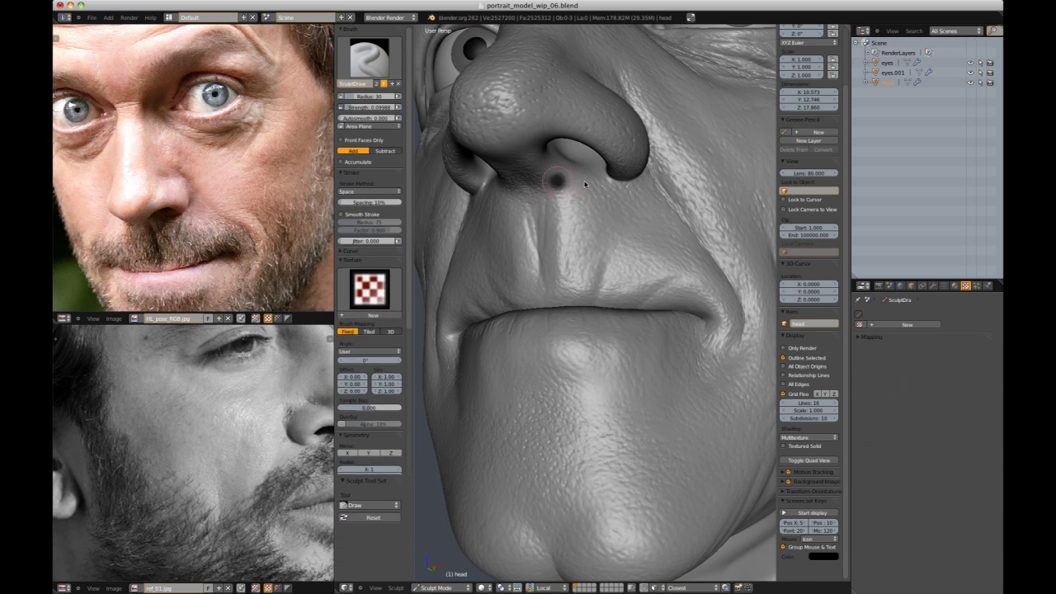
left_click(567, 173)
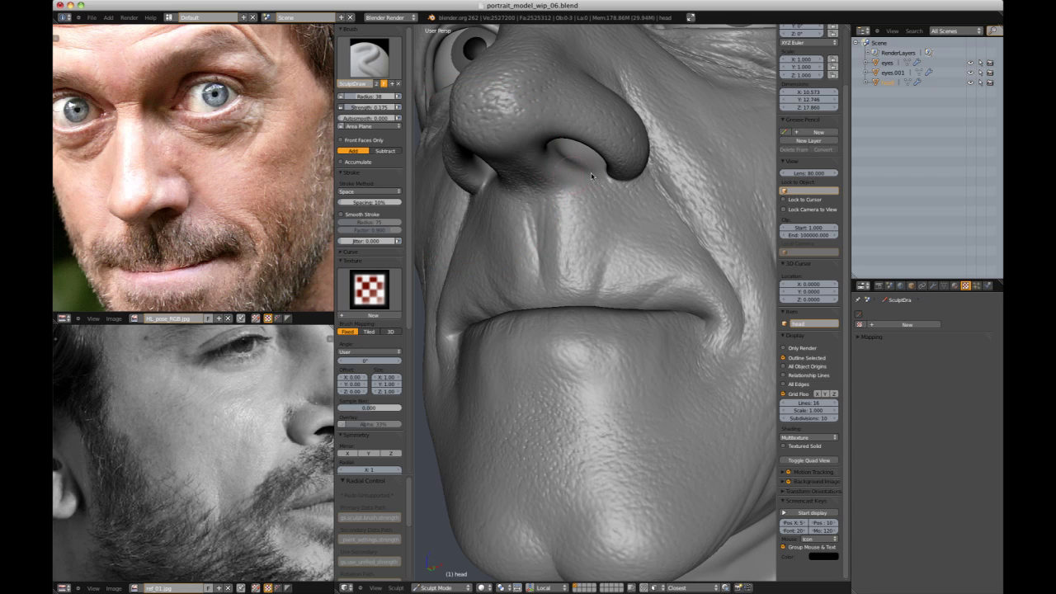
- Reshape the right upper eyelid with the Grab brush at radius 72
middle_click_drag(591, 170, 660, 183)
scroll(745, 231, "up", 1)
mouse_move(736, 234)
middle_mouse_down()
mouse_move(569, 107)
mouse_move(558, 132)
mouse_move(566, 146)
mouse_move(621, 92)
mouse_move(619, 189)
mouse_move(717, 217)
mouse_move(767, 297)
middle_mouse_up()
key("g")
key("f")
left_click(623, 111)
scroll(674, 102, "down", 5)
scroll(691, 190, "down", 2)
scroll(717, 217, "up", 5)
scroll(594, 190, "up", 5)
middle_click_drag(581, 172, 584, 230, "shift")
key("f")
left_click(578, 230)
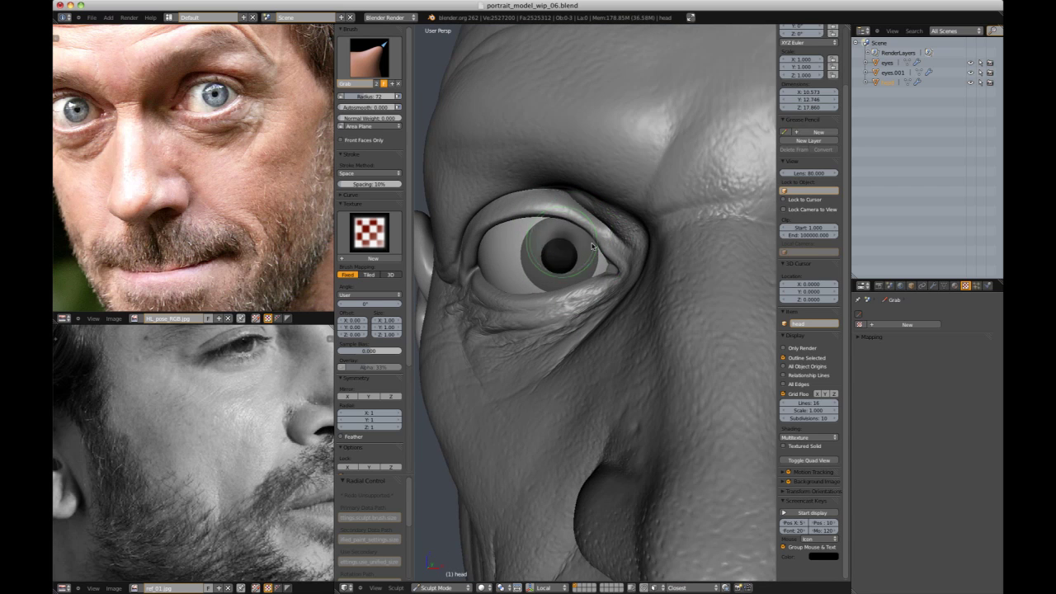
- Refine the inner part of the right eyelid from below with the Grab brush at radius 134
scroll(627, 198, "down", 6)
middle_click_drag(648, 168, 665, 144)
scroll(671, 176, "up", 8)
key("f")
left_click(714, 170)
middle_click_drag(714, 170, 701, 147)
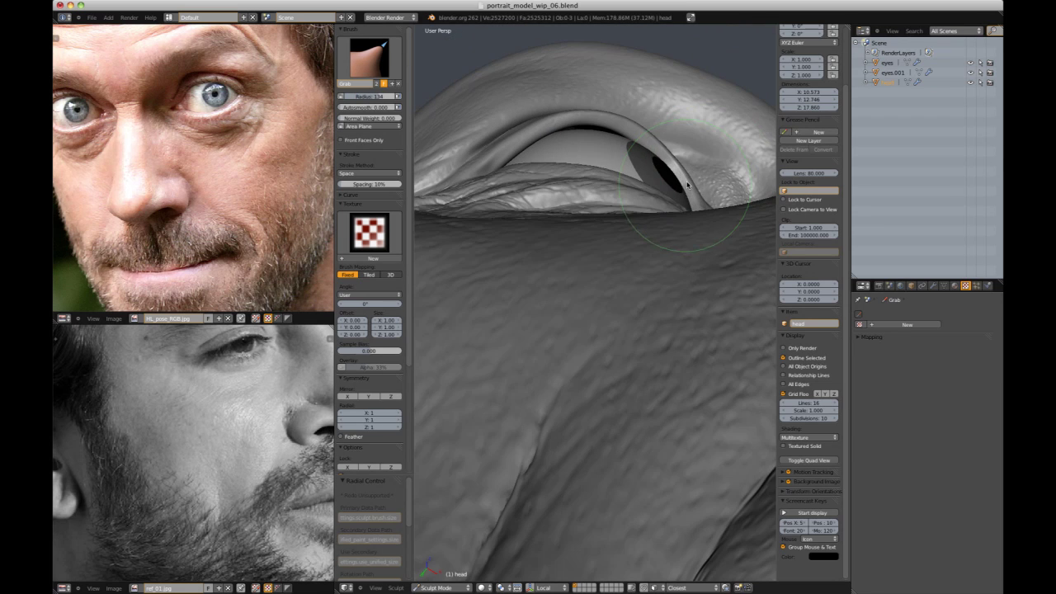
left_click_drag(680, 188, 690, 175)
mouse_move(689, 157)
middle_mouse_down()
mouse_move(695, 176)
mouse_move(685, 157)
middle_mouse_up()
left_click_drag(678, 170, 686, 158)
- Reshape the left eyelid near the nose with the Grab brush at radius 132
mouse_move(687, 132)
middle_mouse_down()
mouse_move(703, 147)
mouse_move(697, 115)
mouse_move(697, 169)
mouse_move(611, 174)
mouse_move(544, 142)
middle_mouse_up()
scroll(697, 114, "up", 3)
scroll(698, 120, "down", 5)
scroll(569, 152, "up", 5)
key("f")
left_click(565, 142)
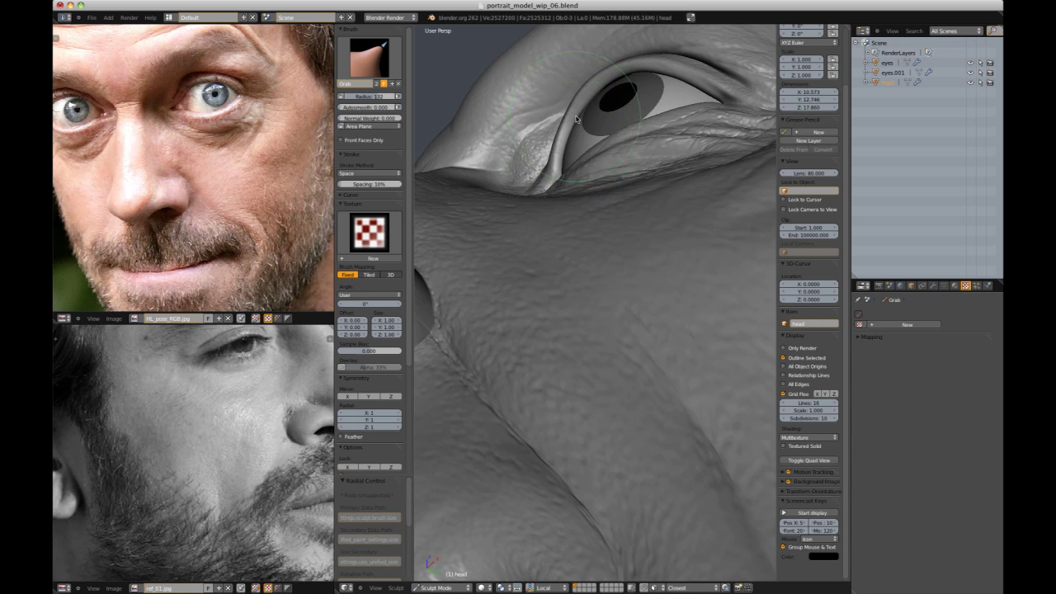
scroll(622, 142, "down", 5)
scroll(635, 319, "up", 5)
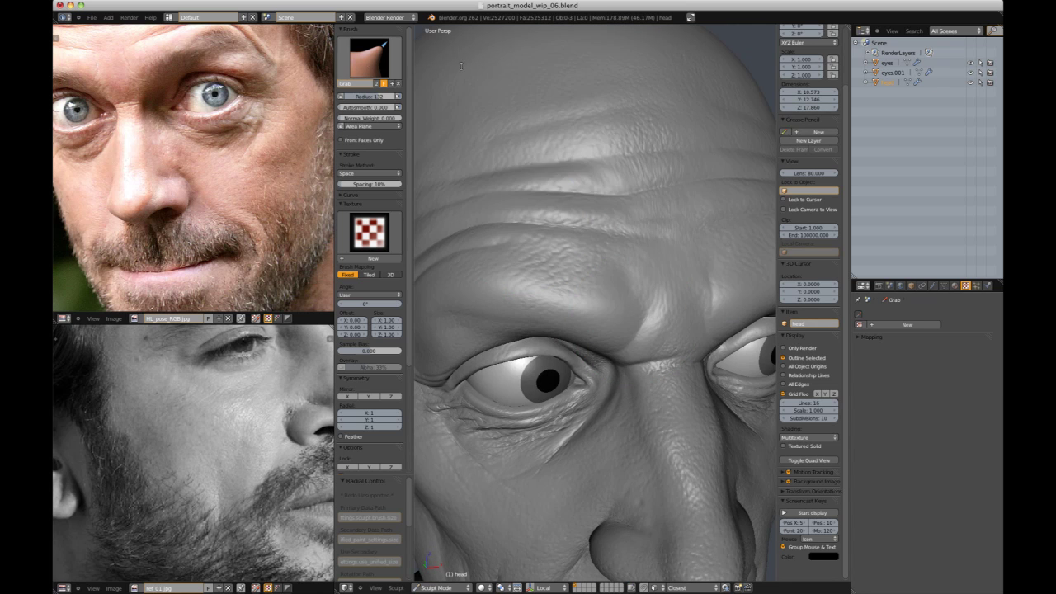
- Activate the Draw brush and shift the black-and-white reference photo to show the bearded jaw and neck
key("d")
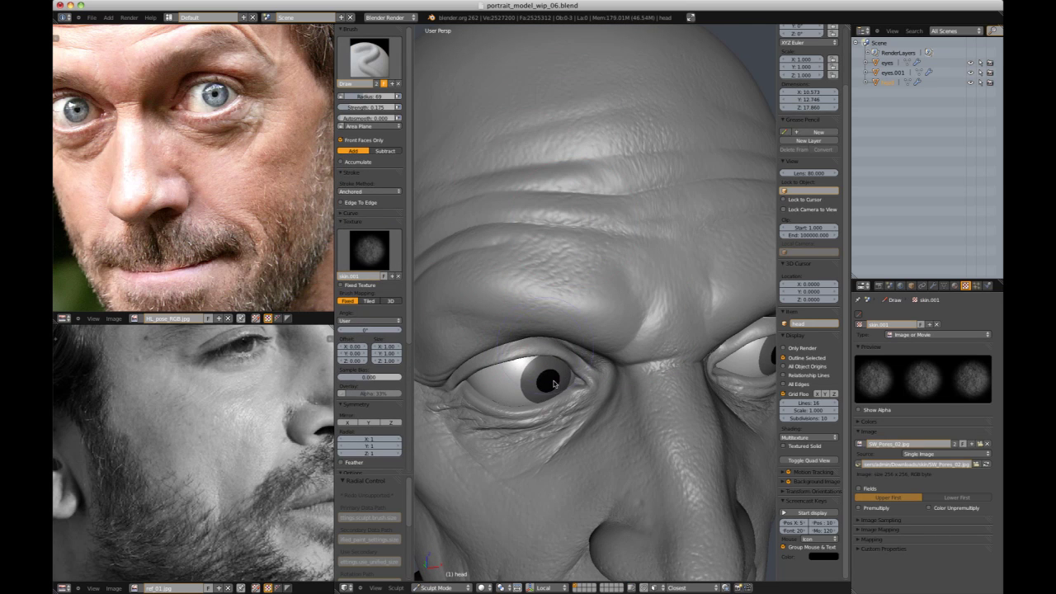
mouse_move(541, 359)
middle_mouse_down()
mouse_move(514, 328)
mouse_move(530, 290)
mouse_move(541, 357)
mouse_move(635, 261)
mouse_move(648, 184)
mouse_move(599, 248)
middle_mouse_up()
mouse_move(616, 339)
middle_mouse_down()
mouse_move(644, 327)
mouse_move(613, 196)
mouse_move(583, 277)
middle_mouse_up()
scroll(606, 313, "down", 4)
scroll(583, 278, "up", 4)
middle_click_drag(625, 195, 669, 201)
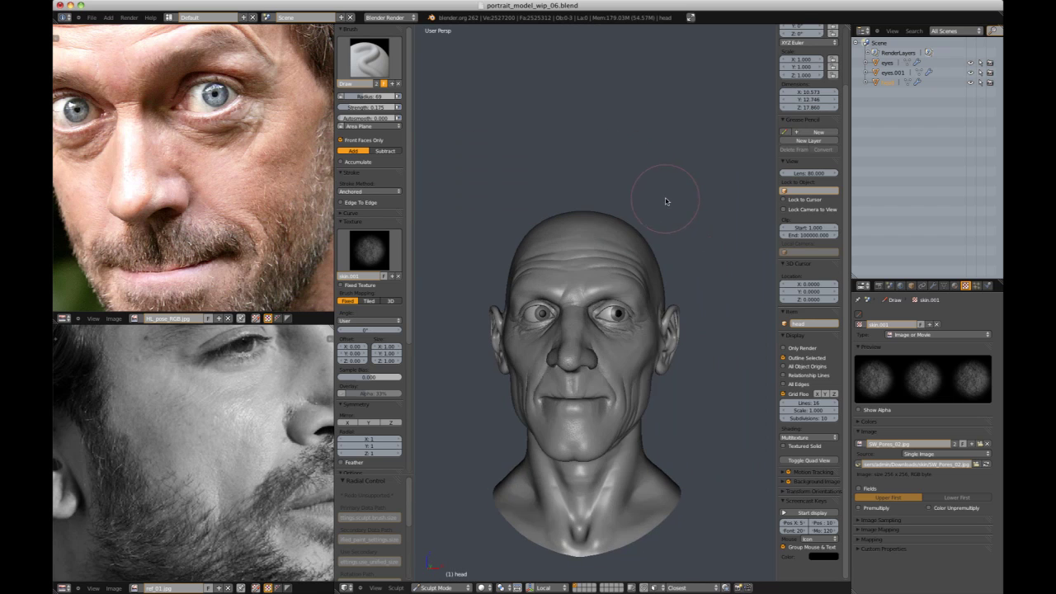
left_click(659, 201)
middle_click_drag(698, 354, 614, 393)
middle_click_drag(289, 532, 276, 405)
scroll(276, 404, "down", 2)
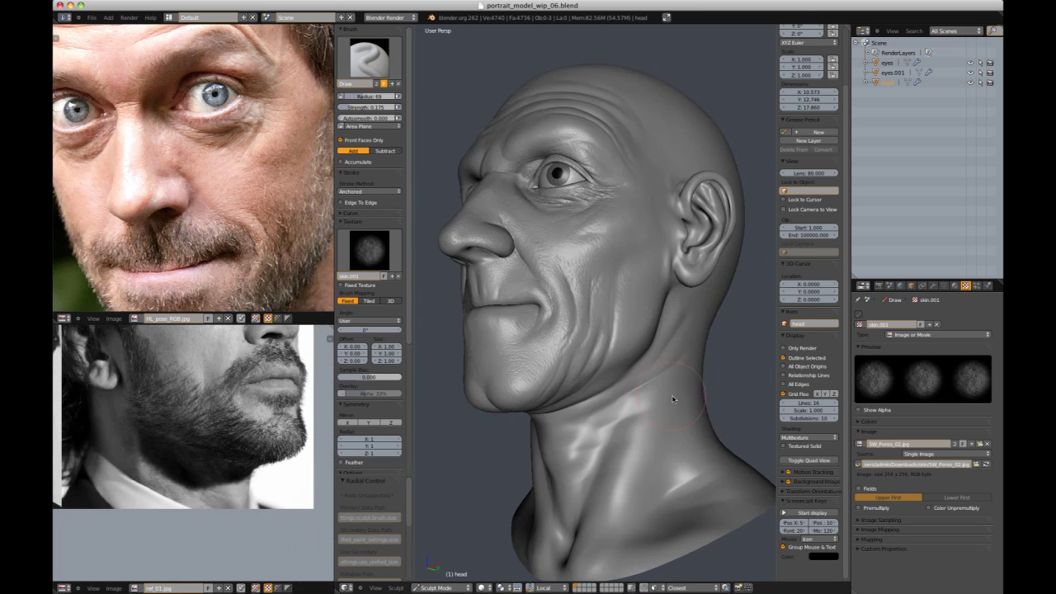
- Stamp the skin.001 pore texture onto the side of the neck below the ear at strength 0.090 with X mirroring
left_click(369, 58)
left_click(648, 426)
middle_click_drag(647, 425, 590, 351)
mouse_move(673, 443)
middle_mouse_down()
mouse_move(608, 438)
mouse_move(653, 344)
middle_mouse_up()
mouse_move(714, 393)
middle_mouse_down()
mouse_move(682, 401)
mouse_move(628, 383)
mouse_move(622, 437)
mouse_move(605, 366)
mouse_move(588, 423)
mouse_move(658, 459)
mouse_move(665, 435)
mouse_move(685, 457)
mouse_move(627, 486)
mouse_move(562, 452)
mouse_move(717, 469)
middle_mouse_up()
mouse_move(752, 430)
middle_mouse_down()
mouse_move(677, 442)
mouse_move(667, 461)
mouse_move(703, 493)
mouse_move(658, 455)
mouse_move(652, 479)
mouse_move(611, 413)
mouse_move(552, 355)
mouse_move(721, 313)
mouse_move(646, 350)
middle_mouse_up()
scroll(587, 382, "down", 4)
scroll(646, 349, "up", 2)
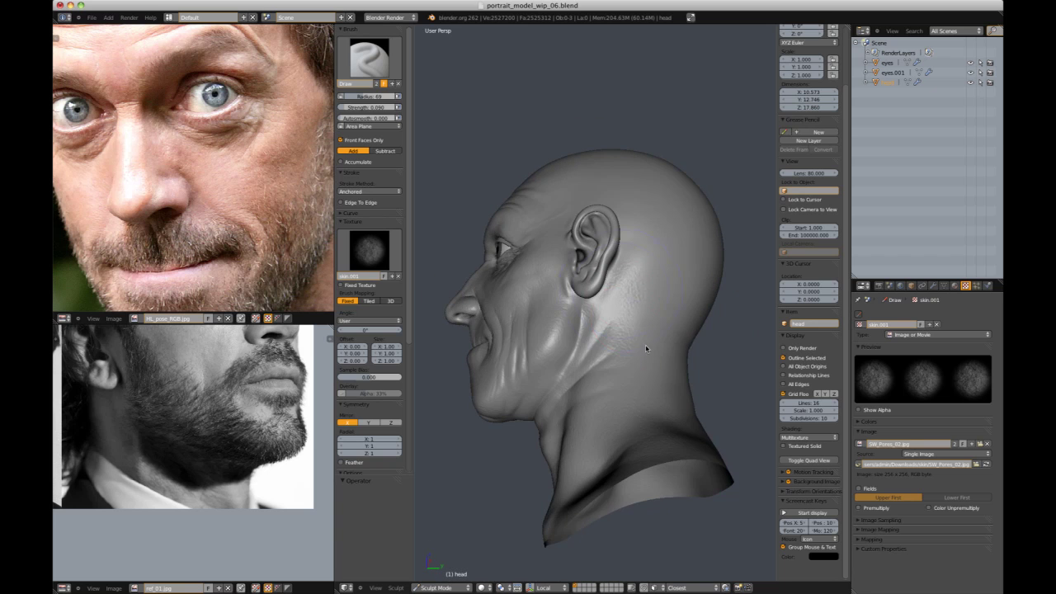
- Adjust the shape of the neck with the Grab brush
mouse_move(646, 407)
middle_mouse_down()
mouse_move(665, 410)
mouse_move(656, 371)
mouse_move(642, 329)
mouse_move(624, 330)
mouse_move(642, 358)
mouse_move(705, 329)
middle_mouse_up()
key("g")
scroll(705, 330, "down", 3)
scroll(705, 331, "up", 4)
mouse_move(608, 416)
middle_mouse_down()
mouse_move(550, 419)
mouse_move(605, 364)
mouse_move(578, 353)
middle_mouse_up()
- Carve skin folds across the front and side of the neck with the Crease brush at radius 15 and strength 0.220
key("shift+c")
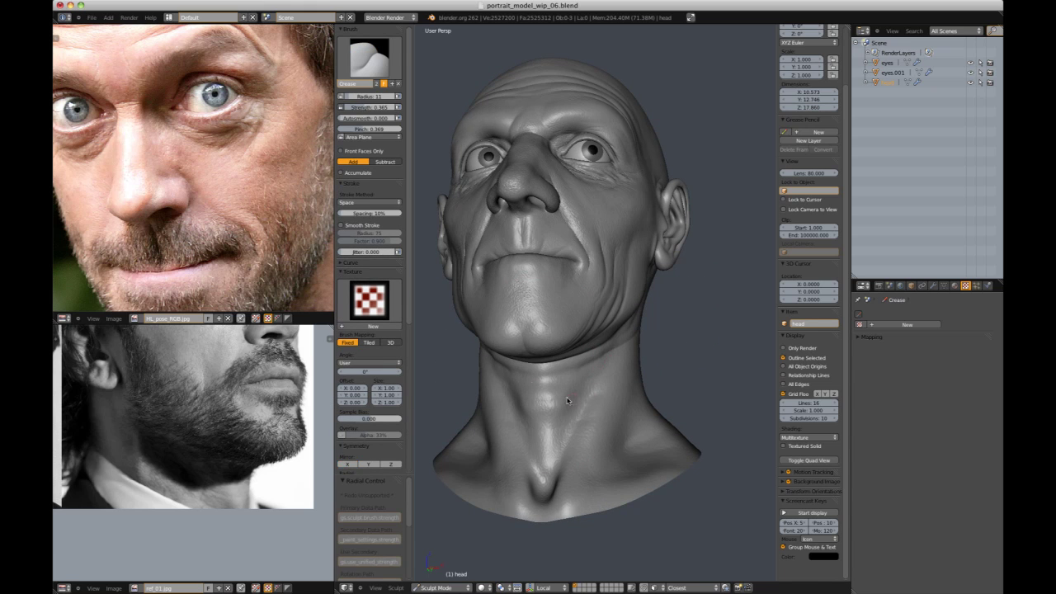
scroll(655, 363, "down", 5)
middle_click_drag(656, 363, 635, 346)
scroll(594, 401, "up", 6)
key("f")
left_click(590, 401)
middle_click_drag(544, 425, 569, 421)
scroll(681, 396, "down", 3)
mouse_move(682, 396)
middle_mouse_down()
mouse_move(575, 396)
mouse_move(627, 380)
mouse_move(572, 374)
mouse_move(621, 383)
middle_mouse_up()
scroll(575, 396, "up", 3)
mouse_move(558, 371)
middle_mouse_down()
mouse_move(554, 399)
mouse_move(626, 362)
mouse_move(532, 403)
mouse_move(679, 311)
mouse_move(618, 379)
mouse_move(650, 323)
mouse_move(672, 313)
middle_mouse_up()
scroll(533, 404, "up", 2)
scroll(533, 403, "down", 3)
scroll(618, 379, "up", 2)
scroll(618, 378, "down", 3)
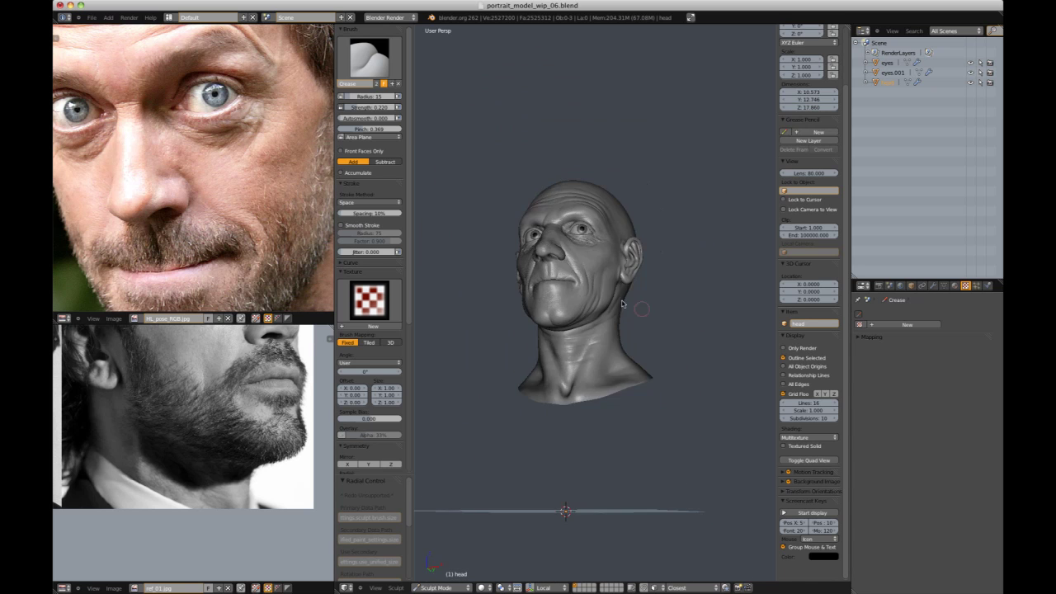
- Load the skin texture into the Draw brush and stamp it onto the front of the neck at strength 0.220
scroll(636, 367, "up", 5)
left_click(370, 60)
left_click(371, 52)
left_click(369, 250)
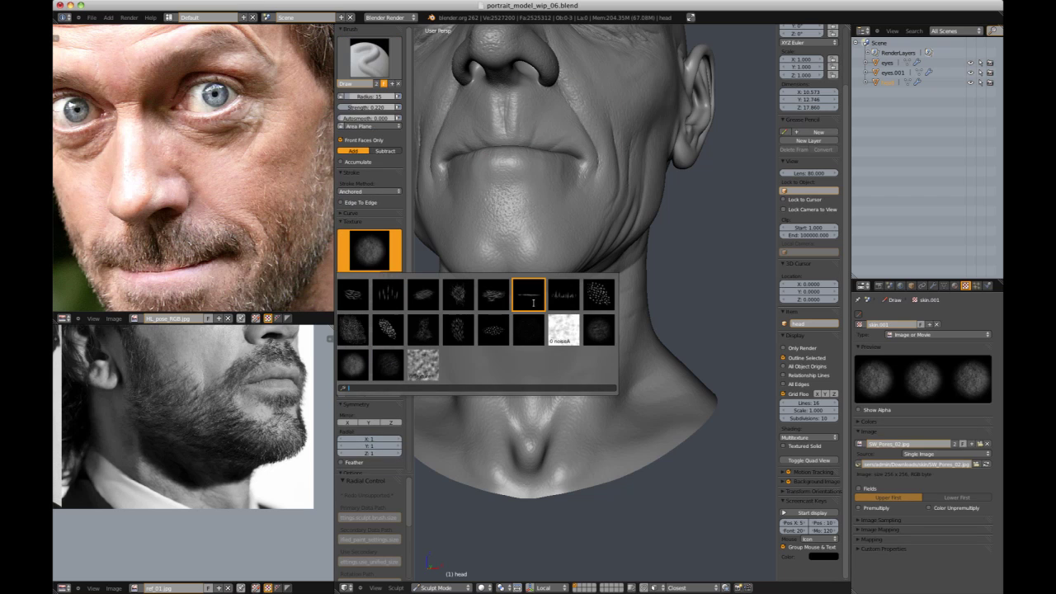
left_click(595, 328)
middle_click_drag(625, 330, 597, 381)
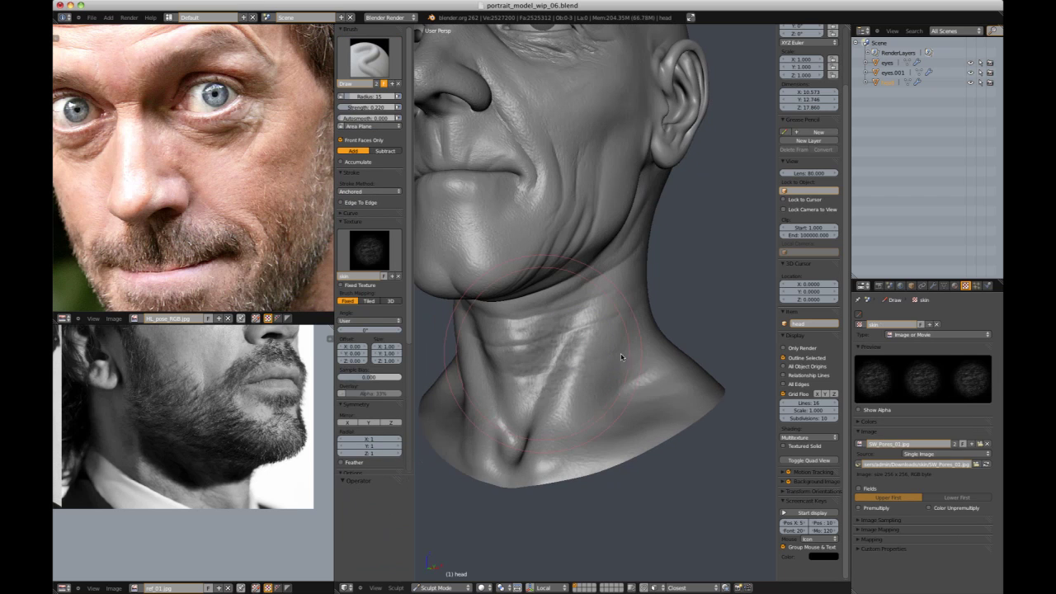
- Stamp the skin texture under the chin and over the throat folds at strength 0.155
mouse_move(516, 386)
middle_mouse_down()
mouse_move(590, 394)
mouse_move(594, 272)
mouse_move(573, 241)
mouse_move(556, 306)
mouse_move(603, 270)
mouse_move(581, 251)
middle_mouse_up()
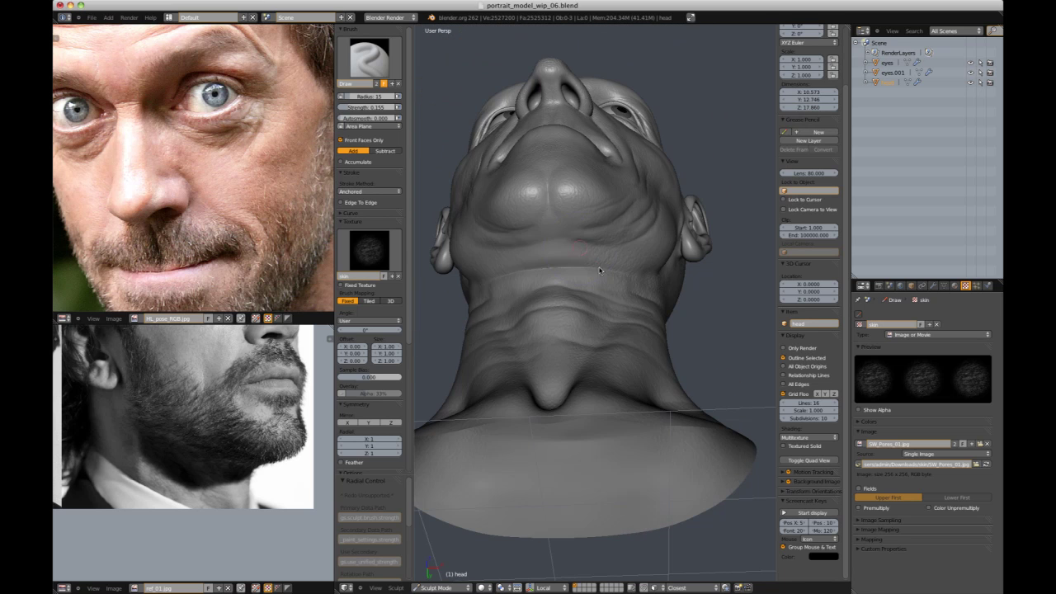
mouse_move(570, 299)
middle_mouse_down()
mouse_move(591, 266)
mouse_move(610, 273)
mouse_move(541, 264)
mouse_move(565, 362)
mouse_move(562, 351)
mouse_move(652, 358)
mouse_move(636, 308)
mouse_move(683, 288)
mouse_move(529, 403)
mouse_move(602, 400)
middle_mouse_up()
scroll(636, 309, "down", 5)
scroll(530, 404, "up", 5)
mouse_move(612, 481)
middle_mouse_down()
mouse_move(547, 443)
mouse_move(593, 334)
middle_mouse_up()
scroll(593, 334, "down", 6)
mouse_move(647, 268)
middle_mouse_down()
mouse_move(707, 243)
mouse_move(633, 298)
mouse_move(682, 297)
middle_mouse_up()
scroll(676, 268, "up", 6)
- Tighten the folds on the neck with the Pinch/Magnify brush at strength 0.359, using radii of 16 and 37
key("p")
key("f")
left_click(567, 267)
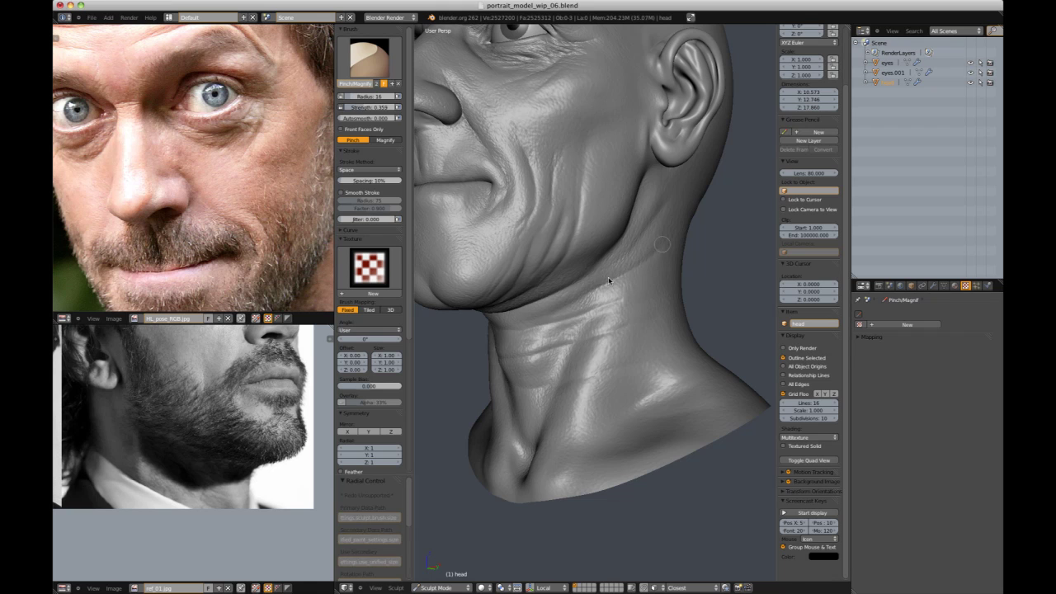
mouse_move(636, 293)
middle_mouse_down()
mouse_move(596, 346)
mouse_move(522, 329)
mouse_move(617, 324)
mouse_move(597, 366)
mouse_move(548, 398)
mouse_move(505, 381)
middle_mouse_up()
key("f")
left_click(565, 308)
scroll(582, 314, "down", 1)
scroll(702, 266, "down", 2)
middle_click_drag(702, 267, 615, 317)
scroll(605, 339, "up", 3)
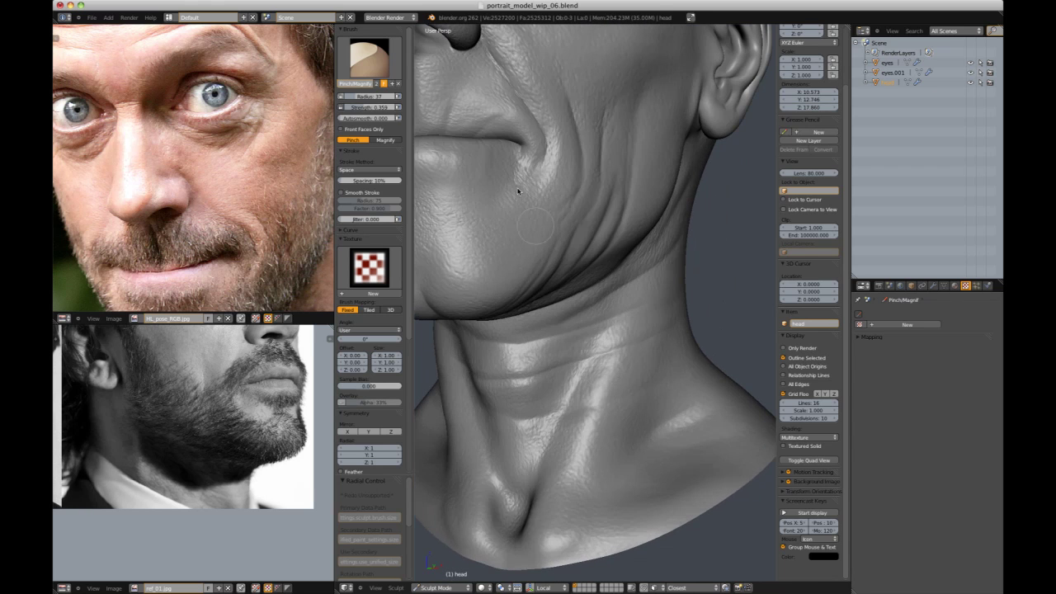
- Stamp the skin texture along the underside of the jaw and the neck with the Draw brush at strength 0.160
left_click(370, 58)
left_click(495, 104)
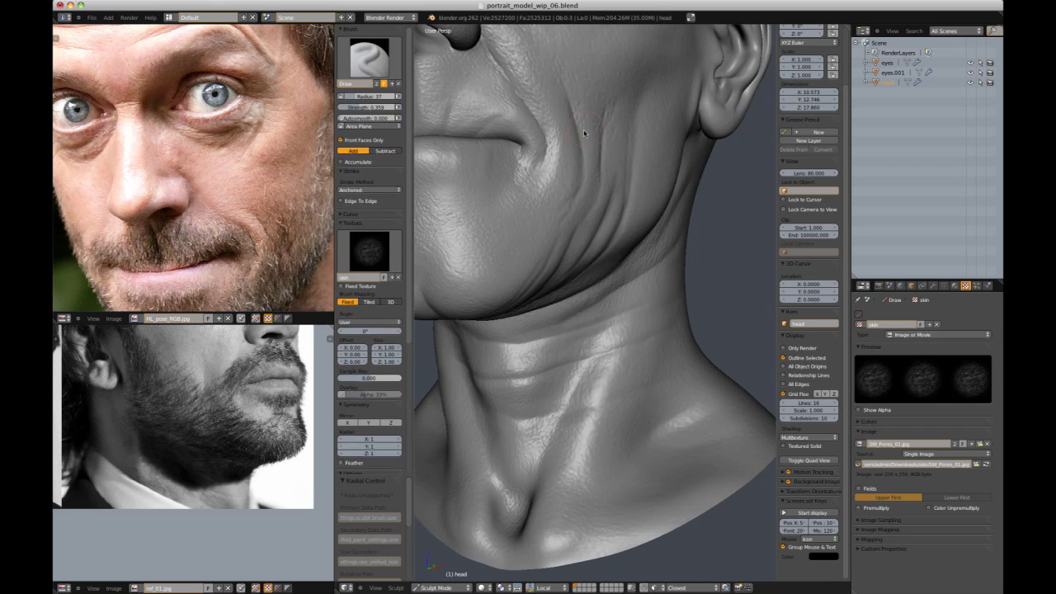
scroll(595, 248, "down", 2)
middle_click_drag(609, 314, 613, 191)
scroll(614, 191, "up", 2)
left_click(369, 57)
left_click(491, 175)
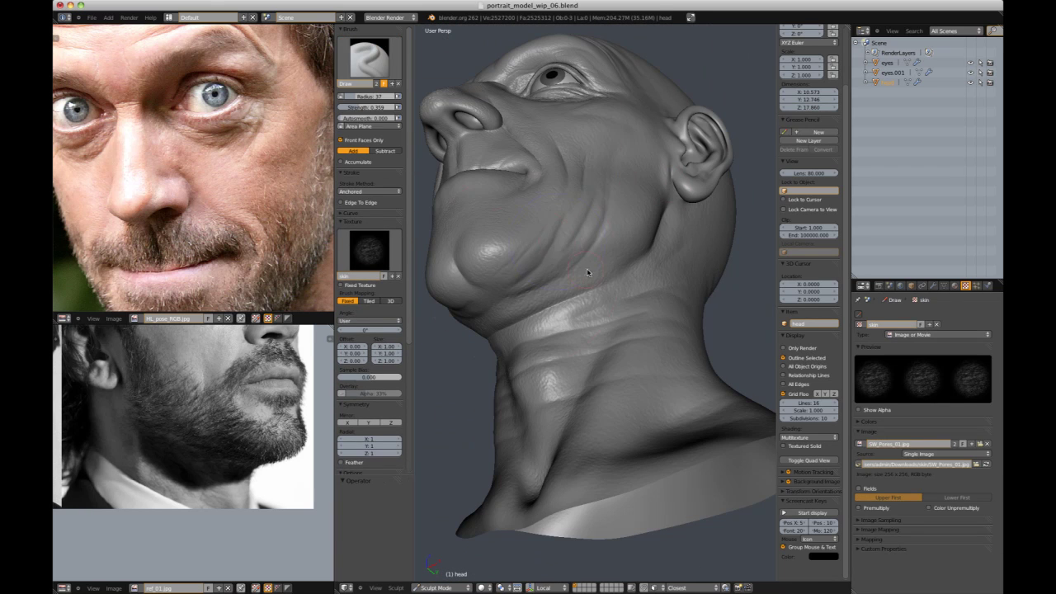
mouse_move(523, 274)
middle_mouse_down()
mouse_move(587, 275)
mouse_move(601, 316)
mouse_move(593, 297)
mouse_move(622, 287)
mouse_move(595, 317)
mouse_move(618, 287)
mouse_move(635, 304)
mouse_move(658, 277)
mouse_move(607, 280)
mouse_move(634, 289)
middle_mouse_up()
scroll(630, 246, "down", 4)
mouse_move(630, 246)
middle_mouse_down()
mouse_move(622, 306)
mouse_move(602, 264)
mouse_move(621, 266)
mouse_move(544, 242)
middle_mouse_up()
scroll(544, 243, "up", 3)
scroll(583, 292, "down", 3)
mouse_move(583, 292)
middle_mouse_down()
mouse_move(667, 207)
mouse_move(714, 207)
mouse_move(689, 205)
middle_mouse_up()
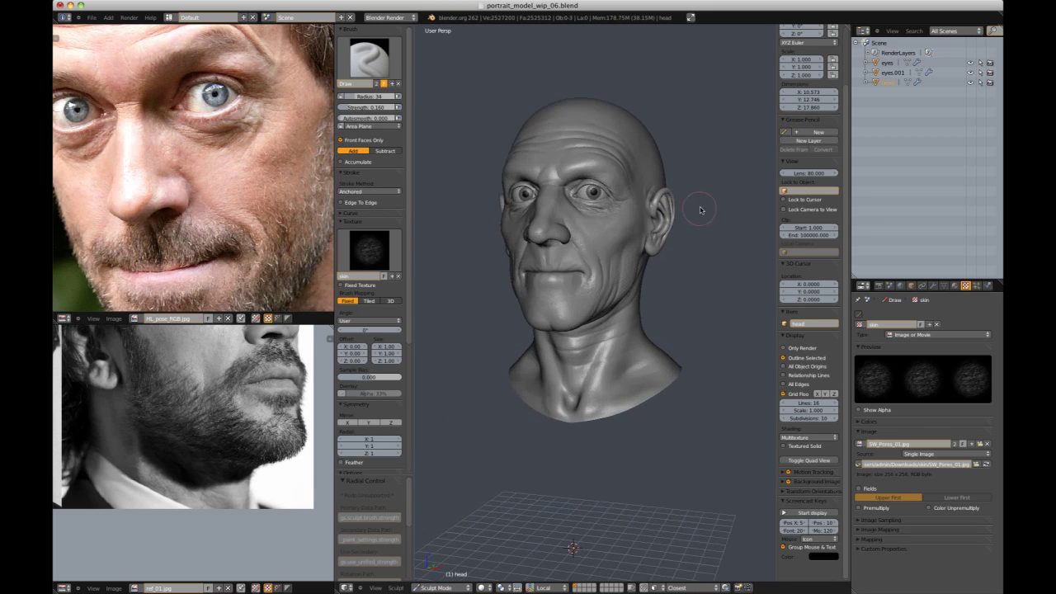
- Reshape the mouth area with the Grab brush, using radii of 116 and 144
scroll(689, 205, "up", 2)
middle_click_drag(608, 273, 669, 257)
key("g")
middle_click_drag(580, 291, 609, 281)
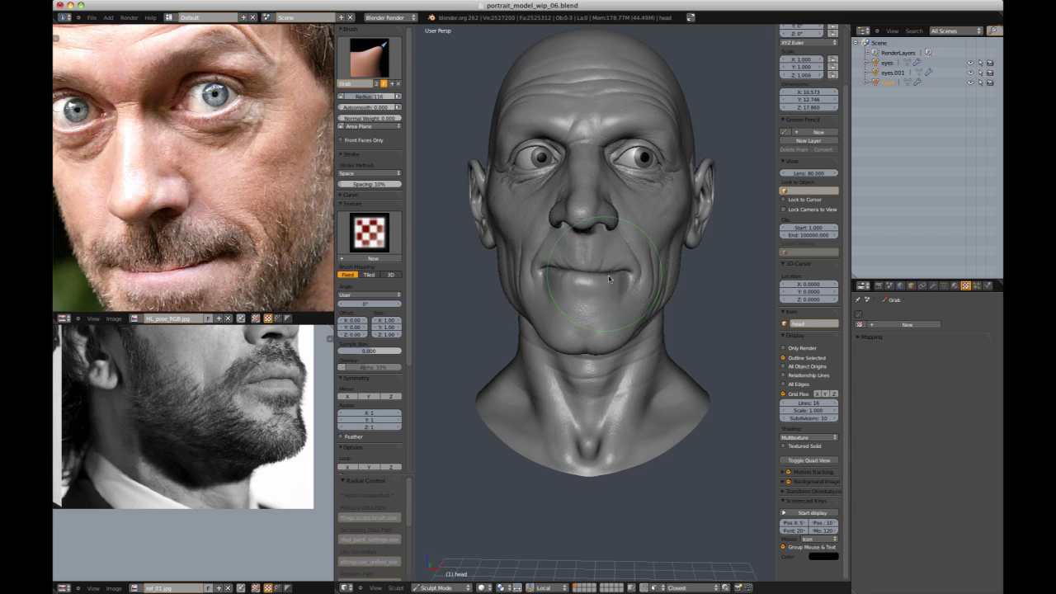
scroll(605, 277, "down", 2)
mouse_move(683, 206)
middle_mouse_down()
mouse_move(730, 200)
mouse_move(716, 183)
mouse_move(715, 204)
mouse_move(754, 198)
mouse_move(638, 201)
middle_mouse_up()
scroll(715, 204, "up", 3)
key("f")
mouse_move(551, 258)
left_mouse_down()
mouse_move(536, 249)
mouse_move(519, 276)
left_mouse_up()
middle_click_drag(626, 271, 707, 262)
scroll(726, 206, "down", 3)
mouse_move(758, 194)
middle_mouse_down()
mouse_move(707, 186)
mouse_move(723, 185)
mouse_move(714, 165)
mouse_move(719, 179)
middle_mouse_up()
scroll(723, 179, "down", 2)
scroll(715, 165, "up", 2)
scroll(719, 179, "up", 4)
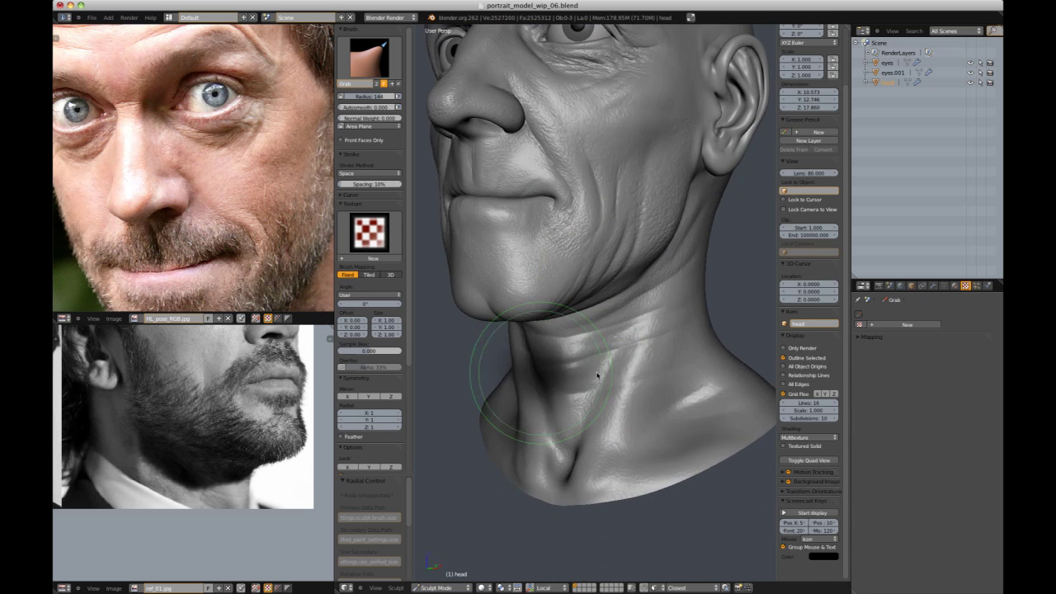
- Stamp the skin texture on both sides of the neck with the Draw brush at radius 70 and strength 0.180
left_click(368, 57)
left_click(429, 108)
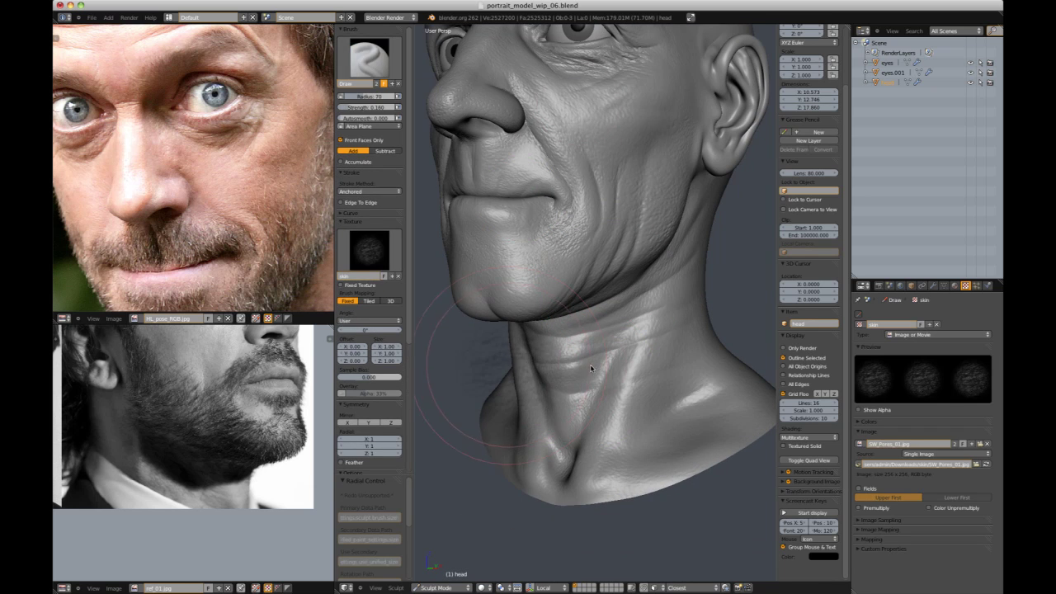
middle_click_drag(668, 355, 606, 334)
middle_click_drag(537, 351, 625, 391)
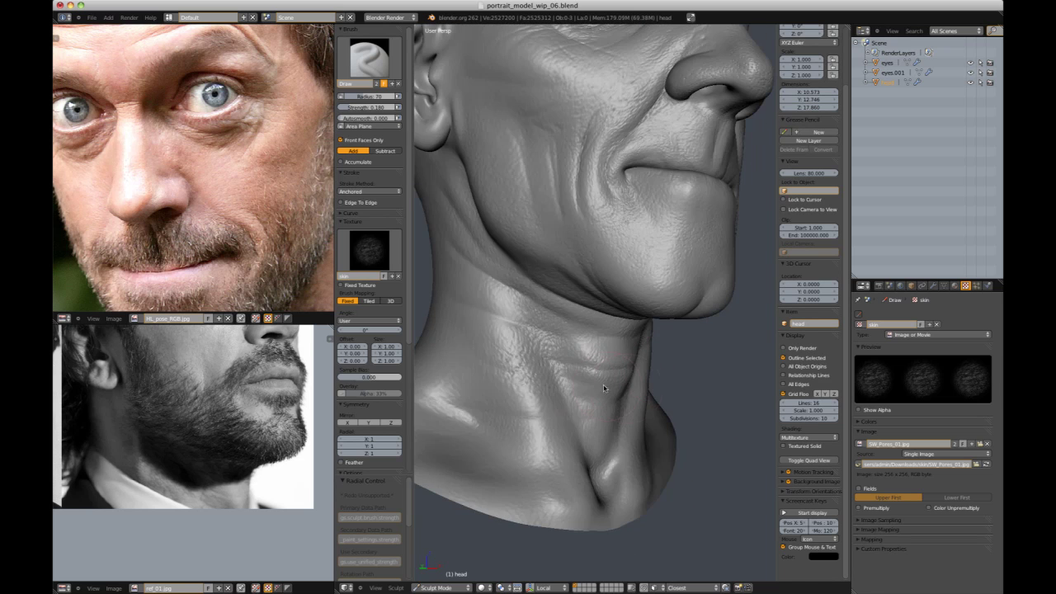
middle_click_drag(529, 362, 593, 397)
- Carve fine horizontal wrinkles around the neck with the Crease brush at strength 0.290, using radii of 16 and 11
key("shift+c")
mouse_move(530, 388)
middle_mouse_down()
mouse_move(568, 359)
mouse_move(557, 312)
middle_mouse_up()
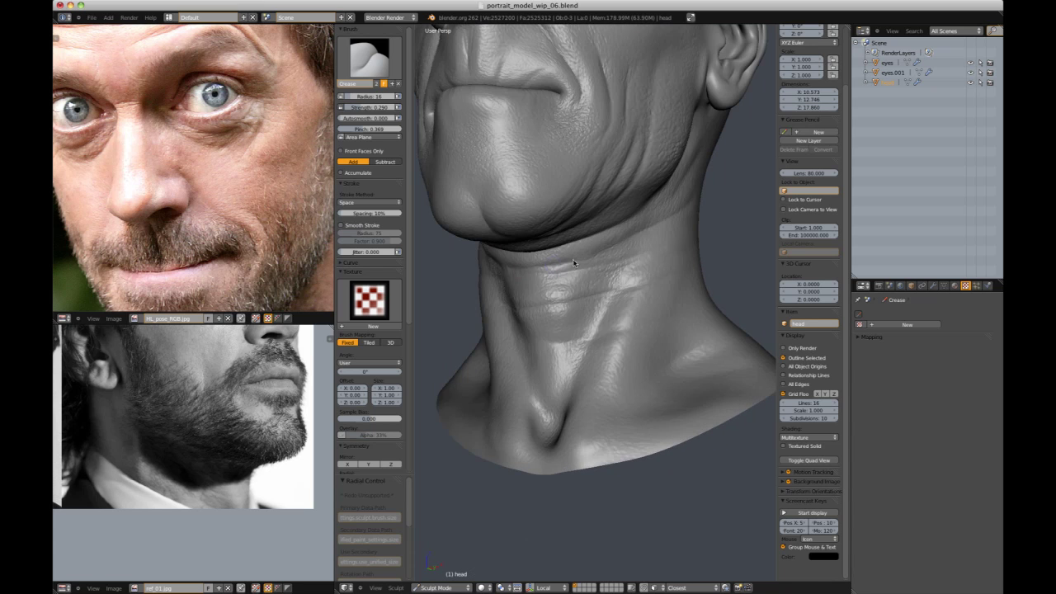
middle_click_drag(604, 250, 449, 256)
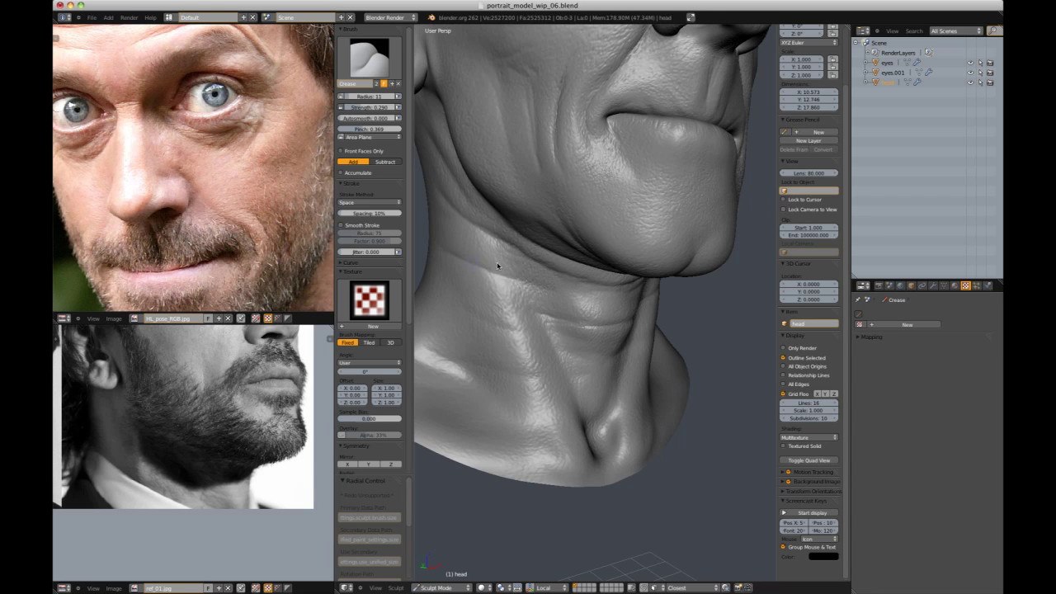
scroll(671, 292, "down", 1)
mouse_move(672, 292)
middle_mouse_down()
mouse_move(612, 329)
mouse_move(580, 289)
mouse_move(693, 237)
mouse_move(662, 253)
middle_mouse_up()
scroll(705, 219, "down", 5)
scroll(595, 296, "up", 5)
- Set the Draw brush to the Space stroke method at radius 49 and remove its skin texture
key("x")
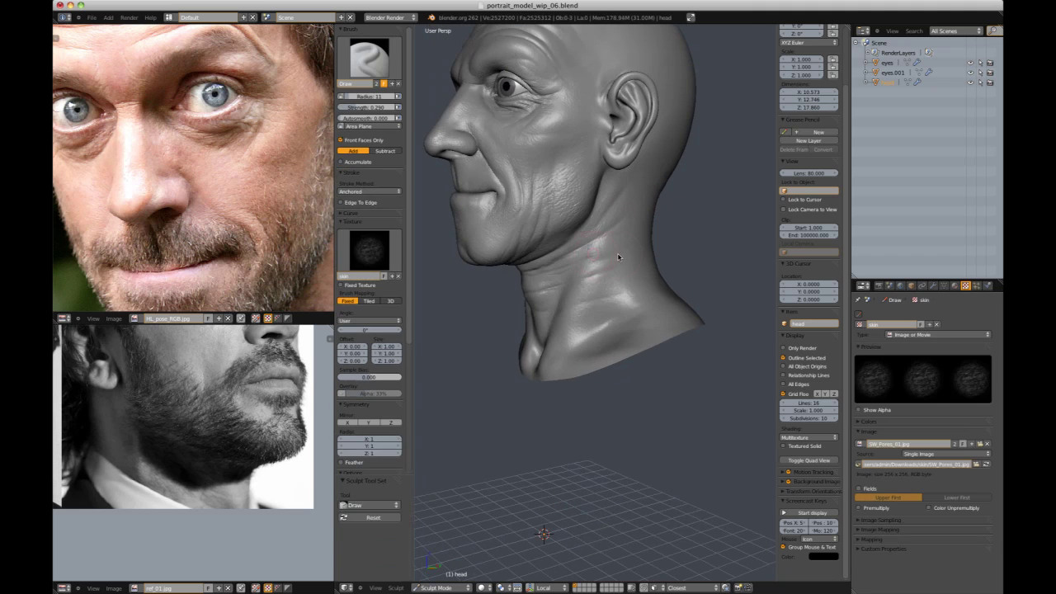
left_click(373, 191)
left_click(373, 191)
left_click(373, 192)
left_click(373, 171)
left_click(374, 288)
middle_click_drag(553, 289, 592, 295)
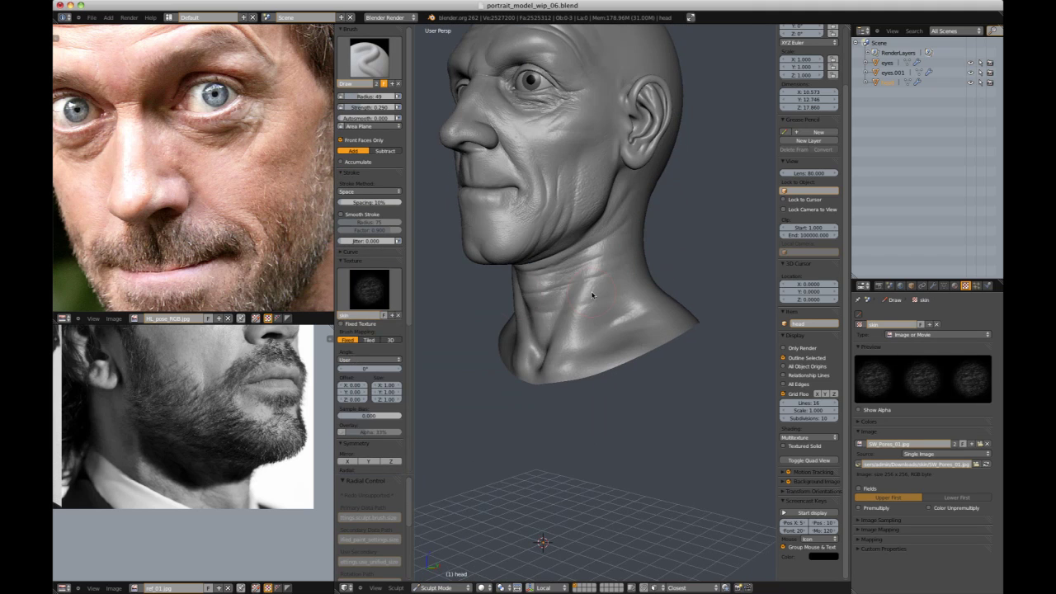
left_click(398, 317)
- Build up the side of the neck below the ear with the untextured Draw brush at strength 0.09432
key("shift+f")
left_click(615, 280)
middle_click_drag(641, 232, 608, 217)
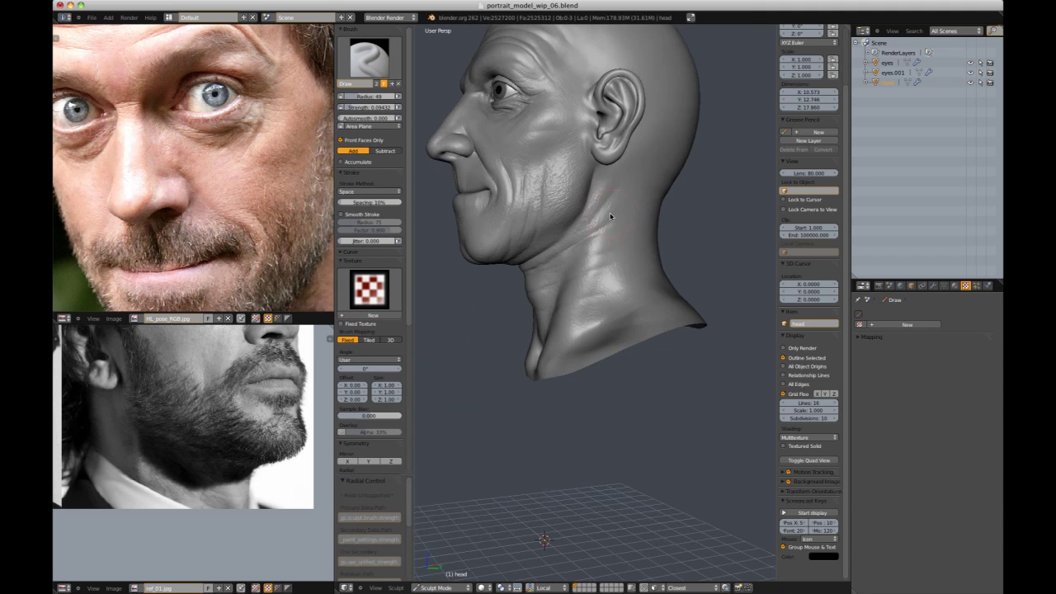
scroll(579, 293, "down", 3)
middle_click_drag(587, 281, 641, 145)
scroll(683, 231, "up", 2)
scroll(641, 145, "down", 4)
scroll(688, 167, "up", 4)
middle_click_drag(717, 157, 767, 215)
scroll(700, 212, "down", 2)
scroll(660, 248, "up", 4)
- Crease the side and back of the neck with the Crease brush at strength 0.144, using radii of 53 and 42
key("shift+c")
key("shift+f")
left_click(561, 296)
key("f")
left_click(557, 297)
middle_click_drag(557, 296, 612, 278)
key("f")
left_click(579, 276)
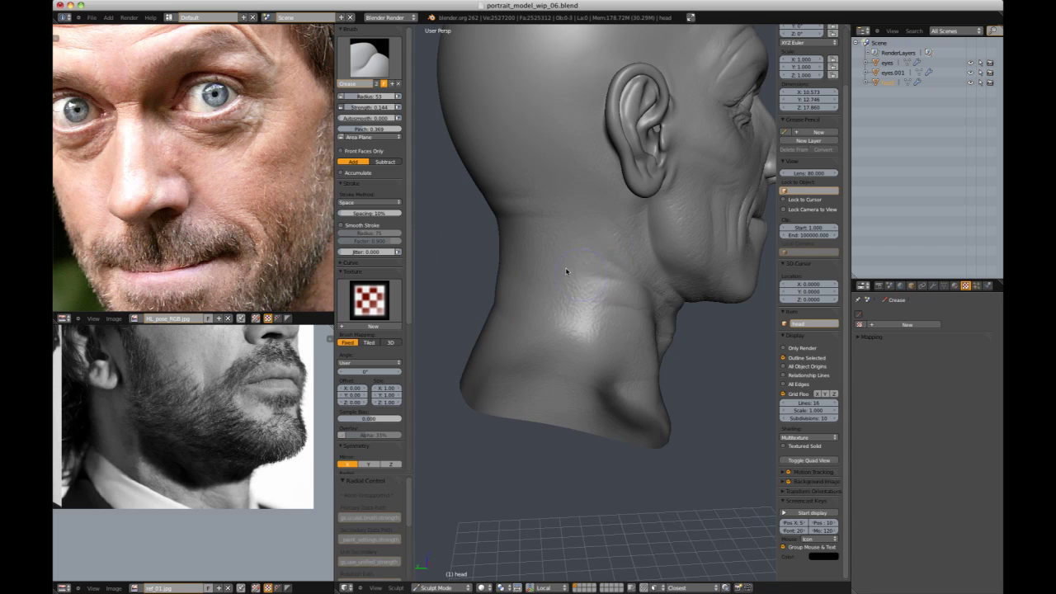
middle_click_drag(502, 243, 470, 247)
key("f")
left_click(551, 346)
scroll(679, 207, "down", 5)
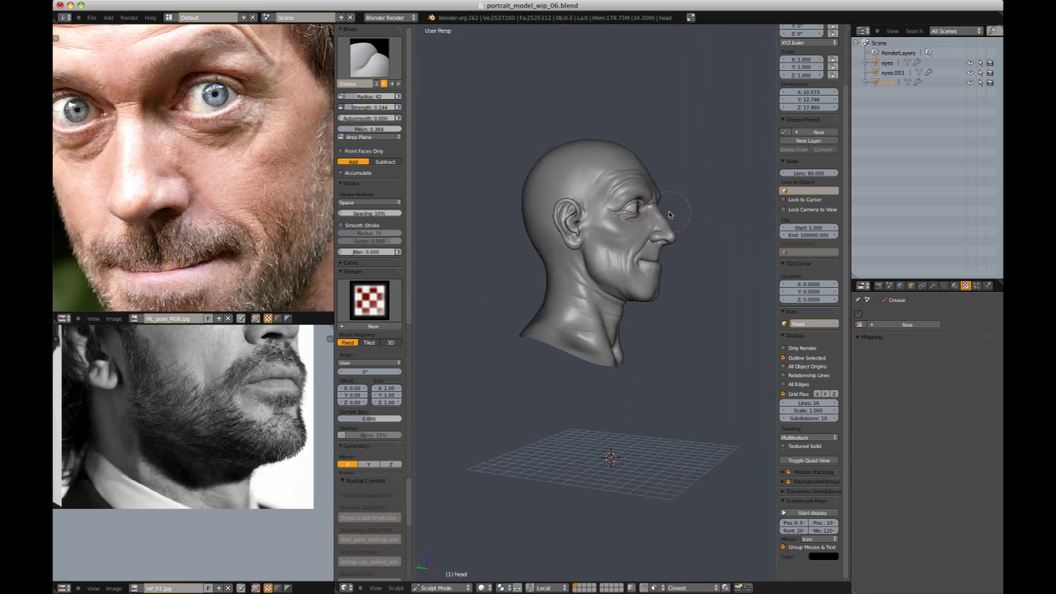
- Set up the Draw brush with the noiseA cloud texture and the Anchored stroke method for the neck
scroll(678, 207, "up", 7)
left_click(356, 55)
left_click(492, 105)
left_click(369, 290)
left_click(423, 405)
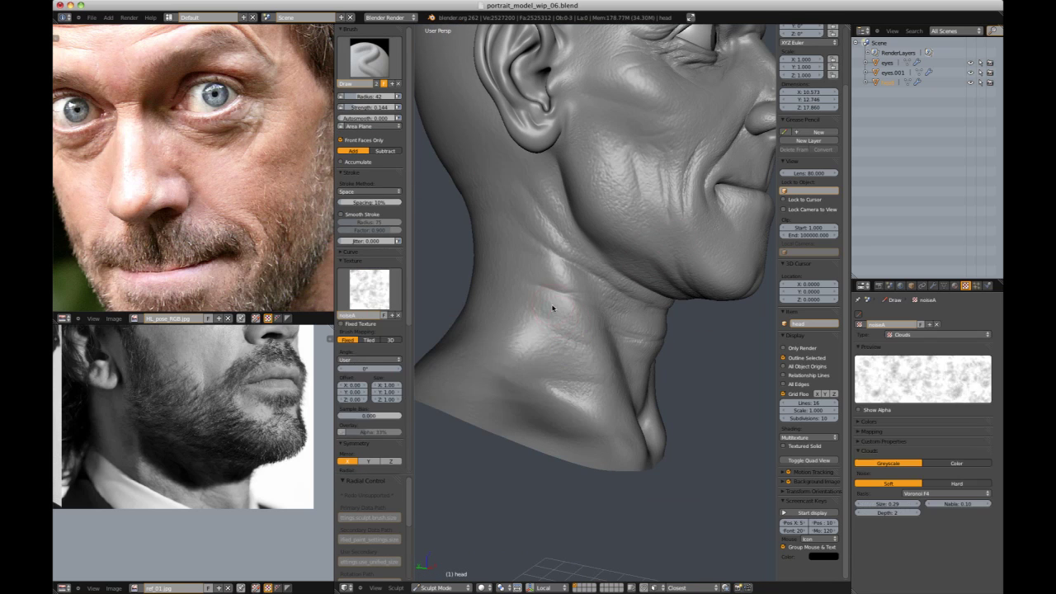
scroll(376, 330, "down", 1)
left_click(370, 192)
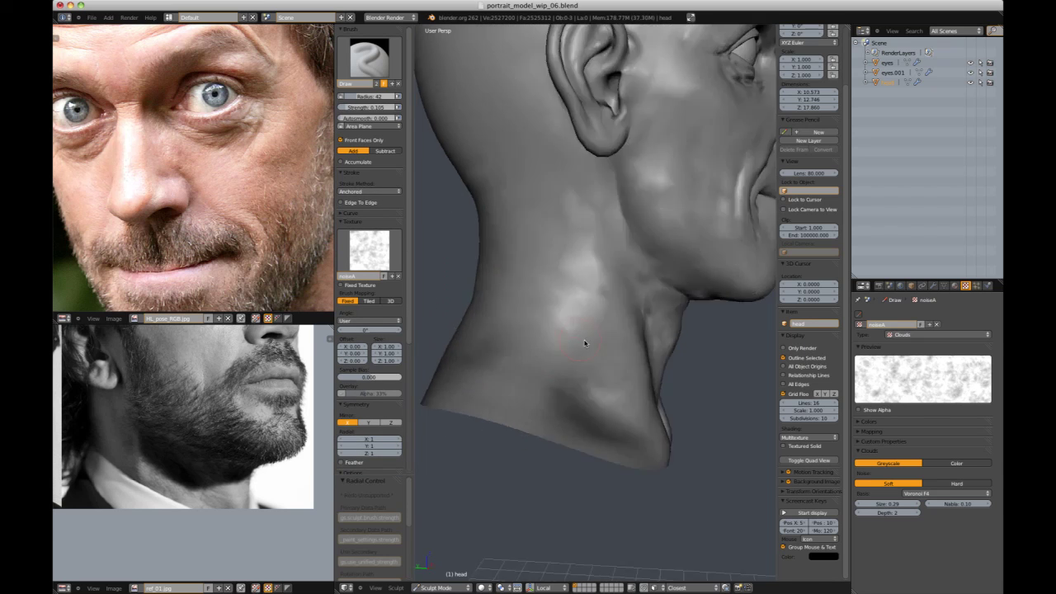
- Roughen the side of the neck below the ear with the noiseA Draw brush at radius 42 and strength 0.105
middle_click_drag(584, 342, 582, 320)
left_click_drag(582, 320, 594, 347)
middle_click_drag(627, 347, 544, 346)
middle_click_drag(660, 445, 603, 459)
- Examine the whole head from several sides and compare it with both portrait reference photos
scroll(603, 458, "down", 5)
mouse_move(726, 306)
middle_mouse_down()
mouse_move(676, 292)
mouse_move(704, 255)
mouse_move(737, 267)
middle_mouse_up()
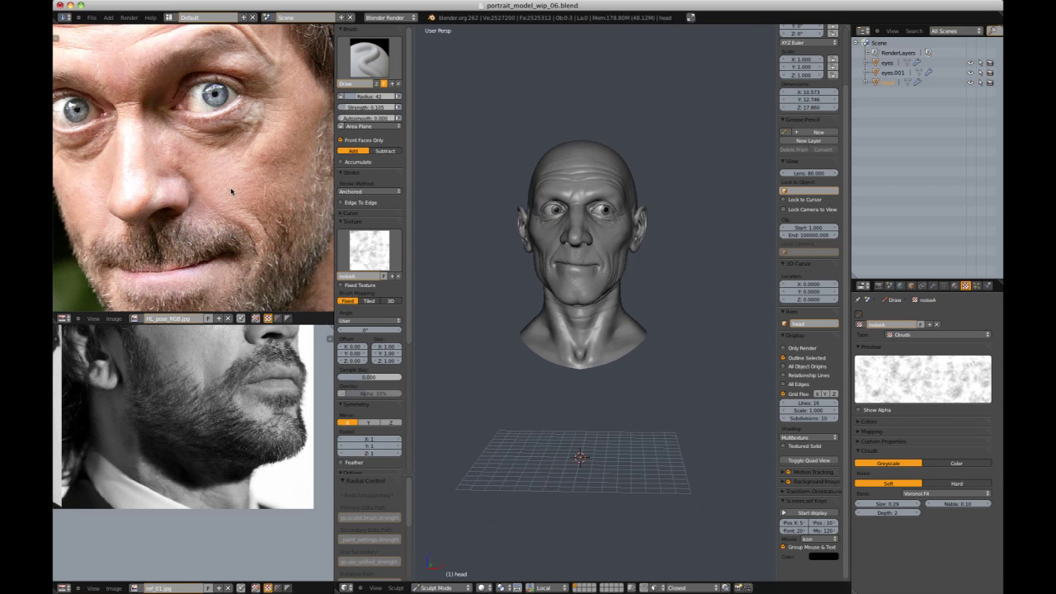
scroll(191, 169, "down", 4)
middle_click_drag(191, 169, 193, 189)
scroll(193, 189, "up", 1)
scroll(181, 413, "down", 2)
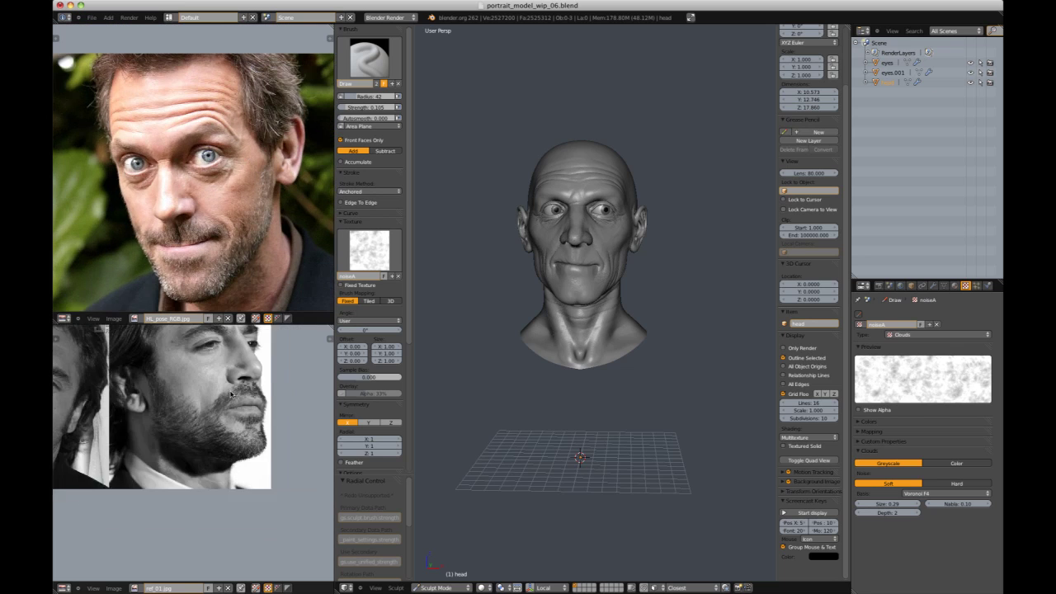
middle_click_drag(182, 412, 195, 452)
middle_click_drag(578, 272, 545, 280)
scroll(544, 280, "up", 6)
middle_click_drag(577, 363, 689, 324, "shift")
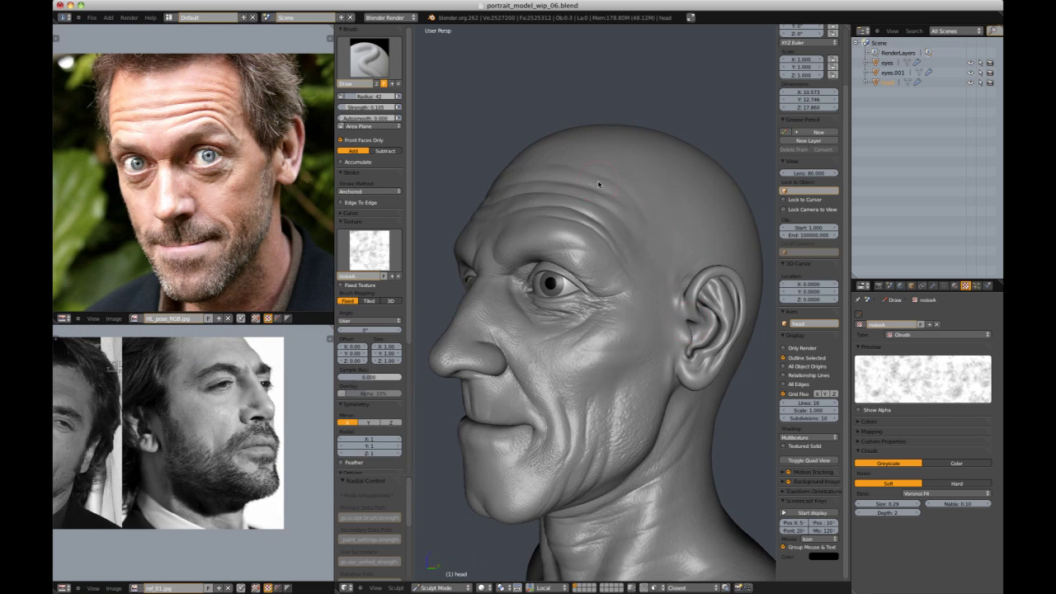
middle_click_drag(582, 174, 684, 233)
- Crease the side of the head with the Crease brush at strength 0.235 and check the shape from several angles
scroll(627, 280, "up", 3)
middle_click_drag(529, 325, 556, 365, "shift")
key("shift+c")
key("f")
left_click(530, 368)
key("f")
left_click(523, 368)
left_click_drag(525, 371, 581, 352)
mouse_move(602, 305)
middle_mouse_down()
mouse_move(563, 302)
mouse_move(677, 325)
middle_mouse_up()
scroll(676, 305, "down", 3)
mouse_move(701, 272)
middle_mouse_down()
mouse_move(677, 236)
mouse_move(594, 255)
middle_mouse_up()
scroll(665, 268, "down", 1)
scroll(665, 268, "up", 3)
middle_click_drag(747, 282, 585, 278)
scroll(703, 224, "down", 3)
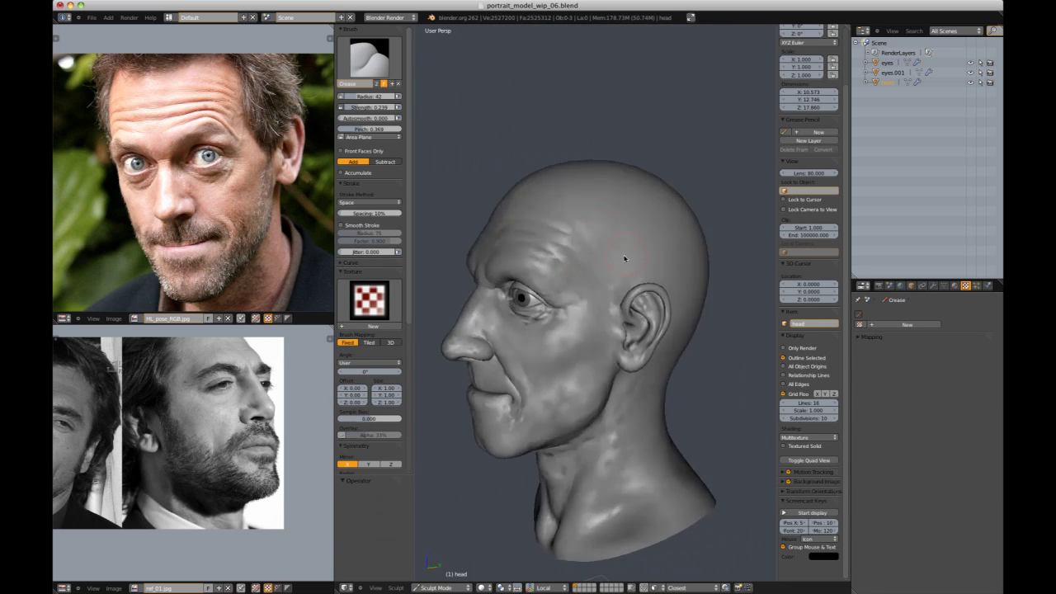
- Resize the Crease brush and crease the skin in front of the upper ear
middle_click_drag(702, 224, 611, 247, "shift")
scroll(614, 289, "up", 5)
key("f")
left_click(618, 306)
middle_click_drag(618, 306, 578, 334)
scroll(608, 344, "up", 2)
left_click_drag(577, 335, 596, 302)
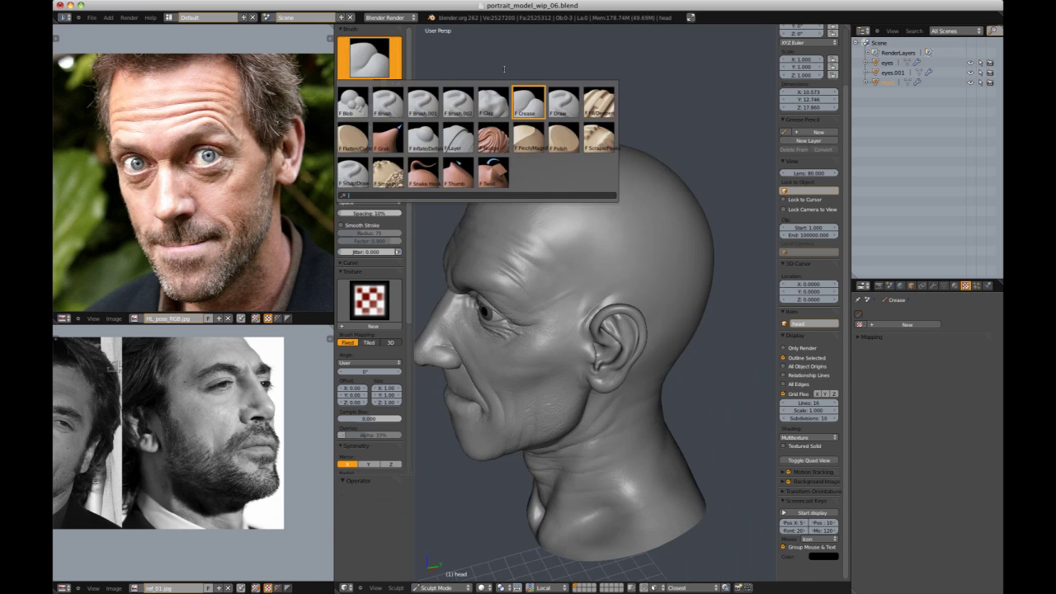
- Stamp the noiseA cloud texture in front of the ear with the anchored Draw brush at radius 43
left_click(490, 106)
left_click(366, 301)
left_click(563, 330)
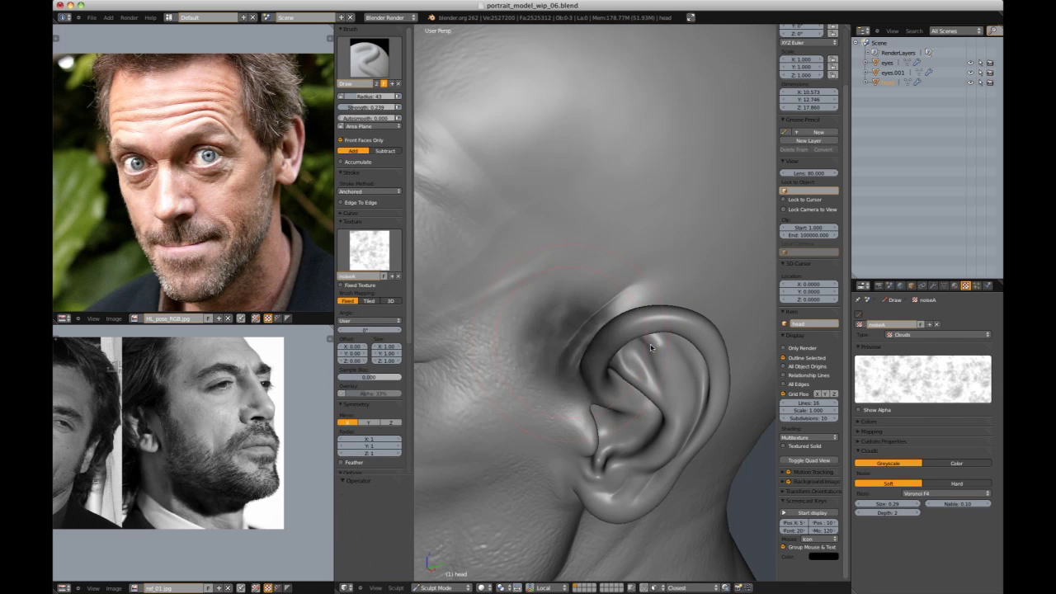
middle_click_drag(666, 429, 709, 282)
mouse_move(736, 357)
middle_mouse_down()
mouse_move(671, 400)
mouse_move(625, 415)
middle_mouse_up()
mouse_move(638, 473)
middle_mouse_down()
mouse_move(652, 440)
mouse_move(636, 462)
middle_mouse_up()
- Stamp skin.001 pores on and around the ear at strengths 0.06495 and 0.09999, using the ear in the reference photo
left_click(369, 248)
left_click(601, 325)
middle_click_drag(676, 373, 724, 332)
mouse_move(433, 314)
middle_mouse_down()
mouse_move(617, 285)
mouse_move(640, 363)
mouse_move(597, 432)
mouse_move(575, 276)
middle_mouse_up()
scroll(190, 168, "up", 5)
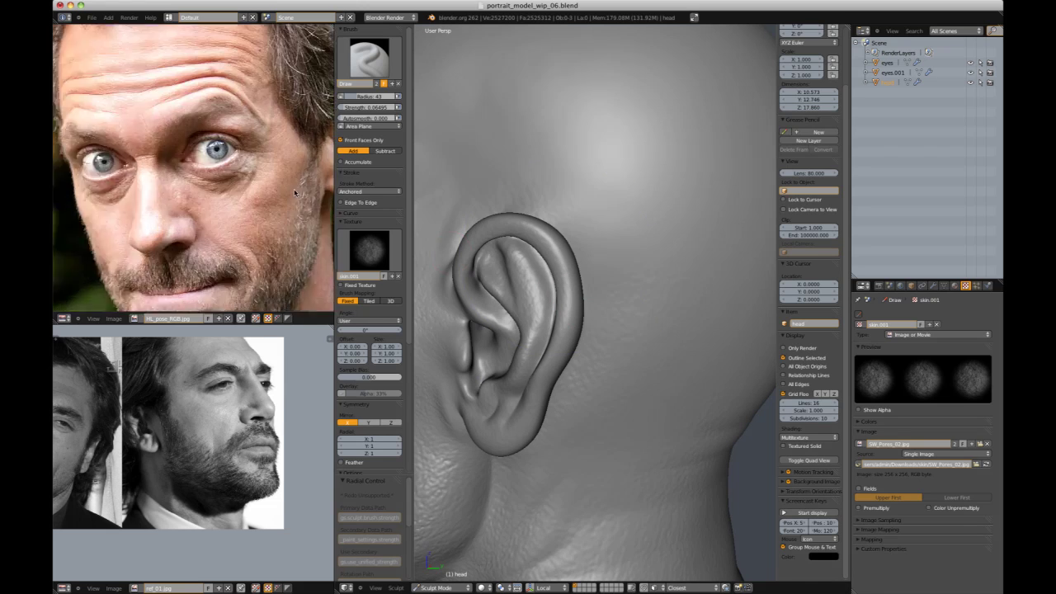
middle_click_drag(289, 157, 90, 207)
middle_click_drag(512, 289, 622, 311)
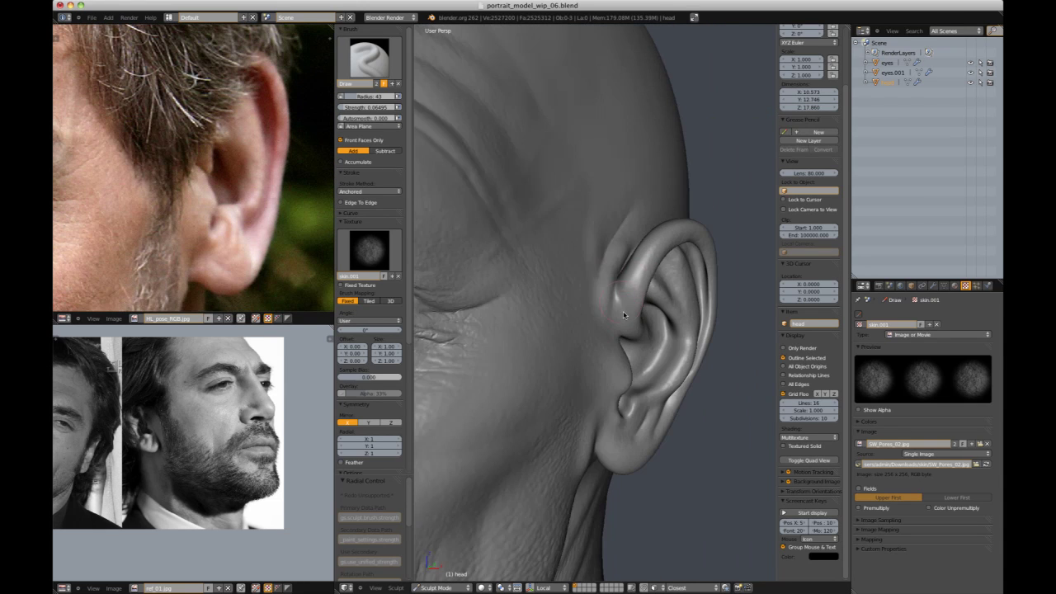
middle_click_drag(650, 364, 599, 314)
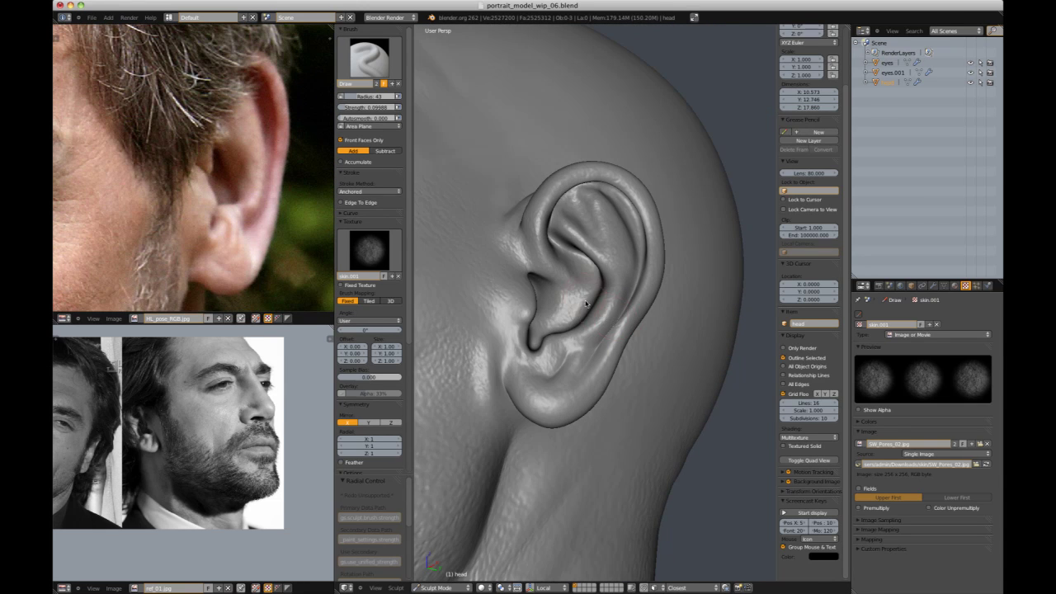
- Stamp small pores on the ear with the Draw brush and the face.013 texture
left_click(371, 252)
left_click(525, 330)
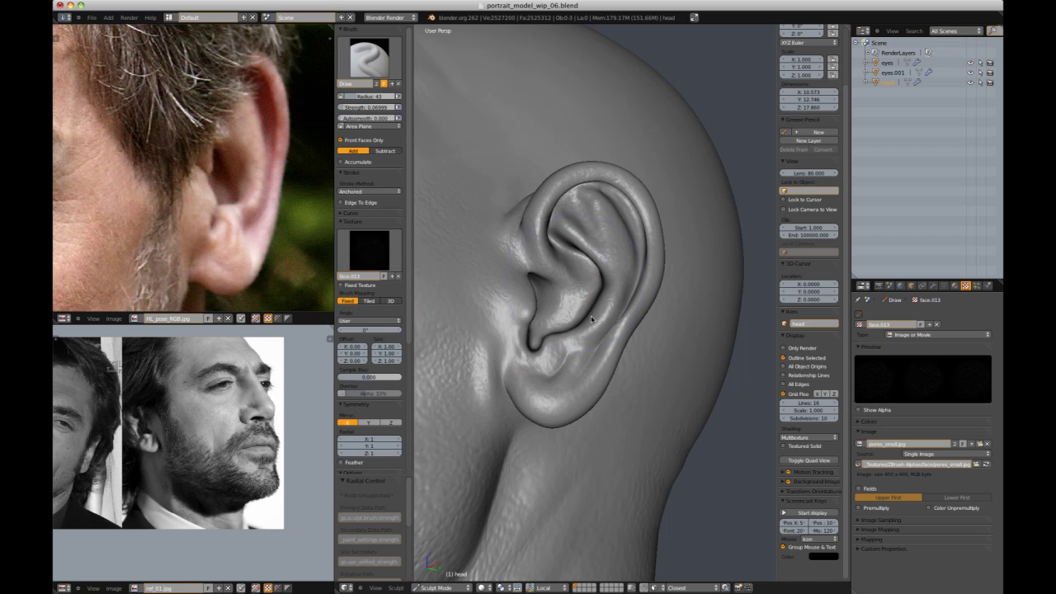
mouse_move(578, 329)
middle_mouse_down()
mouse_move(589, 285)
mouse_move(577, 292)
mouse_move(583, 365)
mouse_move(527, 402)
middle_mouse_up()
mouse_move(544, 450)
middle_mouse_down()
mouse_move(632, 404)
mouse_move(690, 292)
mouse_move(566, 349)
mouse_move(550, 388)
middle_mouse_up()
scroll(632, 403, "down", 2)
- Stamp pores into the temple beside the ear with the skin texture at strength 0.09999
left_click(371, 251)
left_click(599, 330)
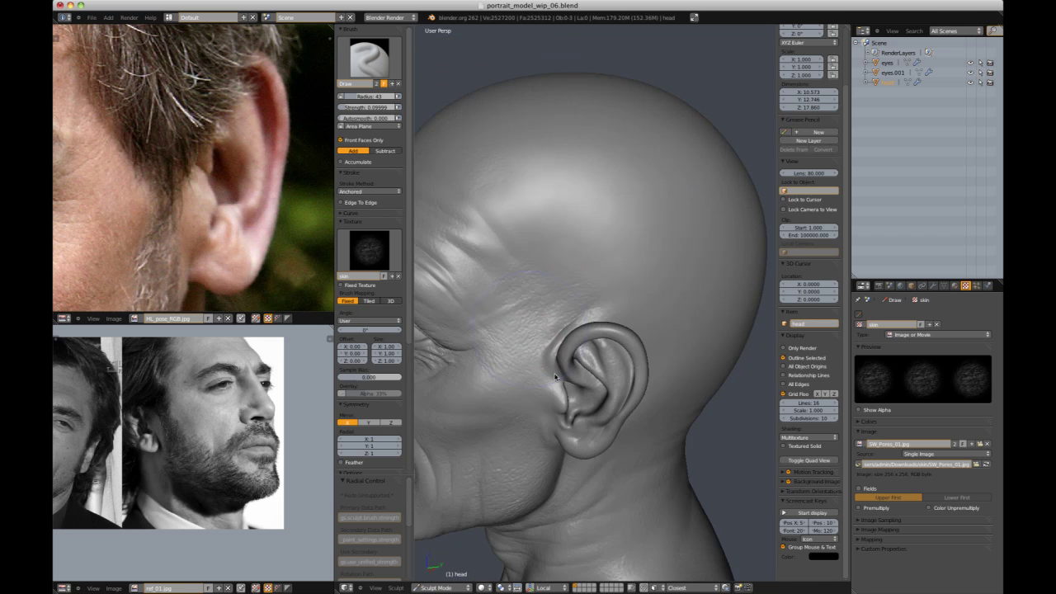
mouse_move(539, 253)
middle_mouse_down()
mouse_move(566, 337)
mouse_move(610, 325)
mouse_move(584, 322)
mouse_move(649, 286)
middle_mouse_up()
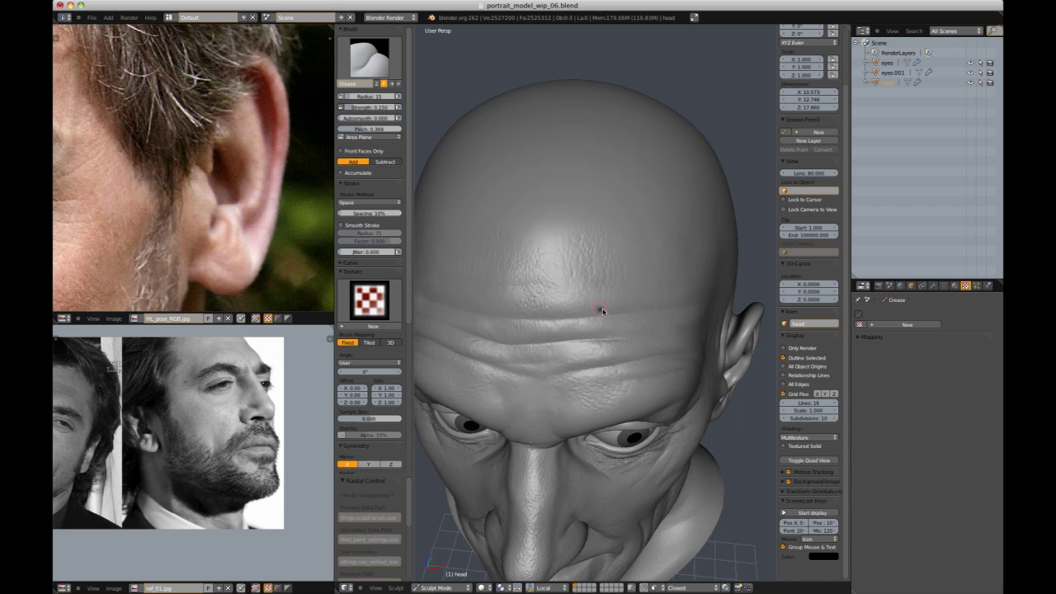
- Crease fine lines across the forehead with the Crease brush at radius 5, using strengths of 0.245 and 0.300 without X symmetry
middle_click_drag(604, 310, 504, 321)
key("shift+f")
left_click(510, 322)
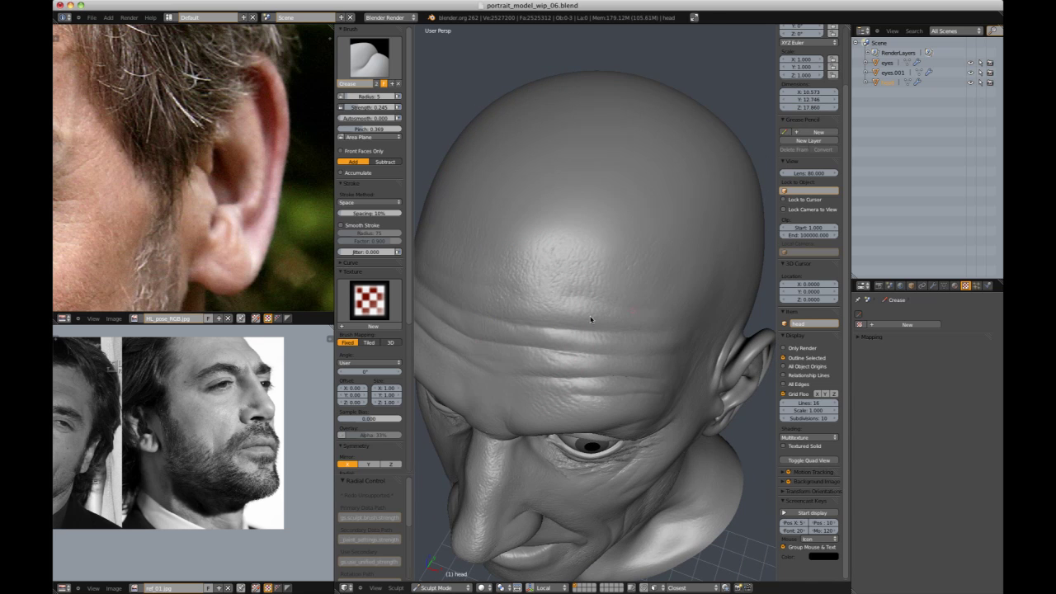
key("shift+f")
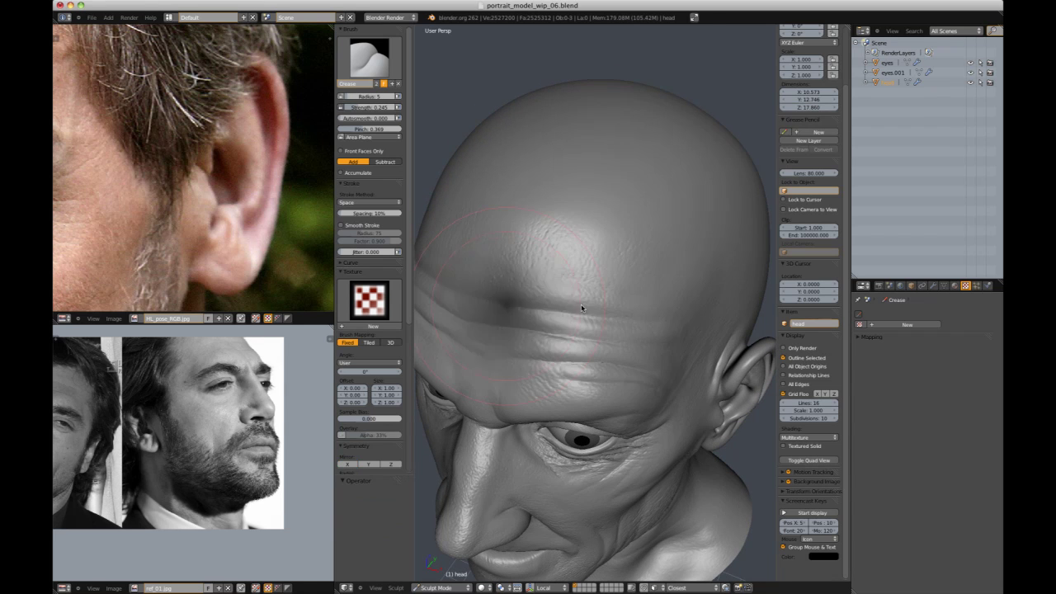
left_click(514, 308)
- Check the forehead against the reference photo and set the Draw brush to the face.005 fine-wrinkles texture
mouse_move(610, 319)
middle_mouse_down()
mouse_move(643, 303)
mouse_move(455, 275)
middle_mouse_up()
scroll(682, 207, "down", 5)
middle_click_drag(682, 207, 702, 236)
scroll(614, 286, "up", 3)
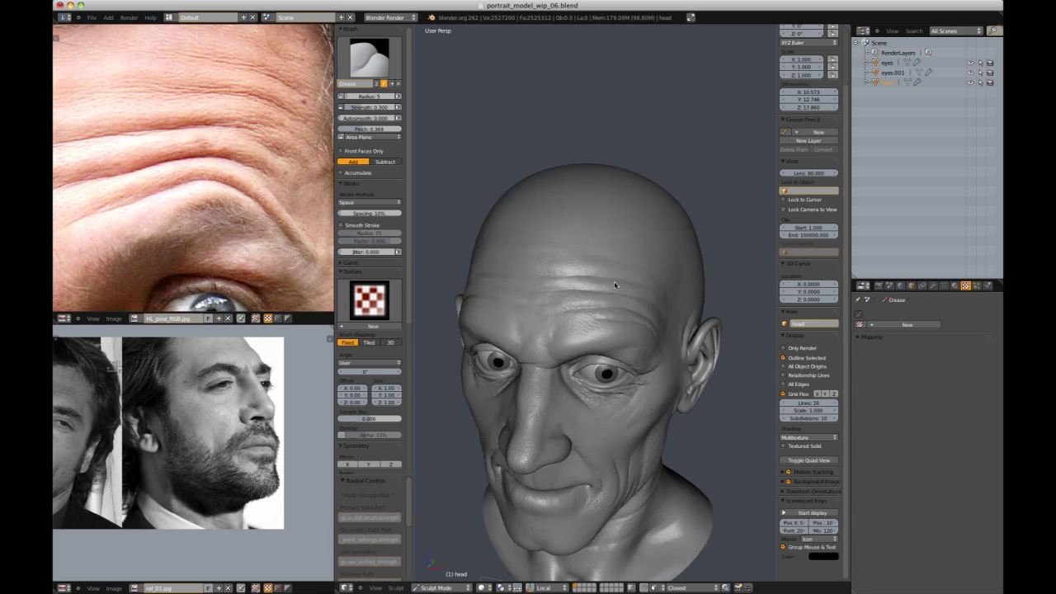
scroll(614, 286, "up", 3)
left_click(373, 66)
left_click(459, 66)
left_click(369, 254)
left_click(530, 257)
- Try stamping a fine-wrinkle mark on the forehead at radius 10 and strength 0.300, and undo it
scroll(578, 294, "up", 2)
left_click_drag(561, 307, 648, 348)
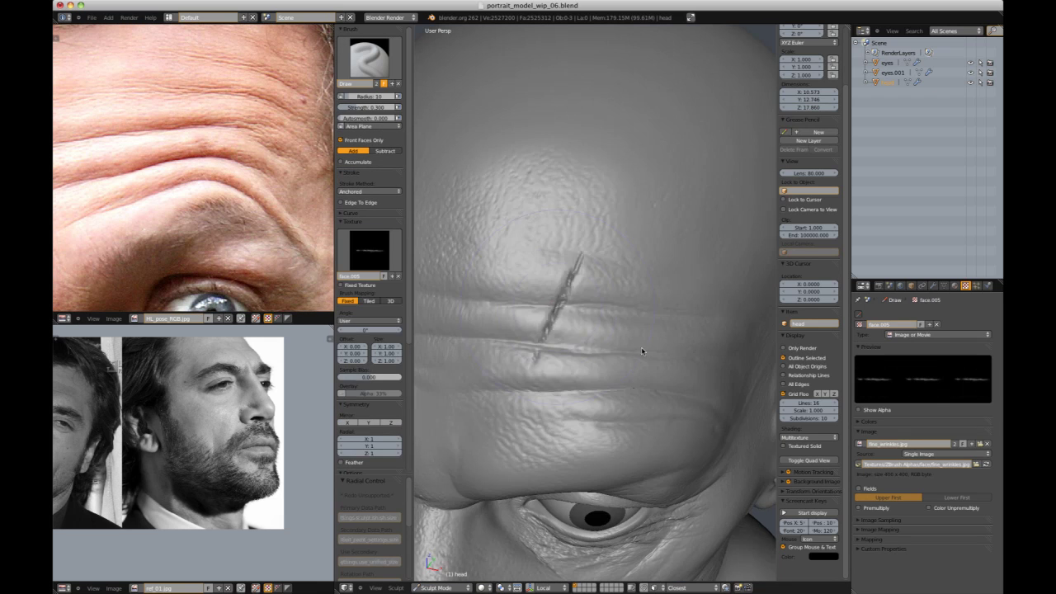
scroll(595, 338, "down", 5)
mouse_move(595, 338)
middle_mouse_down()
mouse_move(556, 307)
mouse_move(591, 316)
middle_mouse_up()
key("ctrl+z")
- Reduce the Draw brush strength to 0.08495 and stamp fine wrinkles across the middle of the forehead
key("shift+f")
left_click(569, 307)
scroll(579, 311, "up", 2)
scroll(570, 360, "down", 3)
scroll(591, 316, "up", 2)
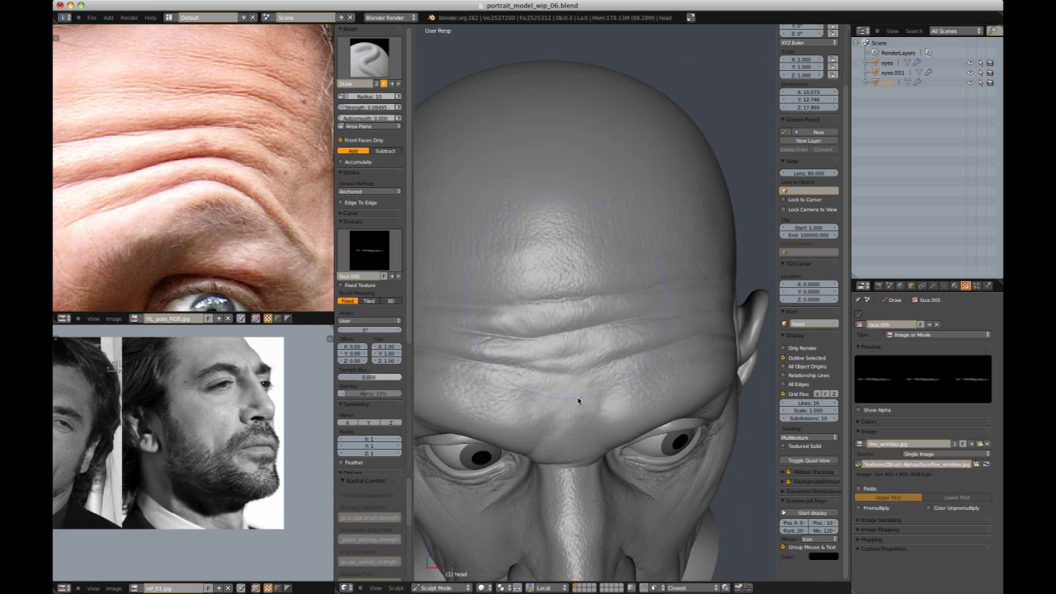
middle_click_drag(578, 400, 577, 322)
scroll(577, 323, "up", 2)
scroll(586, 419, "down", 2)
- Stamp fine wrinkles over the sides of the forehead and above the brows with face.005 at strength 0.110
mouse_move(587, 418)
middle_mouse_down()
mouse_move(613, 346)
mouse_move(554, 368)
middle_mouse_up()
scroll(579, 327, "up", 1)
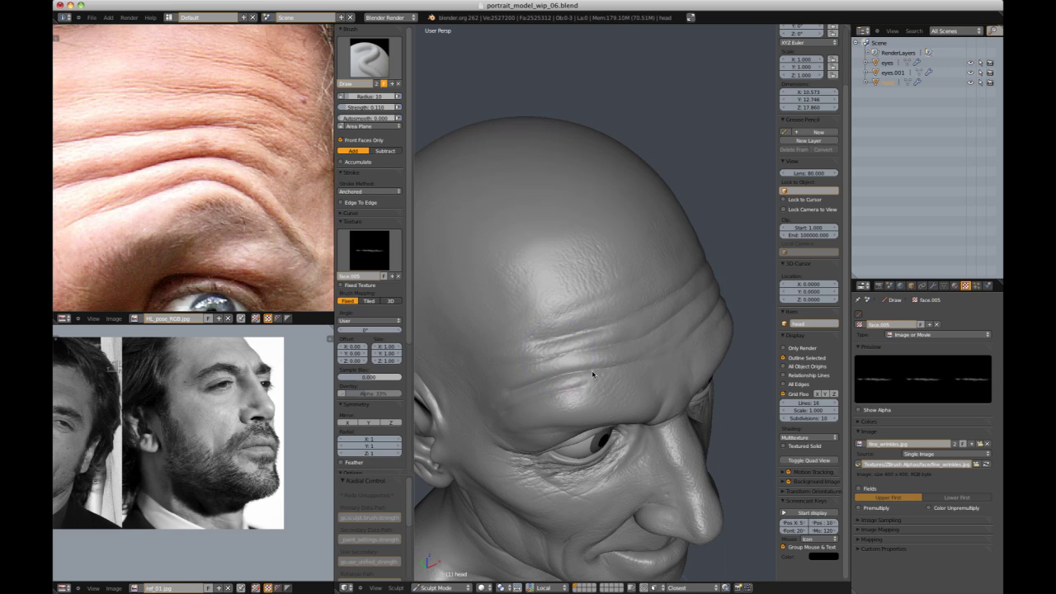
mouse_move(607, 393)
middle_mouse_down()
mouse_move(580, 373)
mouse_move(561, 378)
mouse_move(571, 383)
middle_mouse_up()
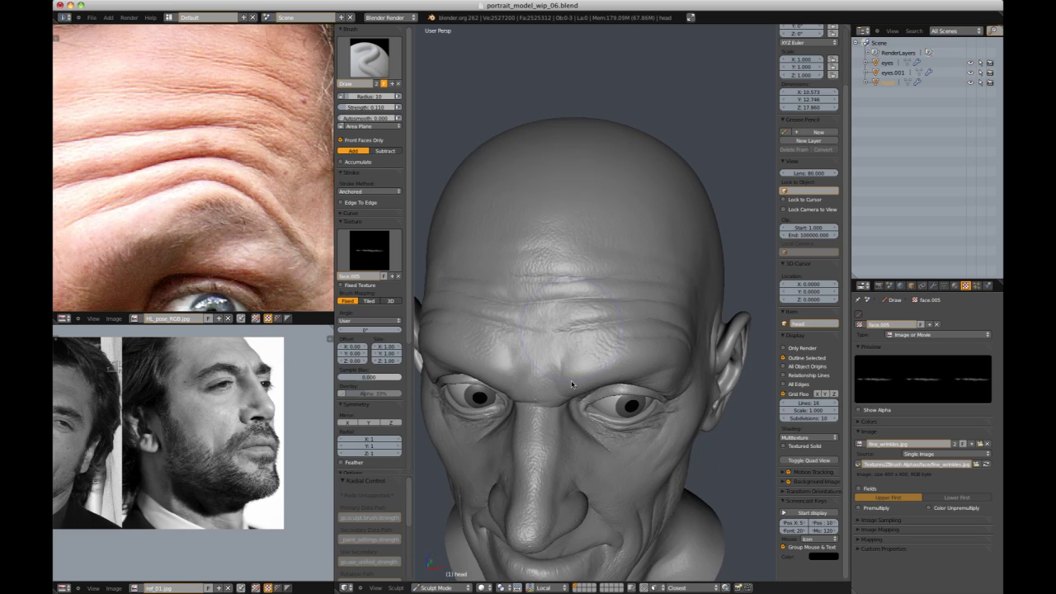
scroll(594, 348, "up", 2)
middle_click_drag(595, 349, 604, 400)
middle_click_drag(599, 449, 595, 413)
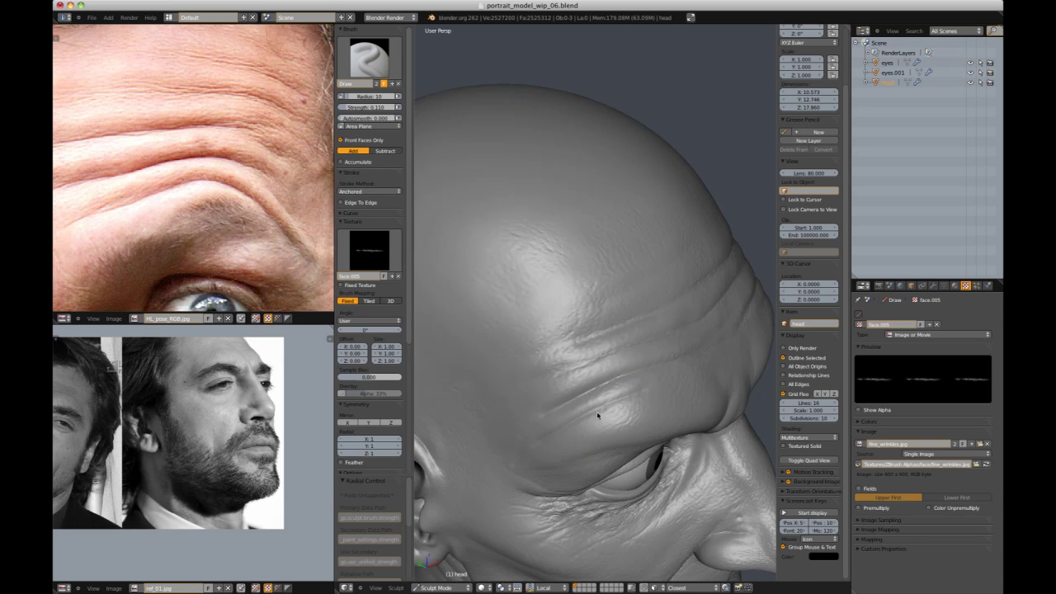
middle_click_drag(654, 430, 522, 360)
mouse_move(471, 398)
middle_mouse_down()
mouse_move(528, 371)
mouse_move(629, 353)
middle_mouse_up()
- Stamp pores around the brow and outer forehead with the skin texture at strength 0.110
left_click(369, 247)
left_click(588, 323)
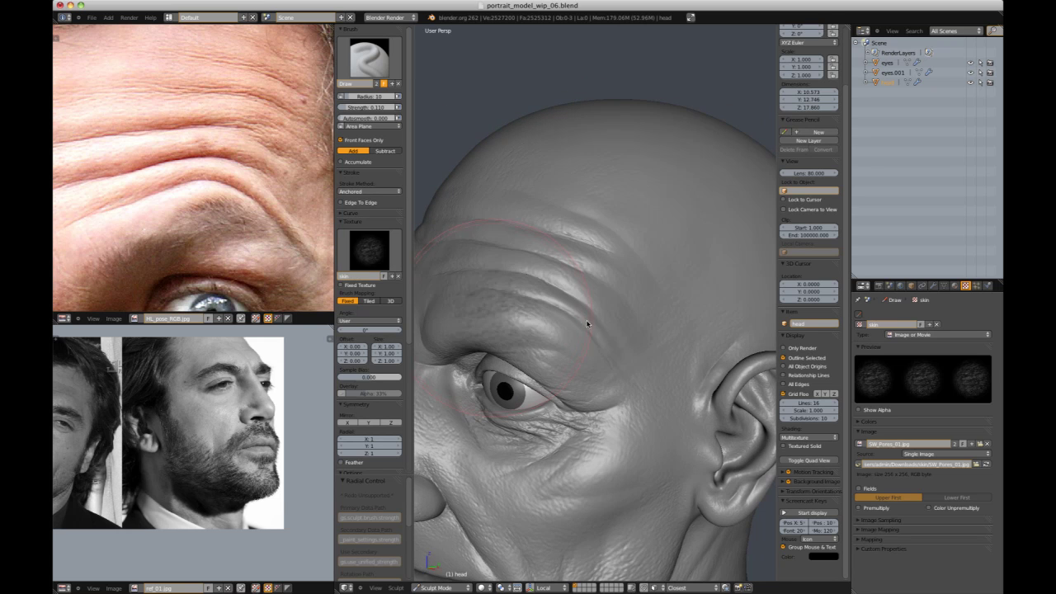
mouse_move(596, 363)
middle_mouse_down()
mouse_move(574, 385)
mouse_move(554, 349)
mouse_move(620, 367)
mouse_move(613, 358)
mouse_move(584, 368)
mouse_move(712, 264)
mouse_move(716, 363)
mouse_move(616, 370)
mouse_move(543, 356)
mouse_move(564, 352)
mouse_move(549, 424)
middle_mouse_up()
- Stamp small pores over the side of the forehead with the face.013 texture at strength 0.184
left_click(369, 251)
left_click(572, 325)
middle_click_drag(506, 370, 509, 404, "ctrl")
mouse_move(509, 404)
middle_mouse_down()
mouse_move(511, 375)
mouse_move(572, 376)
mouse_move(542, 412)
mouse_move(648, 394)
mouse_move(636, 327)
mouse_move(624, 390)
middle_mouse_up()
mouse_move(624, 389)
middle_mouse_down()
mouse_move(569, 391)
mouse_move(600, 363)
mouse_move(630, 361)
mouse_move(541, 353)
mouse_move(584, 283)
mouse_move(608, 325)
mouse_move(556, 330)
mouse_move(611, 365)
mouse_move(580, 347)
middle_mouse_up()
scroll(572, 349, "up", 2)
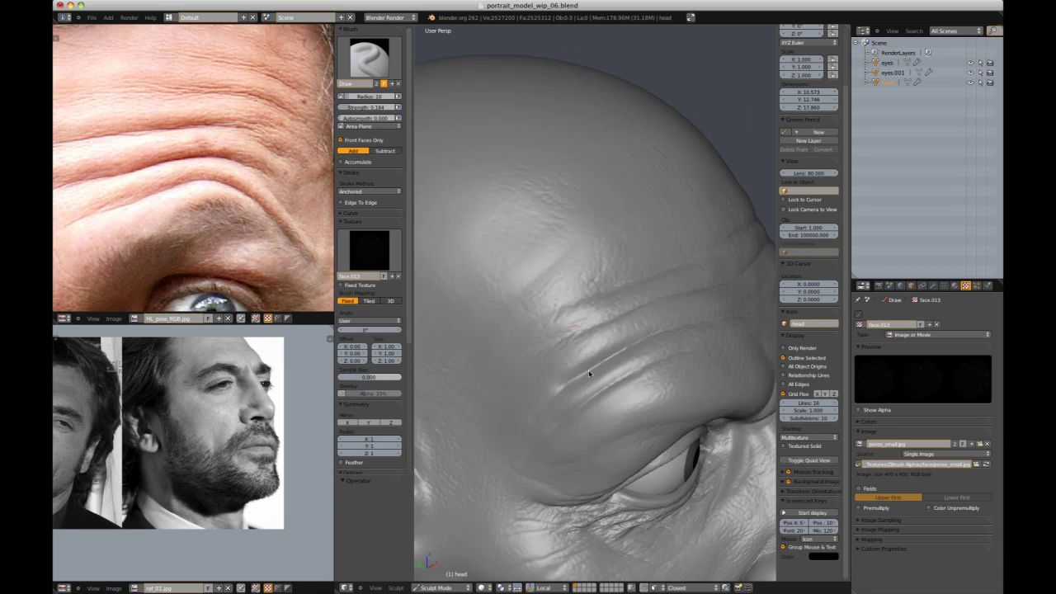
- Sharpen the main forehead wrinkles with the Crease brush at radius 8 and strength 0.265, following the reference photo
scroll(579, 346, "down", 6)
middle_click_drag(763, 298, 695, 289)
middle_click_drag(171, 162, 255, 257)
scroll(611, 301, "up", 3)
mouse_move(635, 289)
middle_mouse_down()
mouse_move(627, 307)
mouse_move(558, 318)
mouse_move(626, 330)
middle_mouse_up()
key("shift+c")
key("f")
left_click(558, 320)
left_click(557, 320)
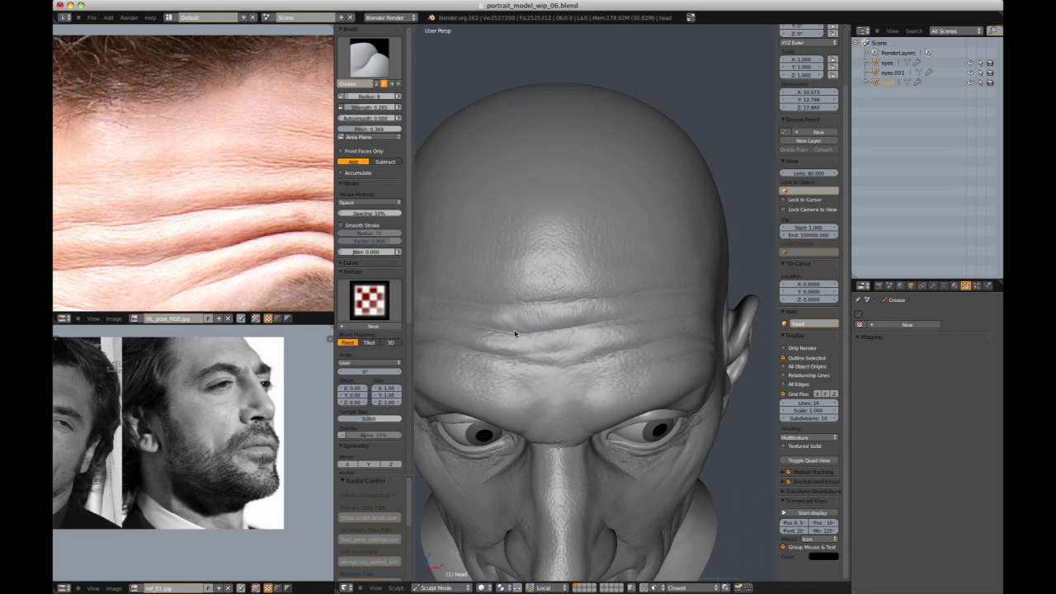
middle_click_drag(526, 334, 635, 333)
middle_click_drag(555, 352, 644, 332)
- Deepen the forehead creases toward the temple at strength 0.325
key("shift+f")
left_click(639, 334)
left_click_drag(613, 341, 574, 356)
middle_click_drag(572, 355, 646, 332)
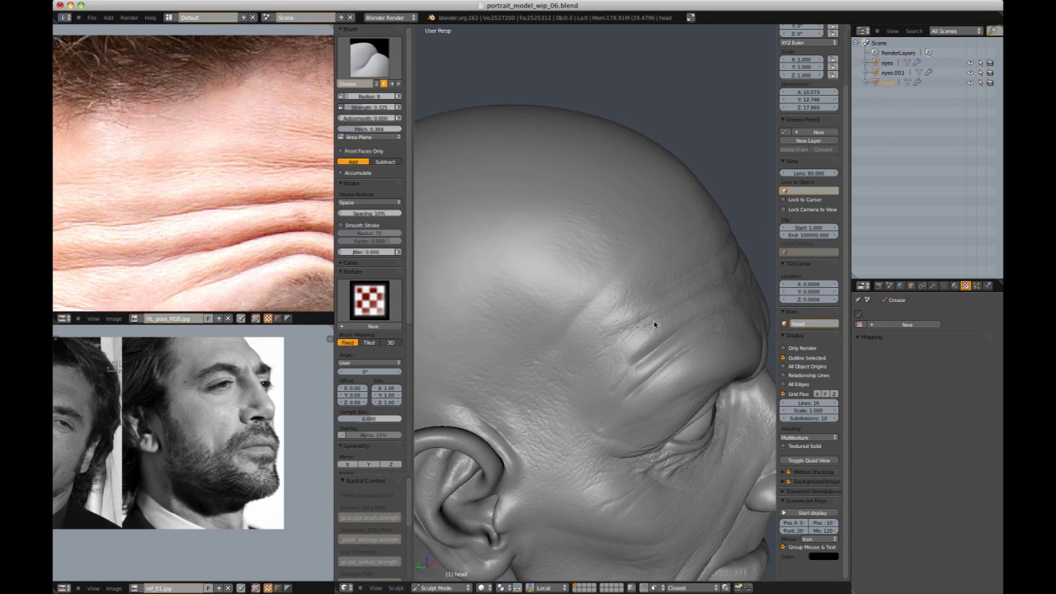
- Crease the outer forehead and temple wrinkles with the Crease brush at radius 10 and strength 0.220
key("shift+f")
left_click(606, 290)
mouse_move(606, 289)
middle_mouse_down()
mouse_move(581, 281)
mouse_move(523, 300)
middle_mouse_up()
left_click(544, 283)
middle_click_drag(643, 274, 542, 257)
key("f")
key("shift+f")
left_click(501, 256)
key("f")
left_click(534, 256)
middle_click_drag(610, 286, 621, 285)
left_click_drag(514, 312, 554, 334)
mouse_move(588, 351)
middle_mouse_down()
mouse_move(573, 288)
mouse_move(739, 260)
mouse_move(707, 255)
middle_mouse_up()
- Examine the whole head from near and far against the portrait reference
scroll(739, 260, "down", 4)
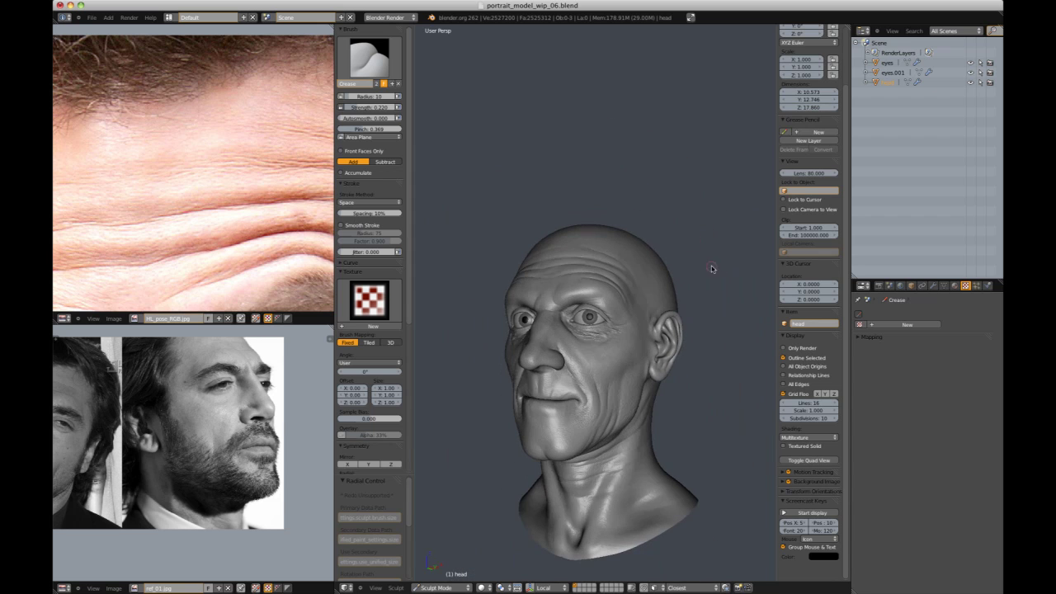
scroll(216, 247, "down", 4)
scroll(596, 316, "up", 5)
middle_click_drag(520, 308, 549, 272)
scroll(556, 359, "up", 2)
scroll(597, 412, "down", 4)
scroll(570, 424, "up", 3)
scroll(570, 423, "down", 4)
- Crease the skin between the eyebrows and at the inner brow with the Crease brush at radius 10 and strength 0.220
scroll(572, 321, "up", 5)
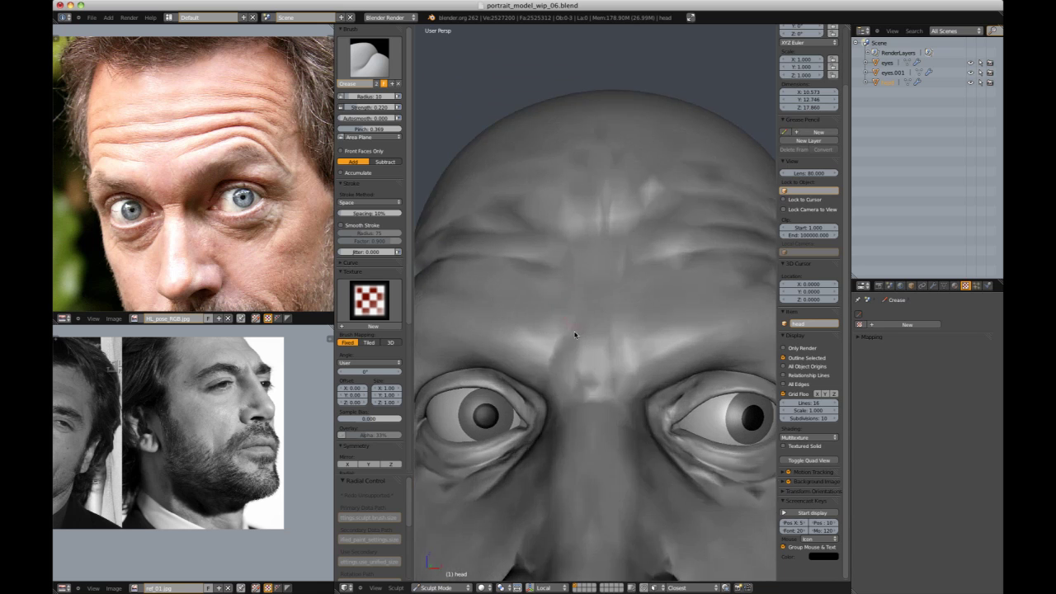
middle_click_drag(559, 344, 675, 334)
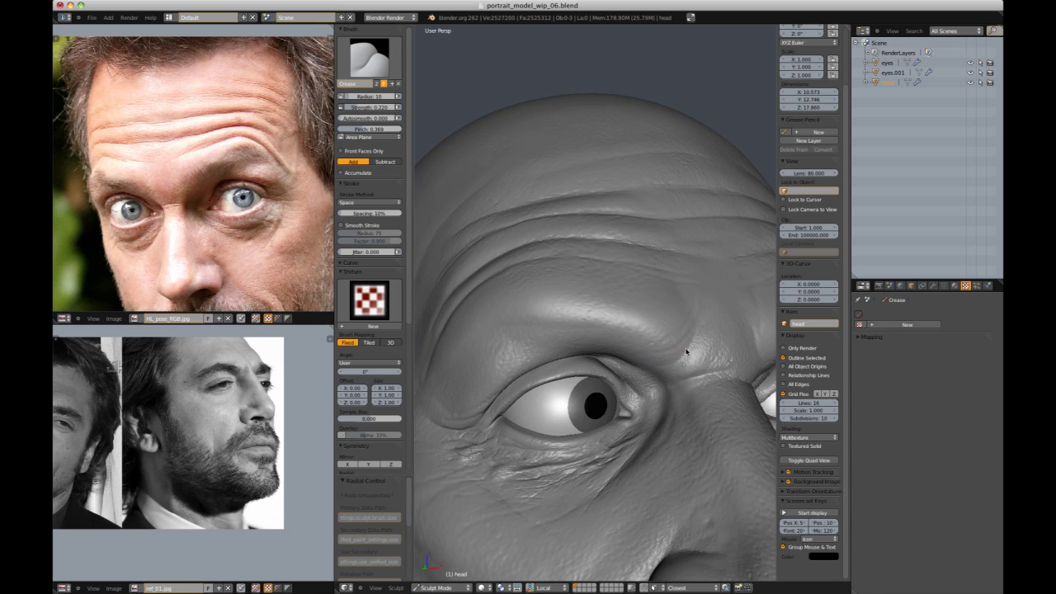
scroll(632, 358, "down", 5)
middle_click_drag(719, 306, 632, 276)
scroll(569, 338, "up", 5)
mouse_move(549, 345)
middle_mouse_down()
mouse_move(592, 325)
mouse_move(646, 328)
mouse_move(629, 267)
mouse_move(718, 294)
mouse_move(720, 261)
mouse_move(707, 255)
mouse_move(738, 252)
mouse_move(655, 255)
mouse_move(688, 261)
mouse_move(706, 245)
mouse_move(737, 247)
mouse_move(702, 254)
middle_mouse_up()
scroll(640, 336, "down", 6)
scroll(575, 305, "up", 3)
scroll(626, 303, "down", 4)
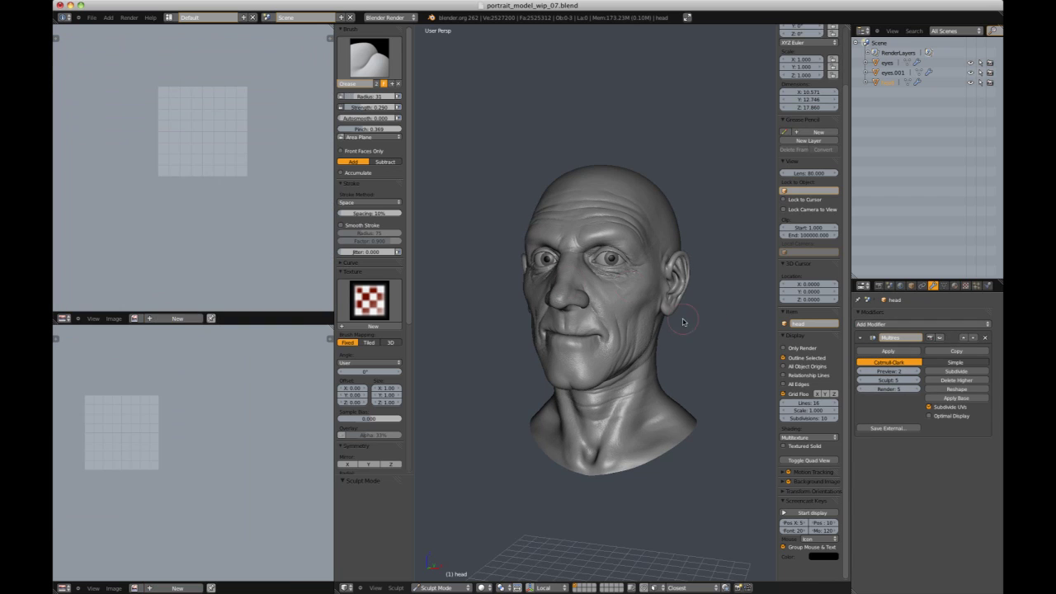
- Switch the head from Sculpt Mode to Object Mode
mouse_move(685, 322)
middle_mouse_down()
mouse_move(655, 324)
mouse_move(705, 327)
mouse_move(702, 309)
mouse_move(700, 348)
middle_mouse_up()
left_click(460, 584)
left_click(454, 569)
scroll(591, 303, "up", 3)
- Select both eyes and the head with the help of wireframe display and join them into the head object
key("z")
right_click(615, 291)
key("z")
key("z")
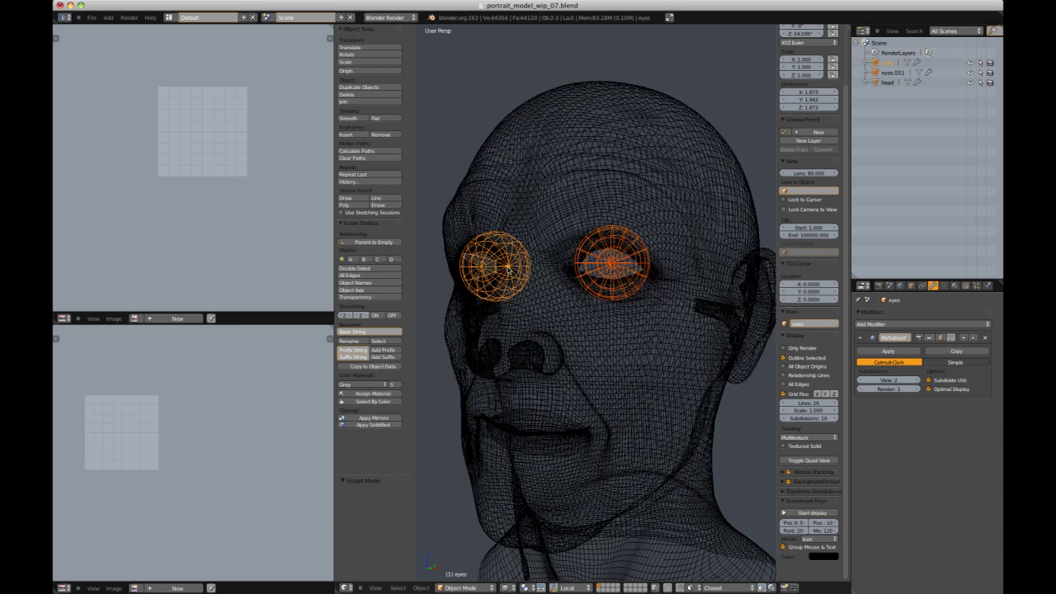
right_click(578, 226)
key("z")
key("ctrl+j")
middle_click_drag(602, 240, 647, 220)
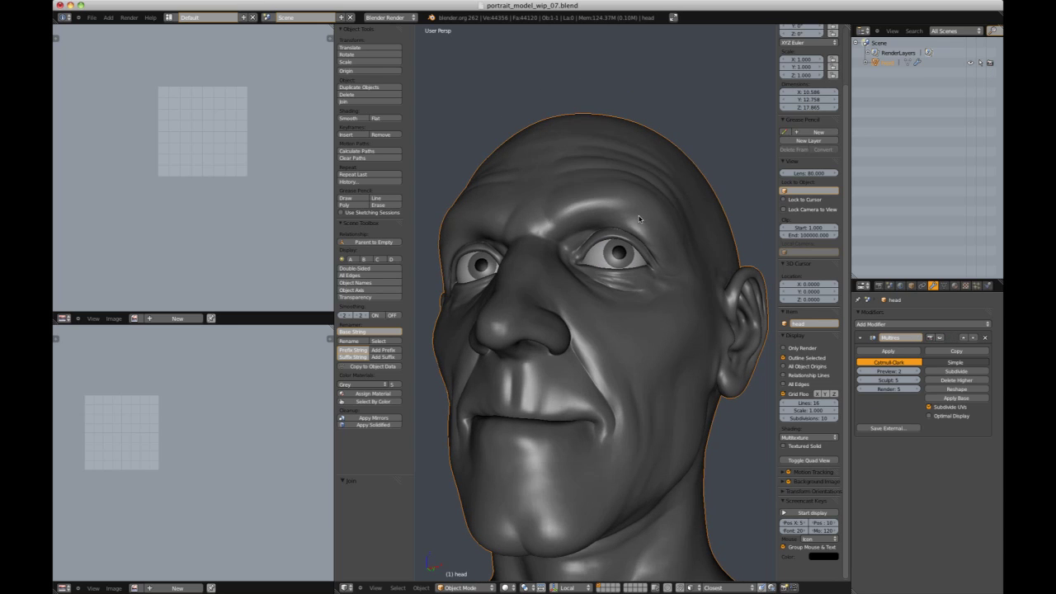
- Select the linked mesh of one eye in Edit Mode and scale it to 0.9
key("Tab")
key("ctrl+l")
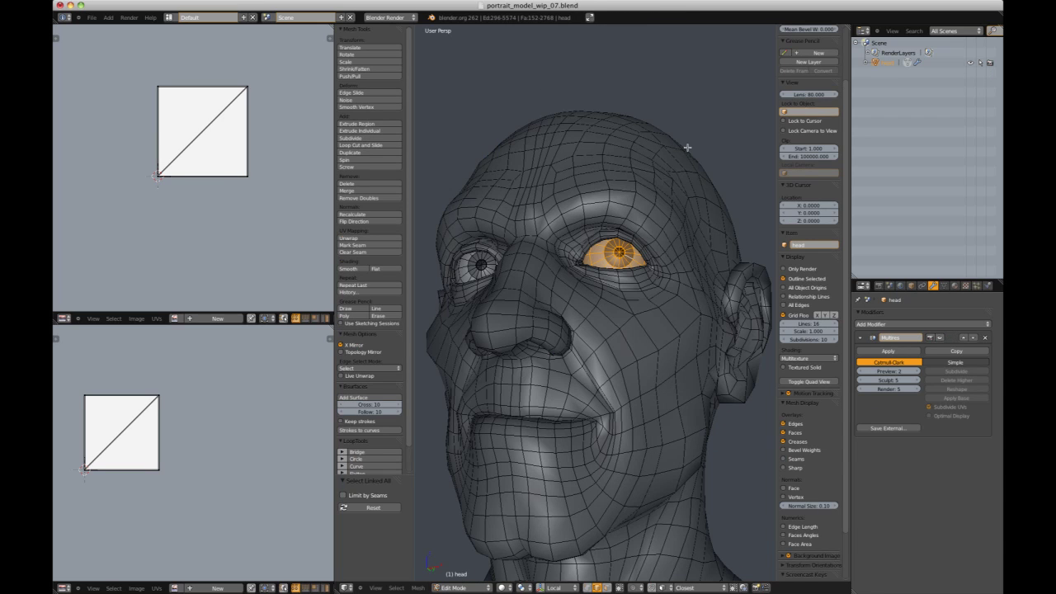
key("Return")
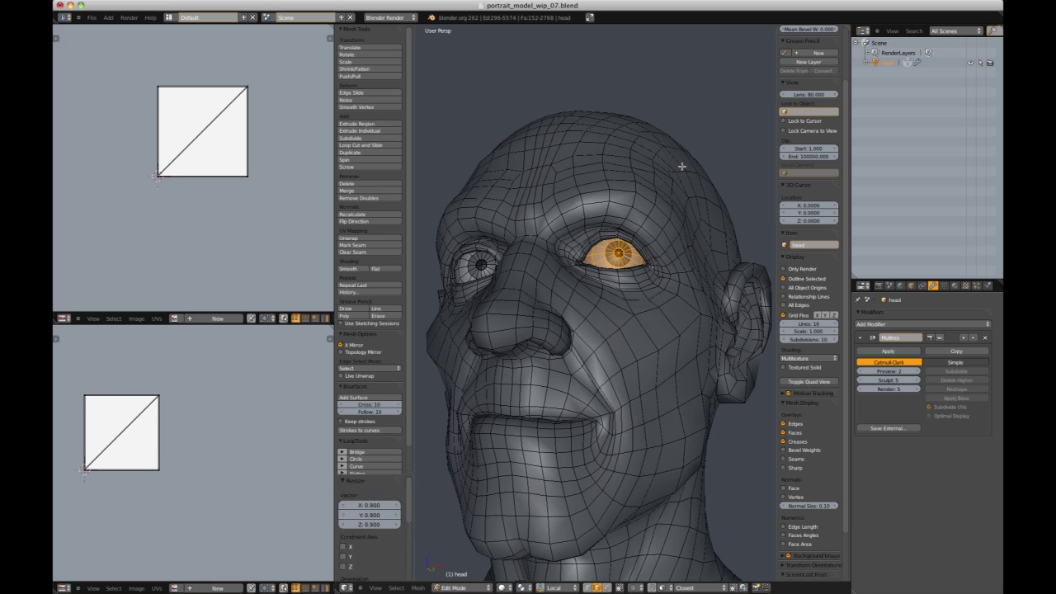
middle_click_drag(702, 206, 701, 203)
key("s")
scroll(692, 204, "up", 7)
scroll(691, 204, "up", 3)
right_click(692, 205)
key("s")
right_click(691, 206)
type("s.9")
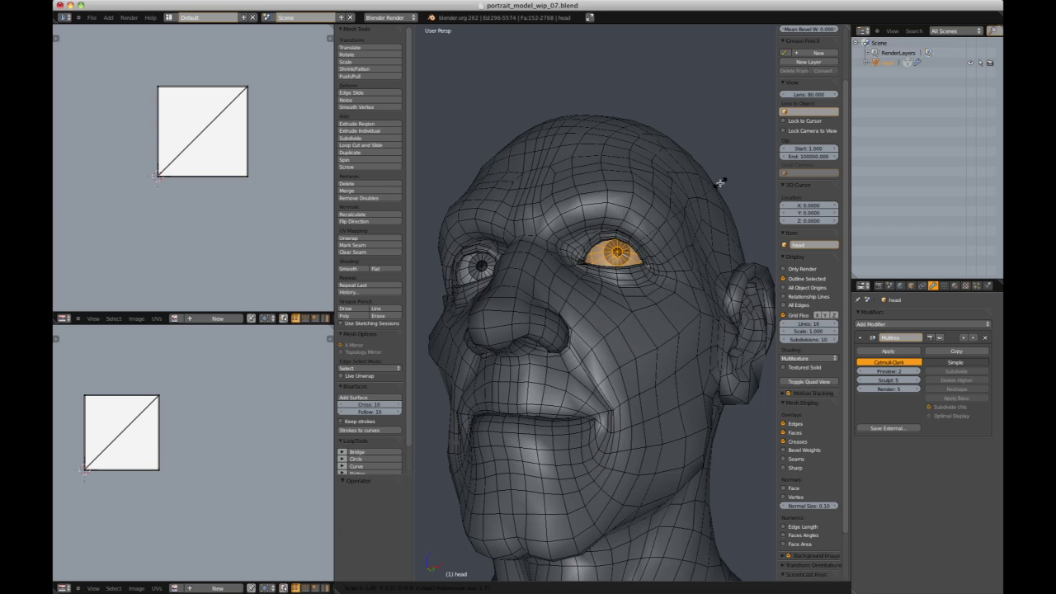
key("Return")
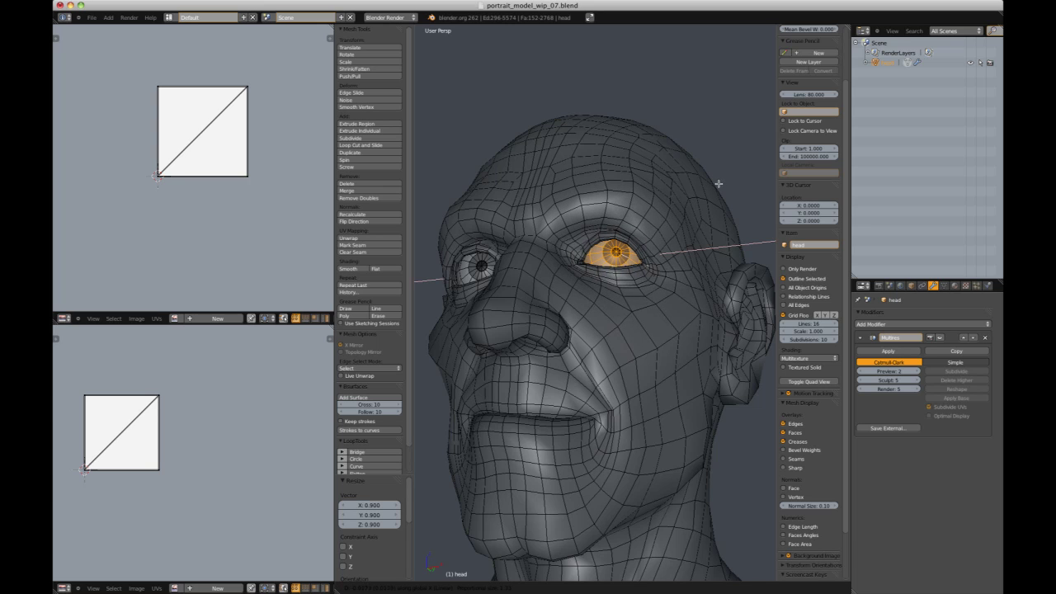
- Undo the last trial change to the eye and offset it by -0.05
right_click(714, 184)
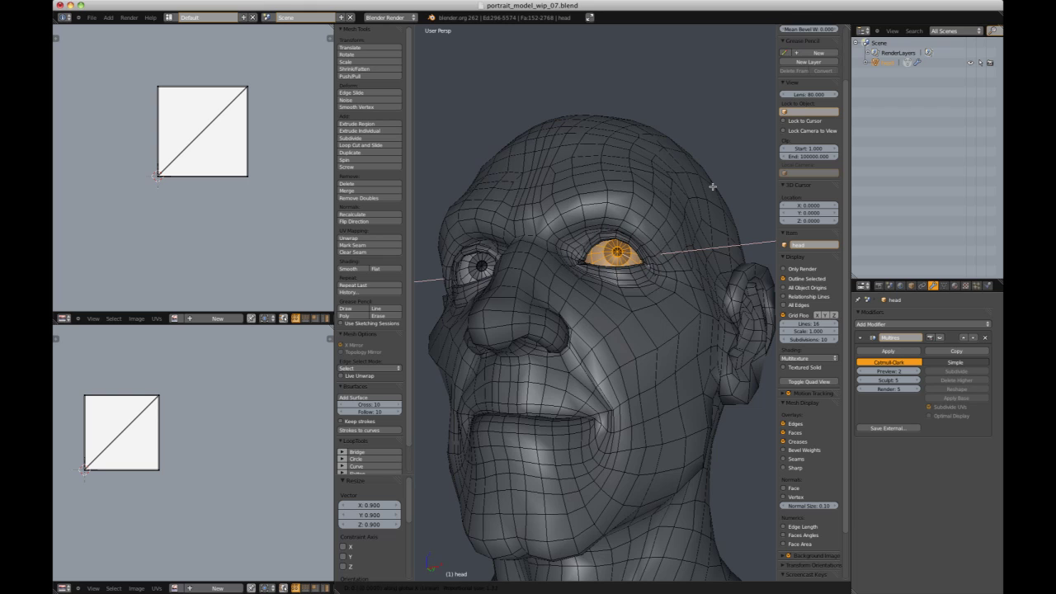
key("ctrl+z")
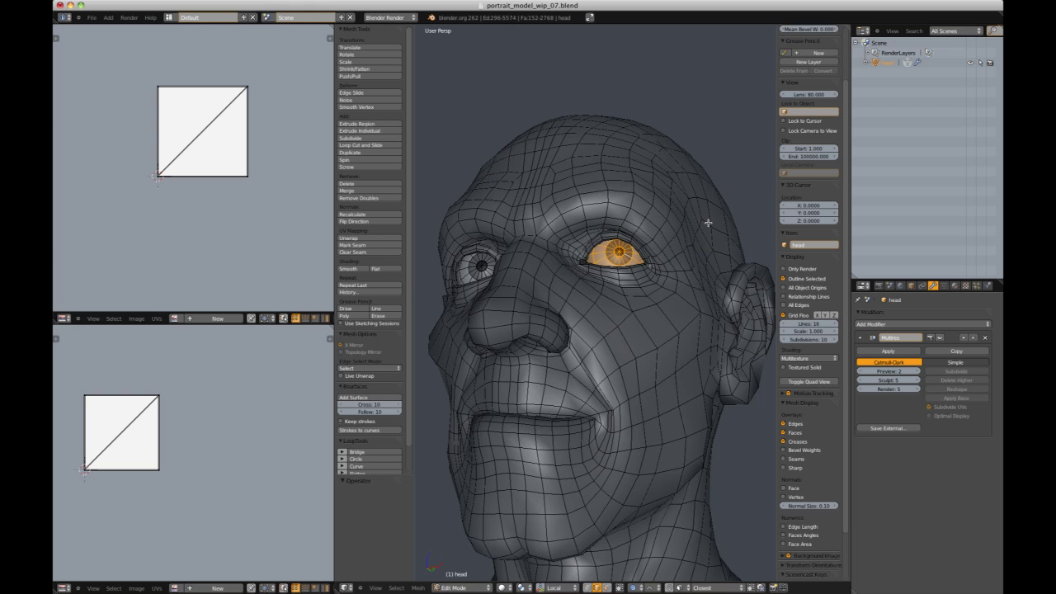
type("-.05")
key("Return")
- Select linked eye geometry again, scale it to 0.9, offset it by -0.05 and return to Object Mode
mouse_move(614, 248)
middle_mouse_down()
mouse_move(647, 249)
mouse_move(617, 262)
middle_mouse_up()
right_click(644, 247)
type("ls.9")
key("Return")
type("-.05")
key("Return")
key("Tab")
middle_click_drag(617, 261, 625, 216, "ctrl")
middle_click_drag(624, 216, 635, 271, "ctrl")
- Separate the linked eye geometry from the head mesh into its own object and select that object
key("Tab")
key("ctrl+l")
key("p")
left_click(550, 275)
key("Tab")
right_click(555, 275)
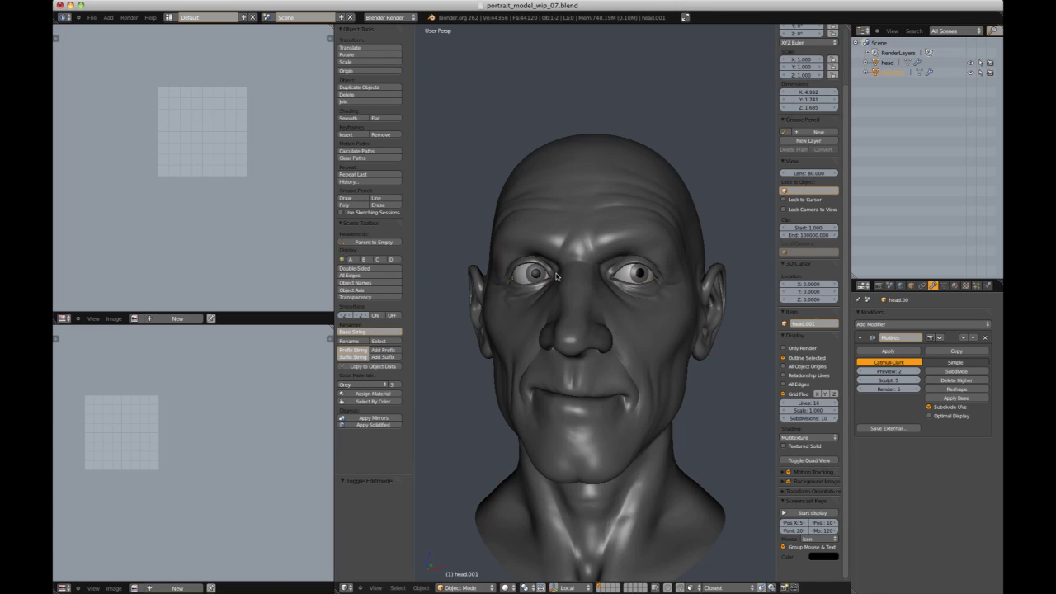
- Remove the Multires modifier from the separated eyes and delete the material slots from the head
left_click(986, 340)
right_click(671, 213)
left_click(954, 286)
left_click(986, 322)
left_click(987, 323)
- Clear the selection, put the head in Sculpt Mode and examine the whole portrait from several angles
key("a")
middle_click_drag(700, 287, 627, 250)
middle_click_drag(624, 249, 646, 249)
left_click(462, 587)
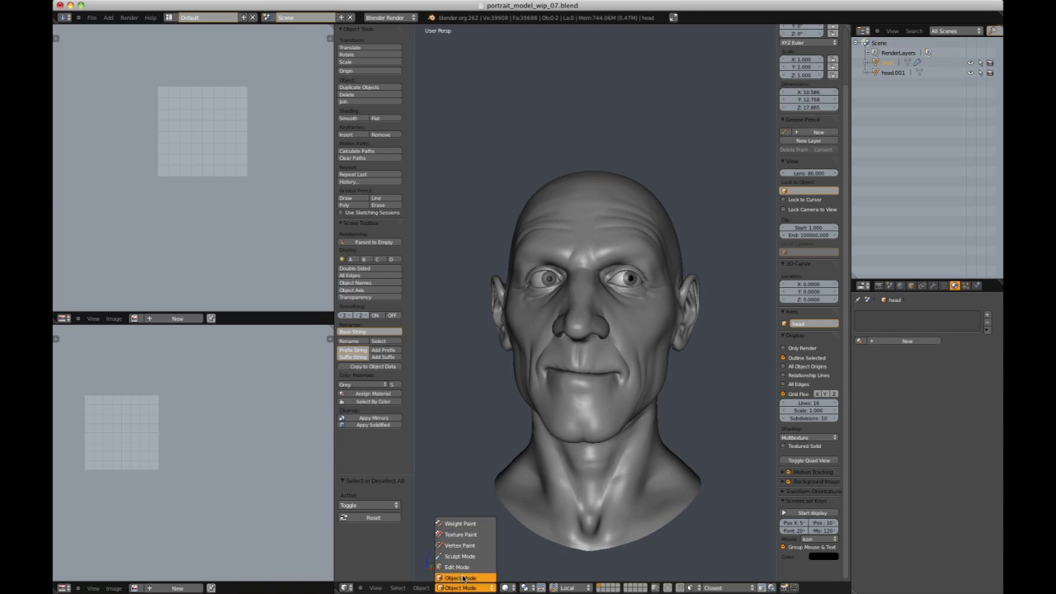
middle_click_drag(613, 288, 615, 338, "ctrl")
mouse_move(615, 330)
middle_mouse_down()
mouse_move(558, 323)
mouse_move(587, 332)
mouse_move(676, 320)
middle_mouse_up()
middle_click_drag(586, 302, 602, 247, "ctrl")
middle_click_drag(723, 307, 618, 304)
mouse_move(621, 297)
middle_mouse_down("ctrl")
mouse_move(631, 239)
mouse_move(651, 258)
mouse_move(701, 273)
mouse_move(706, 264)
middle_mouse_up("ctrl")
middle_click_drag(706, 265, 716, 261)
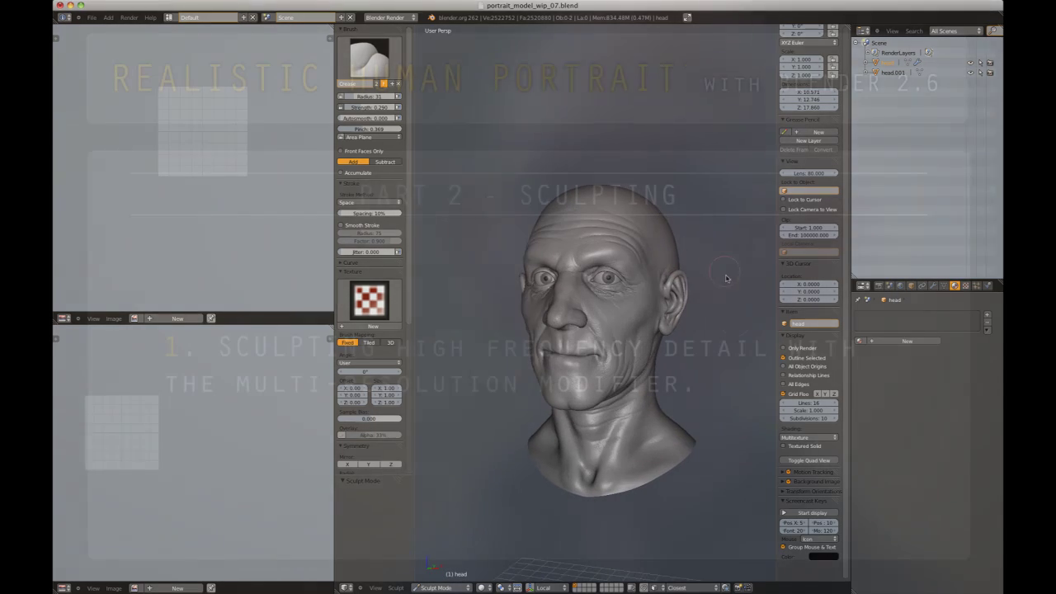